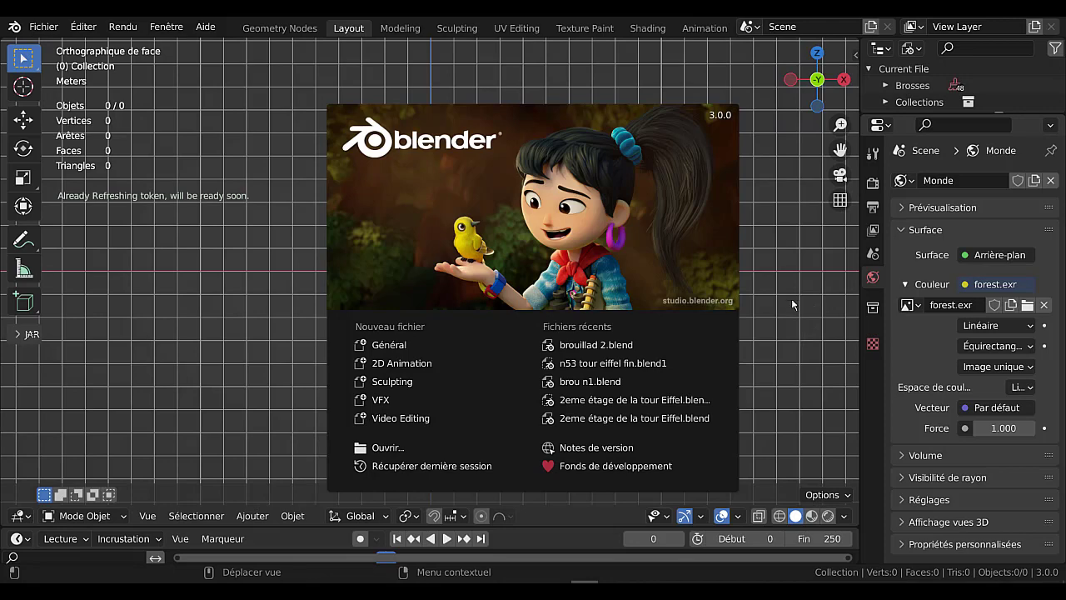
- Dismiss the splash screen and add a cube mesh at the scene origin
click(788, 292)
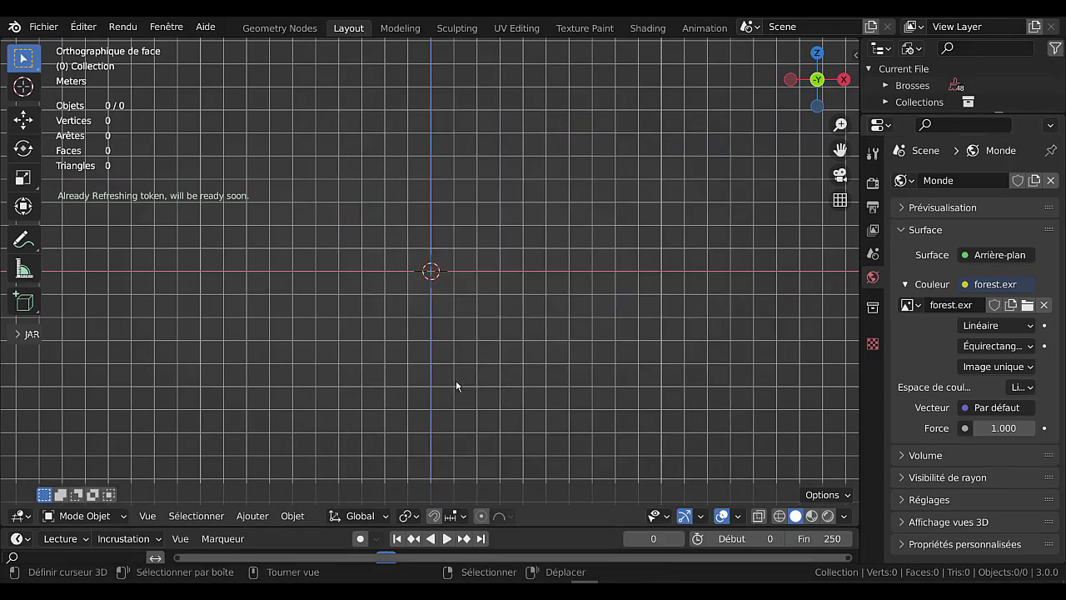
click(251, 515)
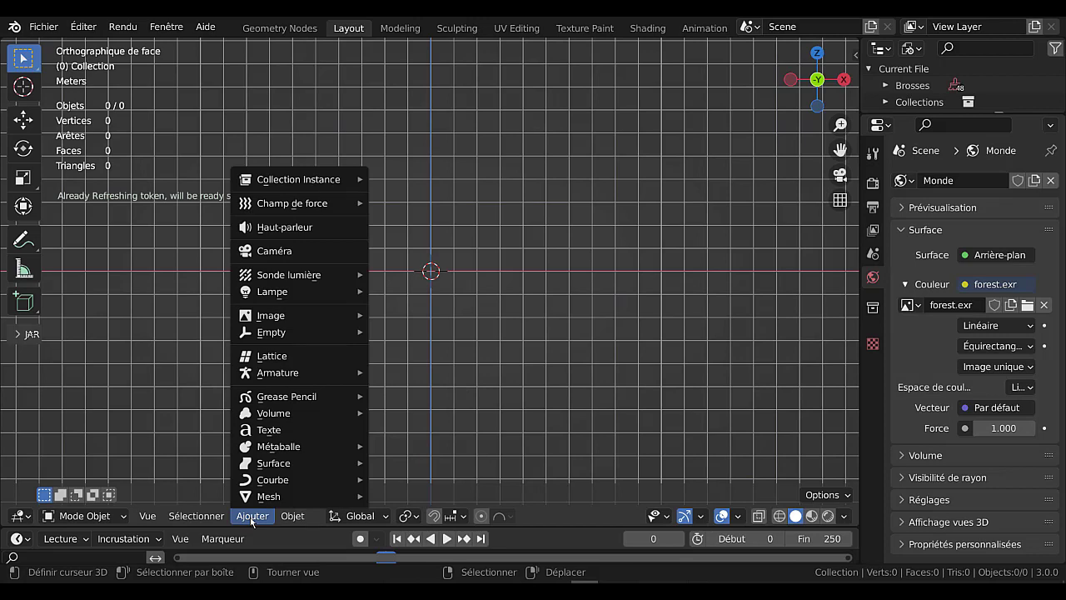
mouse_move(255, 500)
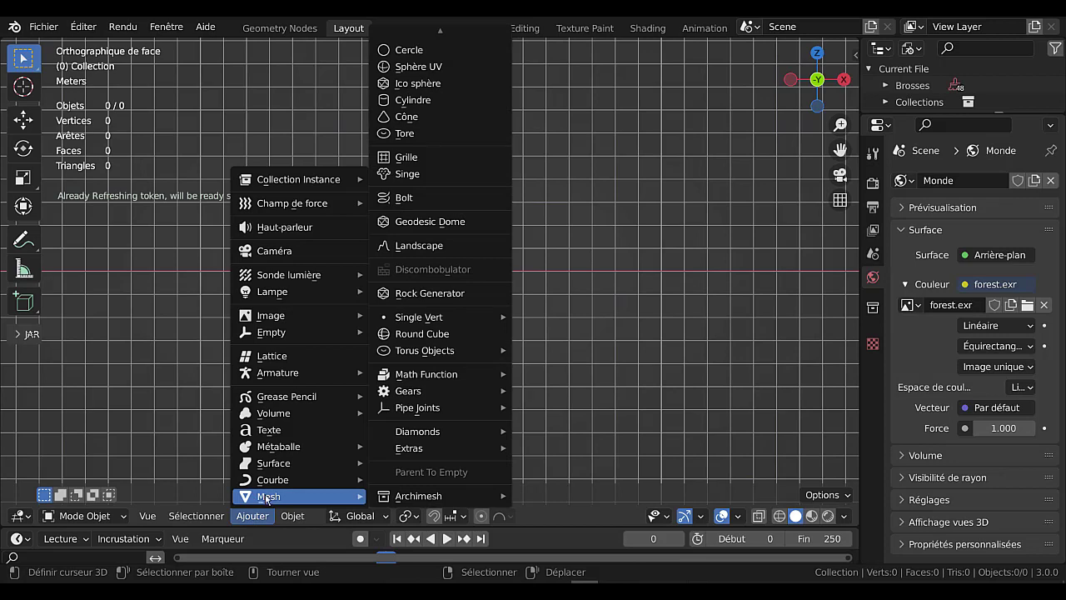
click(251, 517)
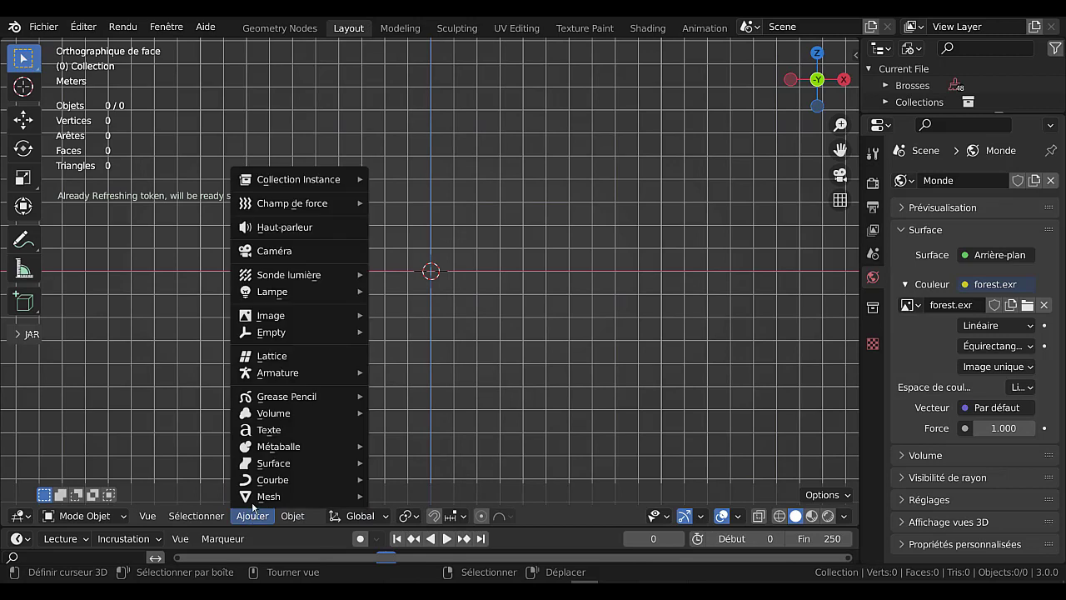
mouse_move(275, 497)
scroll(414, 44, up, 1)
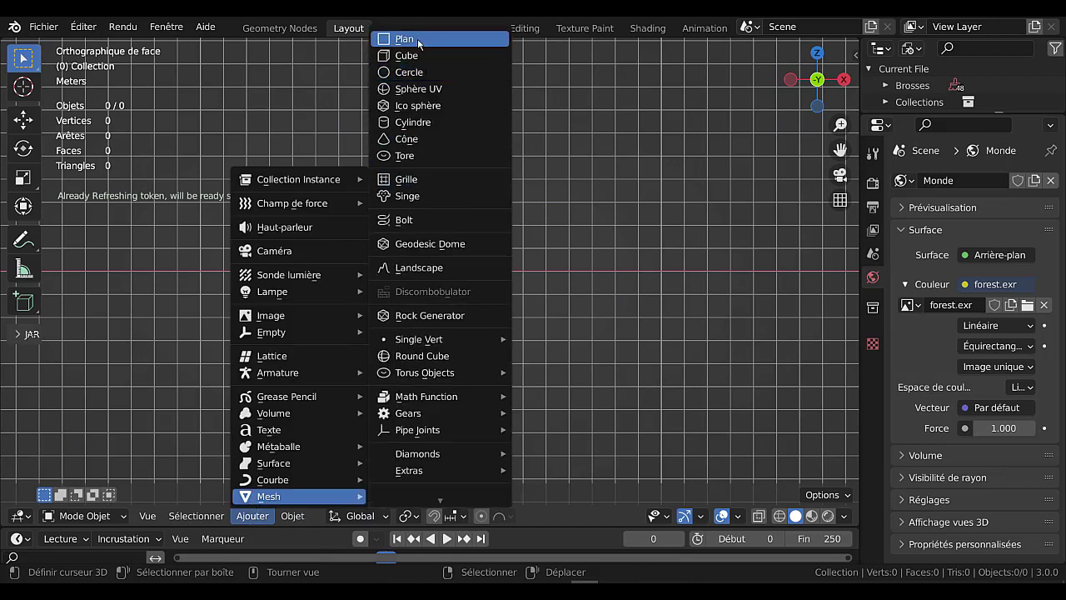
click(415, 55)
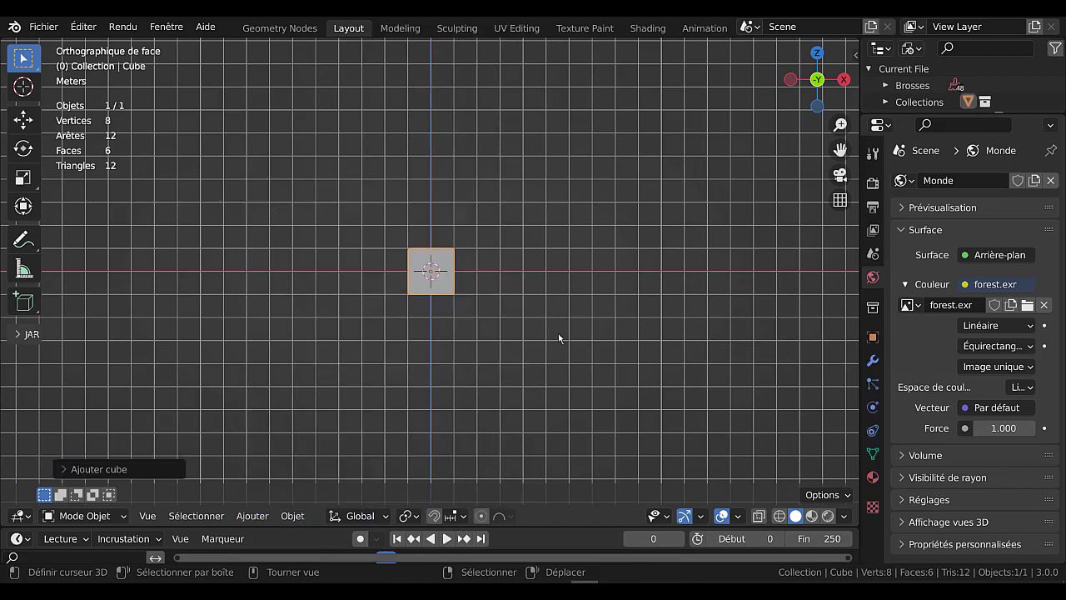
- Add a spot light at the centre of the cube
scroll(559, 334, up, 6)
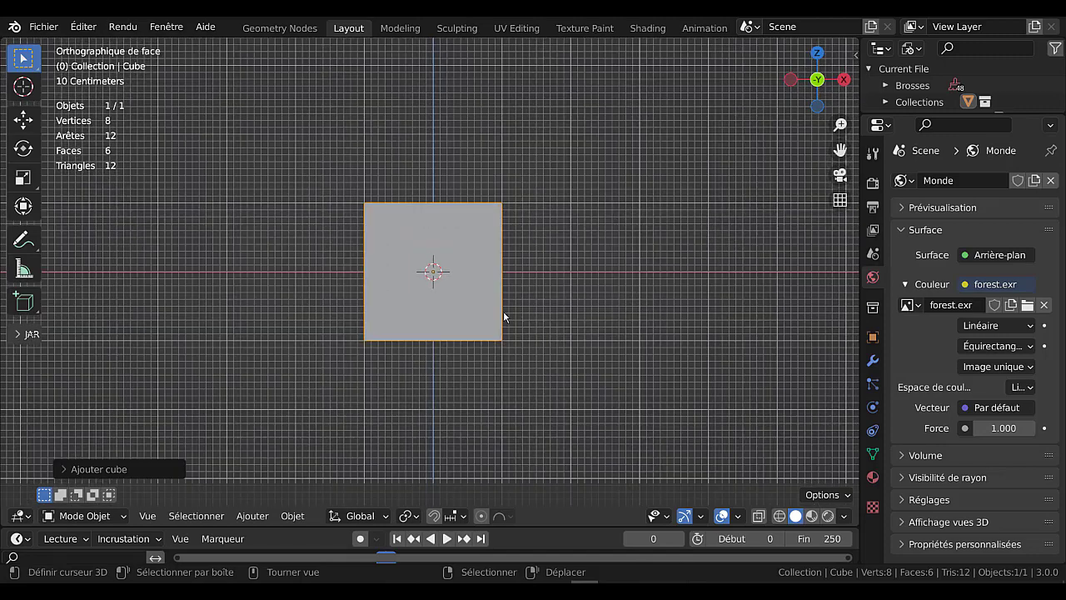
middle_drag(472, 299, 417, 343)
scroll(416, 344, up, 4)
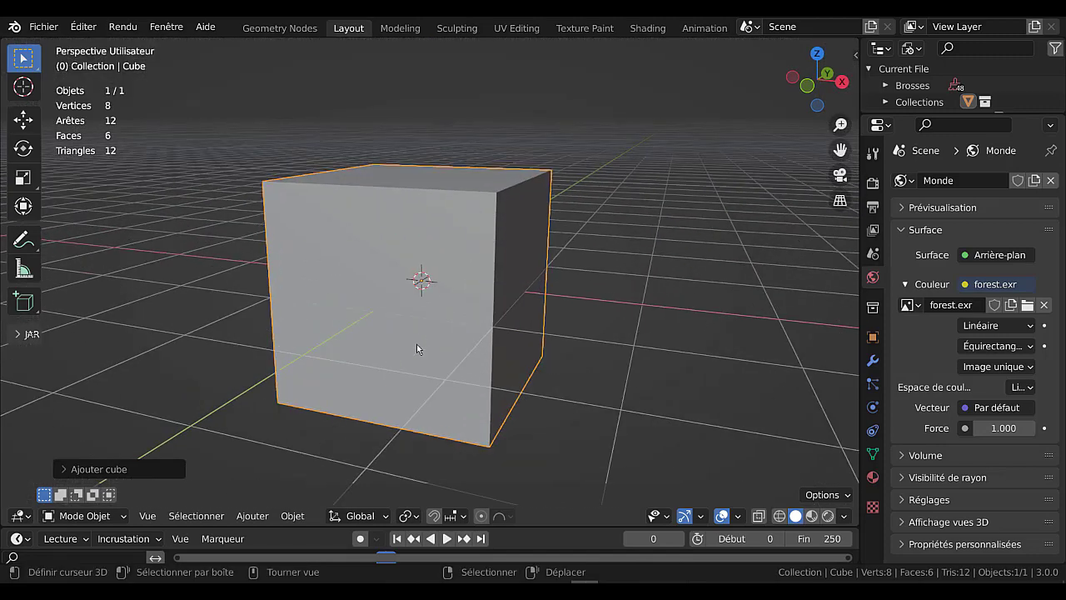
click(250, 522)
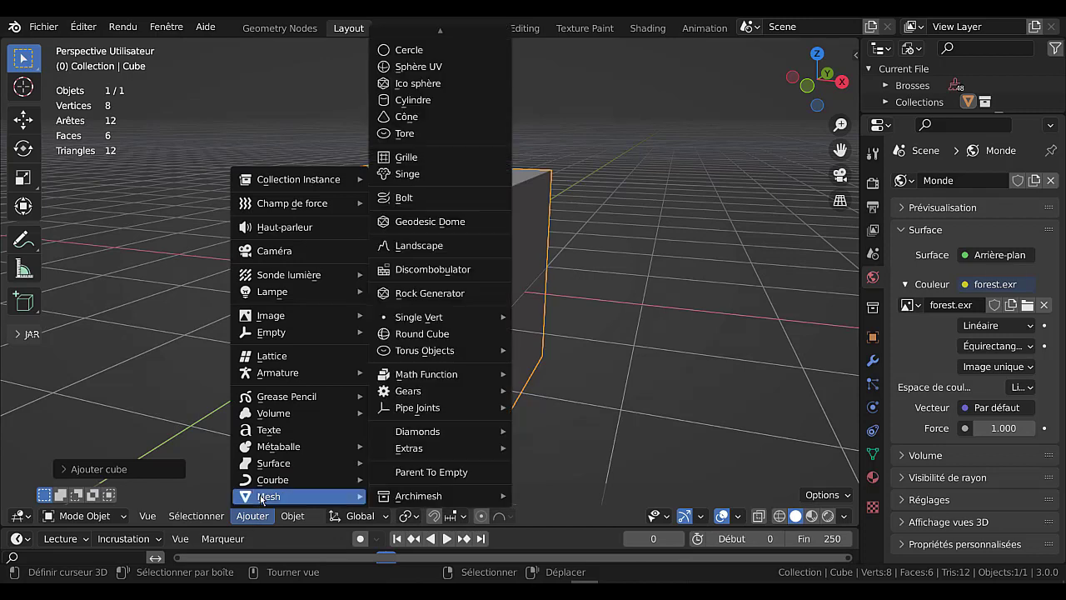
mouse_move(268, 334)
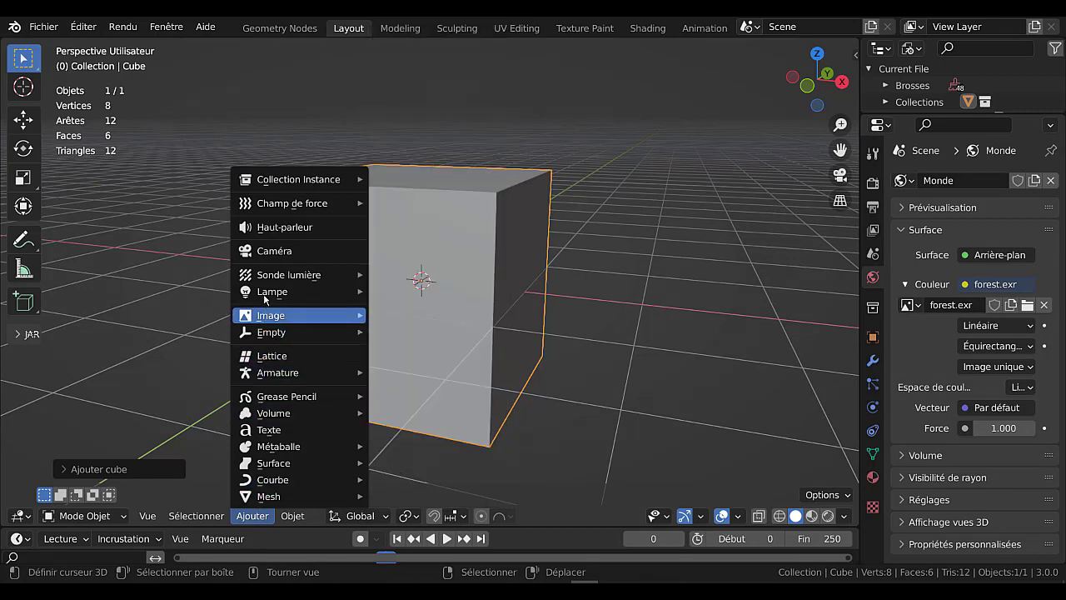
mouse_move(265, 292)
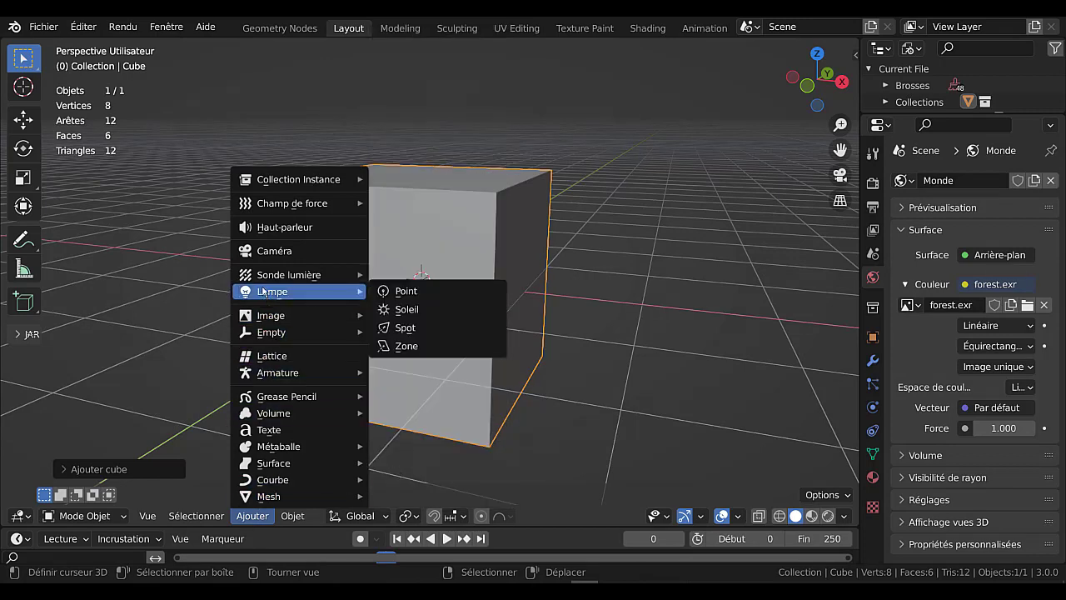
click(407, 329)
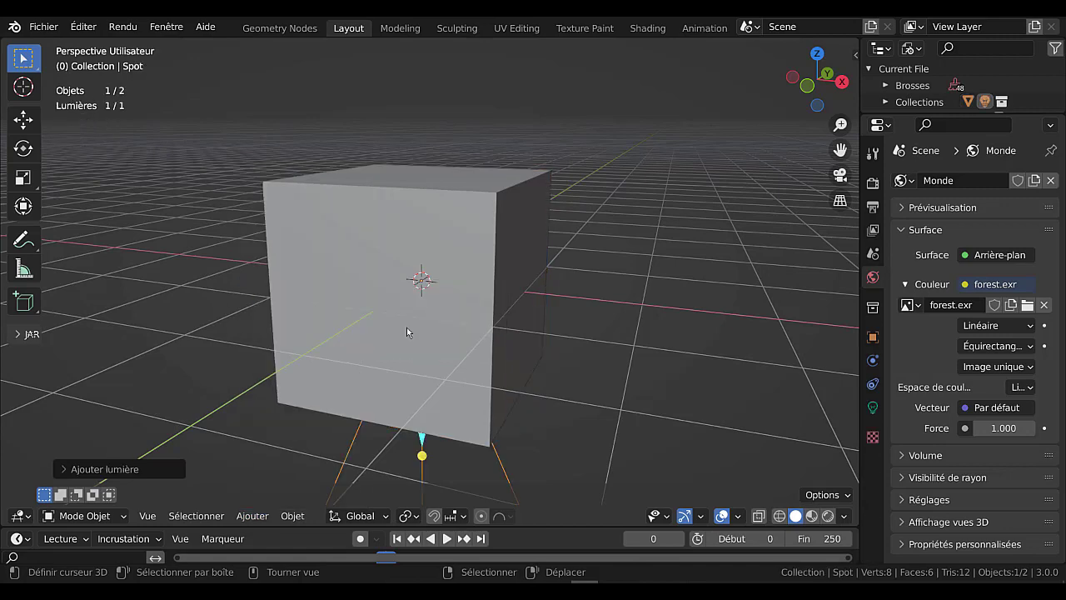
- Show the scene in wireframe and scale down the spot light until its cone fits within the cube's size
click(779, 516)
mouse_move(624, 423)
middle_down()
mouse_move(639, 369)
mouse_move(494, 384)
middle_up()
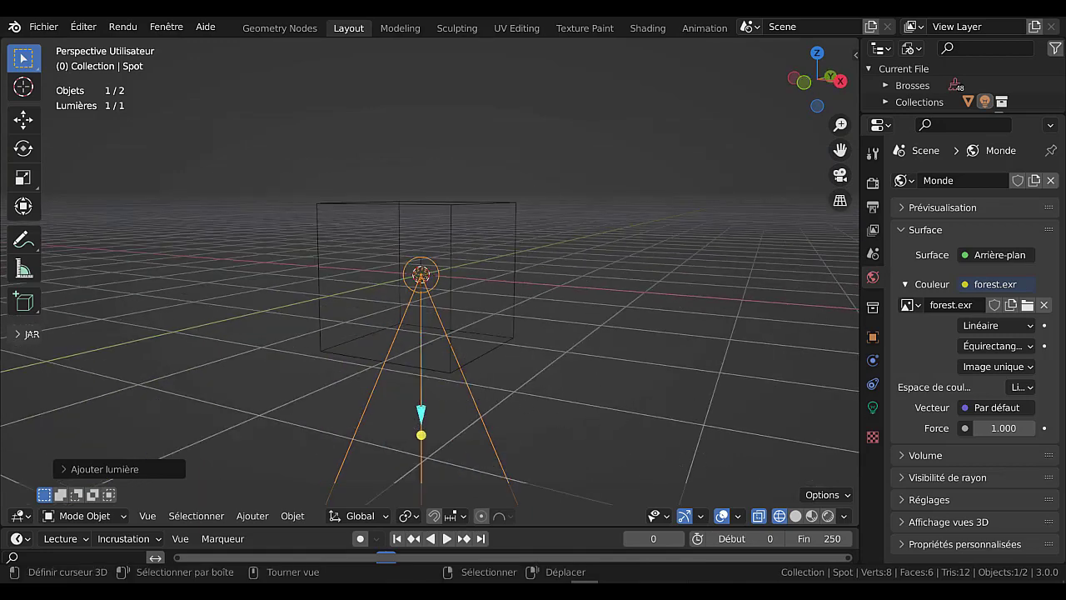
key(s)
key(Escape)
scroll(549, 398, down, 3)
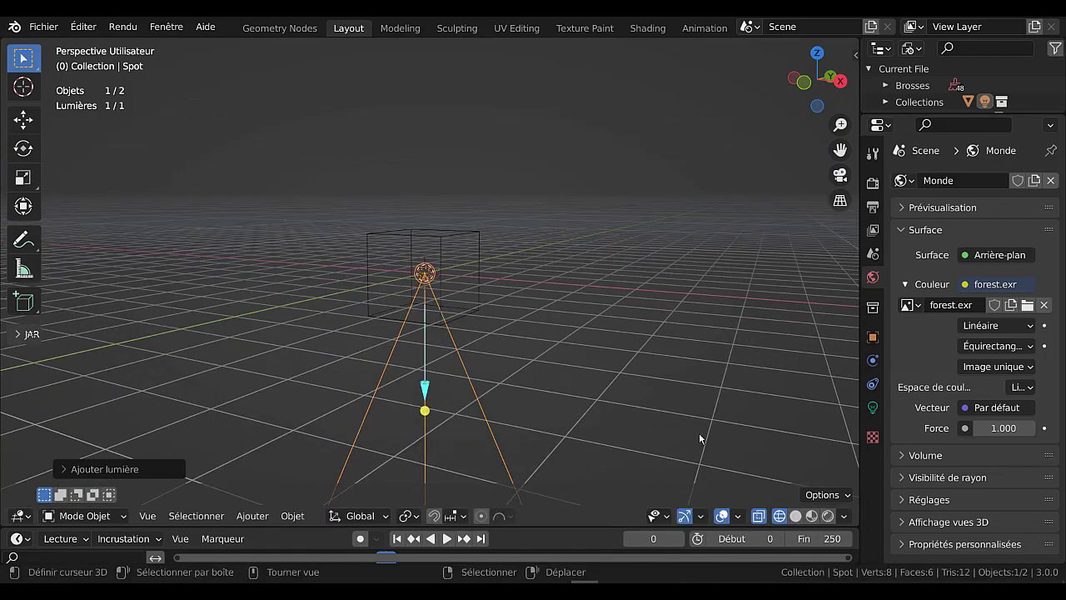
key(s)
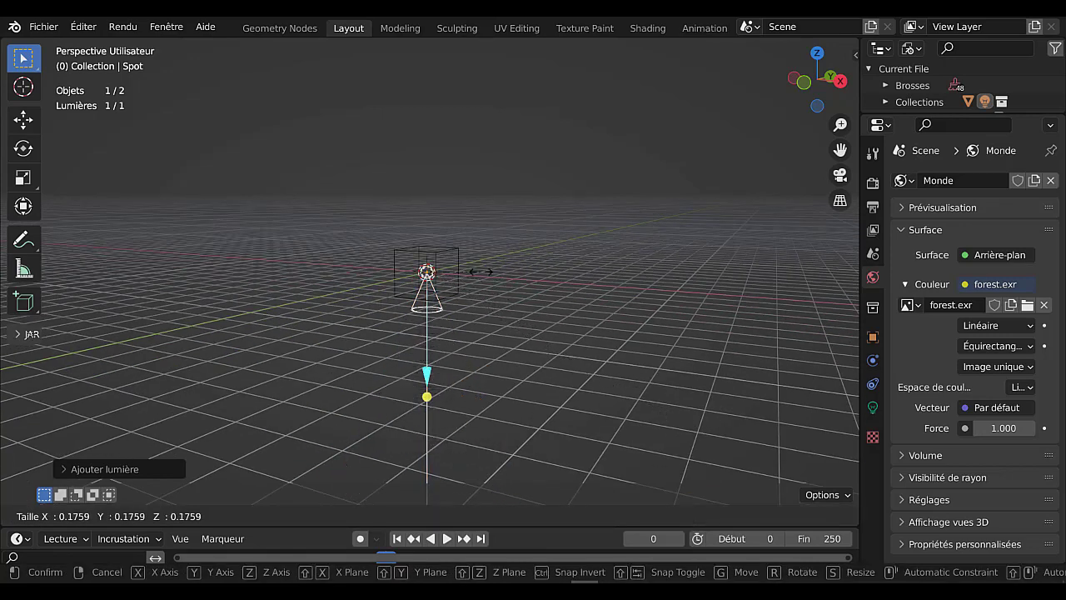
click(485, 330)
scroll(488, 329, up, 3)
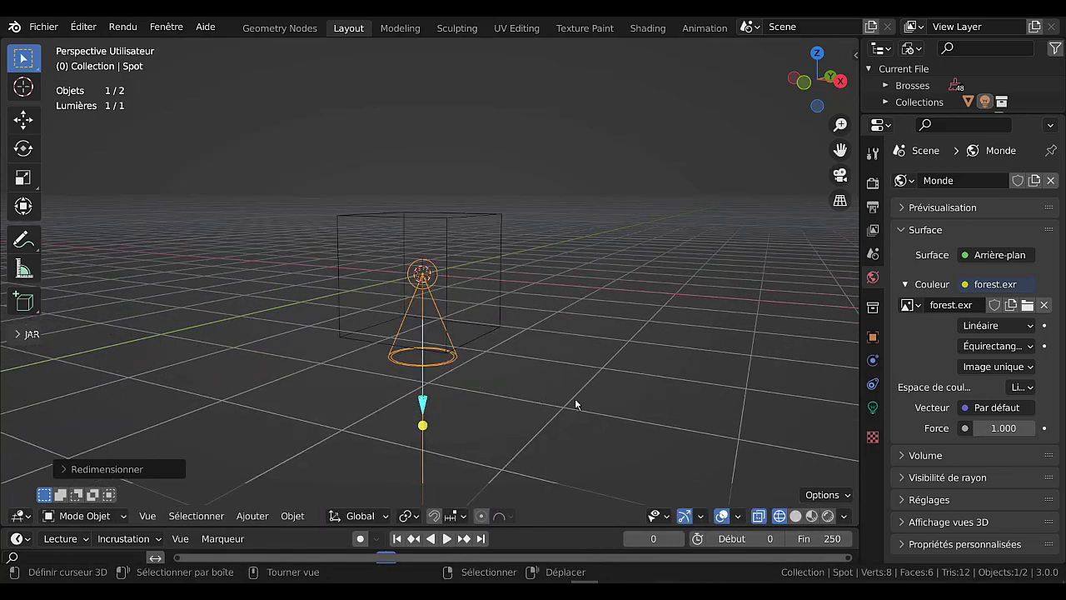
key(s)
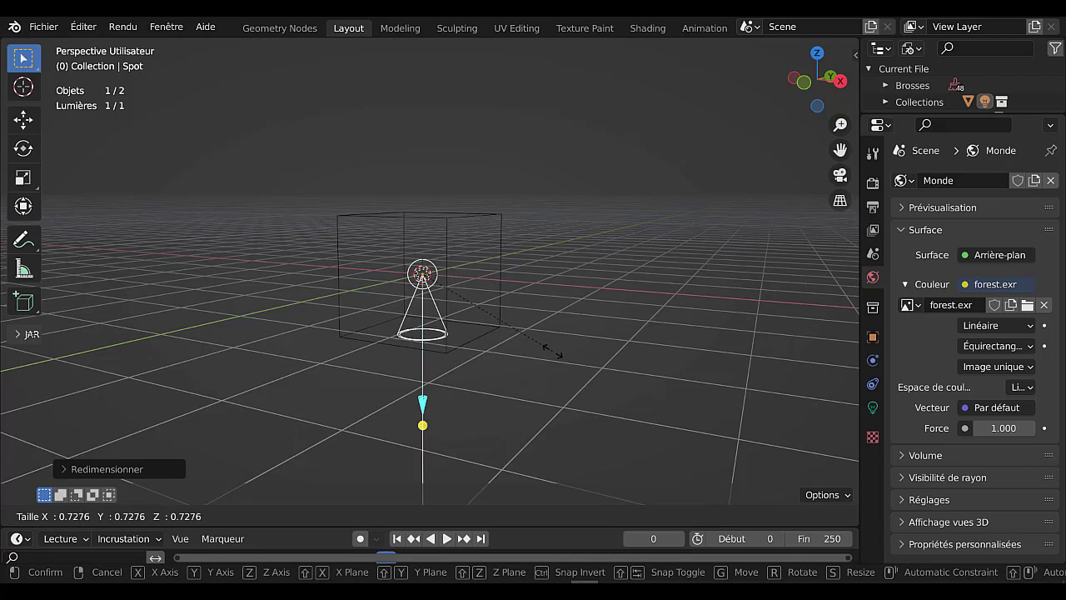
click(506, 335)
- Raise the spot light about 0.6 m along Z inside the cube and enlarge it about 1.4 times
key(g)
key(z)
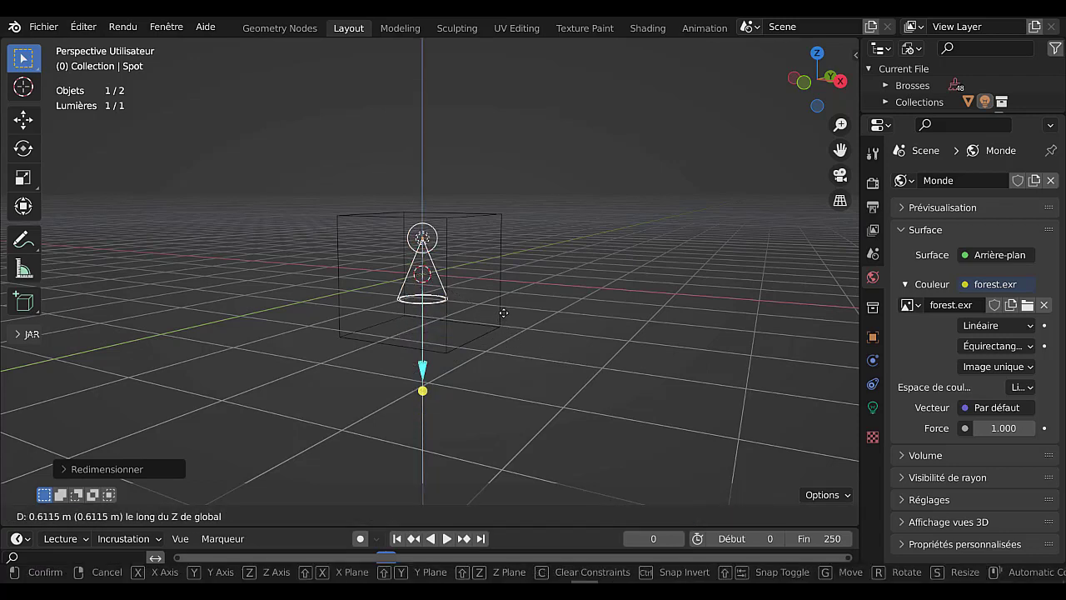
click(503, 311)
key(s)
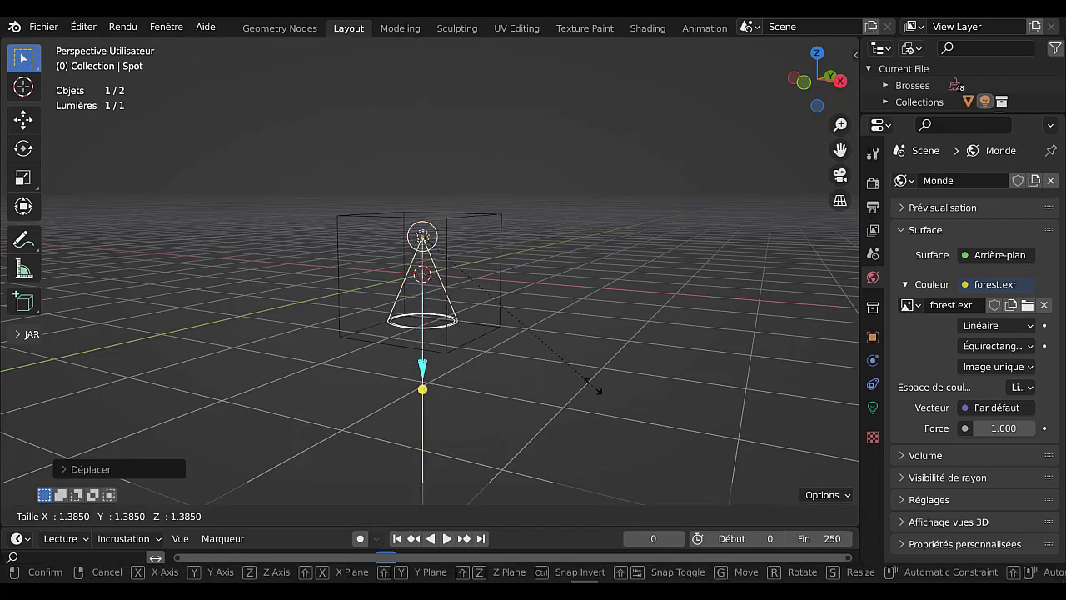
click(567, 380)
middle_drag(567, 383, 635, 379)
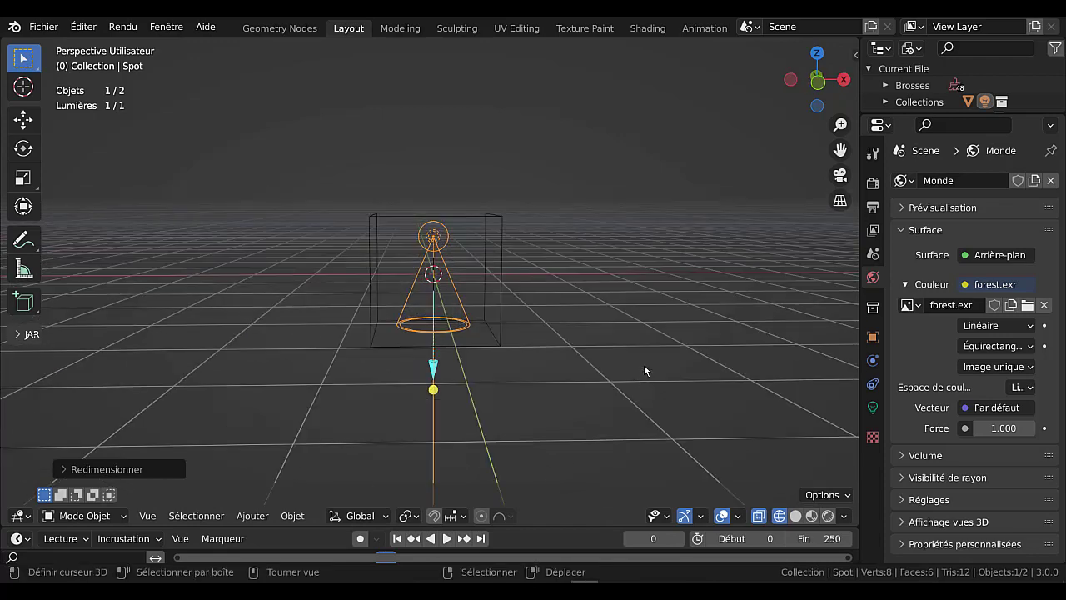
- Set the spot light's power to 1500 W
click(872, 408)
click(979, 294)
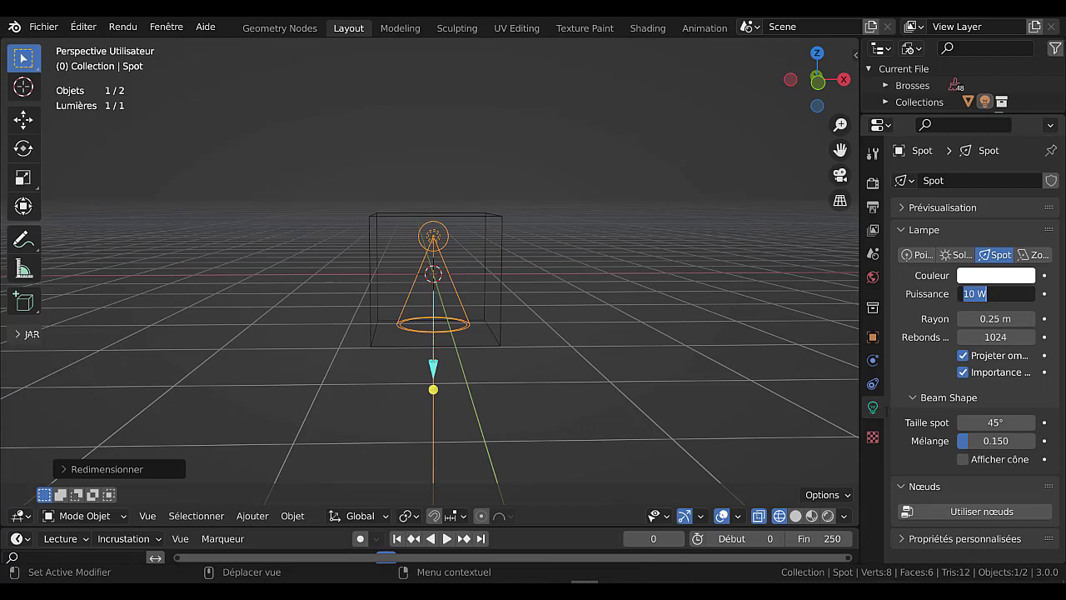
click(988, 294)
key(Return)
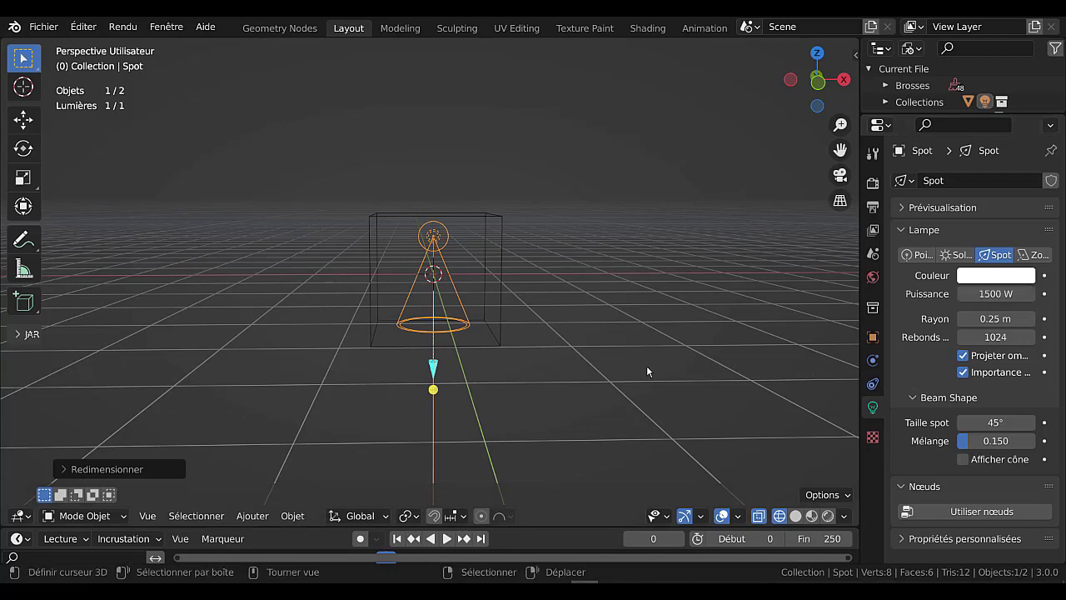
- Move the cube and spot light together up along Z until the cube's base sits at ground level
middle_drag(646, 375, 596, 378)
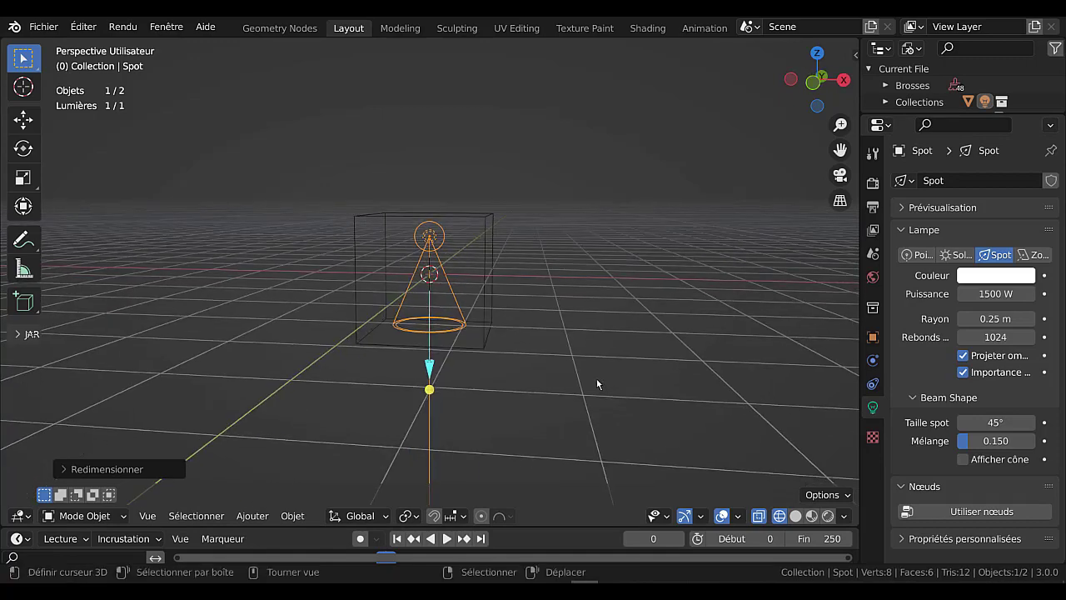
key(a)
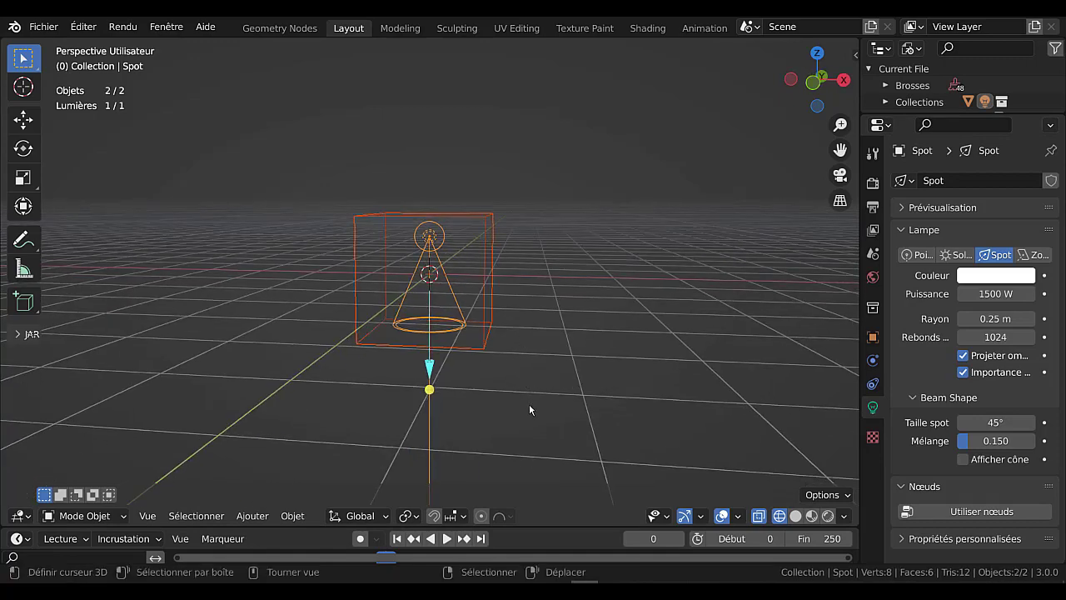
key(g)
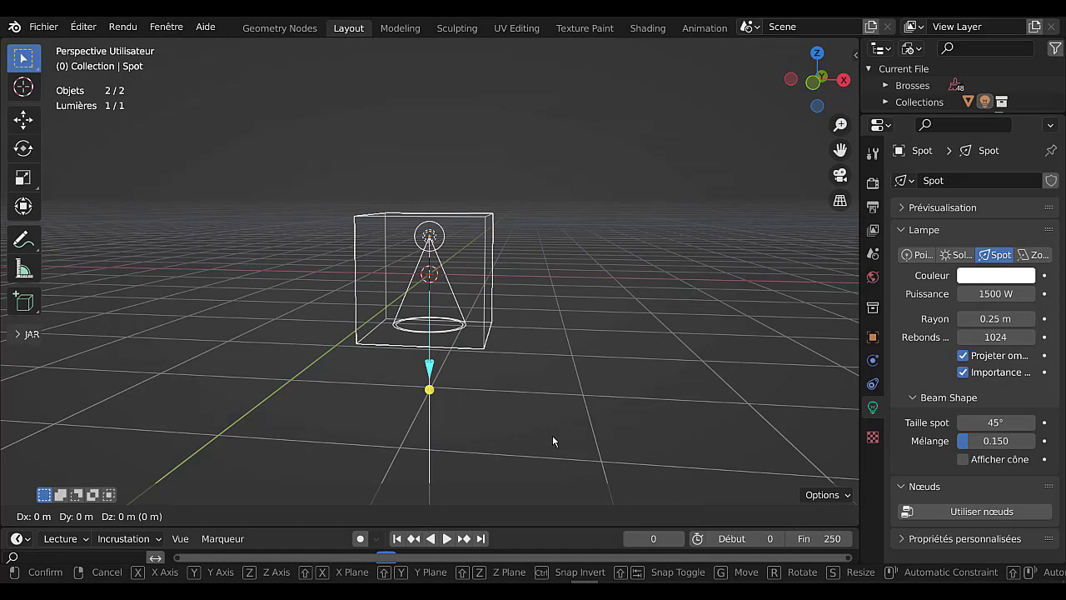
key(z)
click(549, 383)
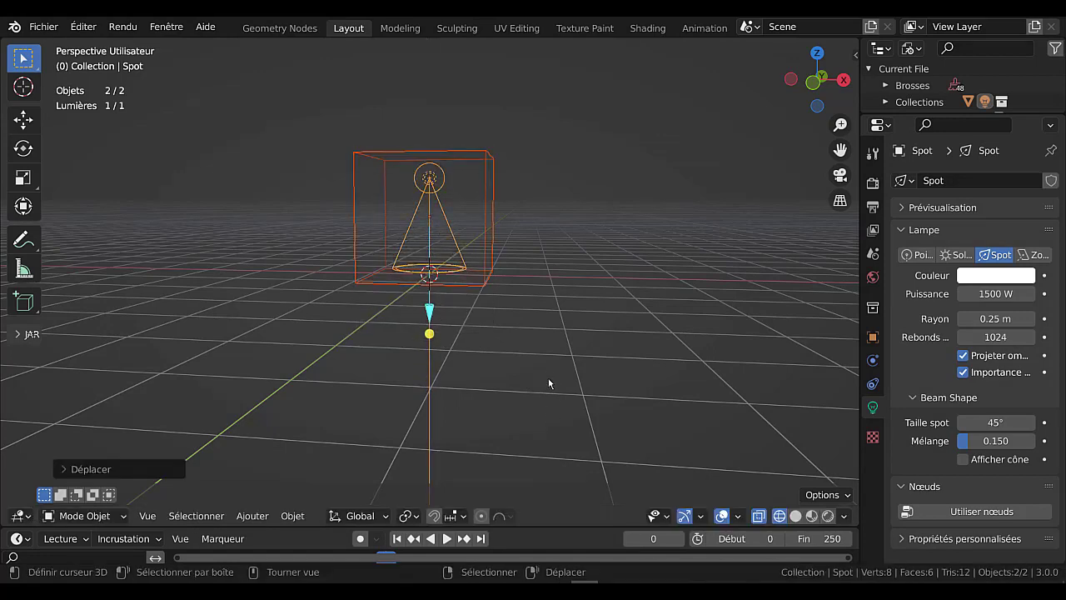
key(KP_1)
scroll(535, 363, up, 3)
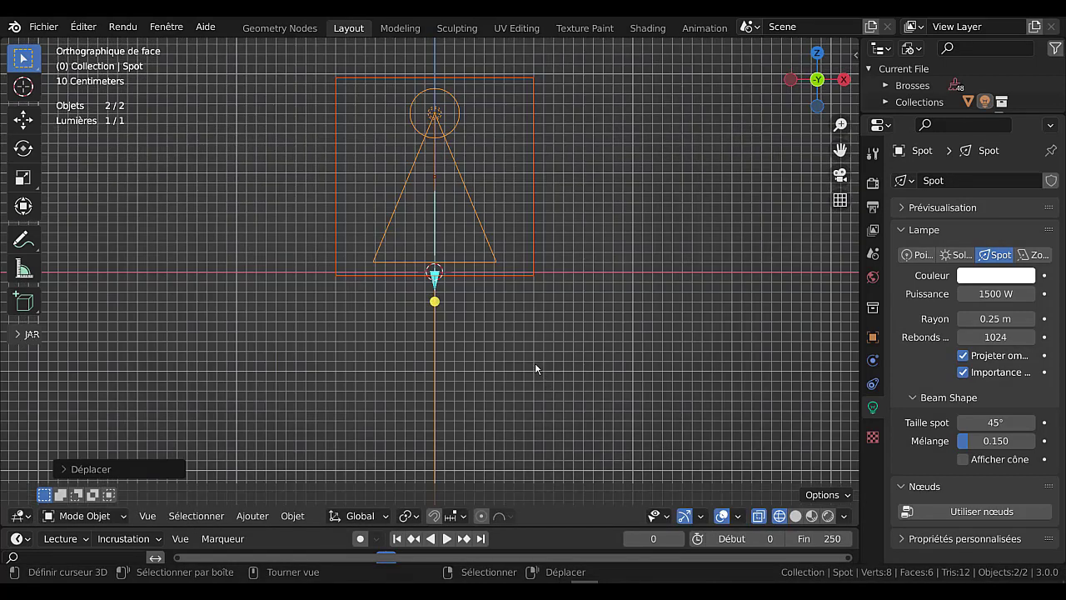
key(g)
key(z)
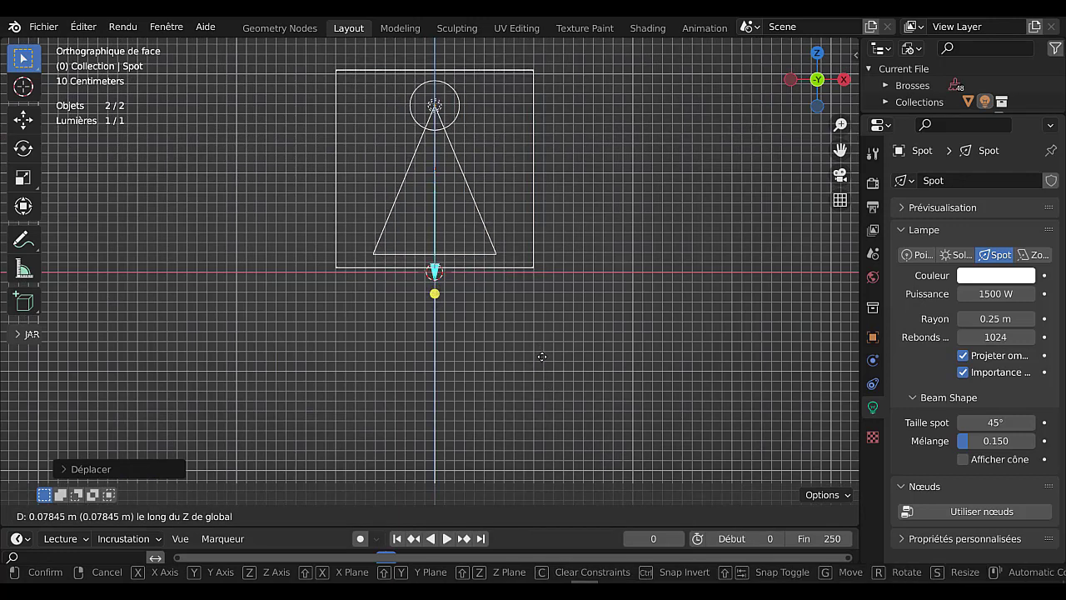
click(601, 268)
- Preview the cube and spot light in solid and rendered shading, and open the viewport shading options
middle_drag(605, 339, 552, 321)
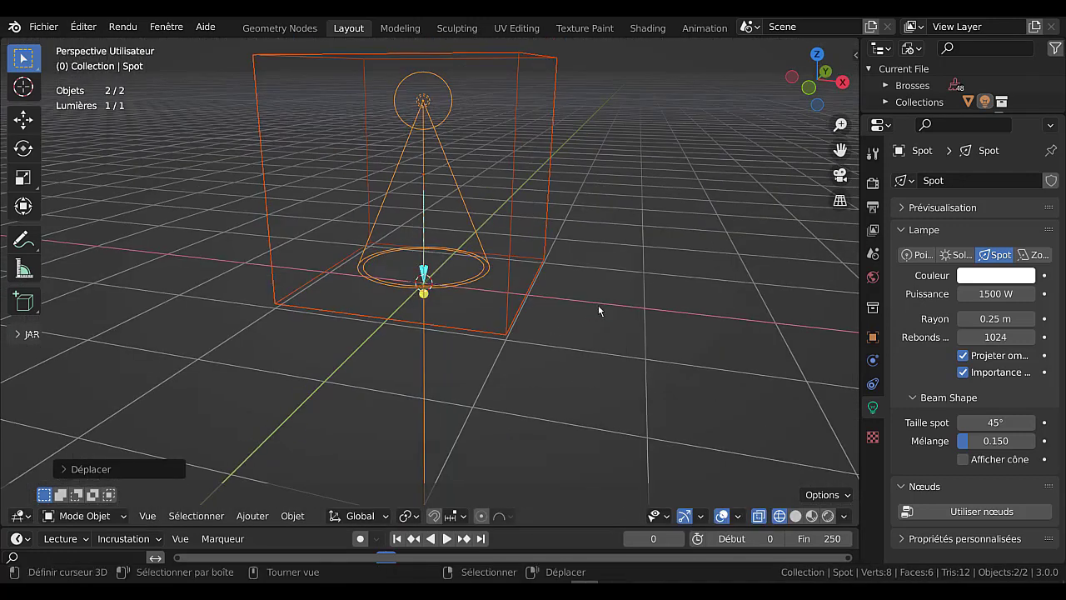
scroll(598, 311, up, 6)
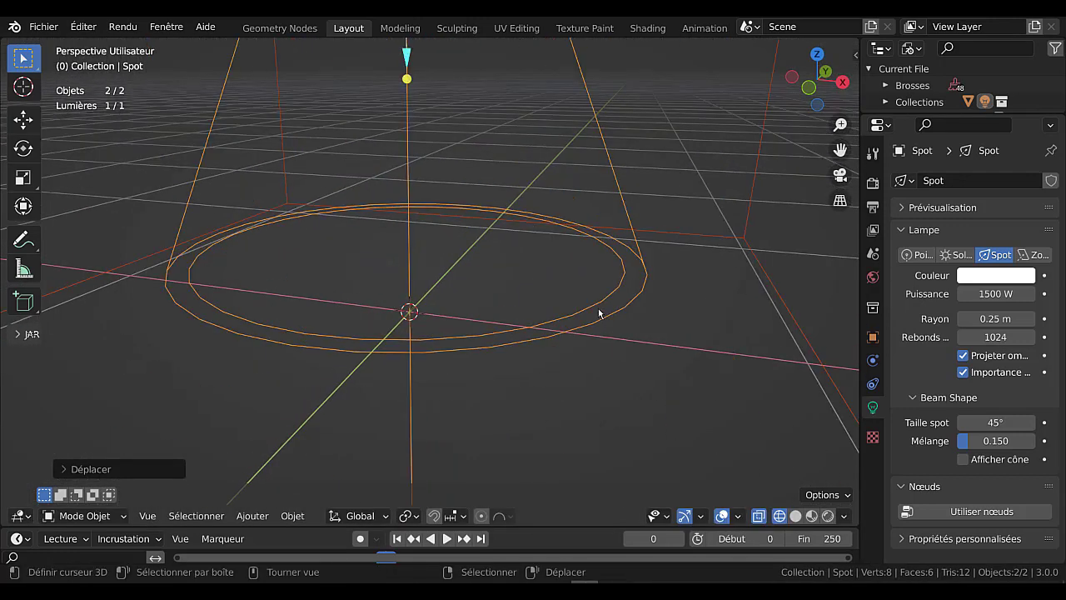
scroll(598, 311, down, 6)
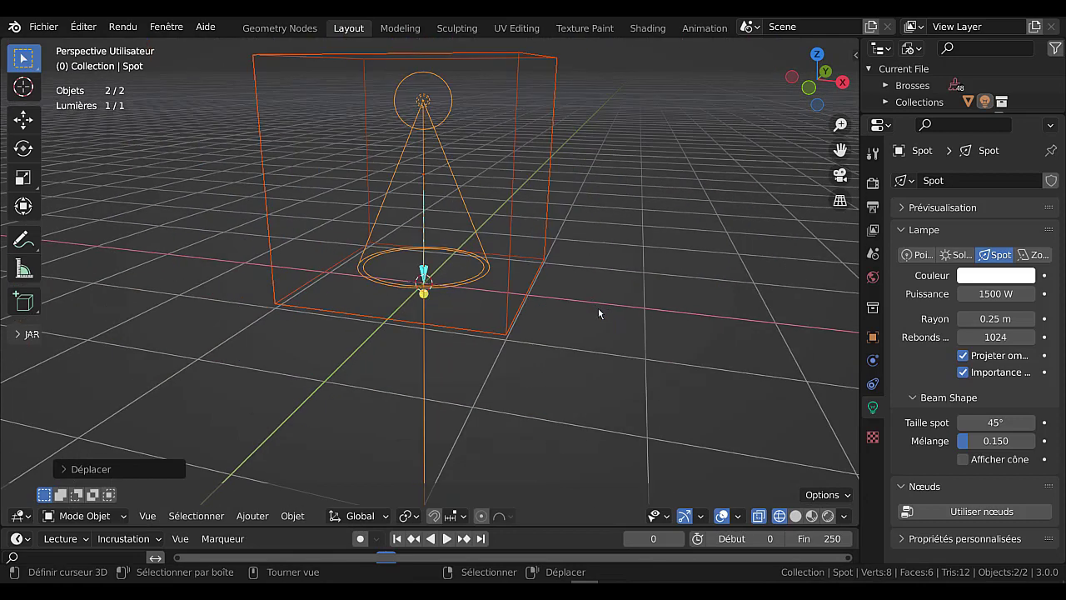
click(795, 515)
scroll(553, 383, up, 6)
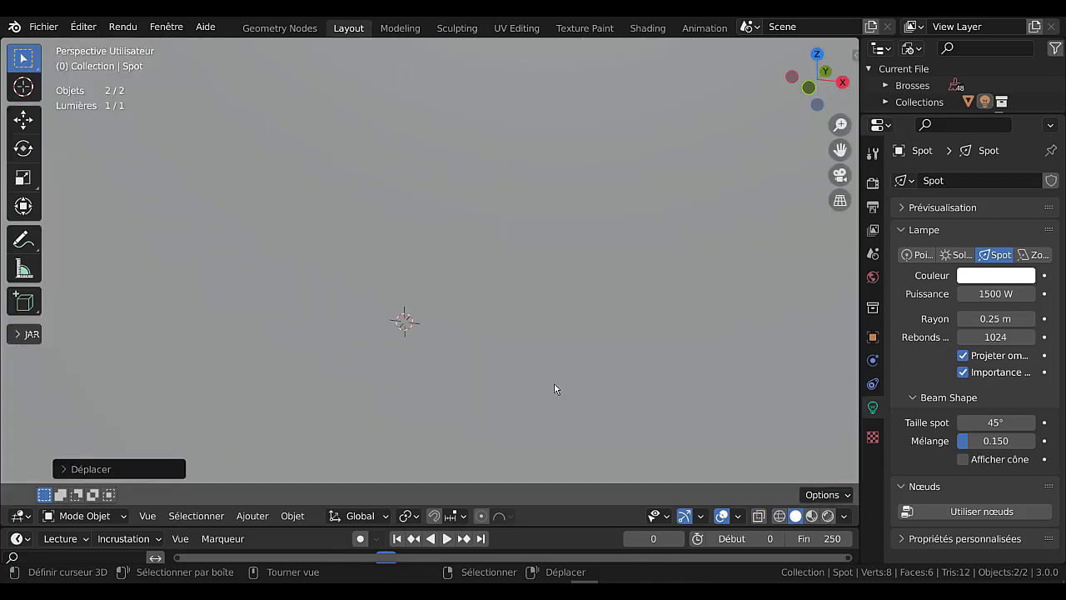
scroll(556, 389, up, 8)
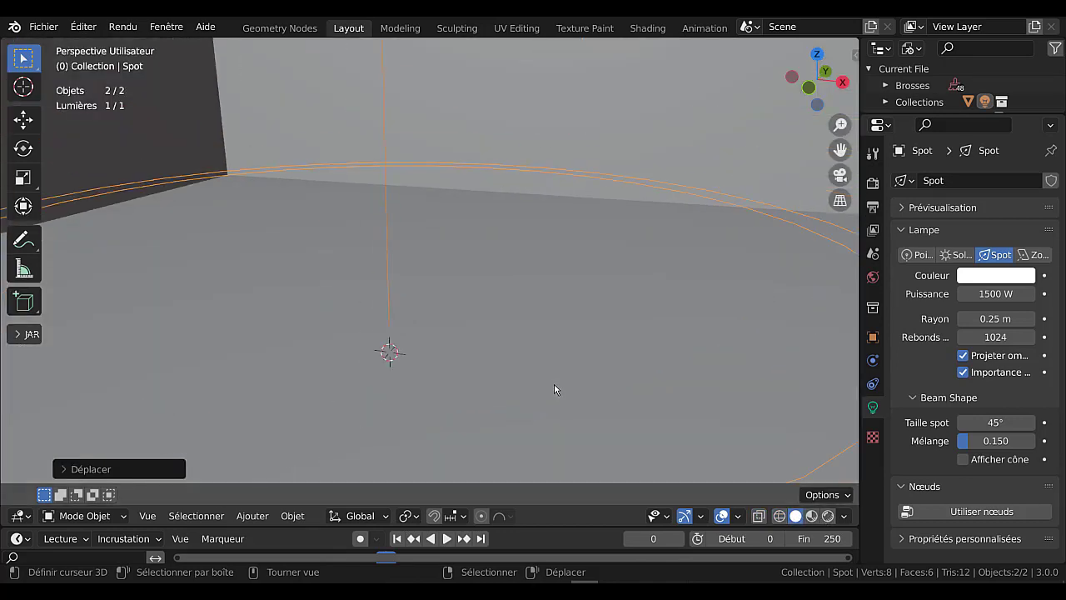
scroll(558, 393, down, 4)
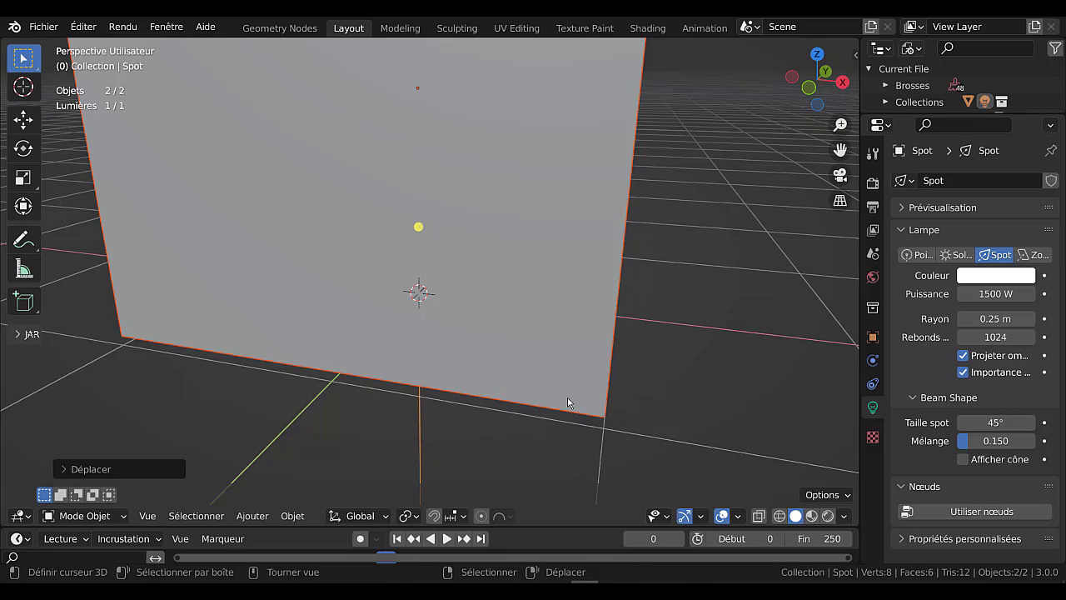
click(827, 518)
click(824, 515)
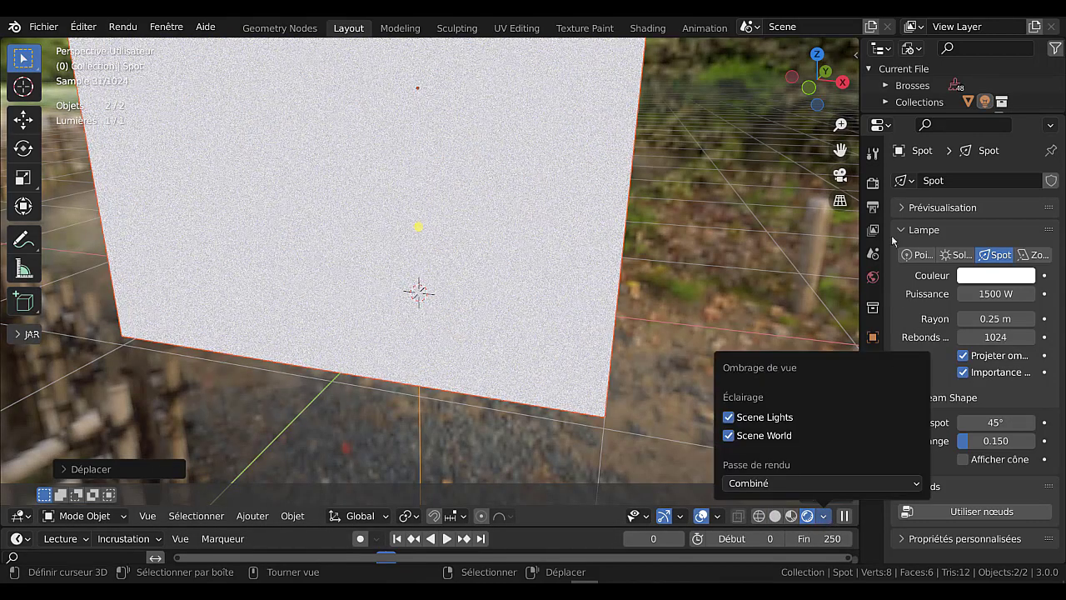
- Remove the world environment that uses forest.exr from the scene and check the spot light's beam inside the cube
click(873, 277)
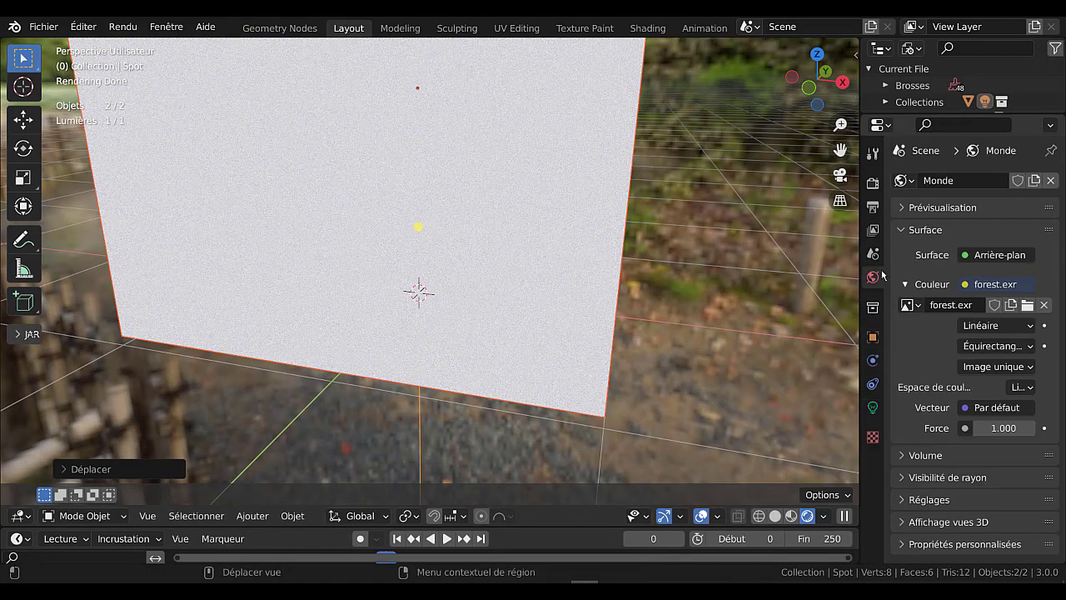
click(1049, 180)
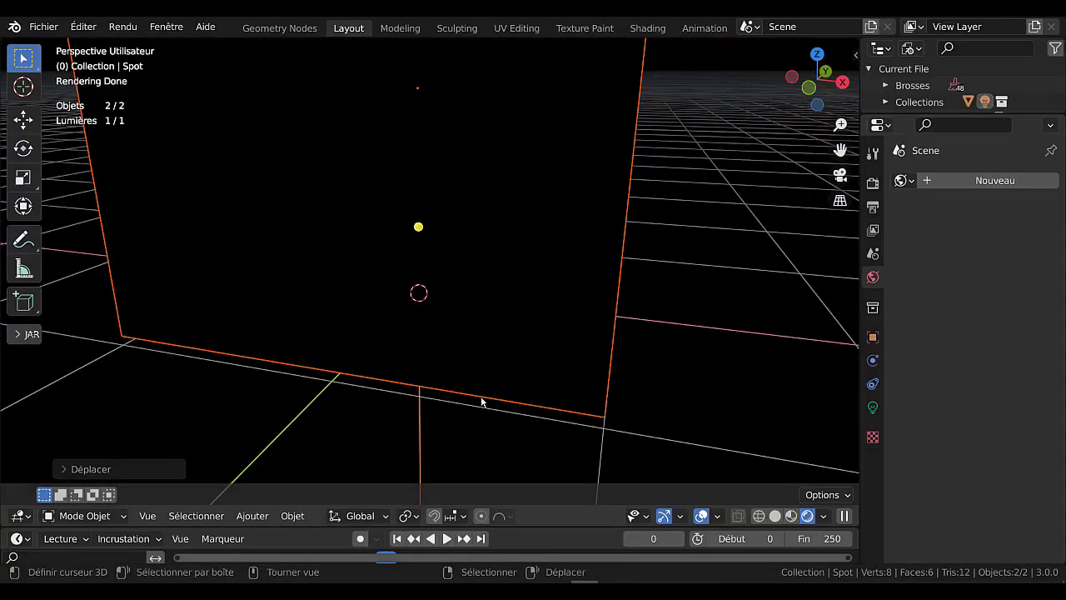
scroll(480, 398, up, 5)
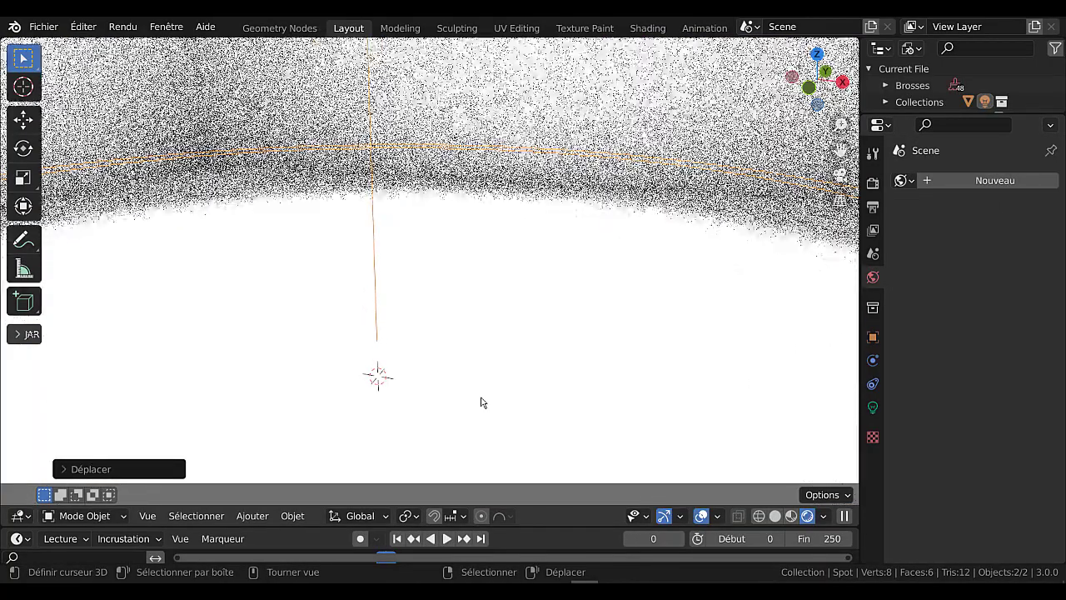
scroll(480, 402, down, 2)
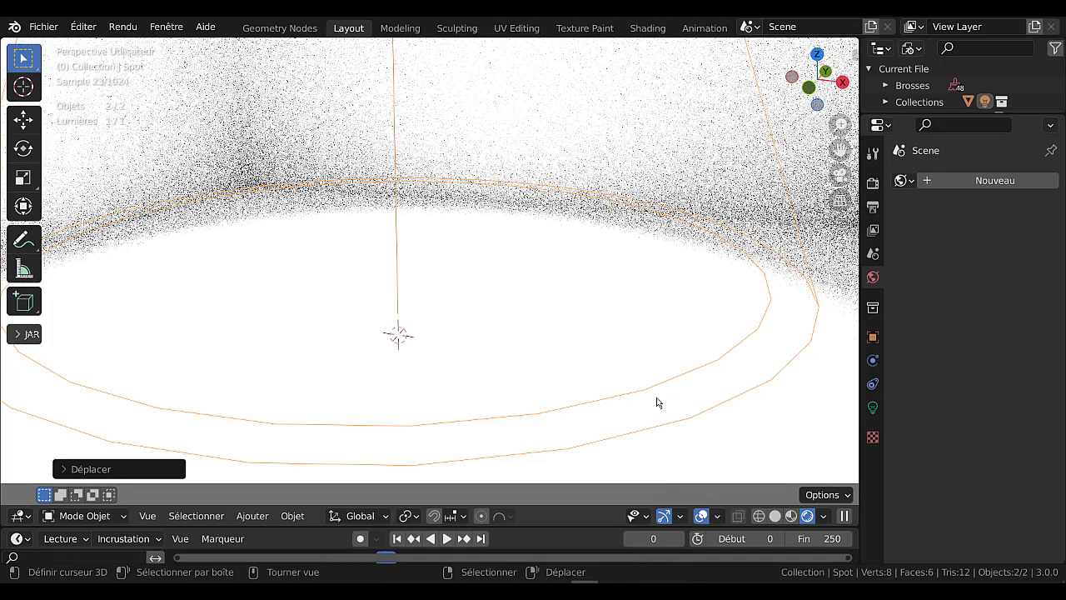
- Set the spot light's power to 500 W and narrow its spot size to 15.5°
click(872, 411)
click(994, 294)
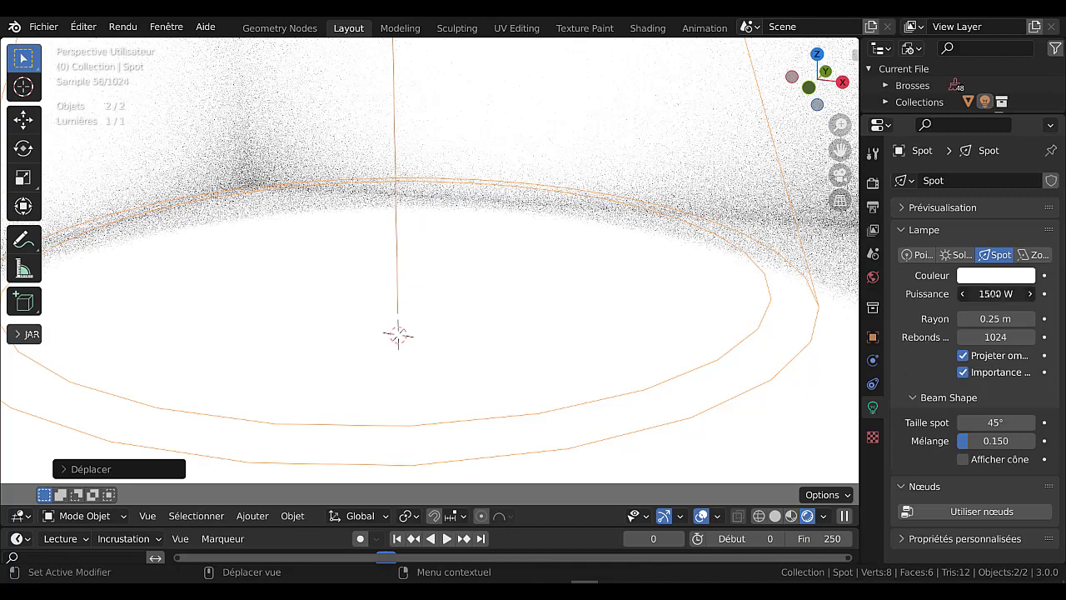
text(5)
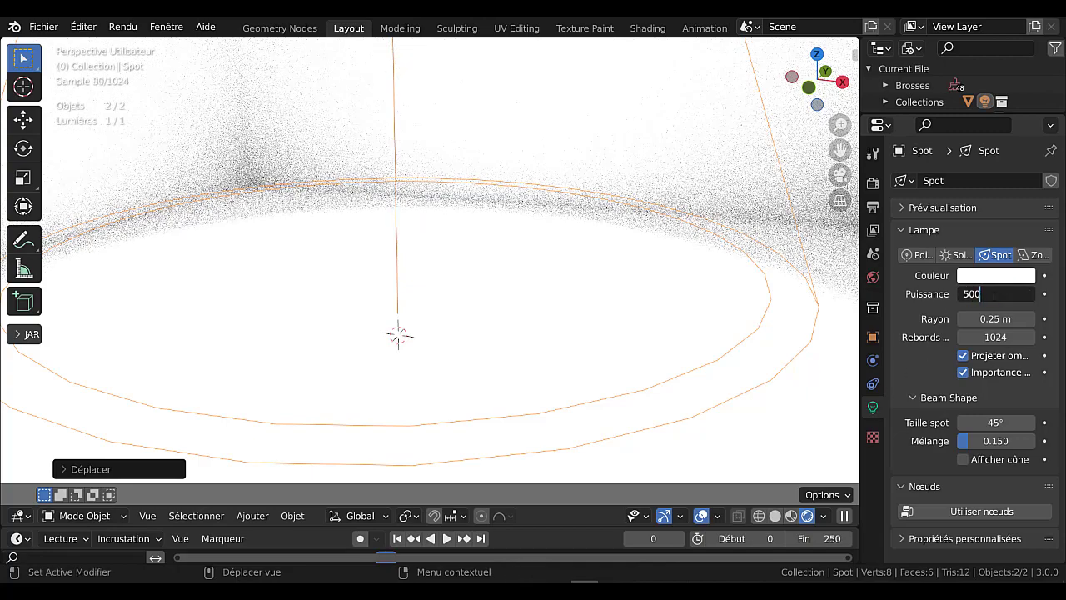
text(00)
key(Return)
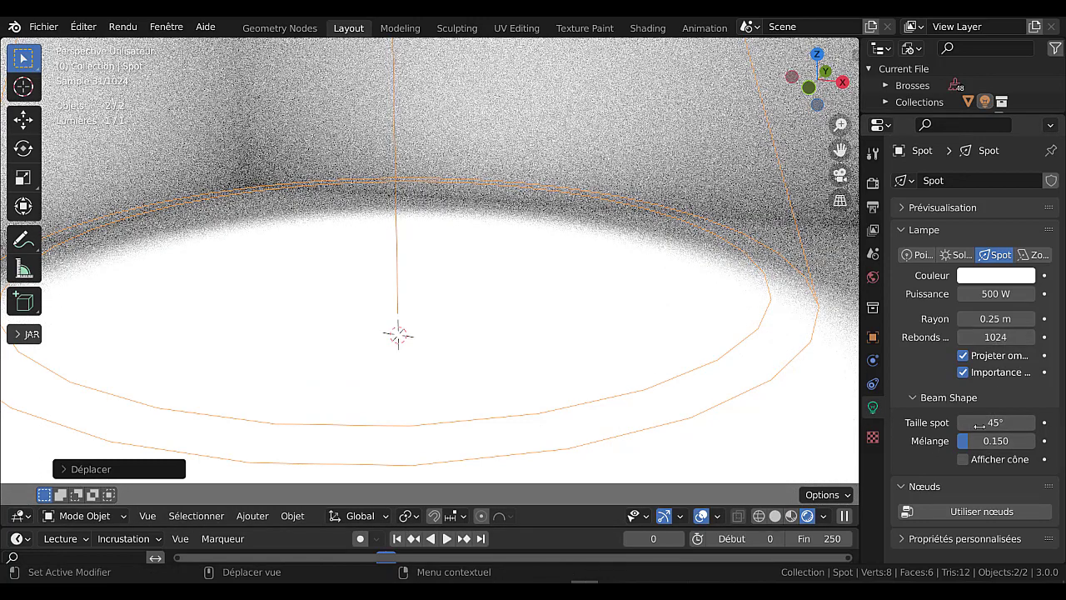
drag(955, 424, 864, 424)
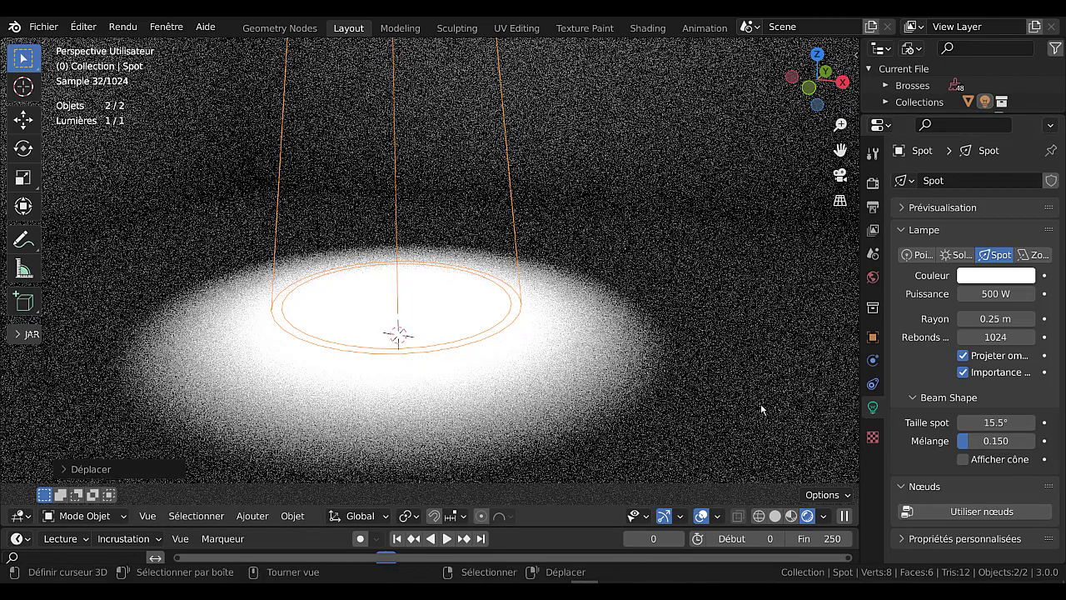
- Add a monkey mesh inside the cube under the spot light, scale it down and raise it along Z
click(253, 516)
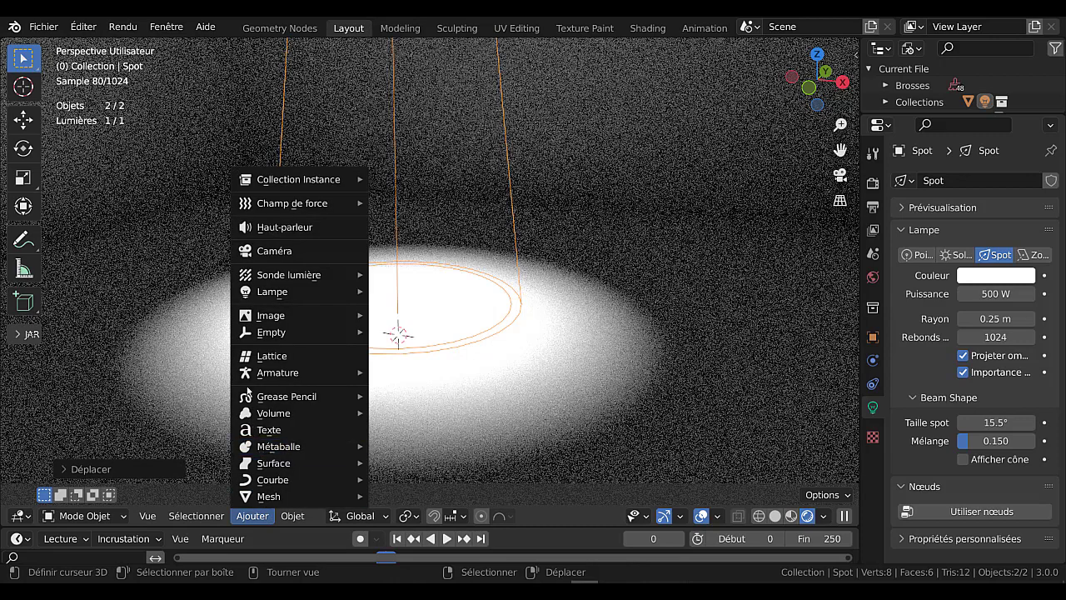
mouse_move(258, 498)
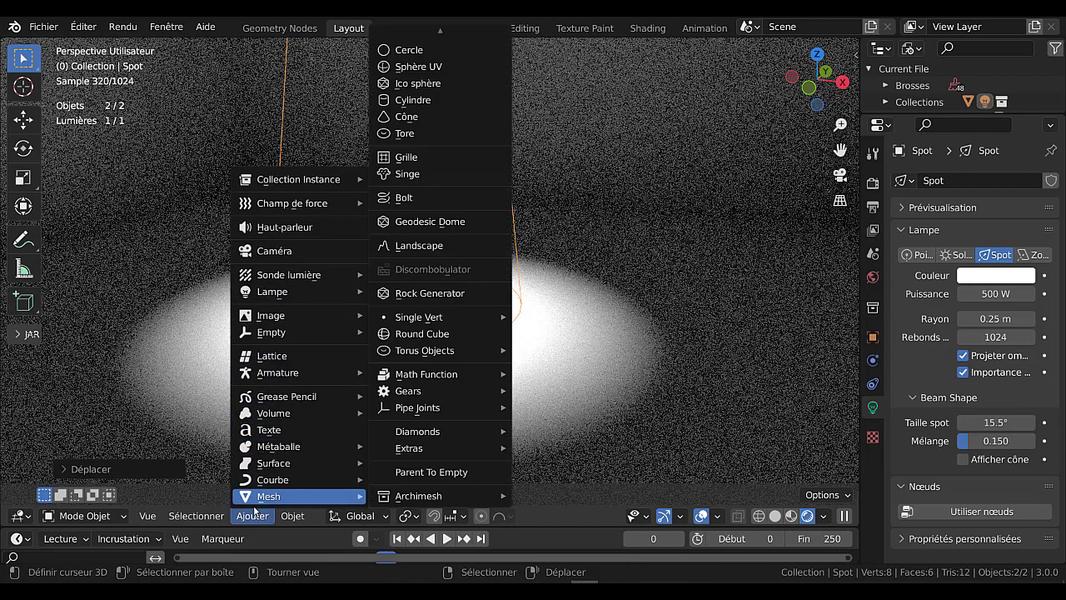
click(418, 176)
key(s)
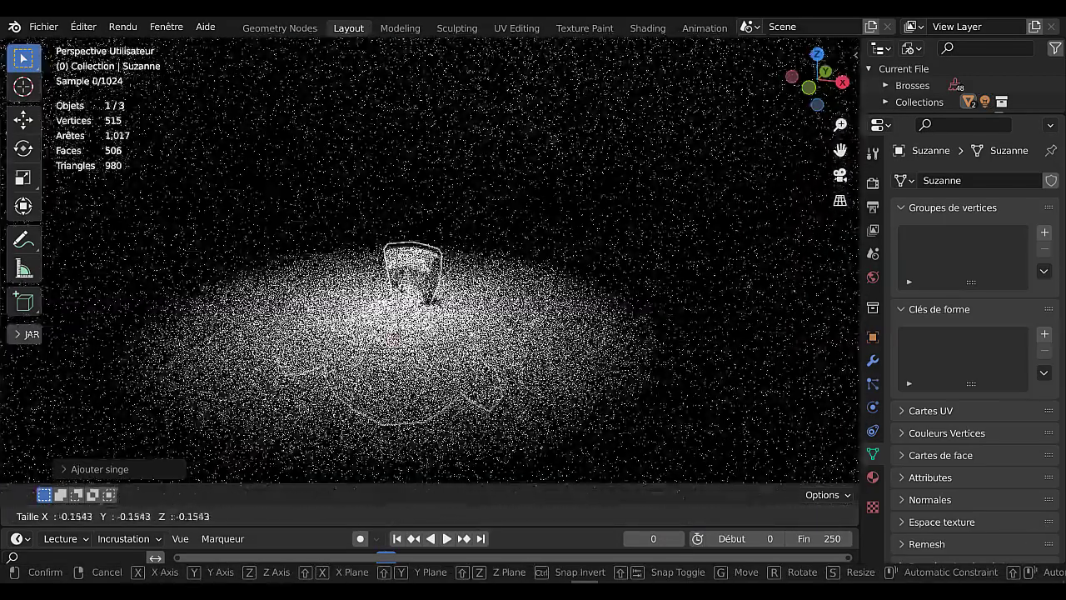
key(Return)
key(g)
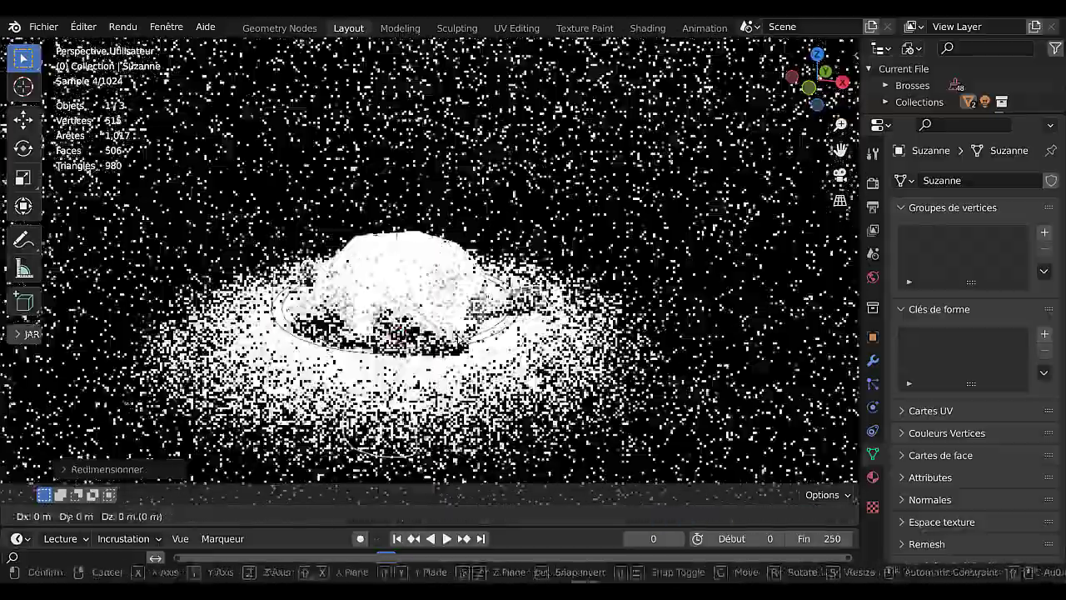
key(z)
key(Return)
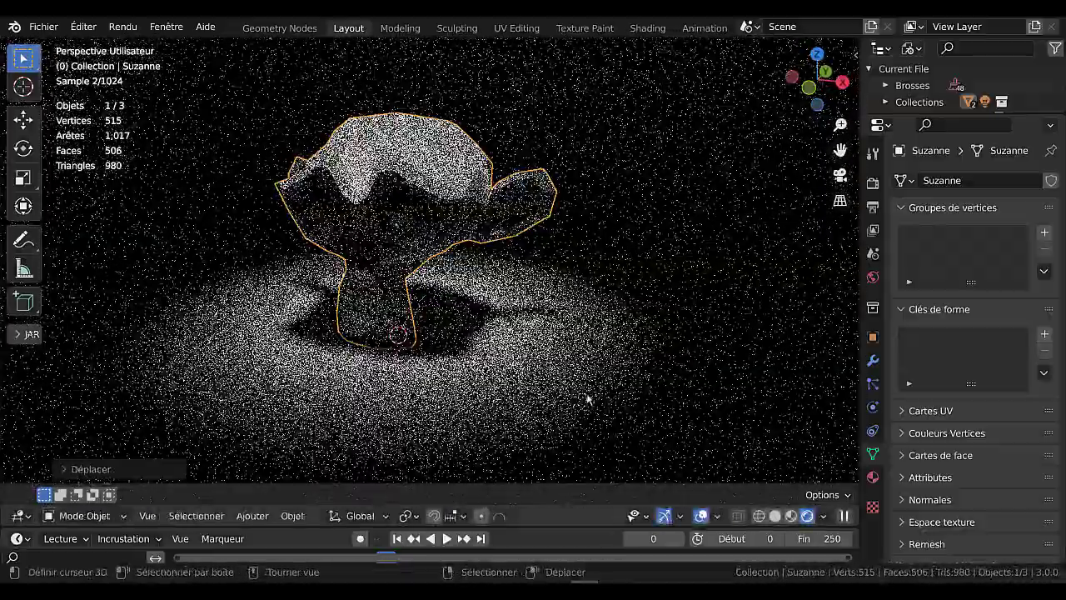
- Shrink the monkey head further to roughly half its size and lower it along Z towards the lit floor
key(s)
key(Return)
key(g)
key(z)
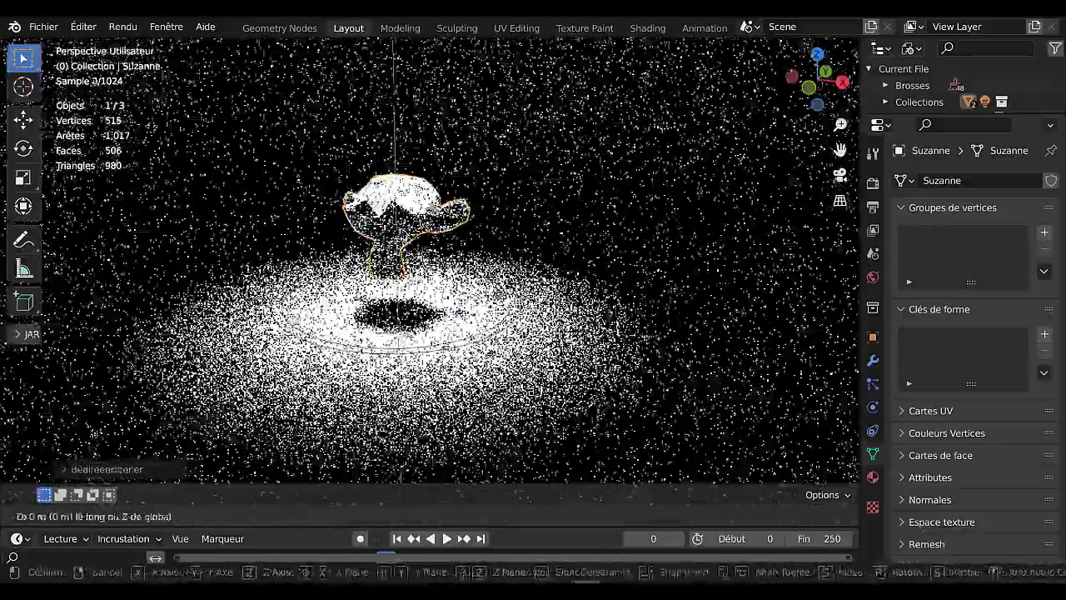
key(Return)
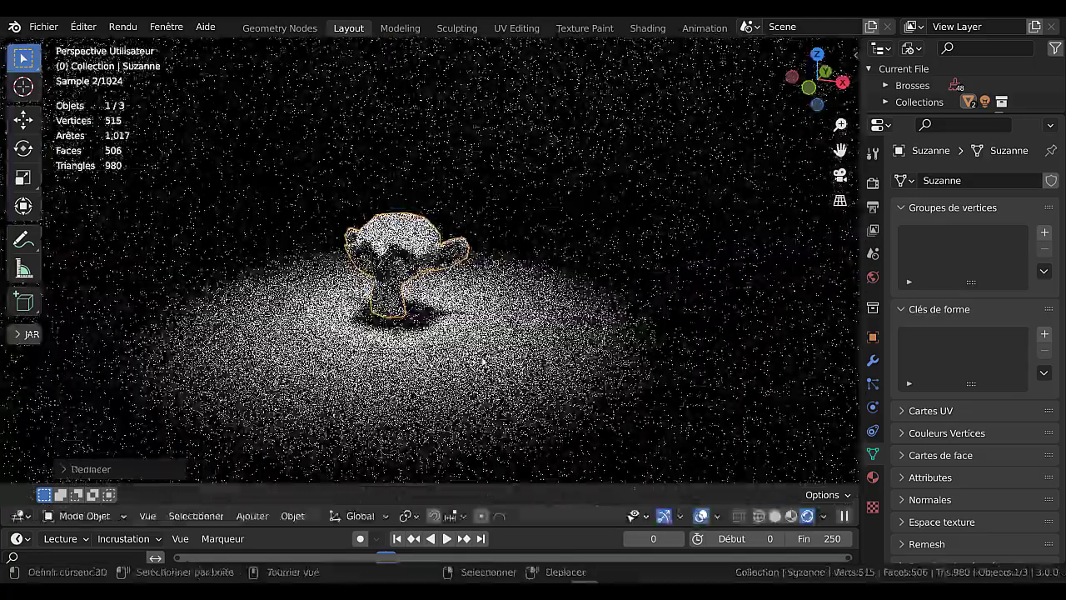
- Enlarge the outliner and switch its display mode to View Layer (Calque de vue)
scroll(614, 395, down, 2)
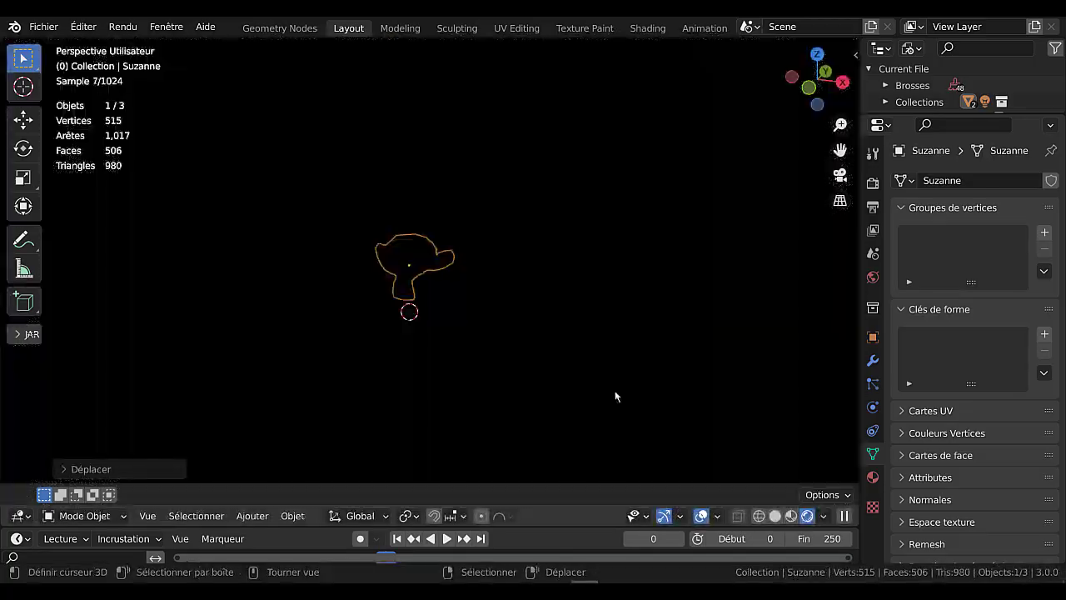
scroll(615, 396, down, 5)
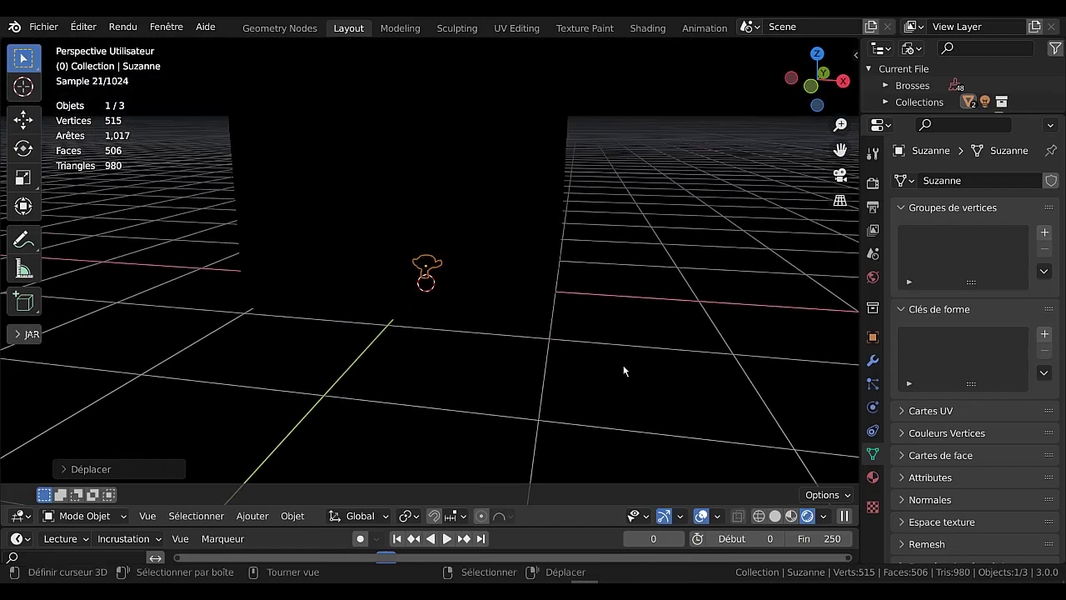
shift+middle_drag(637, 320, 611, 345)
scroll(652, 367, up, 1)
scroll(535, 403, up, 8)
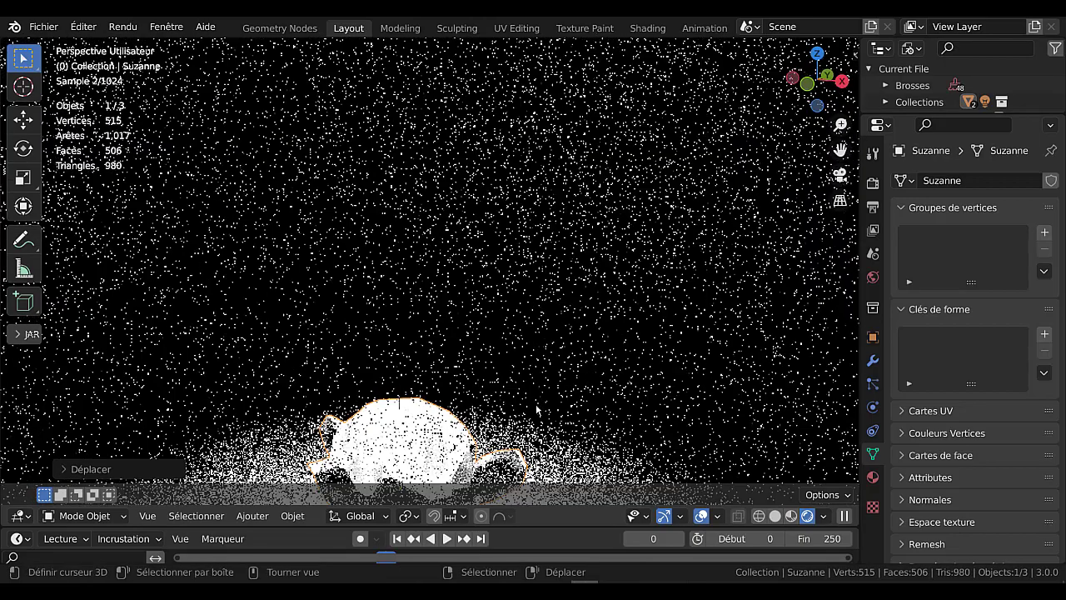
shift+middle_drag(531, 411, 571, 276)
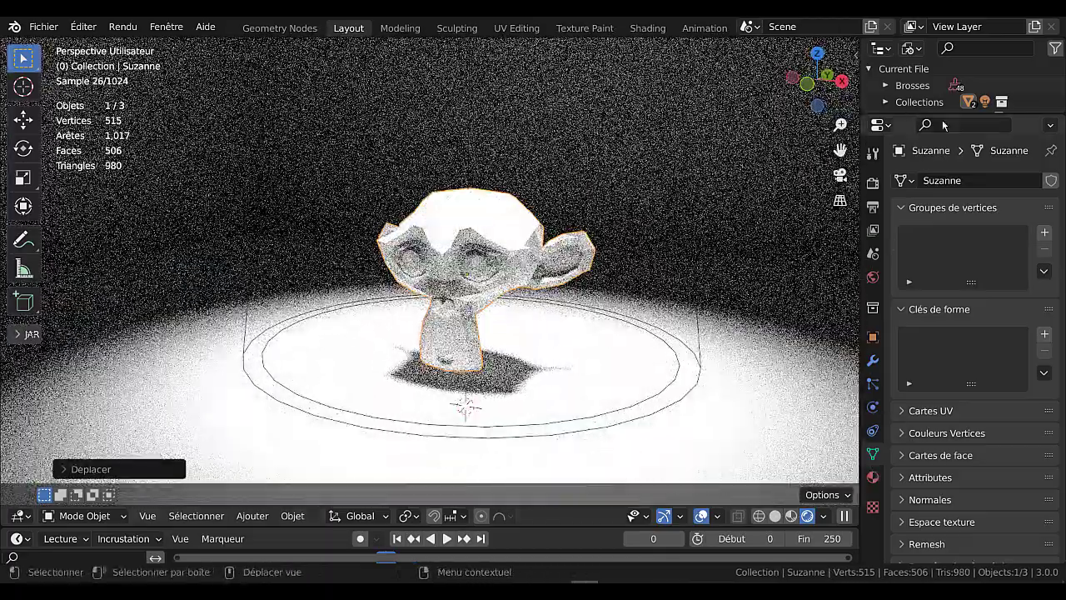
drag(942, 112, 942, 297)
click(911, 49)
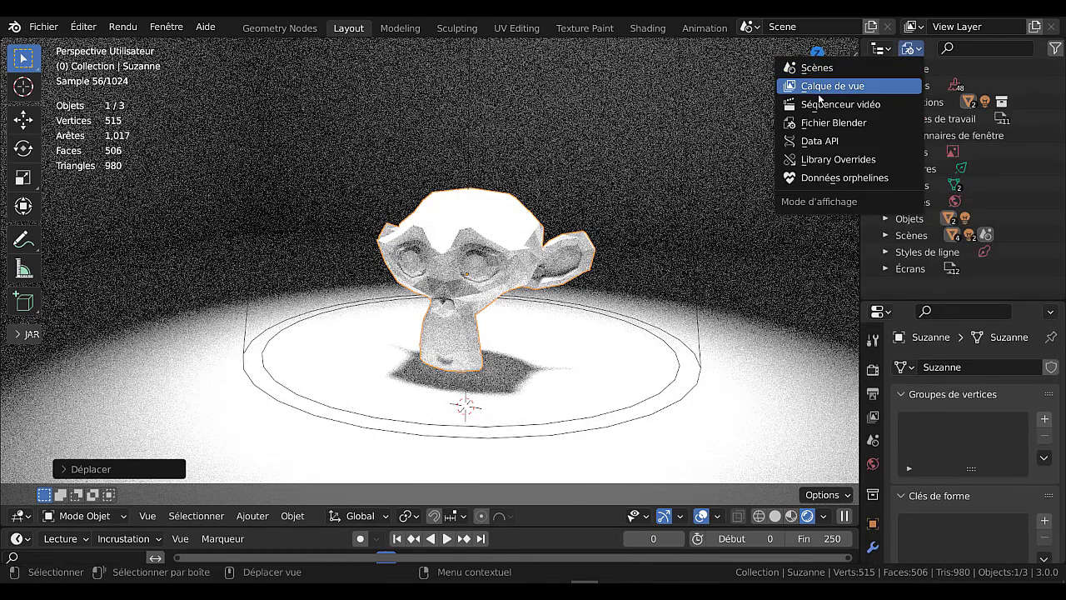
click(821, 86)
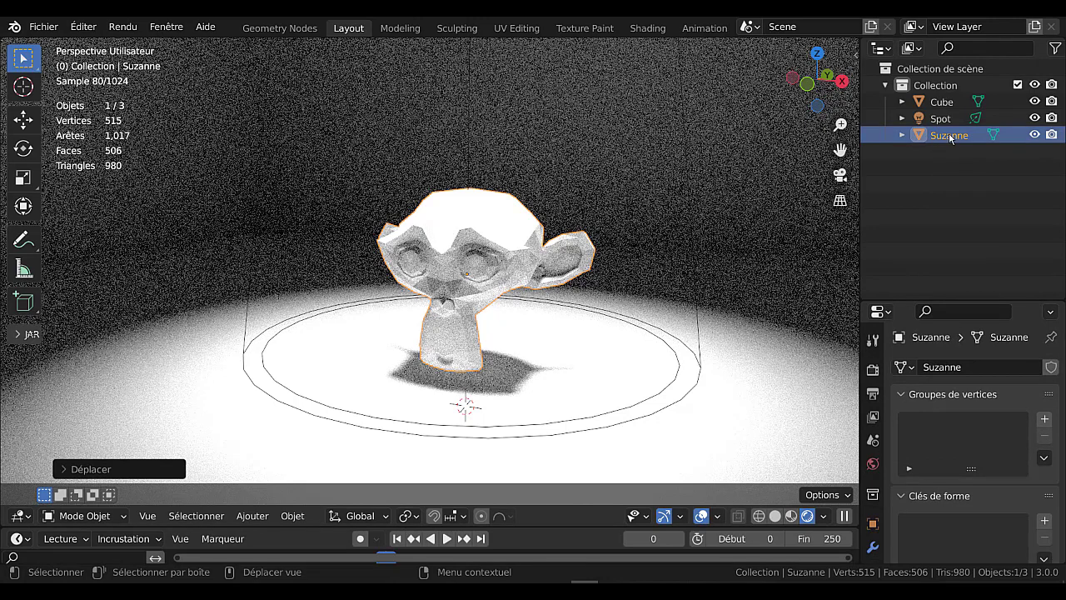
- Reduce the Spot light's power to 104.5 W and its spot size to 12°
click(939, 120)
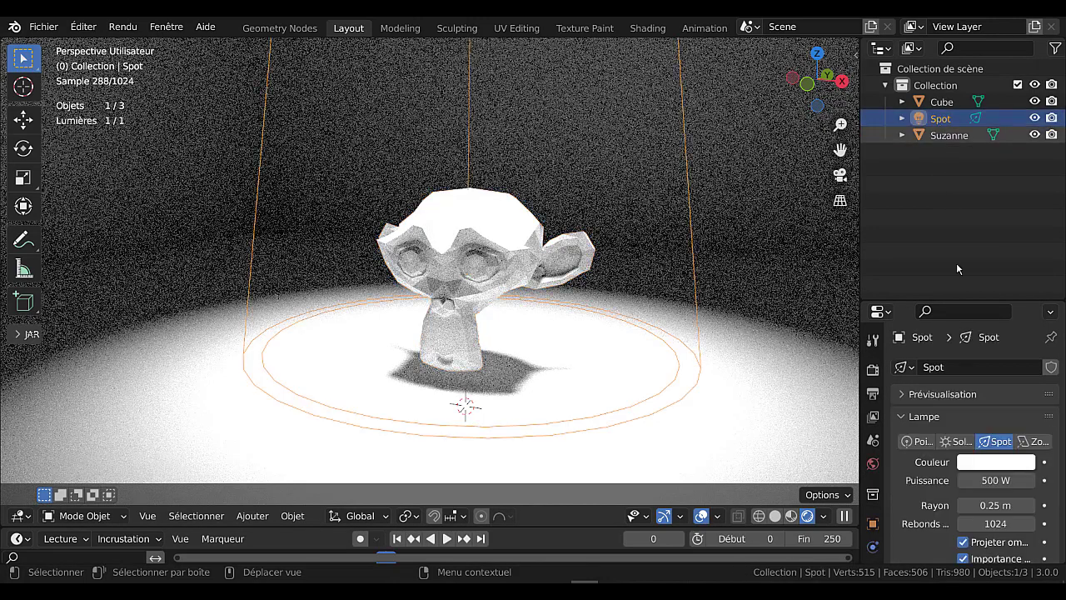
scroll(951, 483, down, 2)
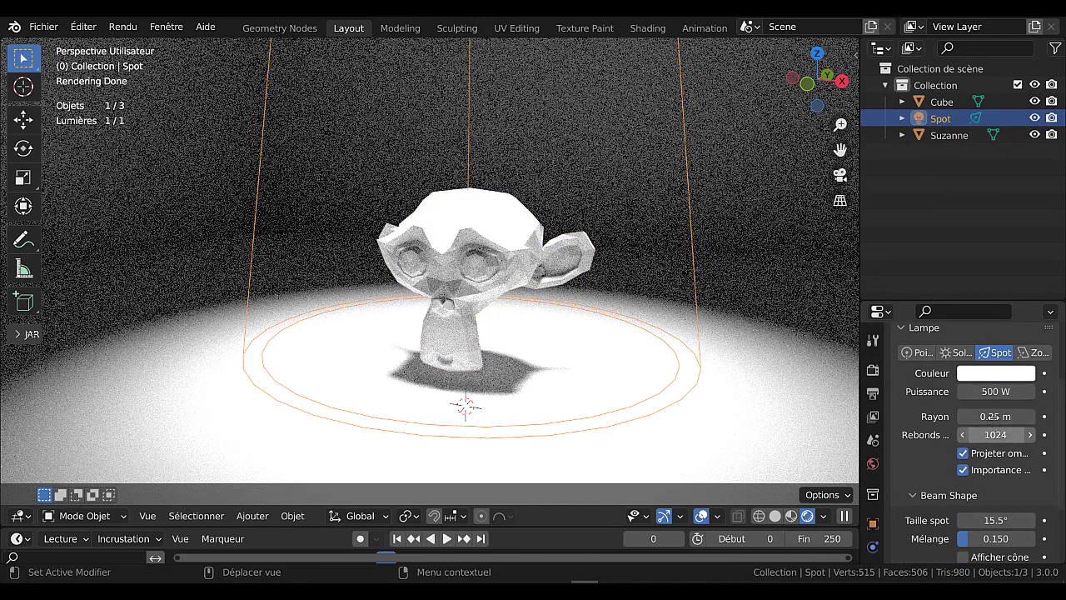
drag(994, 391, 866, 391)
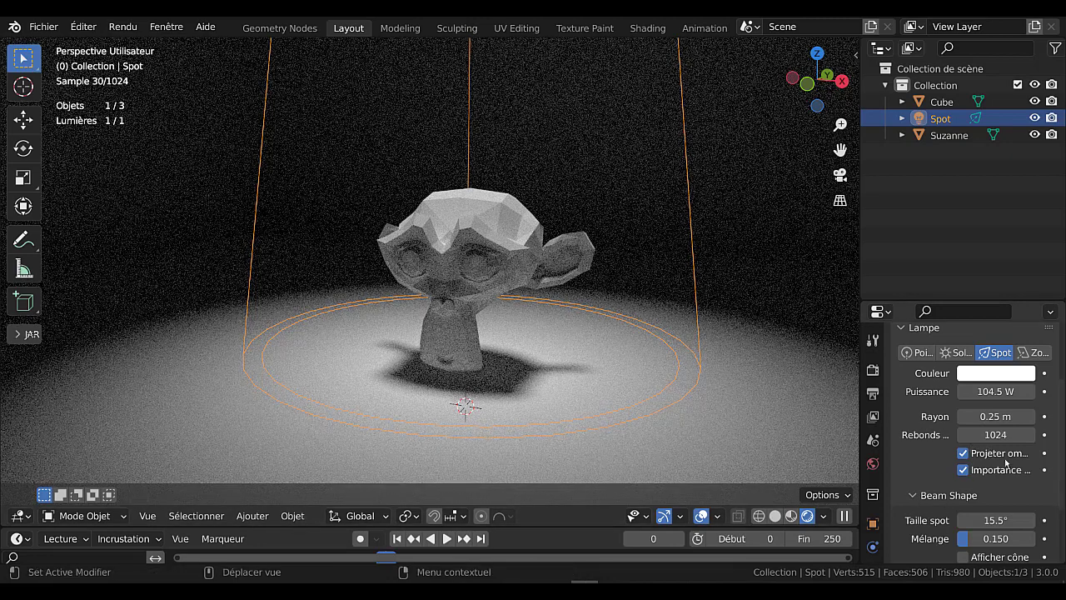
scroll(981, 503, down, 2)
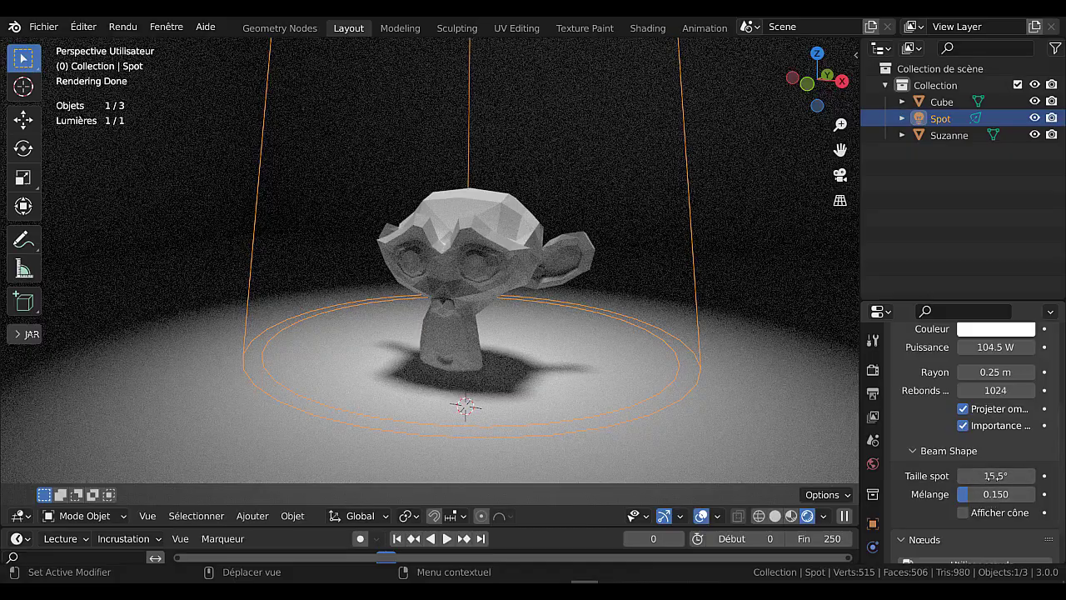
mouse_move(995, 475)
mouse_down()
mouse_move(949, 476)
mouse_move(974, 476)
mouse_up()
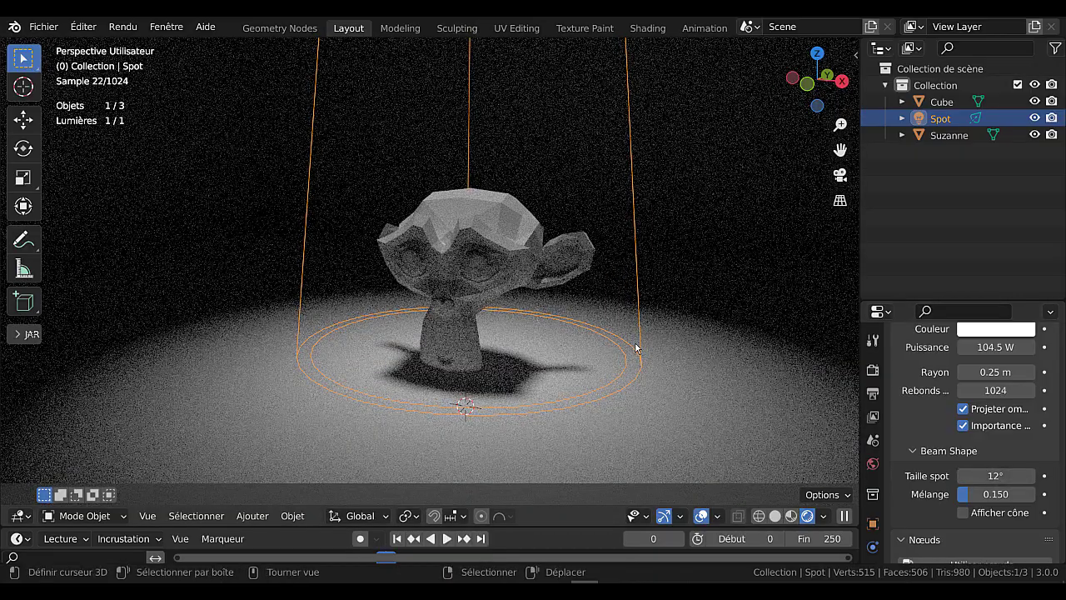
- Move the spot light about 0.1 m along X and tilt it about 4.7° around Y towards the monkey head
key(g)
key(x)
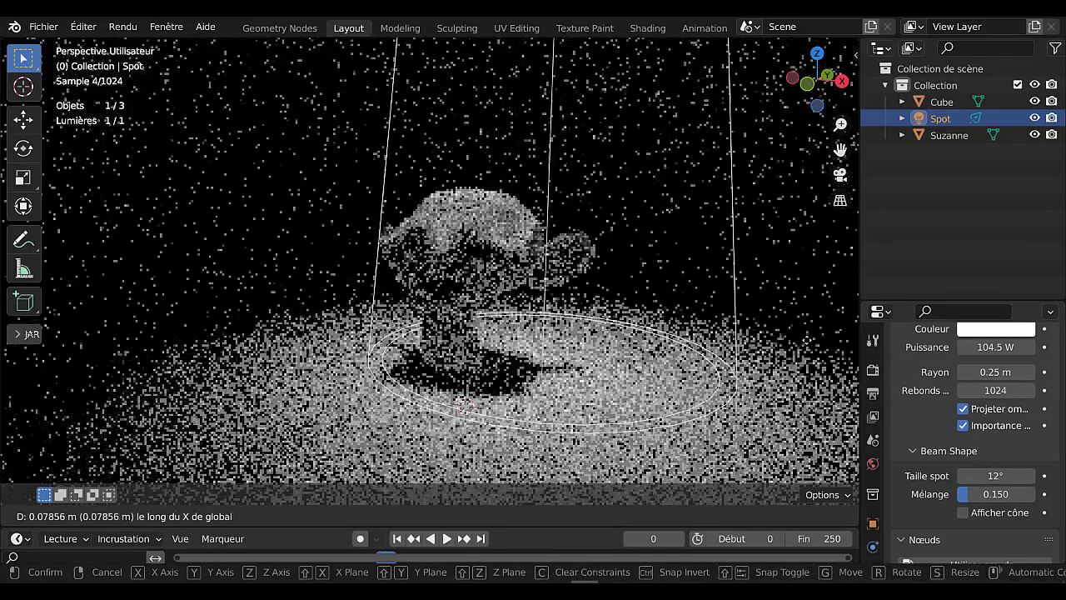
click(819, 375)
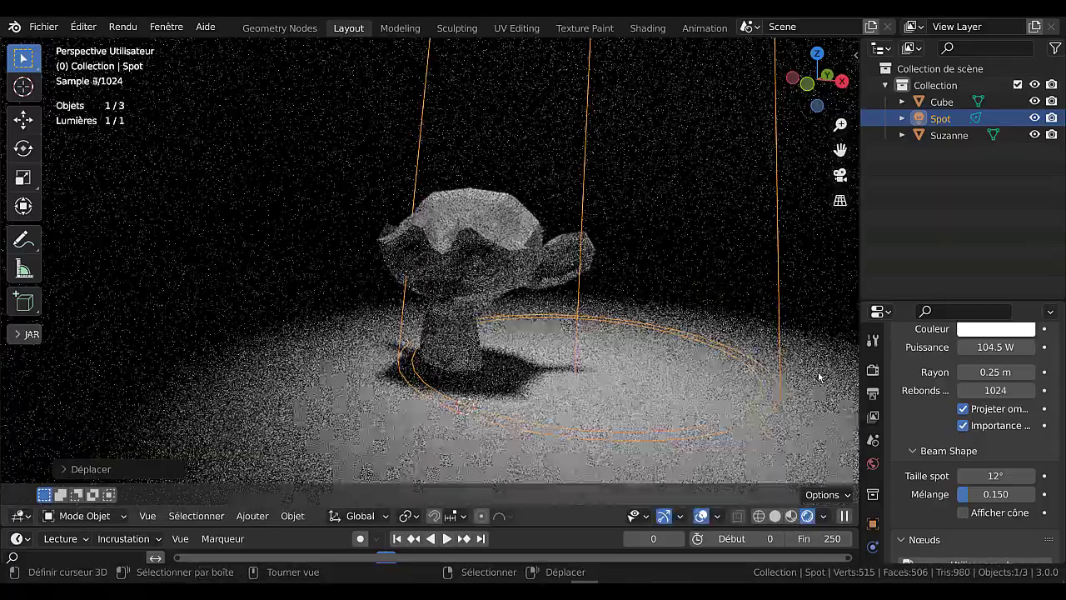
key(r)
key(y)
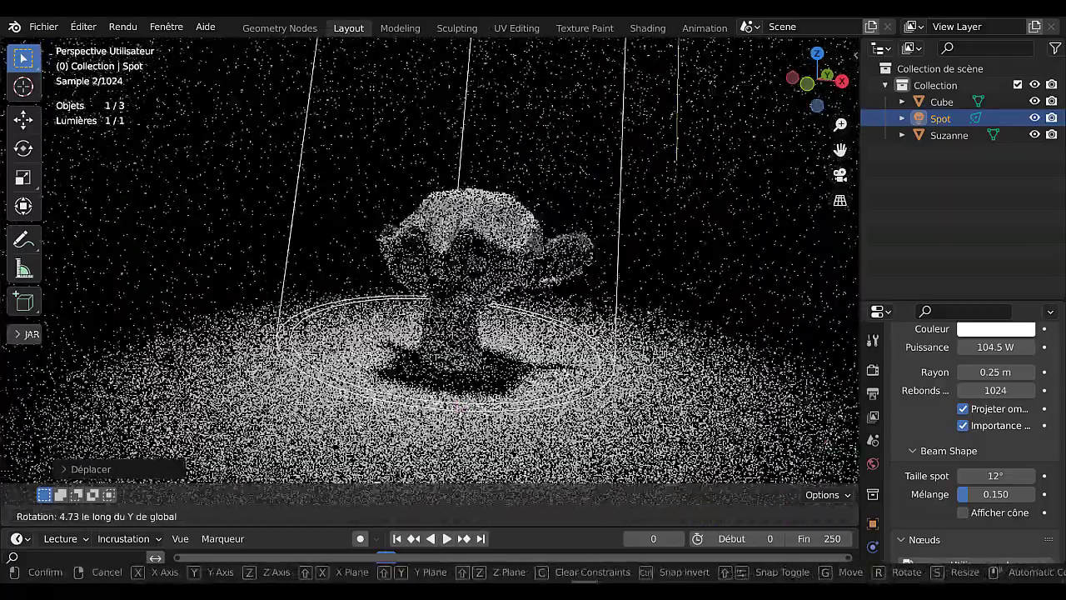
click(370, 380)
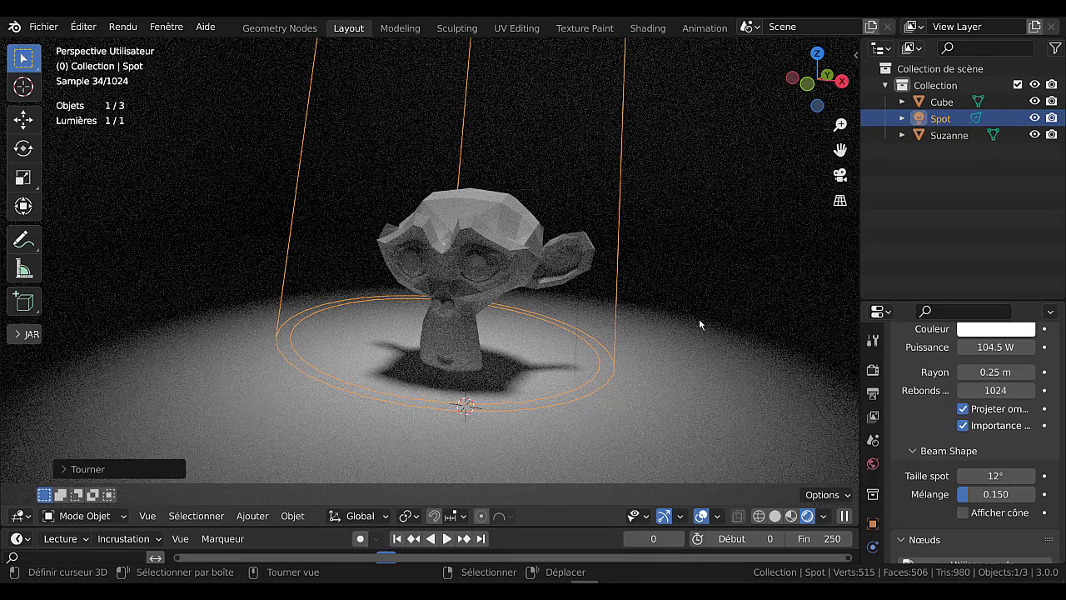
- Select the cube, bring up its material properties, and widen and heighten the properties editor
scroll(744, 343, down, 3)
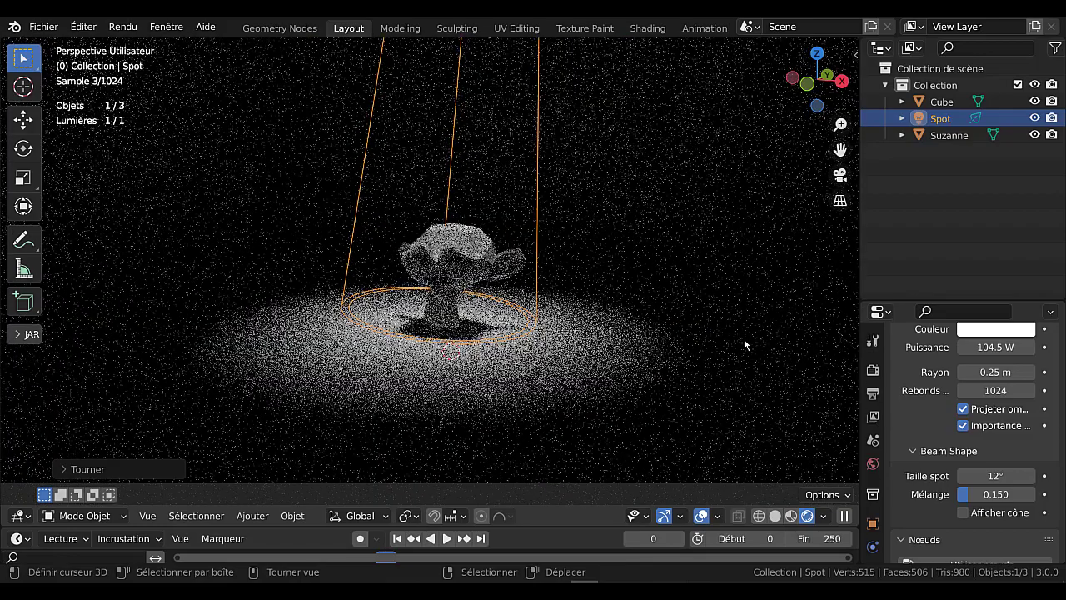
click(736, 238)
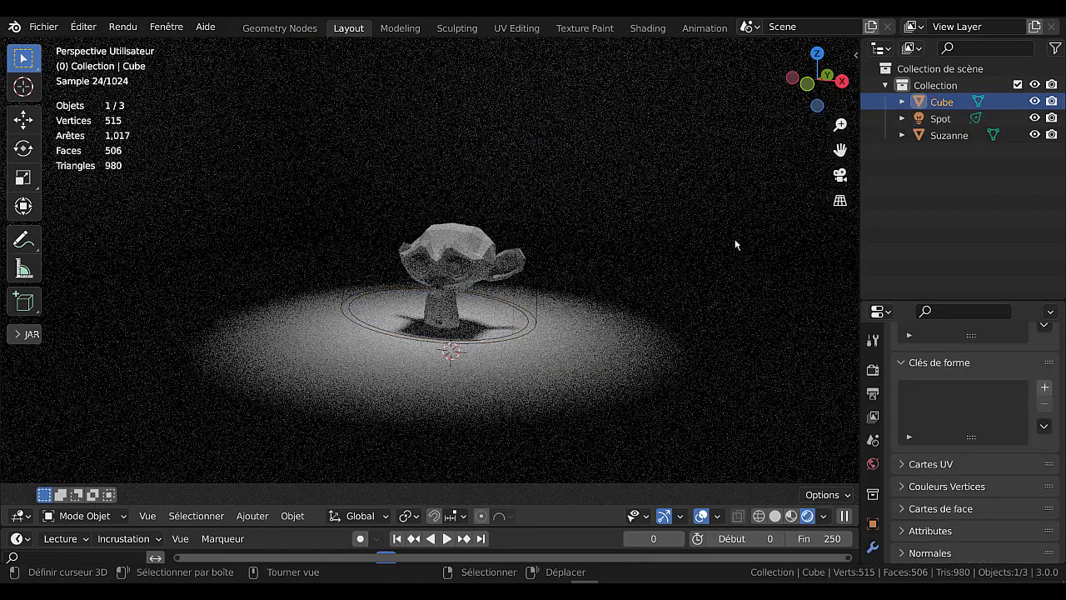
scroll(731, 252, down, 1)
scroll(731, 252, up, 1)
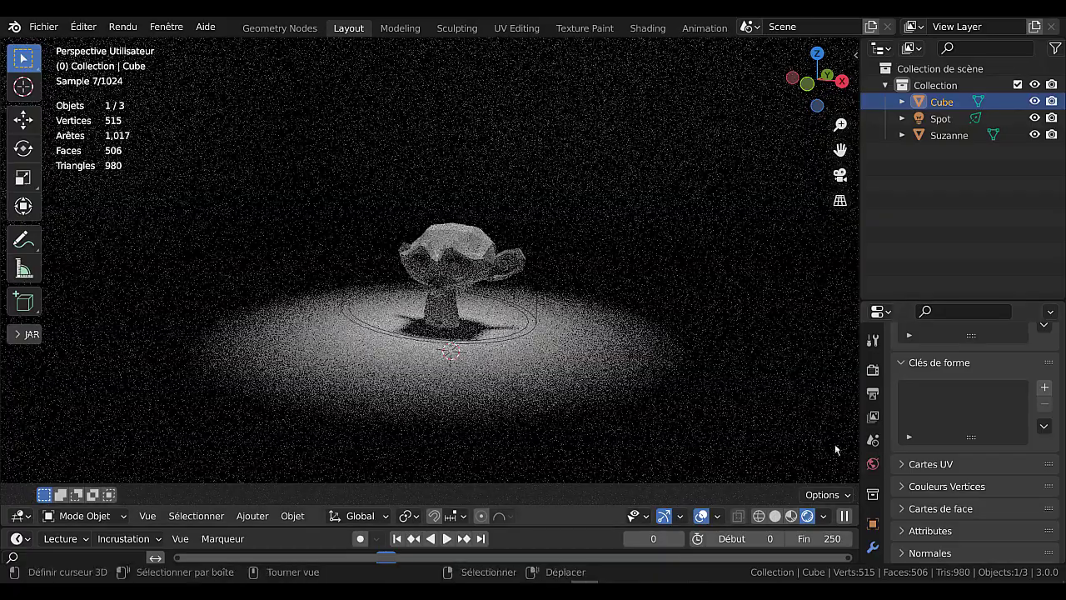
scroll(817, 384, up, 1)
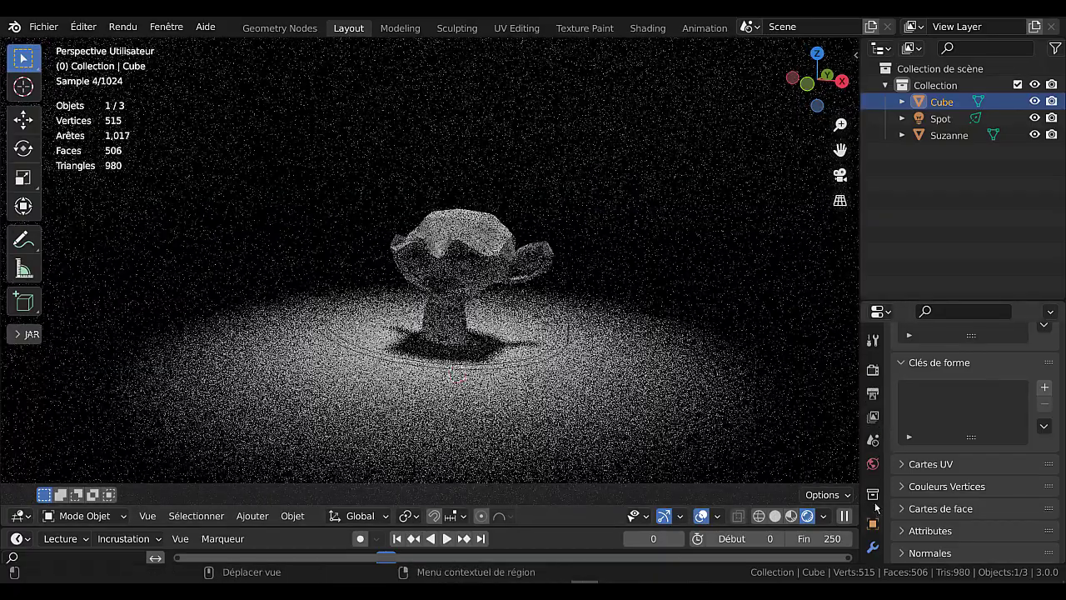
scroll(873, 540, down, 3)
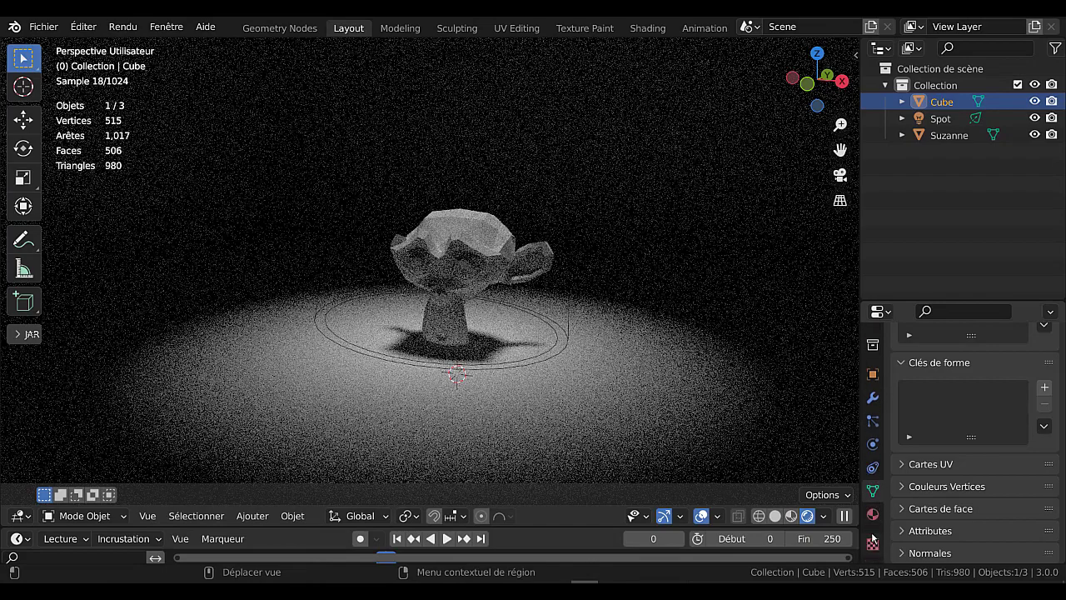
click(872, 514)
drag(859, 383, 804, 383)
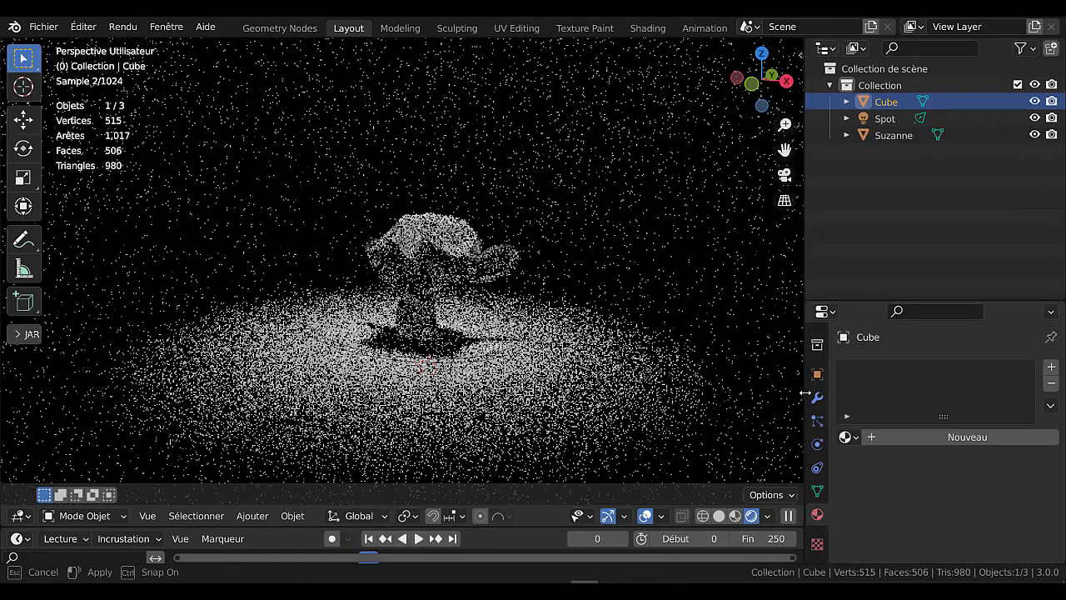
drag(1001, 293, 1000, 133)
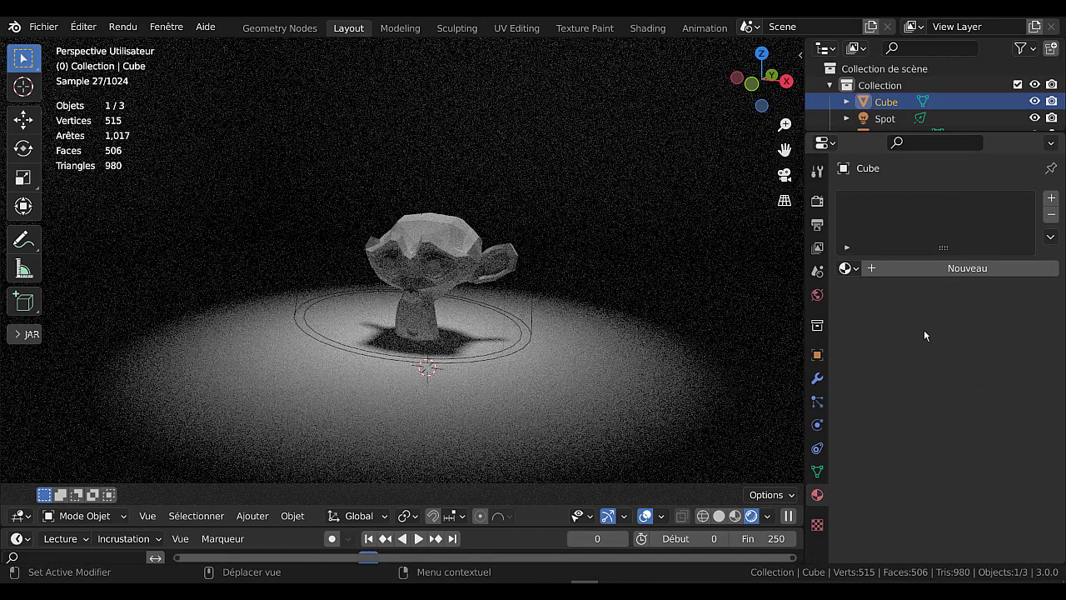
- Create a new material on the cube and set its volume shader to Dispersion volumique
click(957, 269)
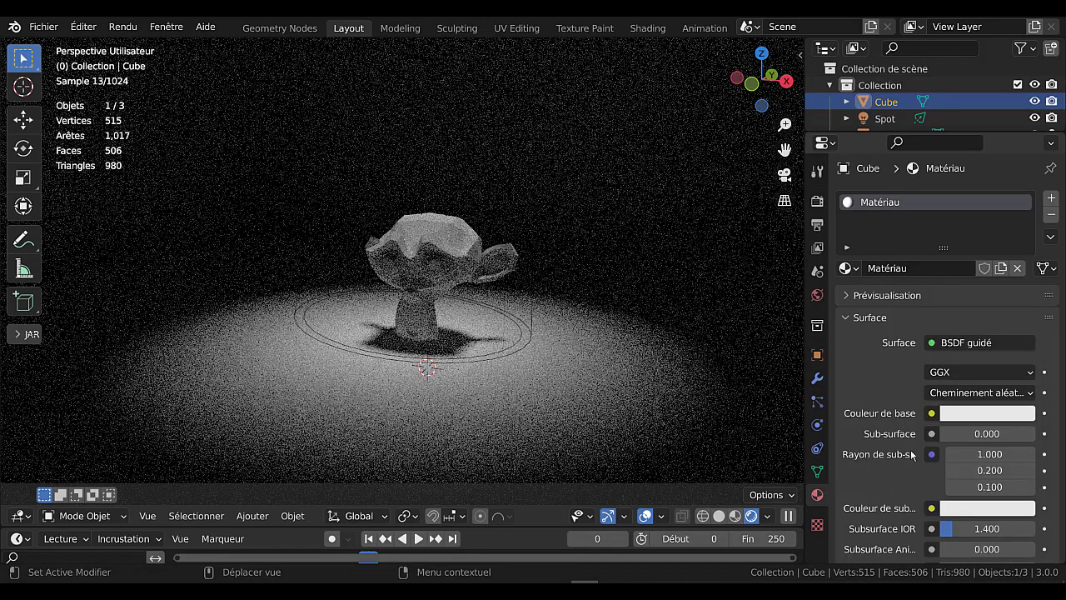
scroll(908, 454, down, 1)
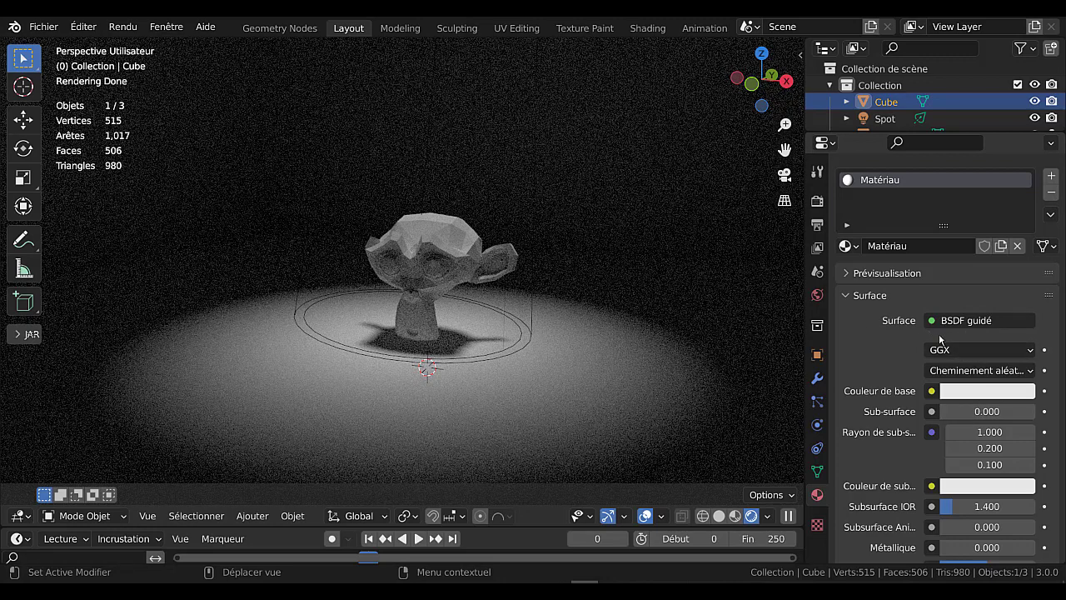
click(846, 296)
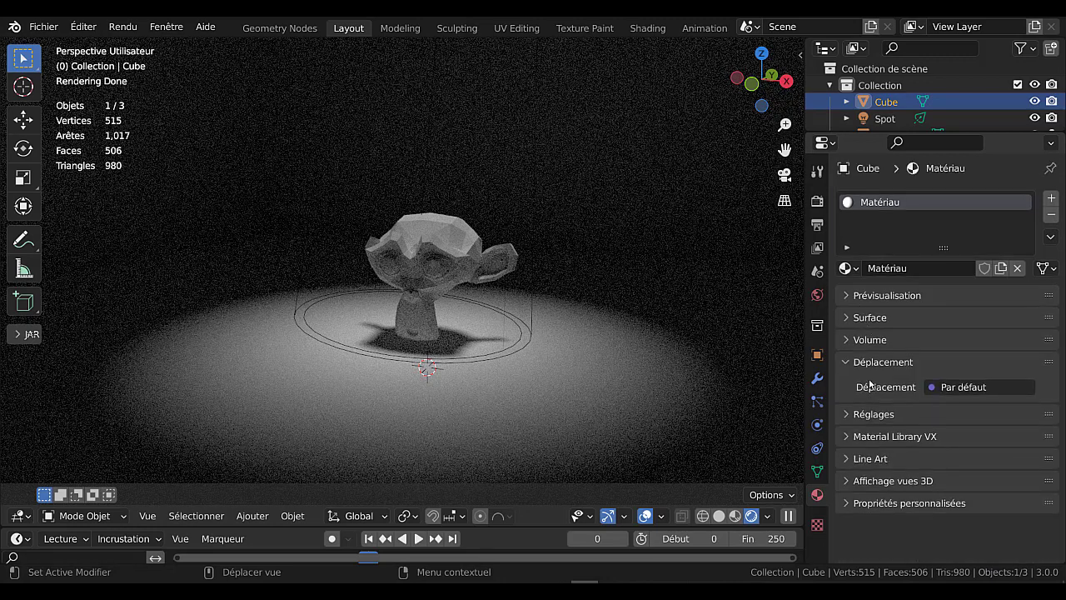
click(844, 342)
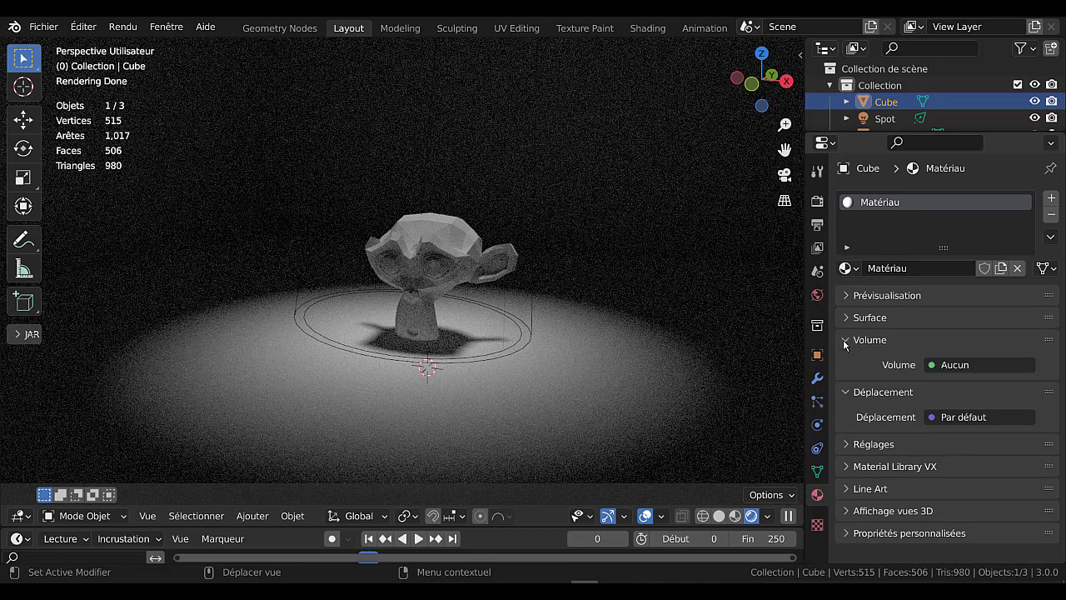
click(952, 365)
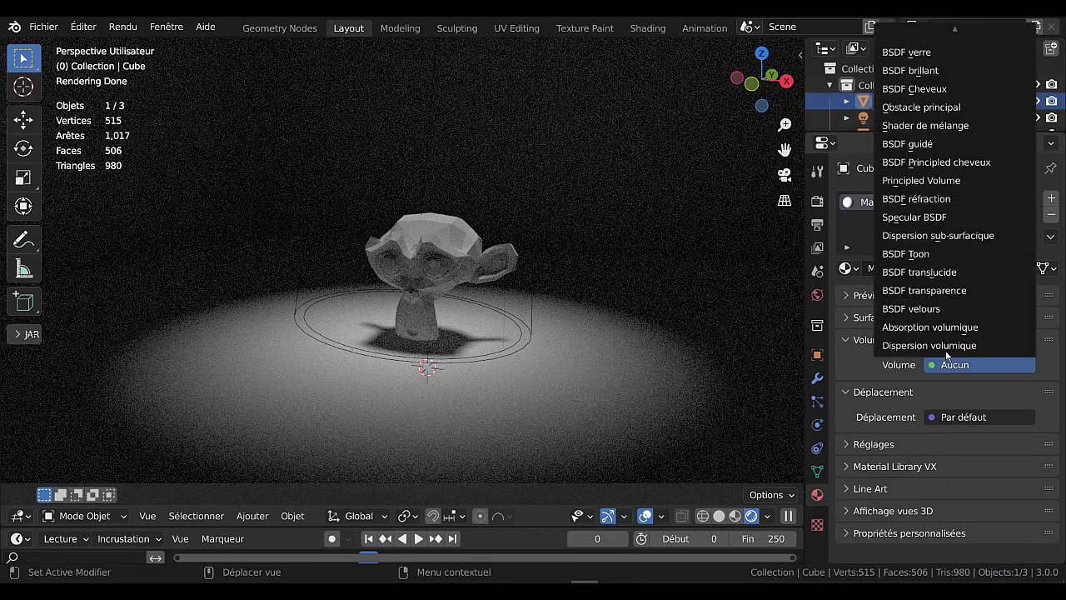
click(945, 346)
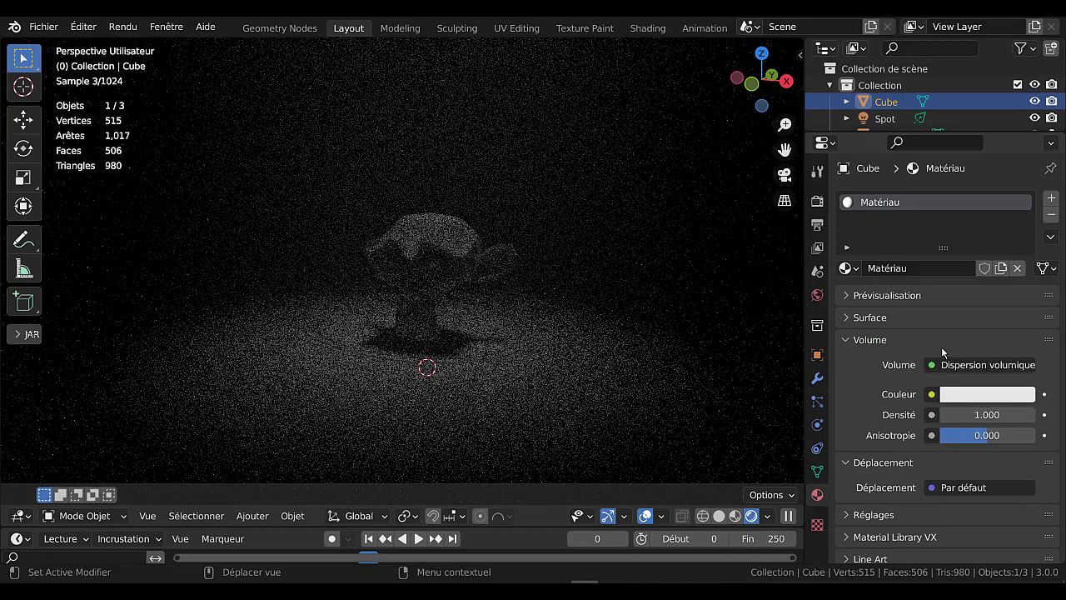
- Remove the BSDF guidé surface shader from the cube's material
scroll(628, 373, down, 5)
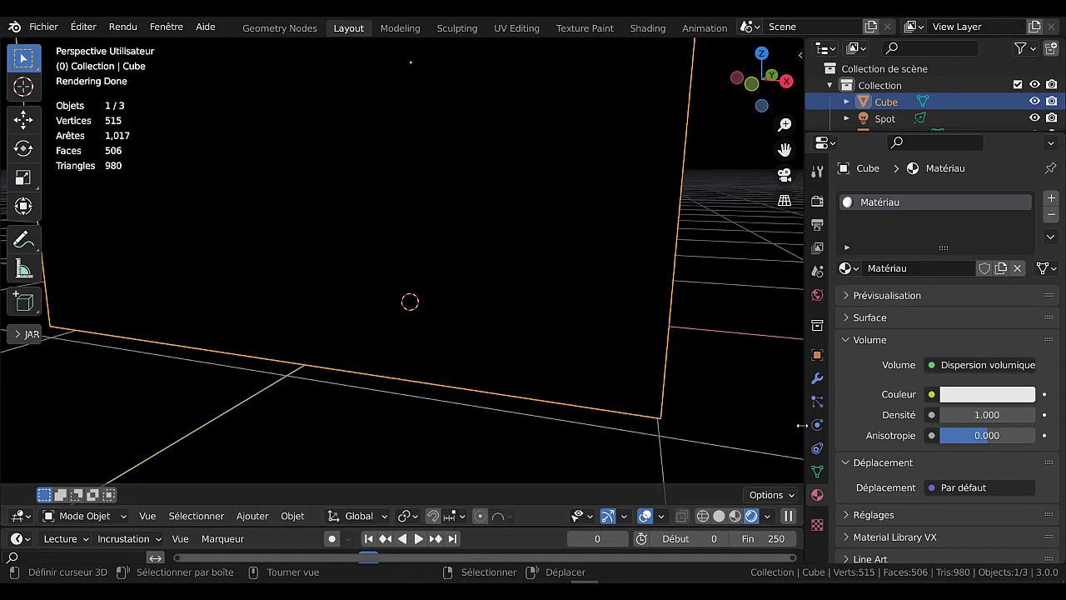
scroll(712, 426, up, 4)
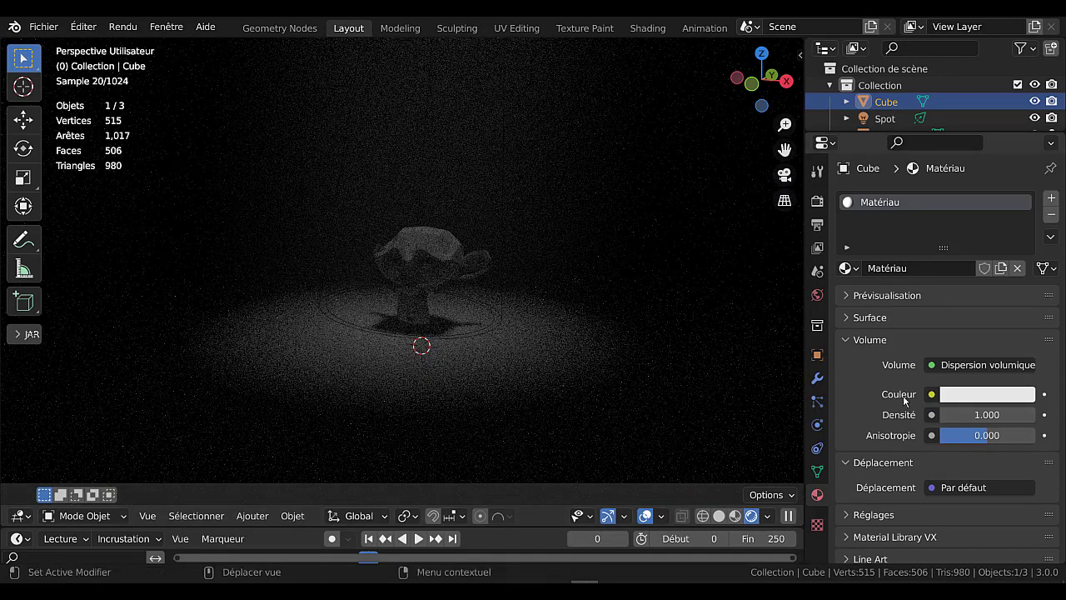
click(851, 318)
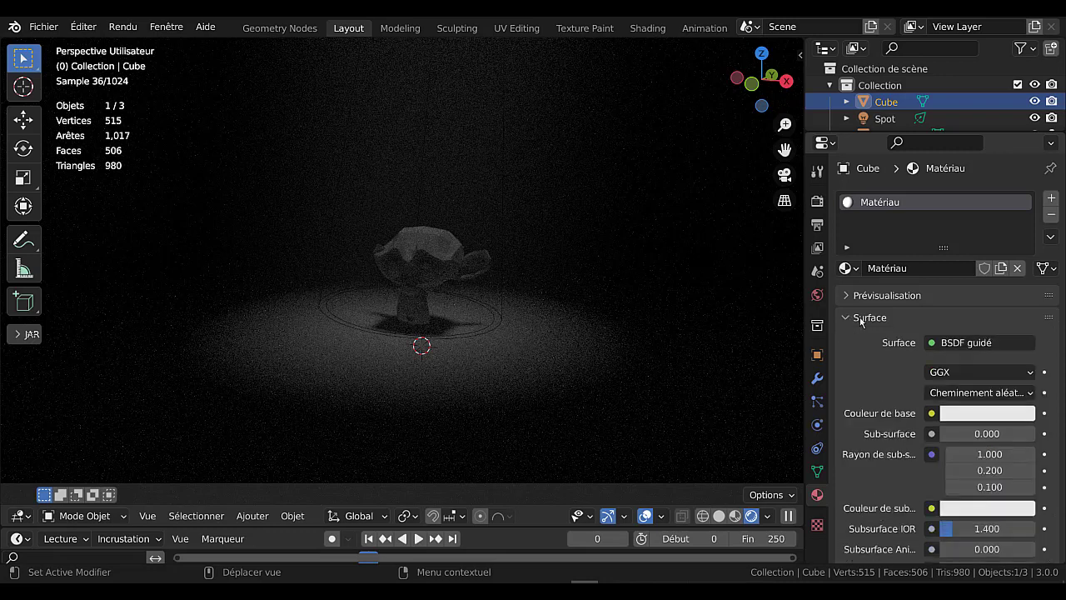
click(982, 343)
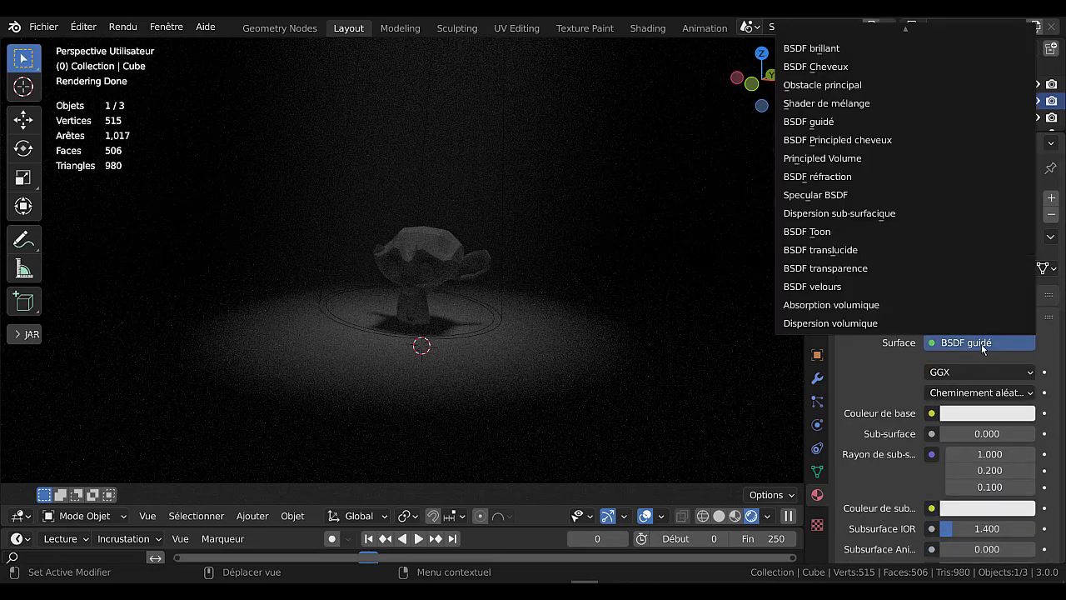
mouse_move(991, 19)
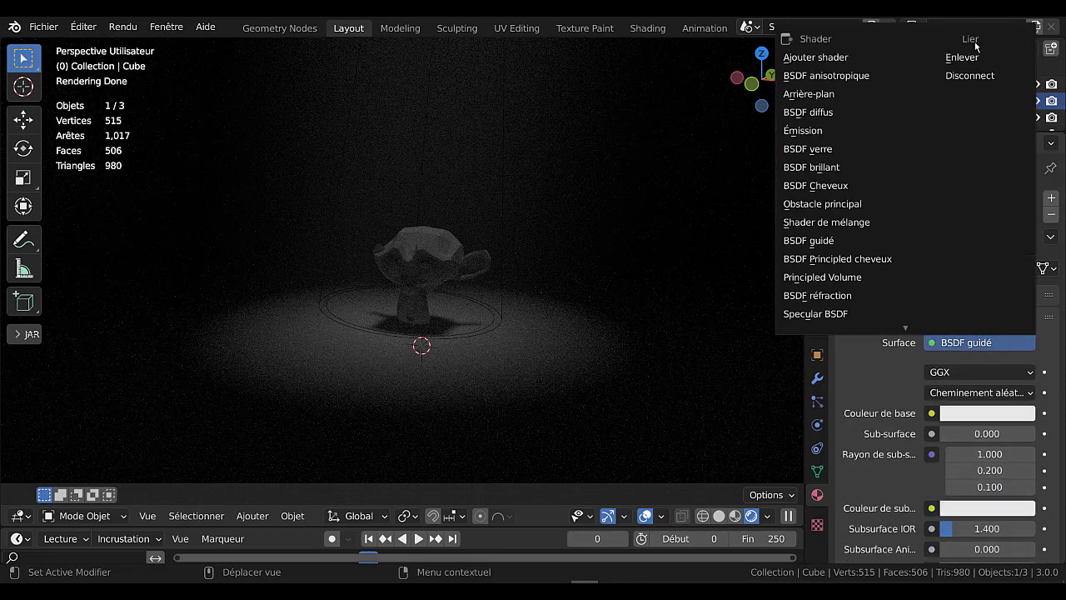
click(962, 57)
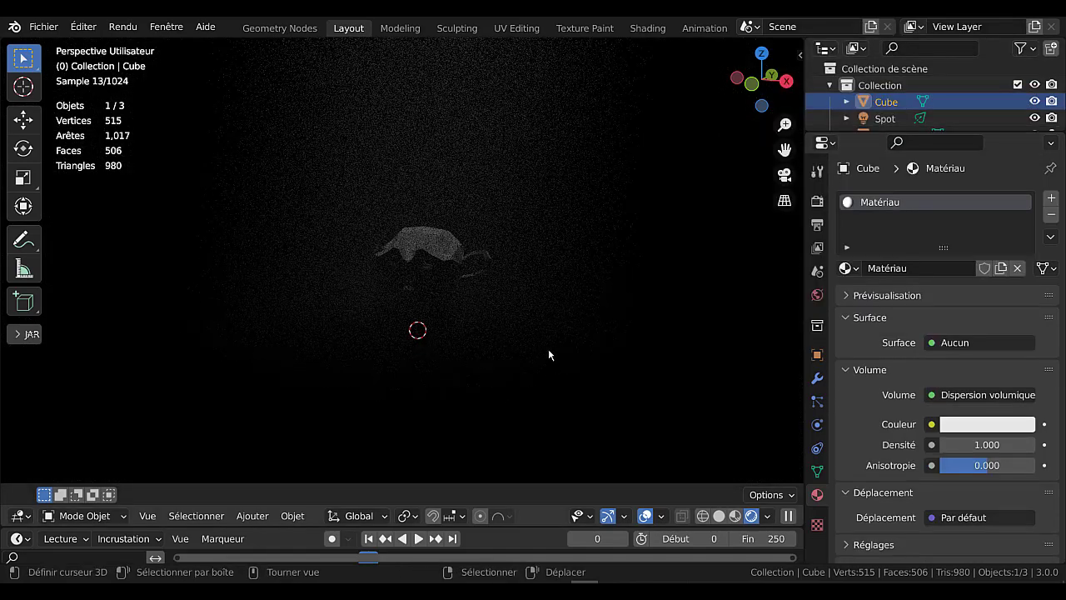
- Deselect the cube, enlarge the outliner, select the Spot light and set its power to 1500 W
scroll(548, 355, down, 3)
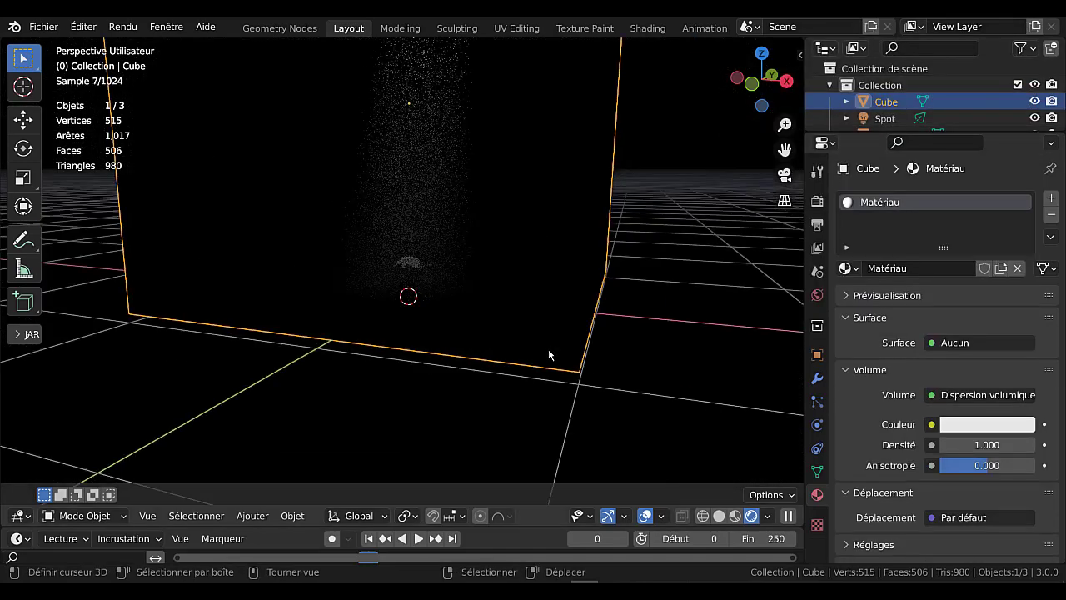
click(661, 398)
middle_drag(595, 435, 622, 473)
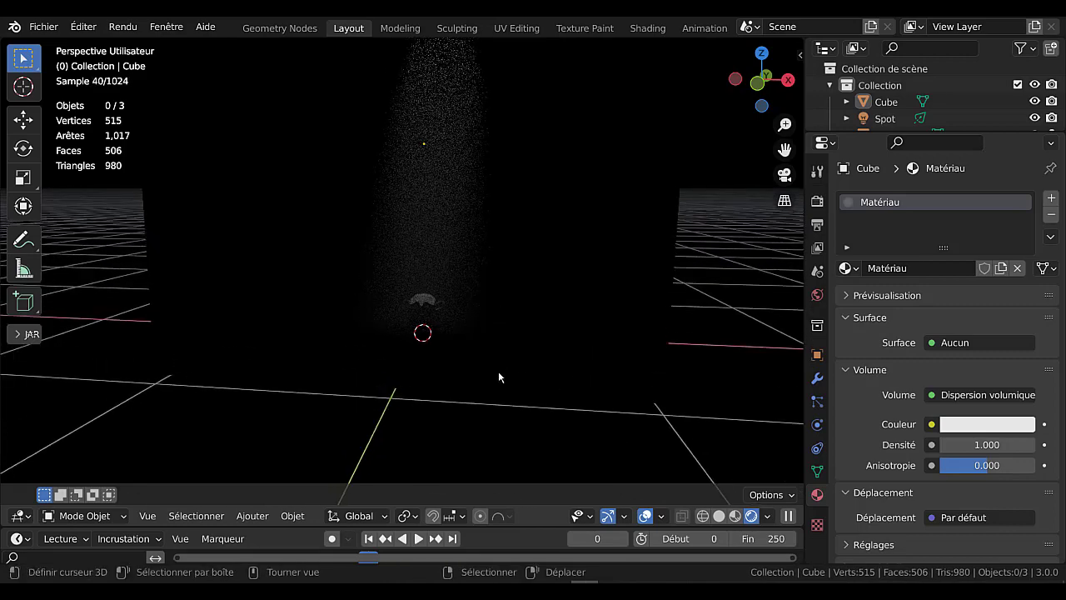
middle_drag(484, 353, 488, 340)
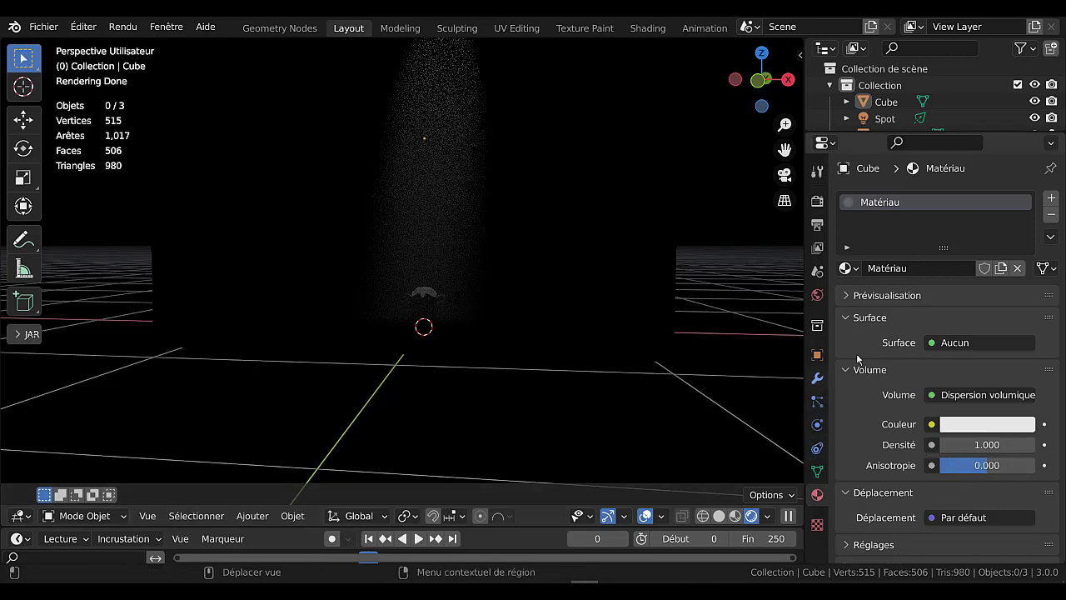
drag(899, 131, 880, 207)
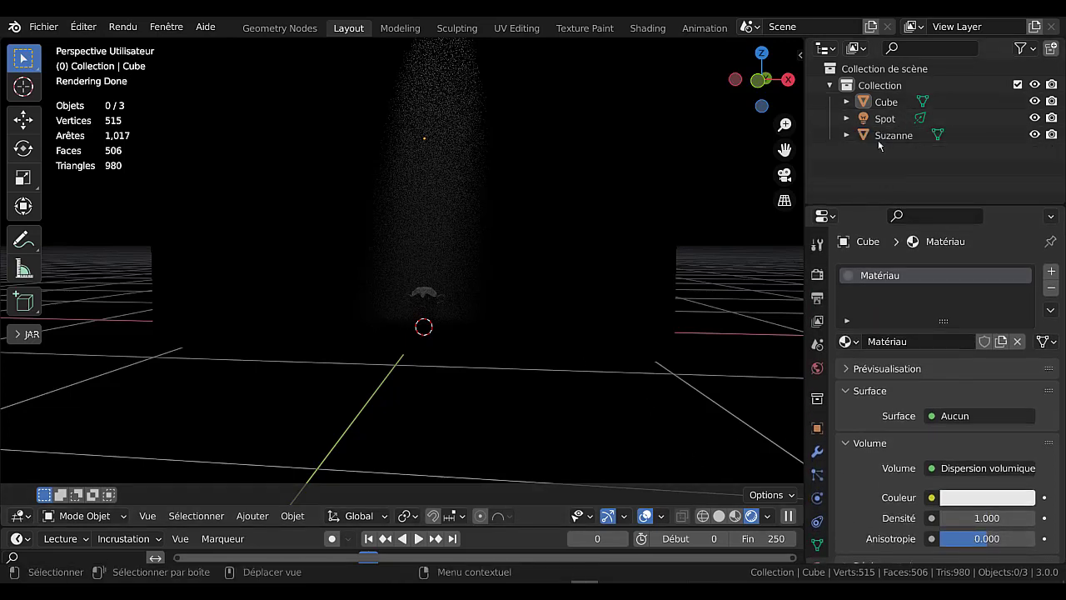
click(884, 120)
scroll(880, 390, down, 2)
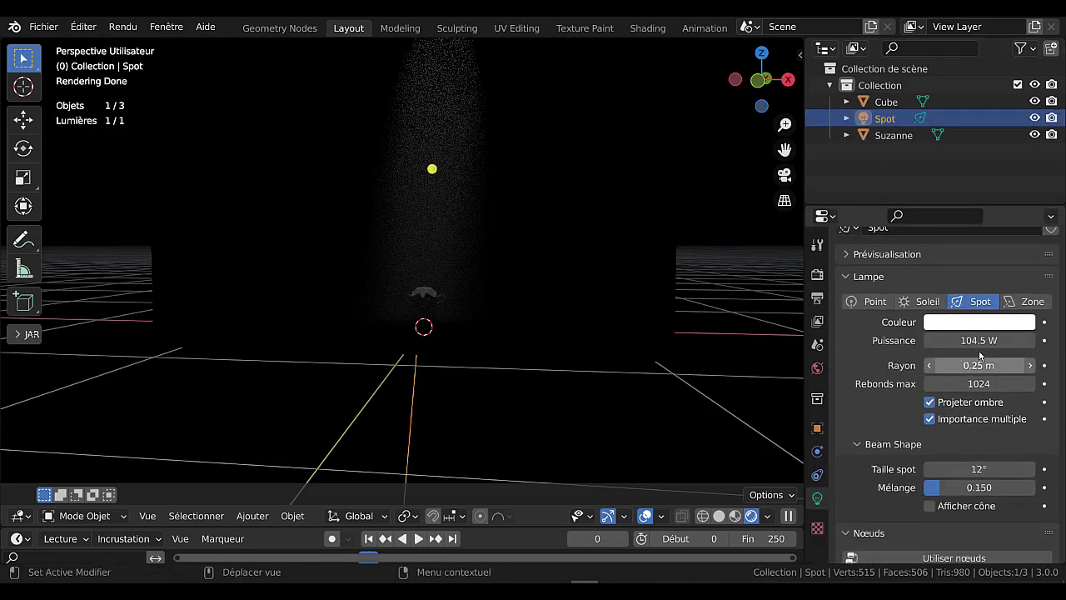
click(958, 339)
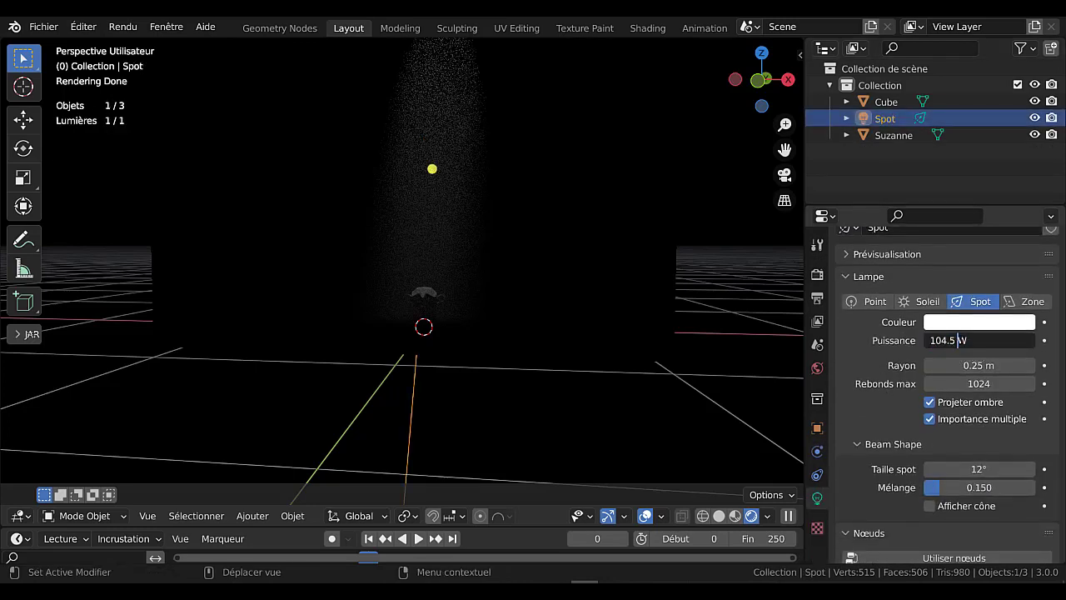
key(Return)
text(1500)
key(Return)
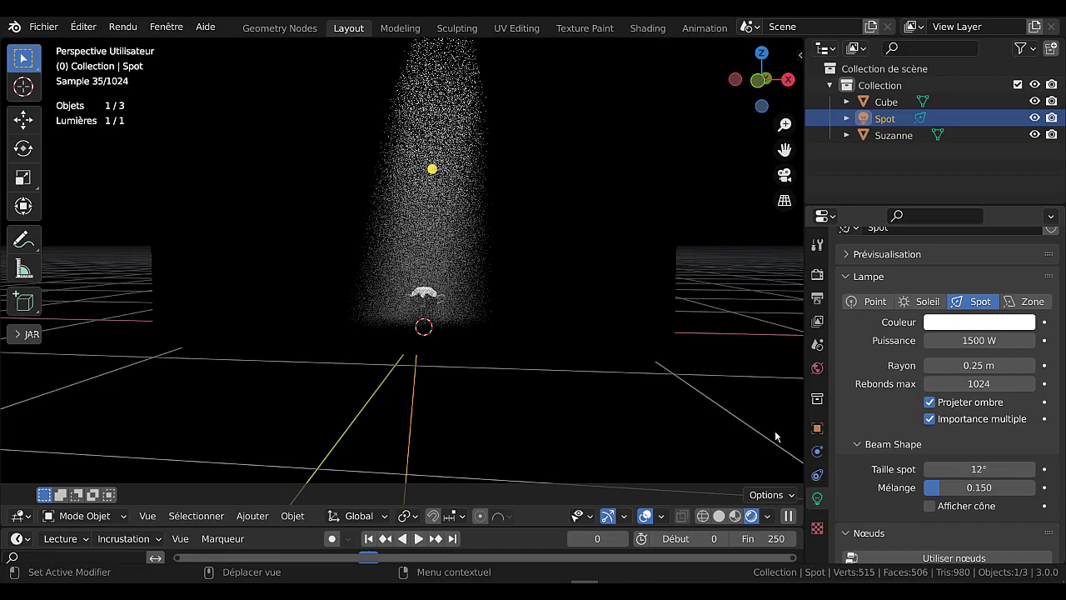
- Examine the volumetric light beam and the lit monkey head from close up, farther away and a lower angle
scroll(592, 421, up, 4)
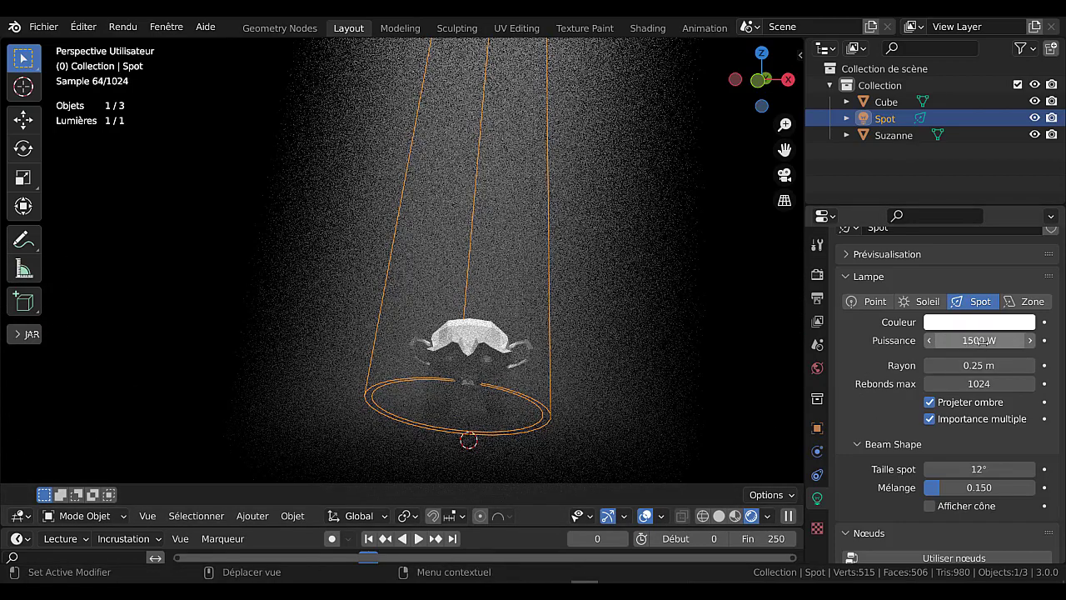
scroll(664, 406, down, 3)
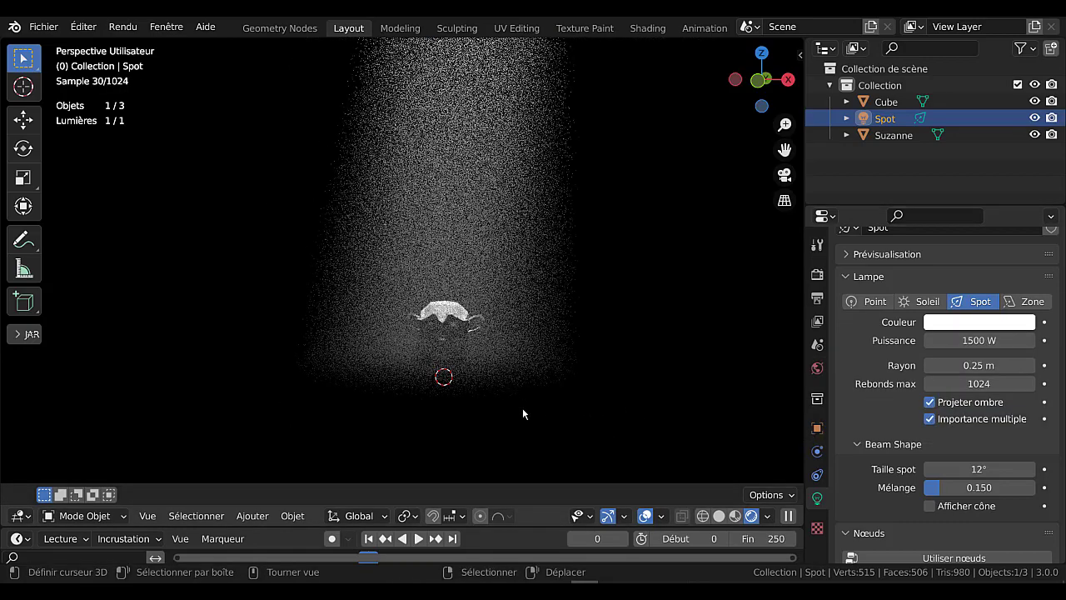
middle_drag(612, 368, 584, 363)
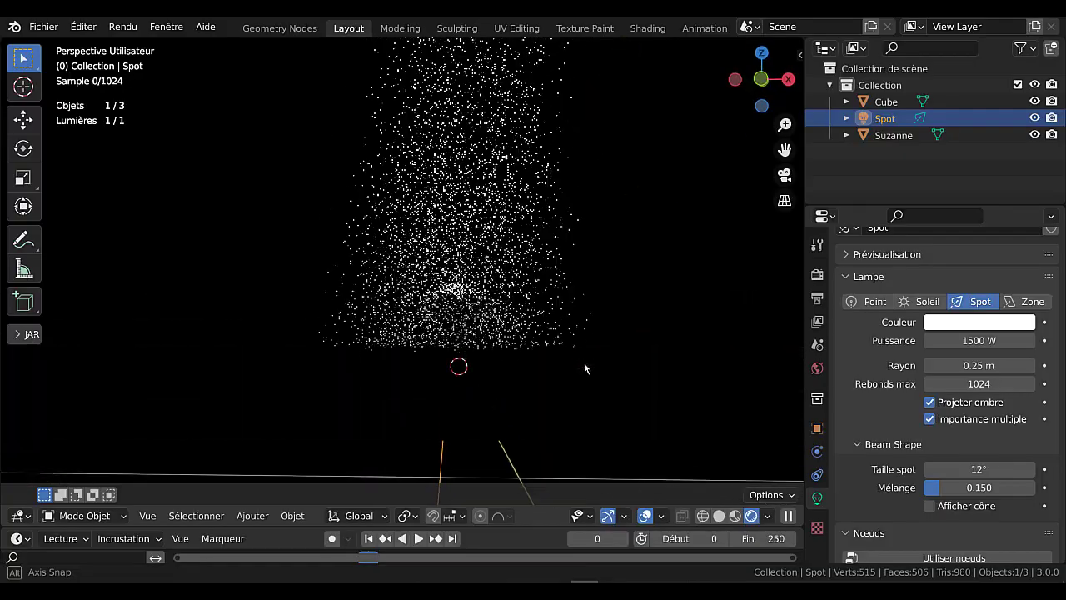
scroll(584, 373, up, 4)
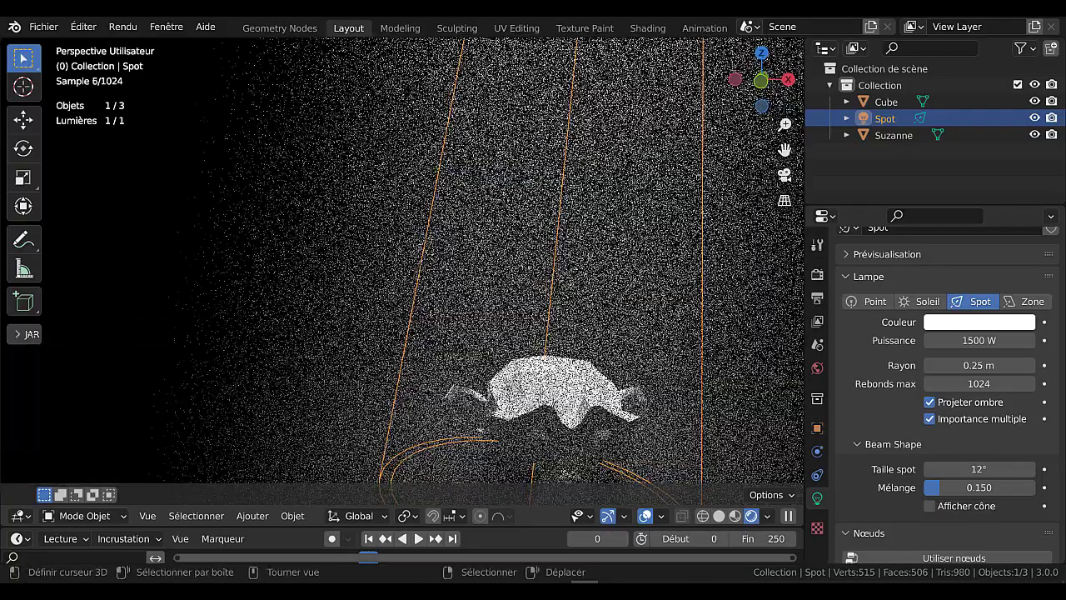
scroll(584, 385, down, 6)
middle_drag(476, 370, 475, 344)
scroll(480, 366, down, 4)
scroll(491, 360, down, 3)
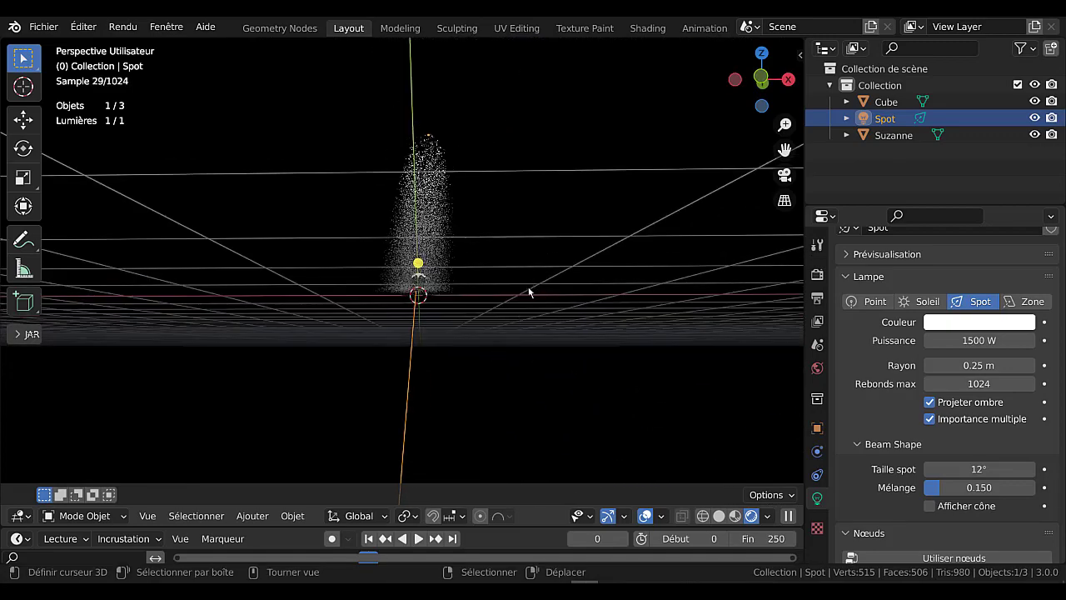
- Move the cube down along the global Z axis by about 0.3 m
middle_drag(528, 293, 521, 330)
click(462, 281)
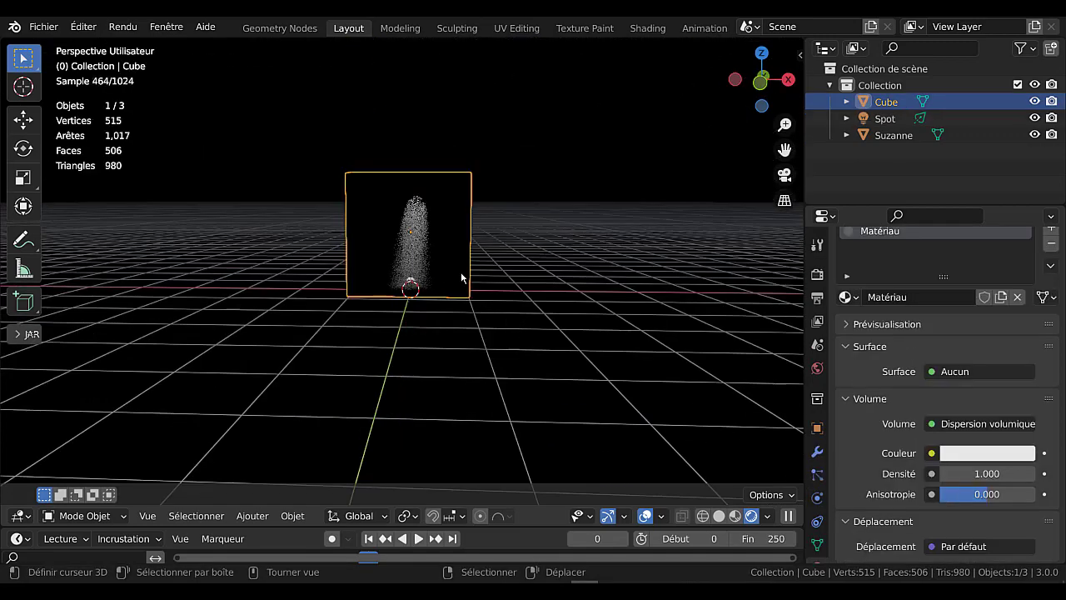
key(g)
key(z)
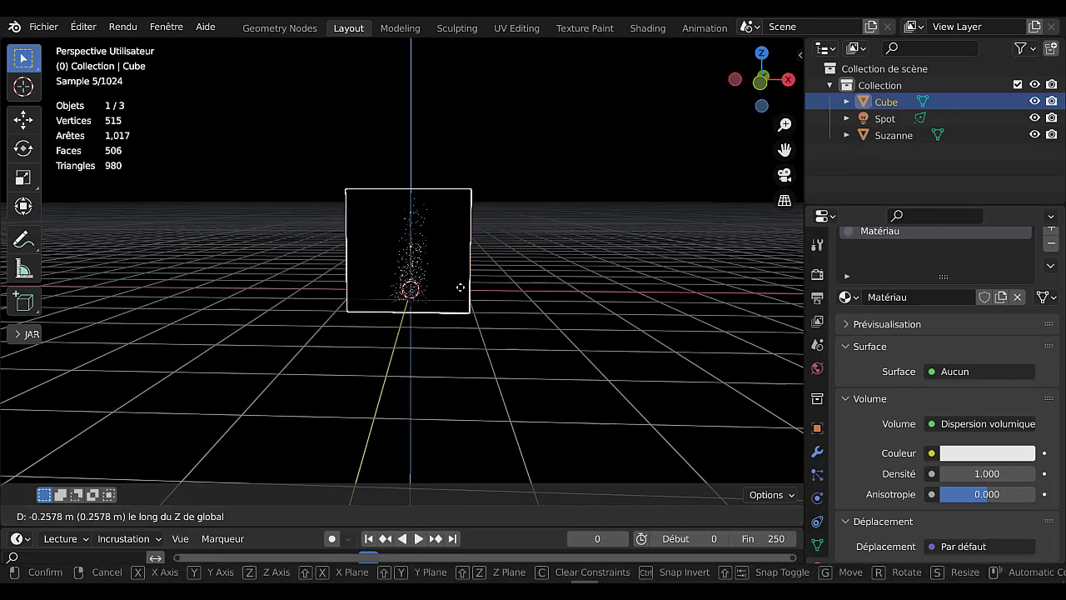
click(461, 289)
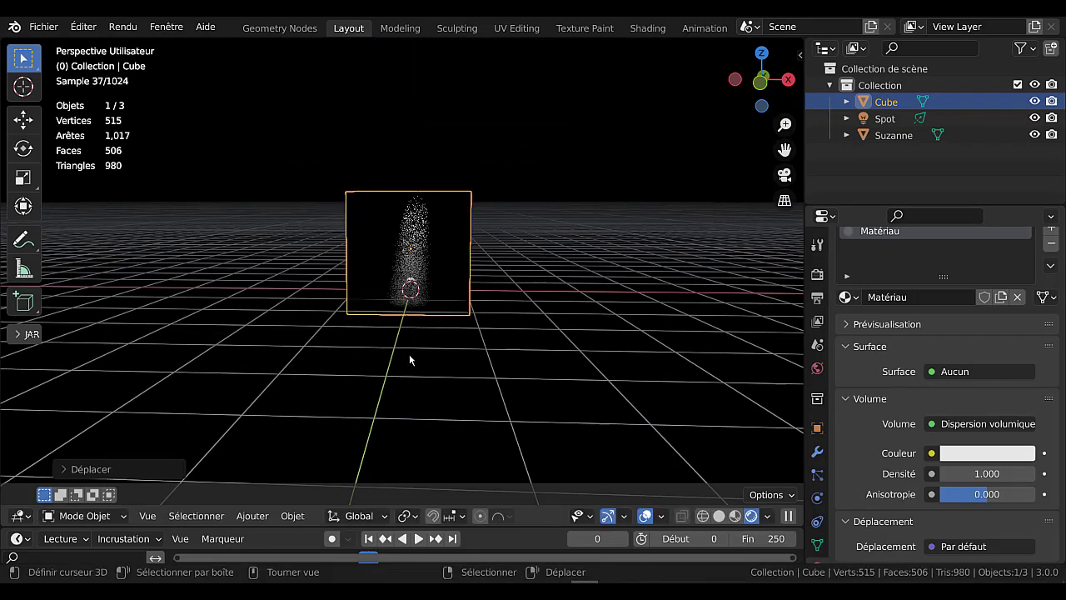
- Add a plane mesh at the 3D cursor beneath the monkey head
scroll(409, 353, up, 2)
click(250, 515)
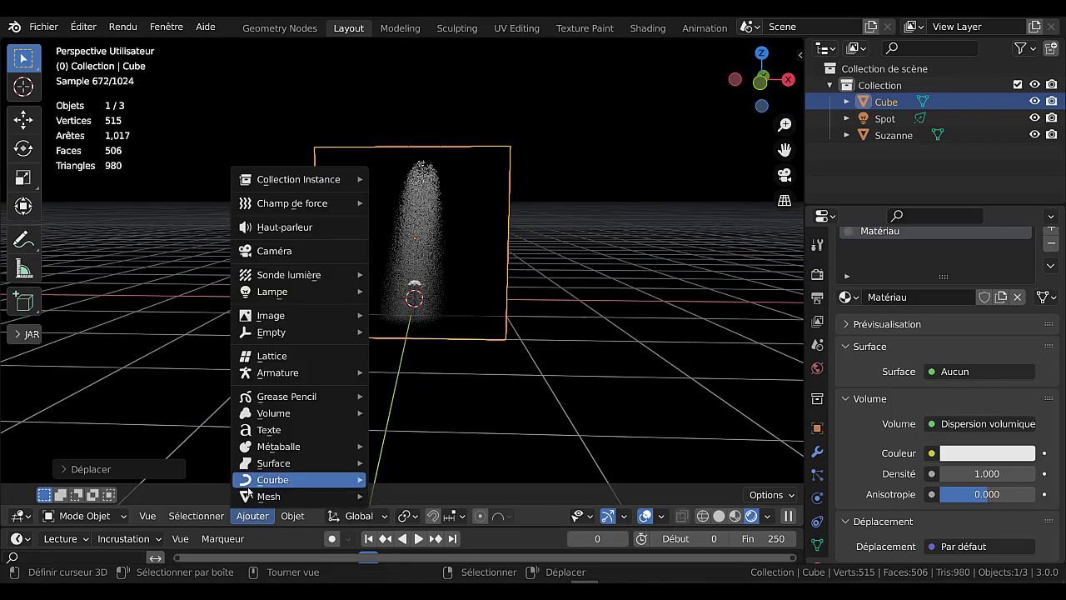
mouse_move(253, 498)
scroll(397, 57, up, 2)
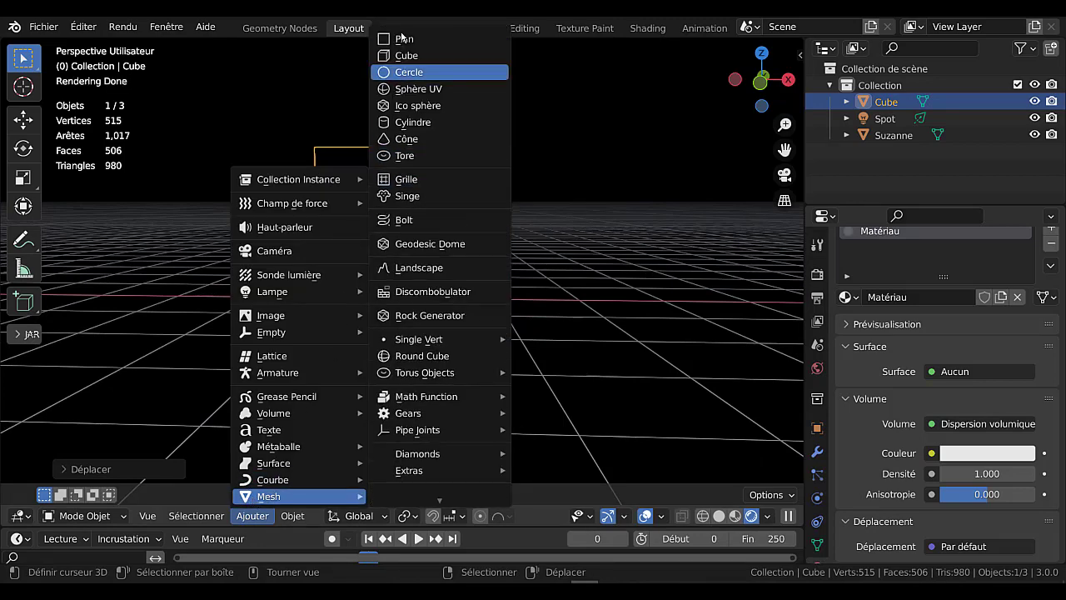
click(403, 40)
scroll(429, 319, up, 2)
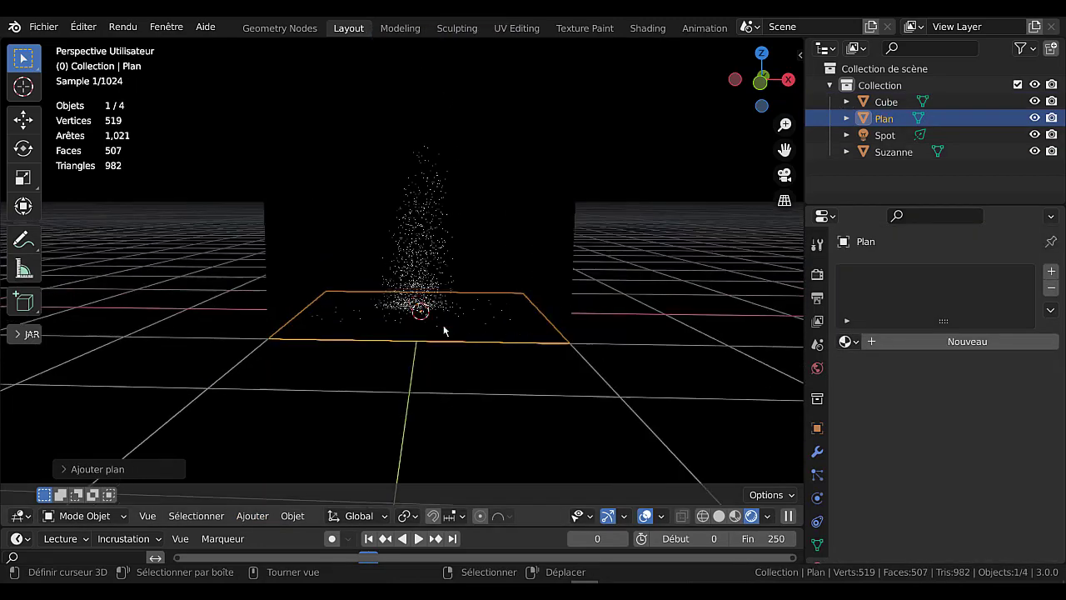
- Raise the plane slightly along the global Z axis so it serves as a floor under the monkey head
key(g)
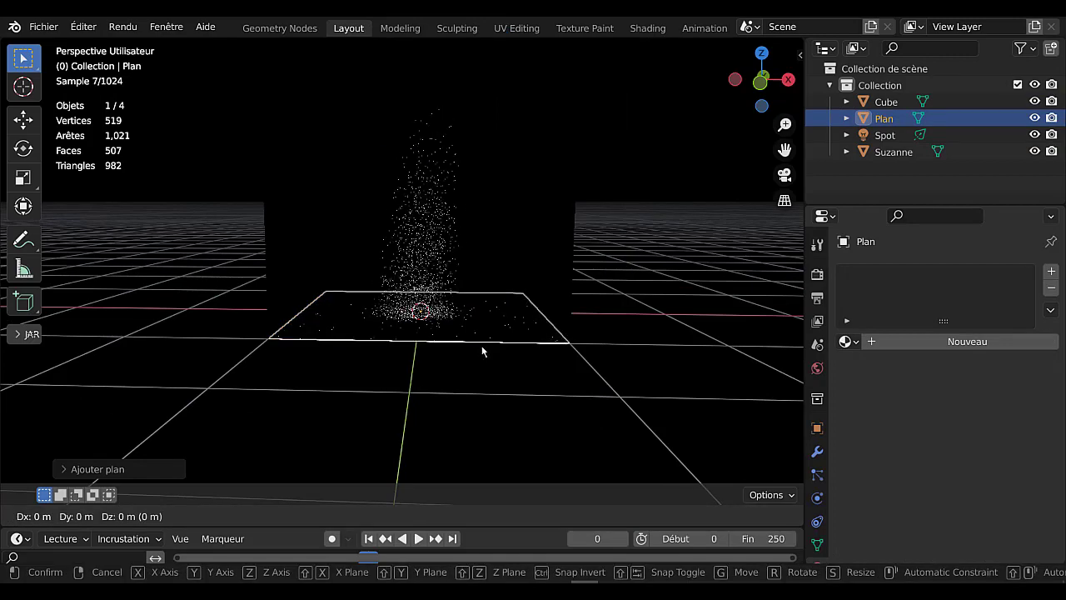
key(z)
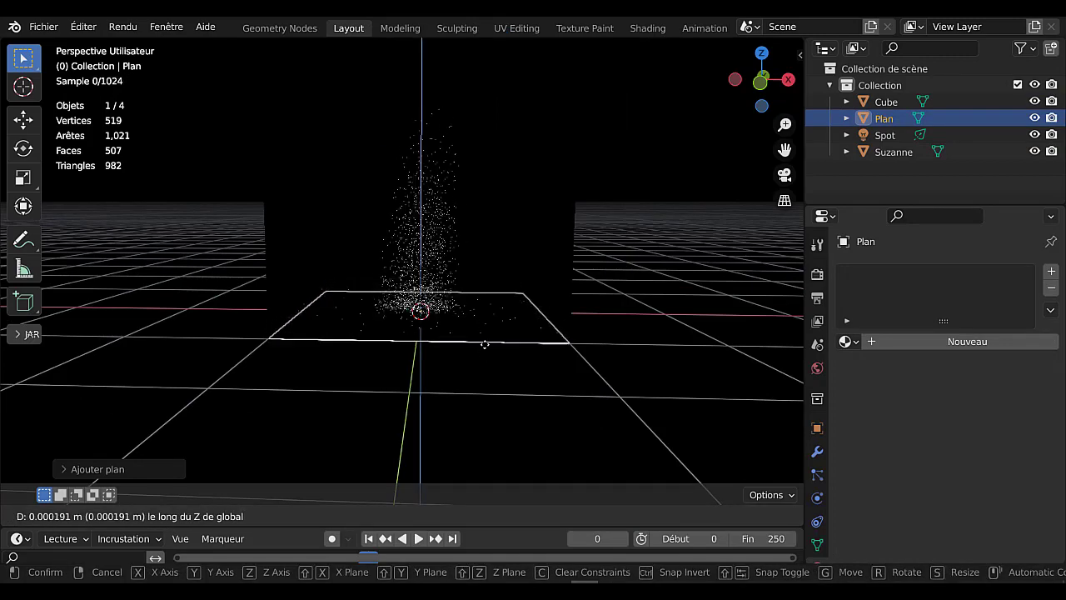
click(498, 357)
mouse_move(499, 319)
shift+middle_down()
mouse_move(488, 297)
mouse_move(487, 320)
shift+middle_up()
scroll(487, 319, up, 3)
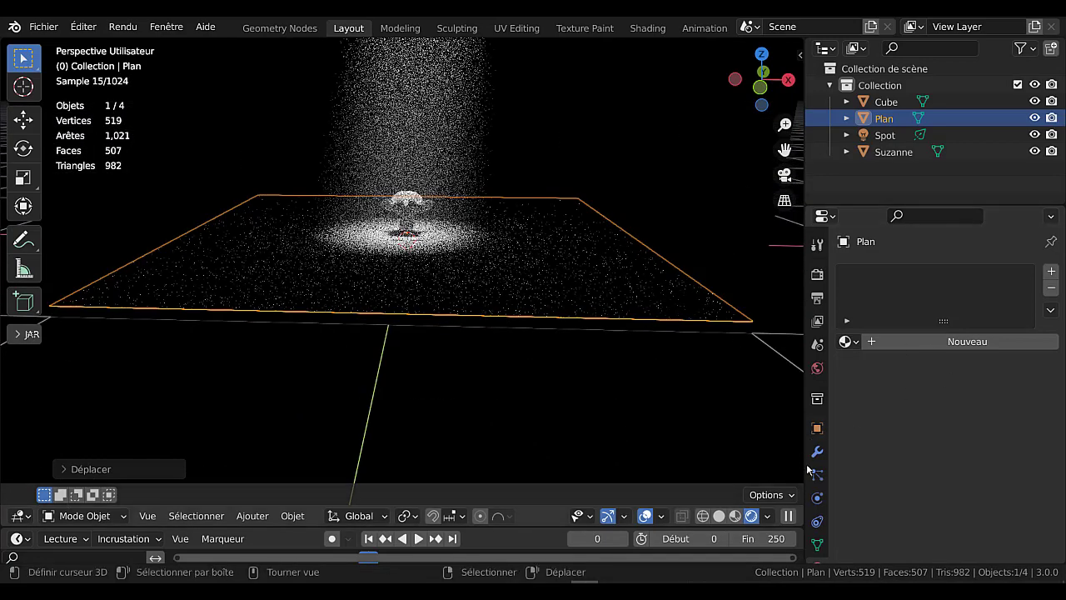
- Create a new material on the plane and set its base color to a pinkish red
scroll(817, 516, down, 2)
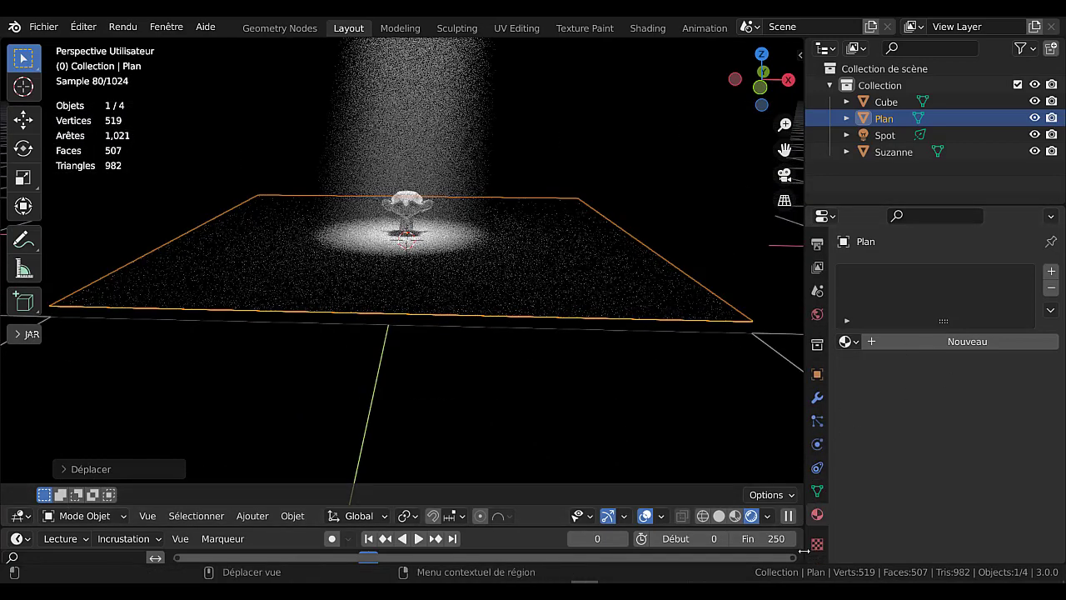
click(971, 343)
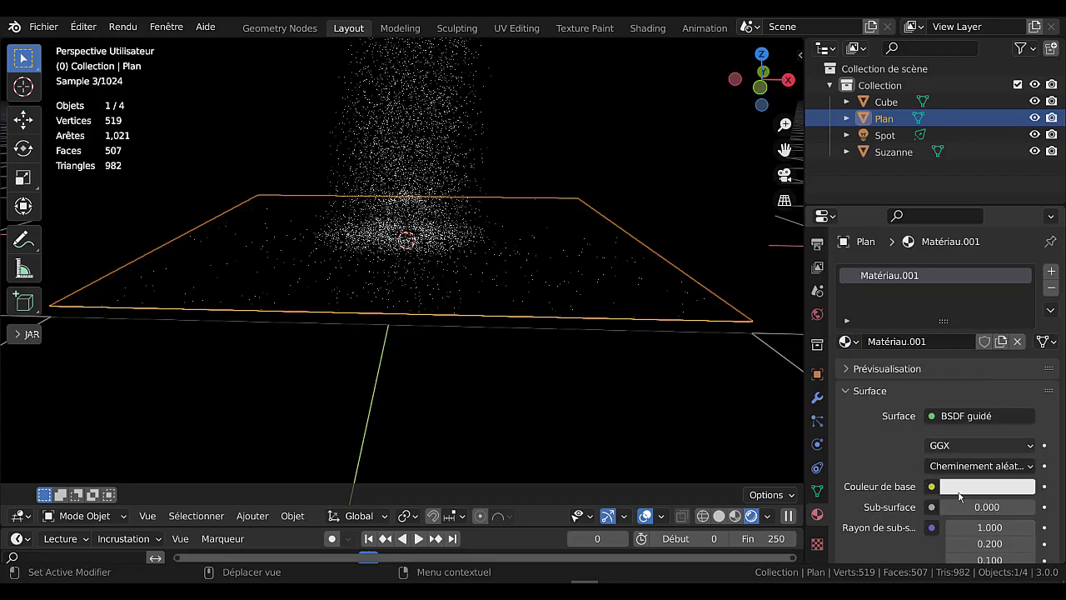
click(963, 488)
click(961, 358)
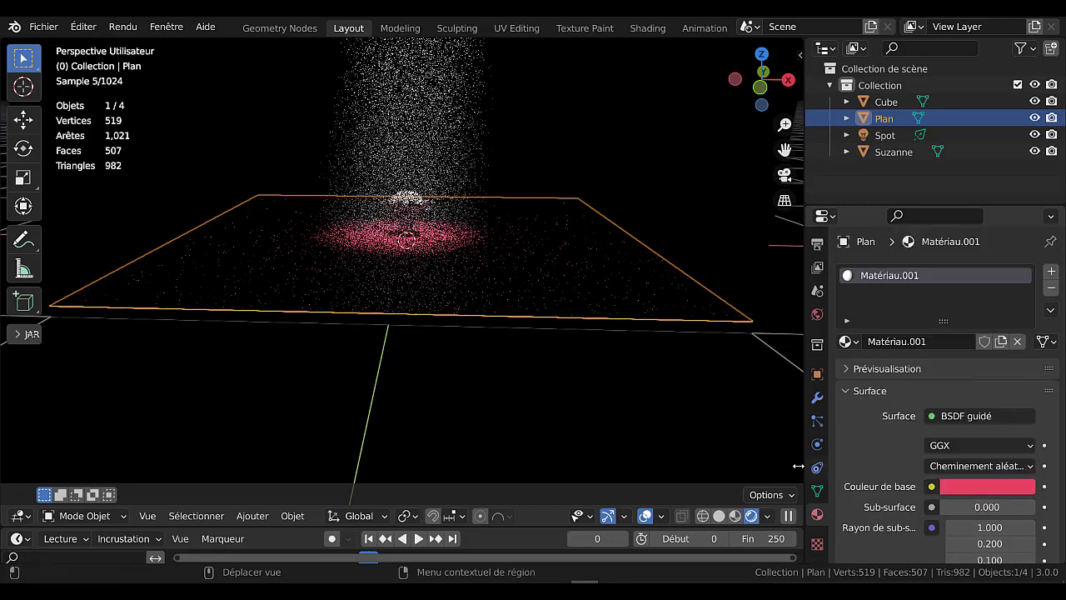
scroll(474, 387, up, 4)
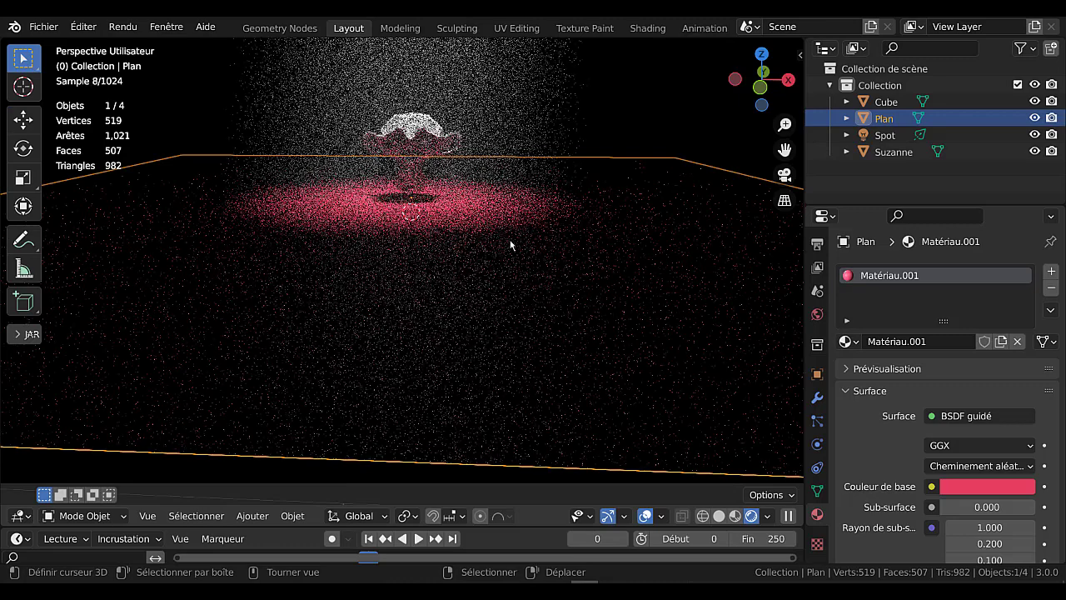
- Make the plane's material reflective with Rugosité 0.061 and Métallique 0.913
scroll(944, 469, down, 5)
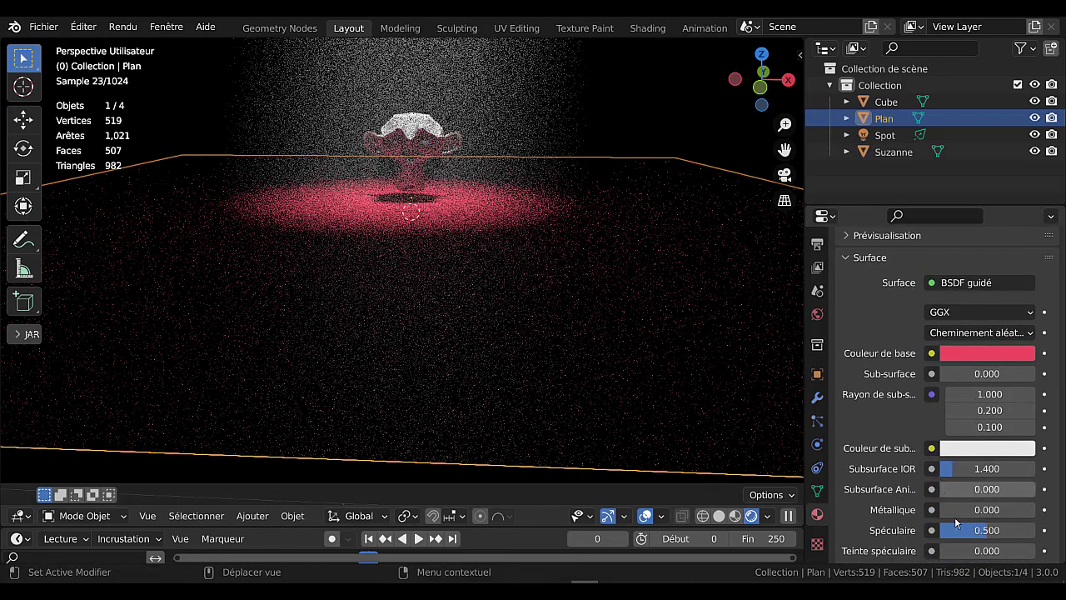
scroll(983, 536, down, 2)
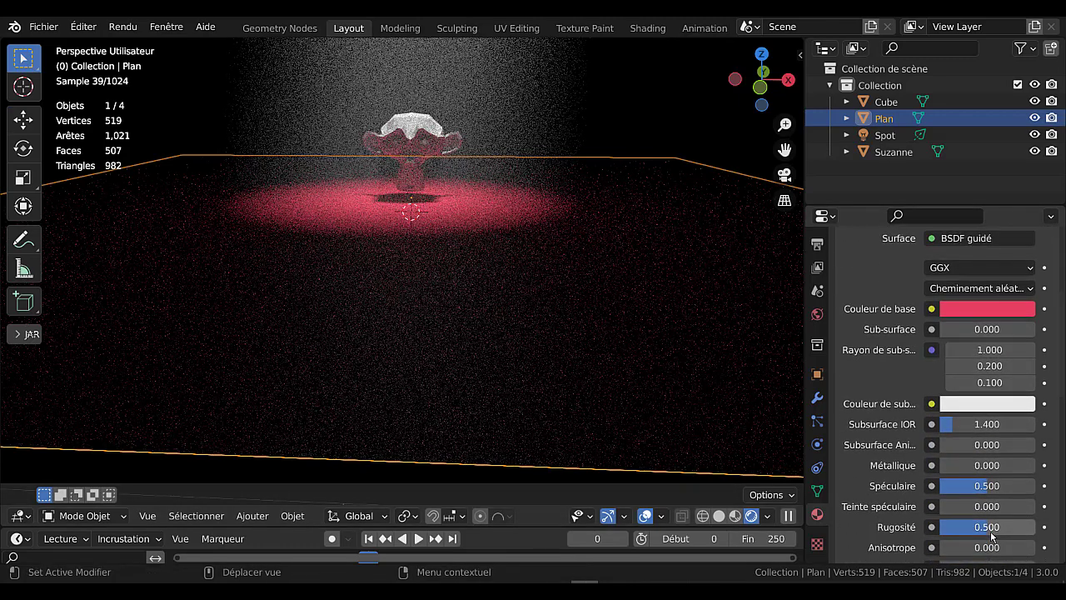
drag(985, 529, 945, 529)
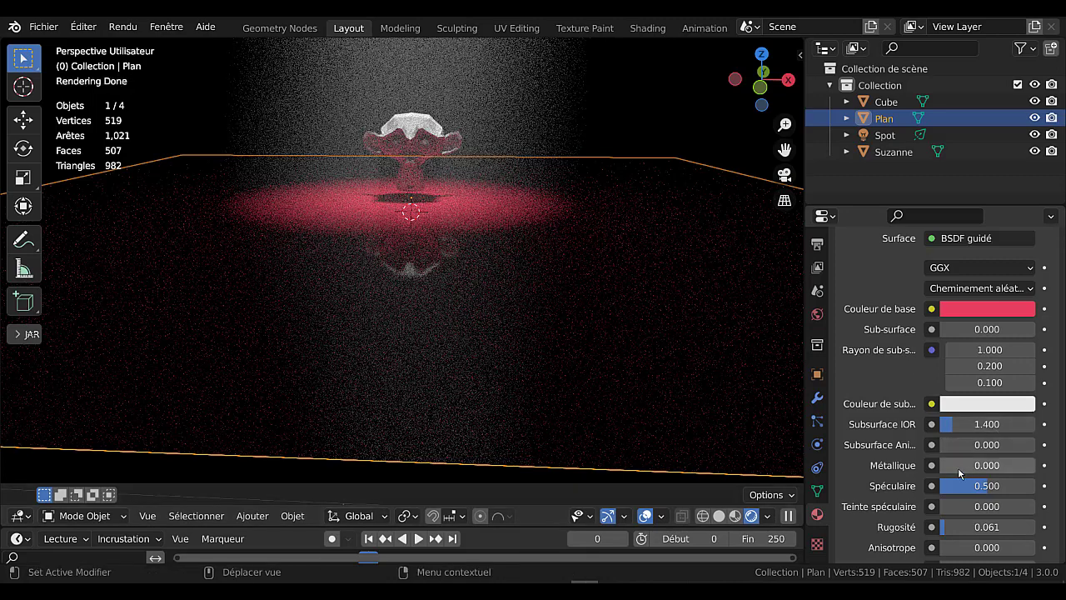
drag(958, 468, 1029, 467)
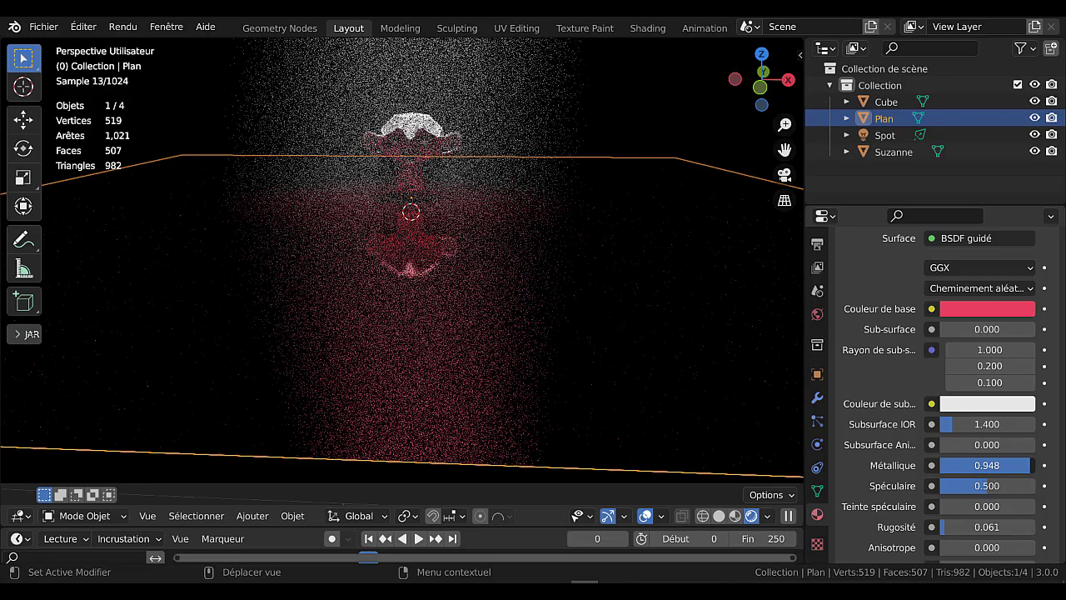
drag(1029, 466, 1026, 466)
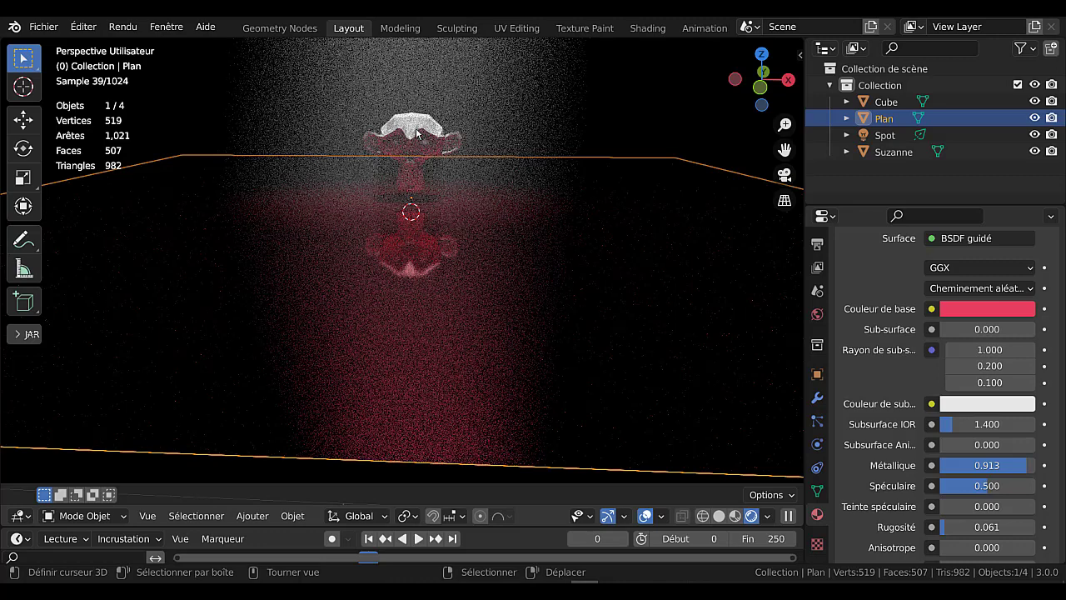
- Select the cube and try blue as its Dispersion volumique color, settling on a very pale pink
click(457, 234)
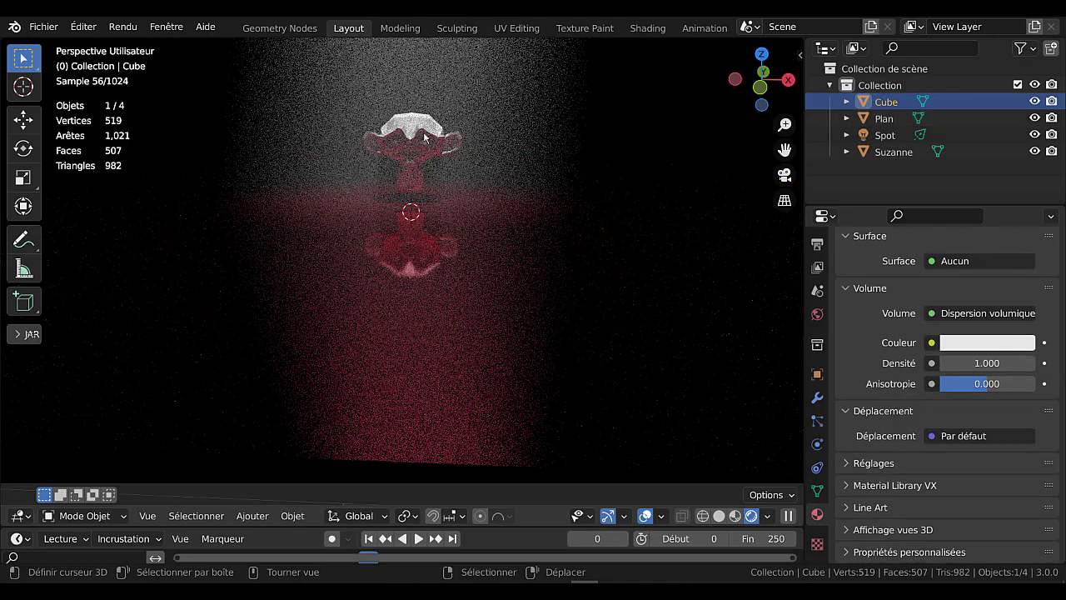
click(984, 341)
click(986, 146)
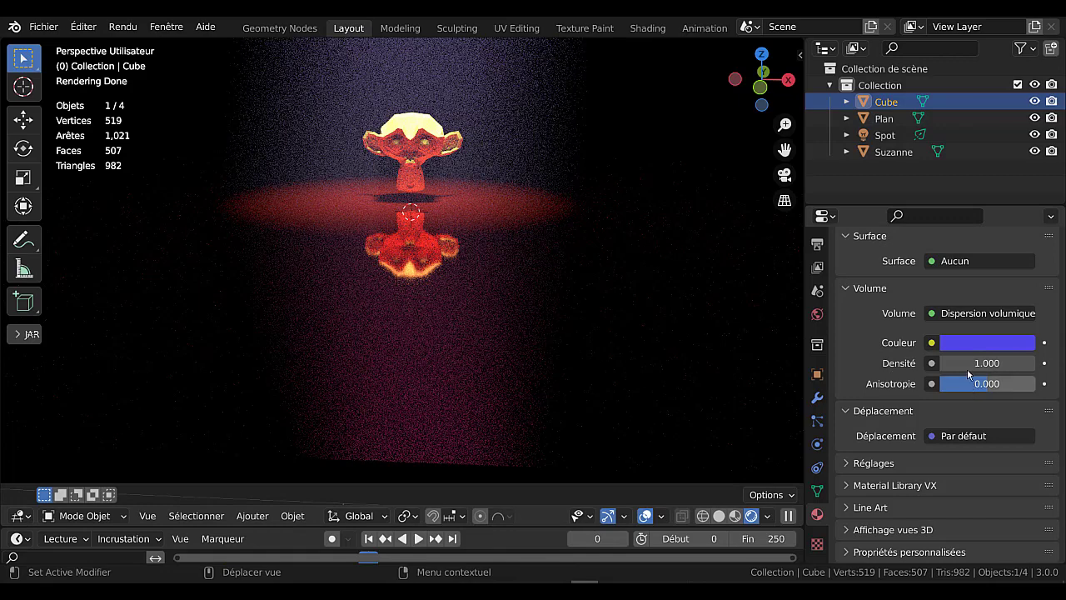
scroll(891, 353, up, 2)
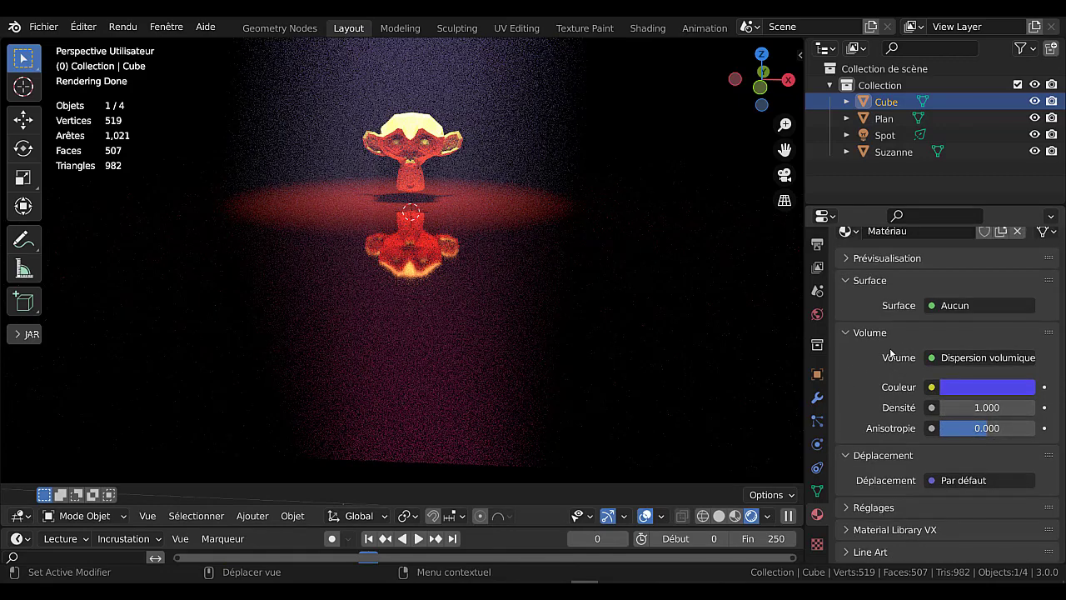
click(978, 388)
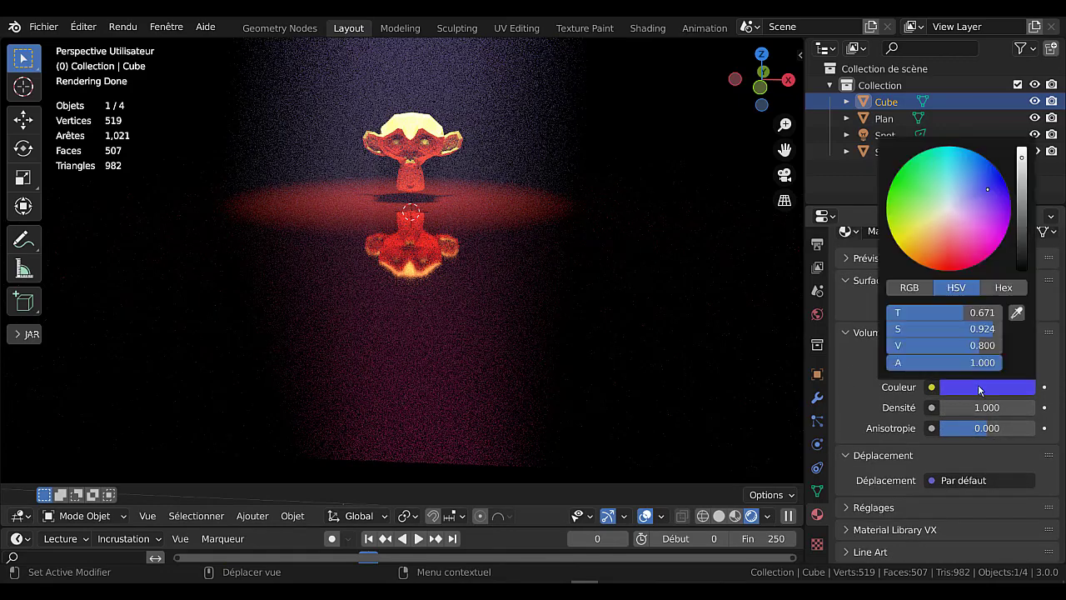
click(952, 217)
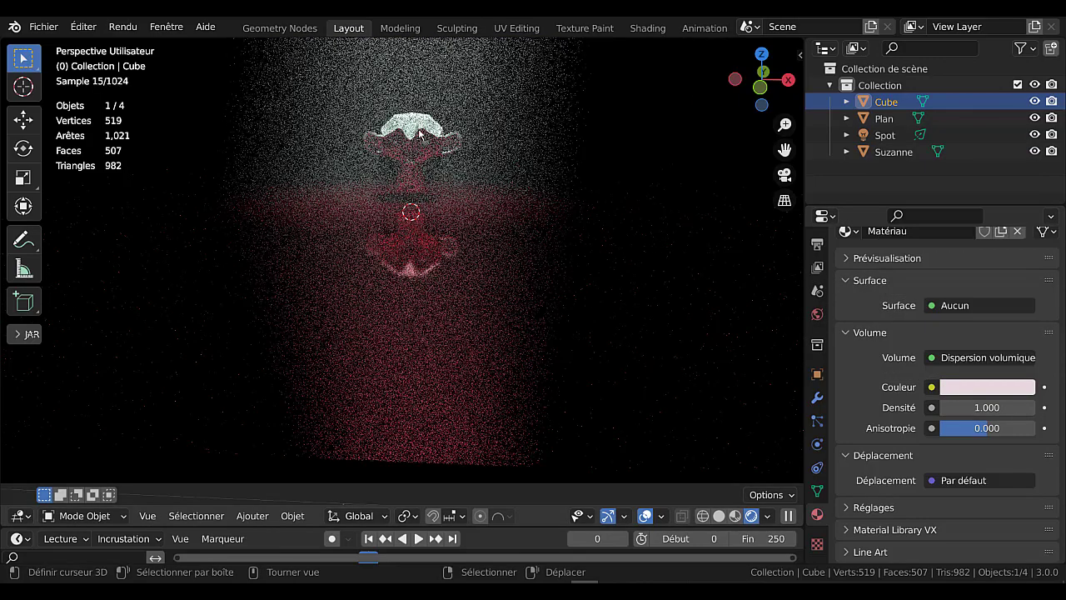
- Create a new material on the monkey head and set its base color to blue, about hue 0.669 and saturation 0.913
click(421, 134)
click(954, 343)
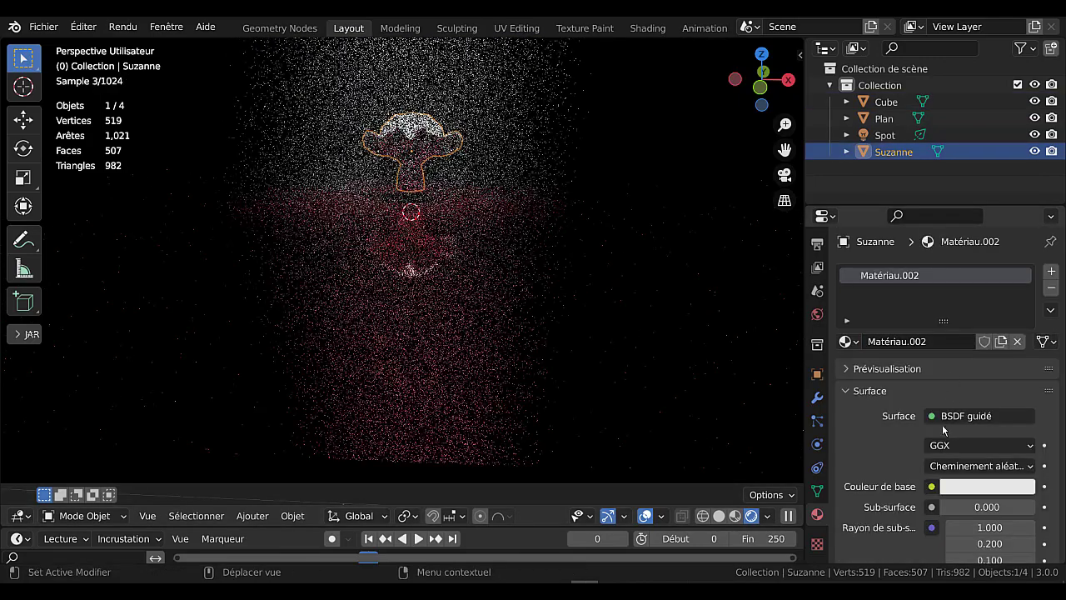
scroll(944, 429, down, 3)
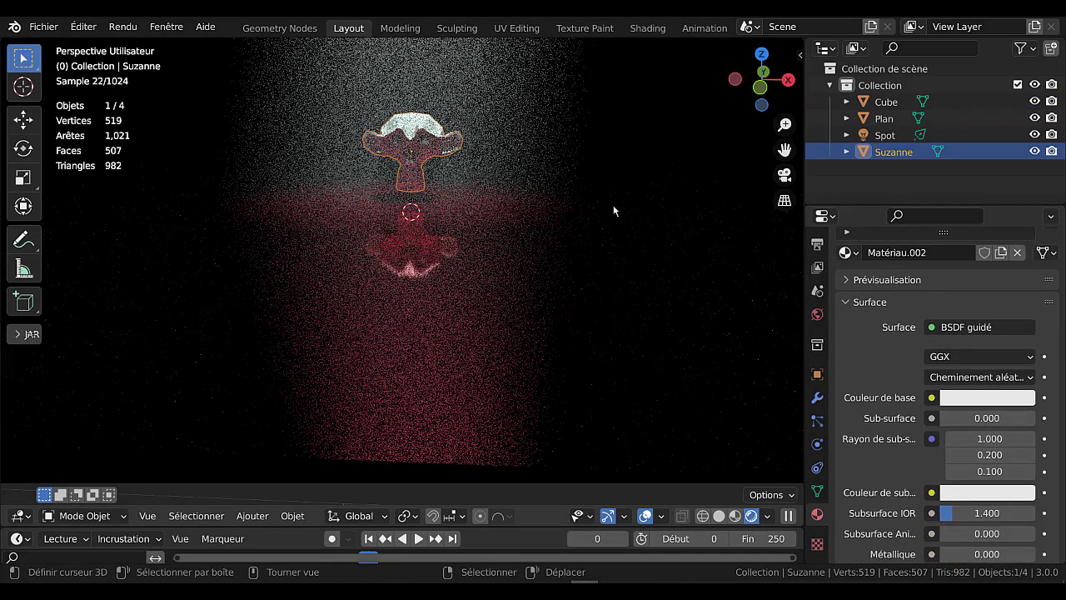
click(989, 401)
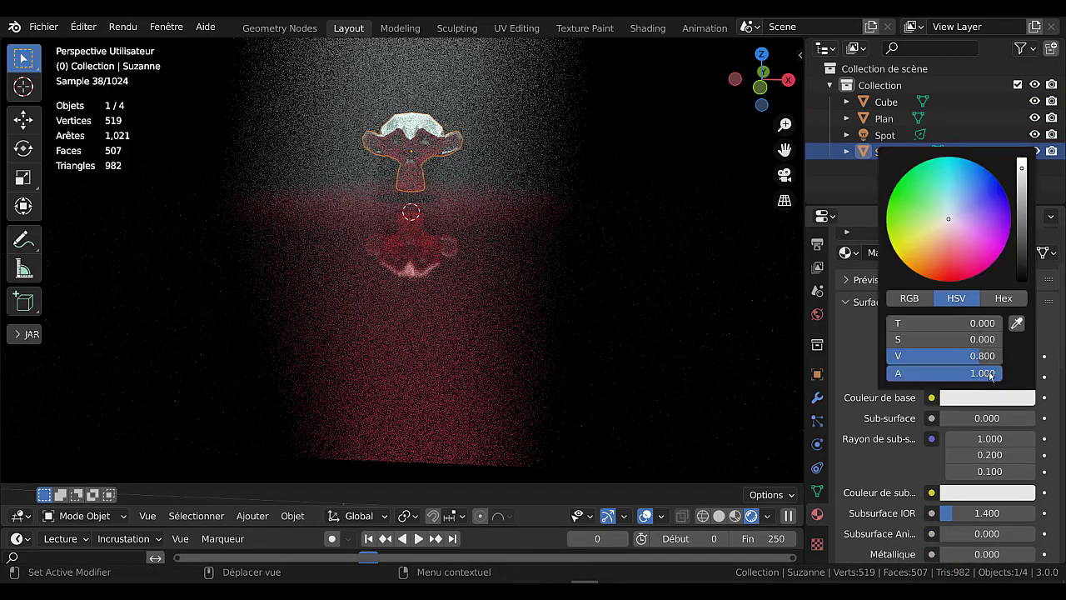
click(933, 215)
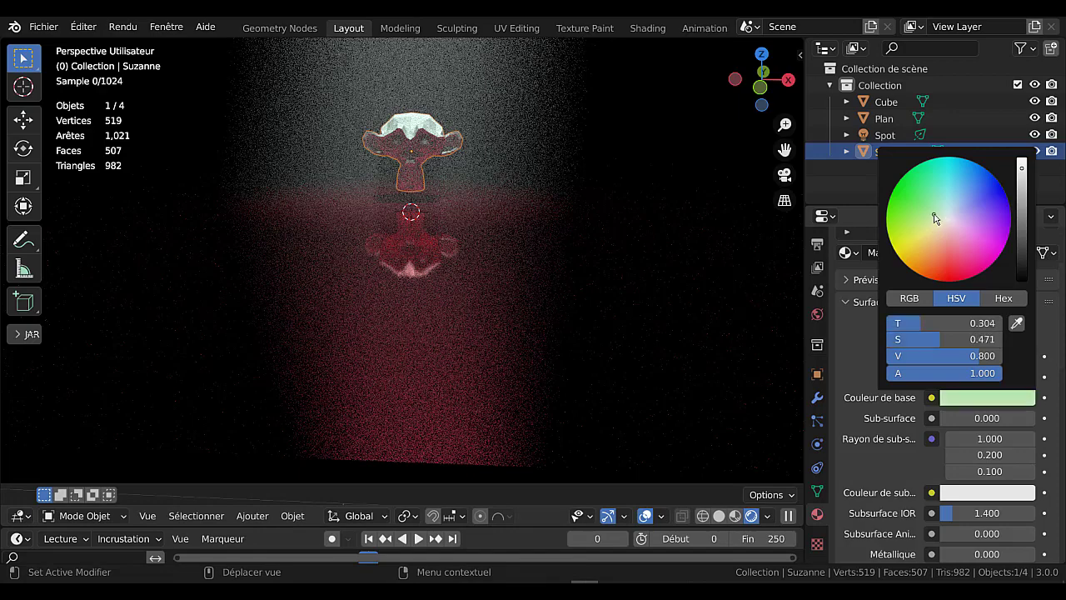
click(989, 196)
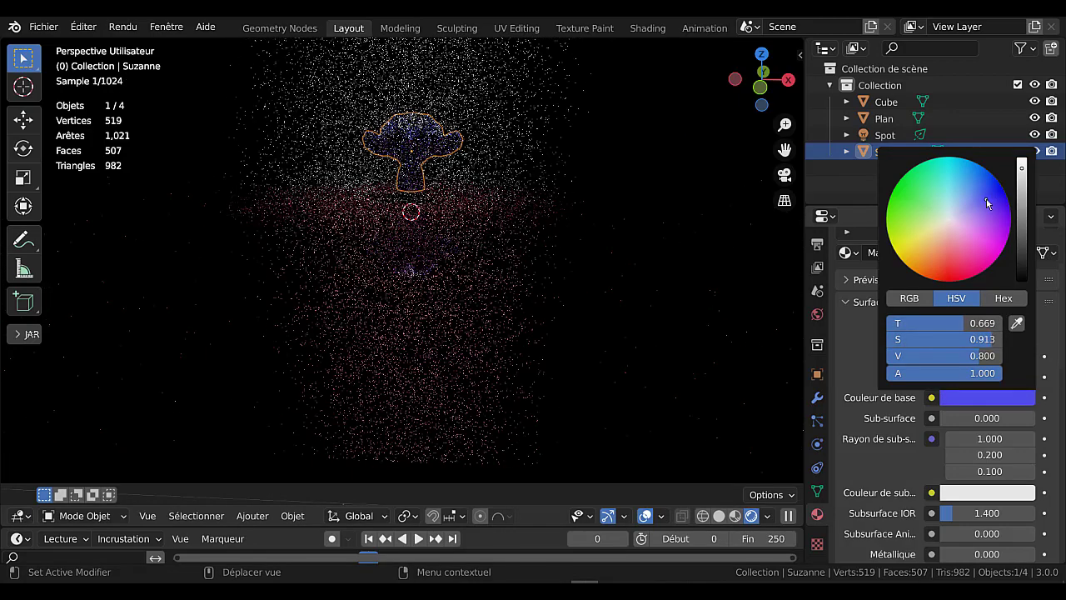
scroll(938, 480, down, 2)
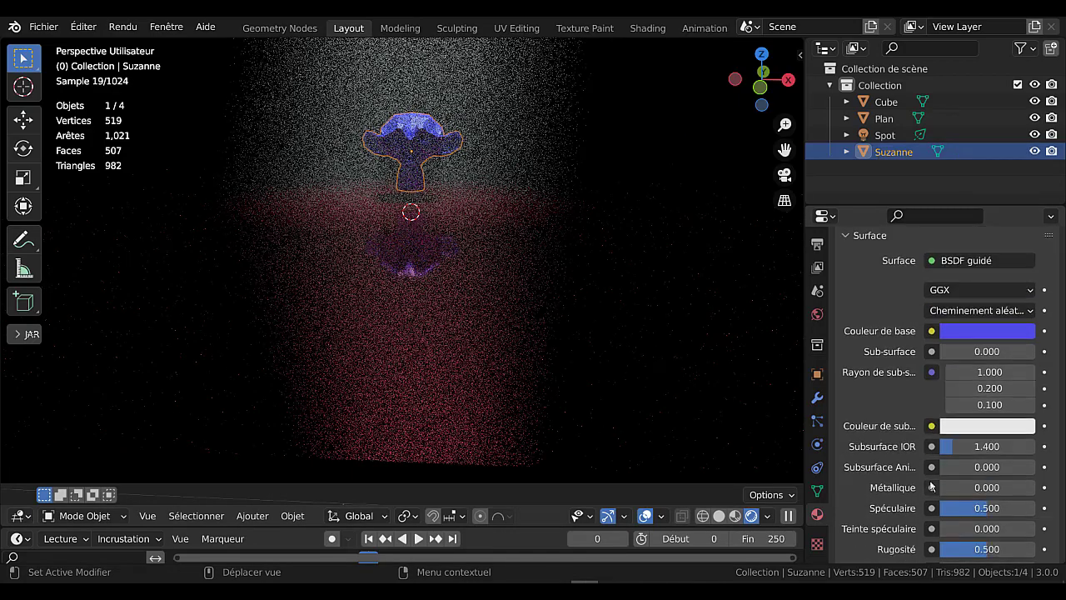
scroll(924, 467, up, 2)
- Add a Subdivision de surface modifier to the monkey head with the viewport level set to 3
click(817, 397)
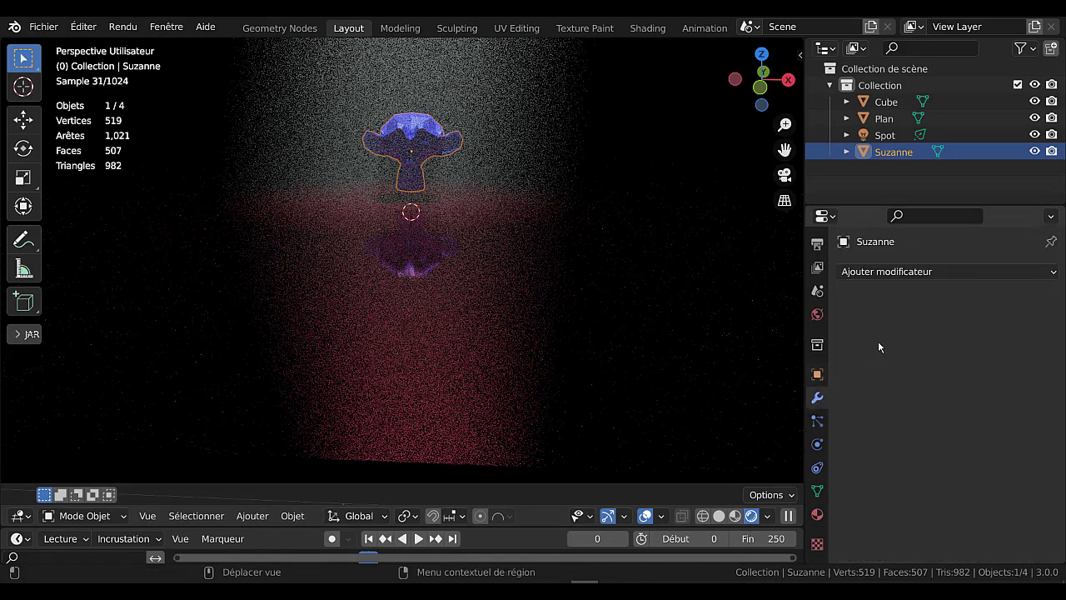
click(911, 271)
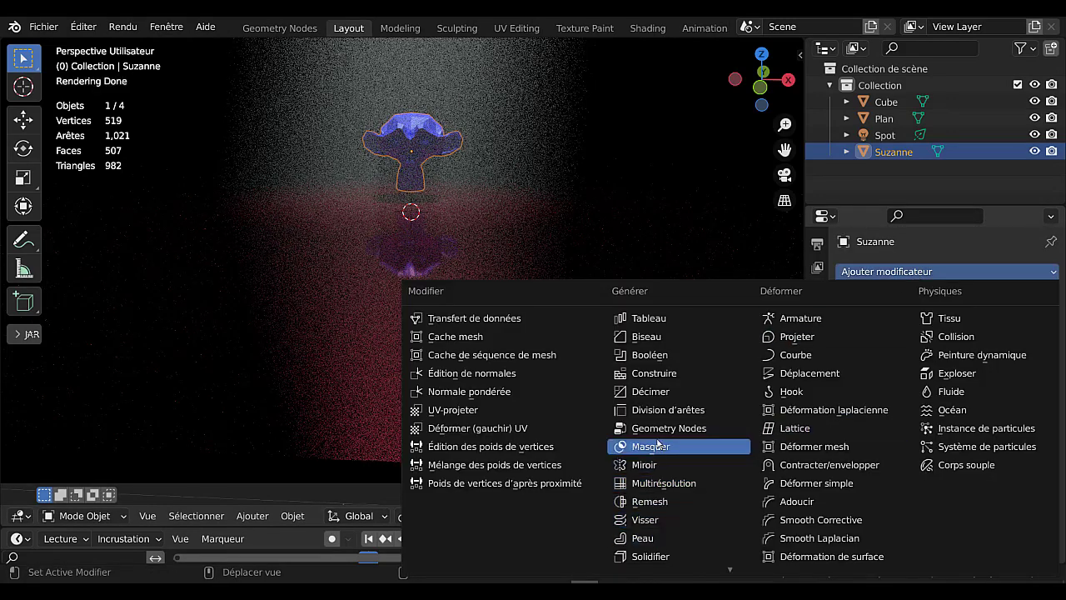
scroll(643, 551, down, 3)
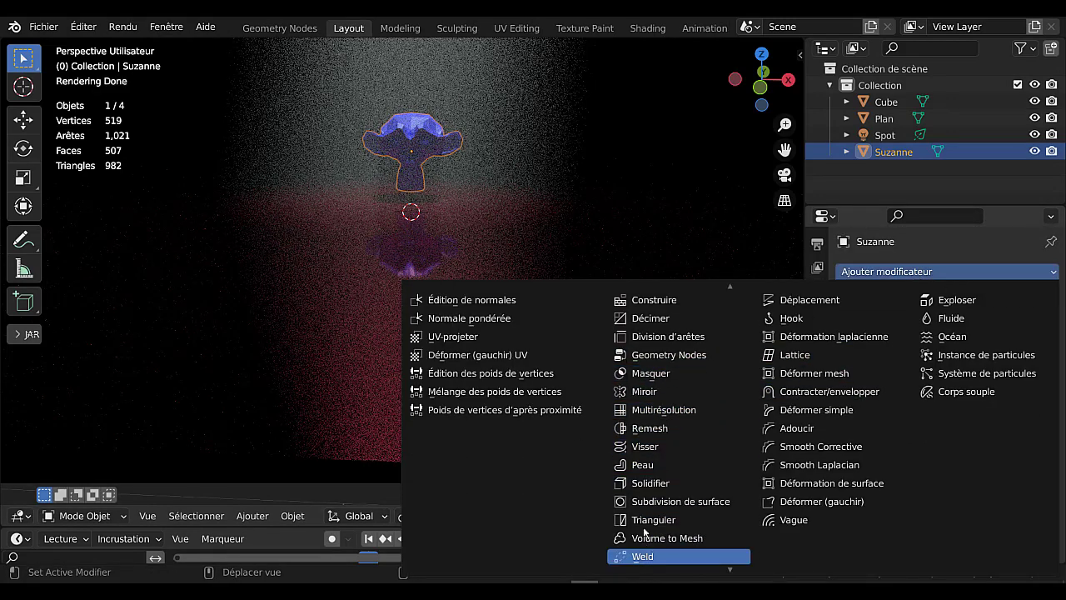
click(656, 503)
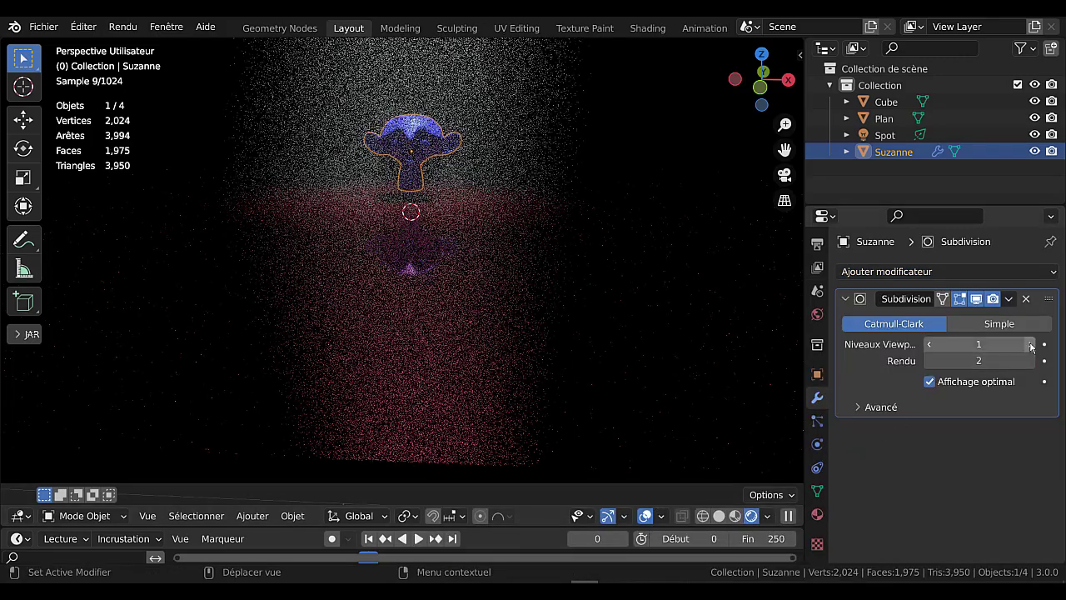
click(1030, 344)
click(1030, 344)
scroll(450, 215, up, 2)
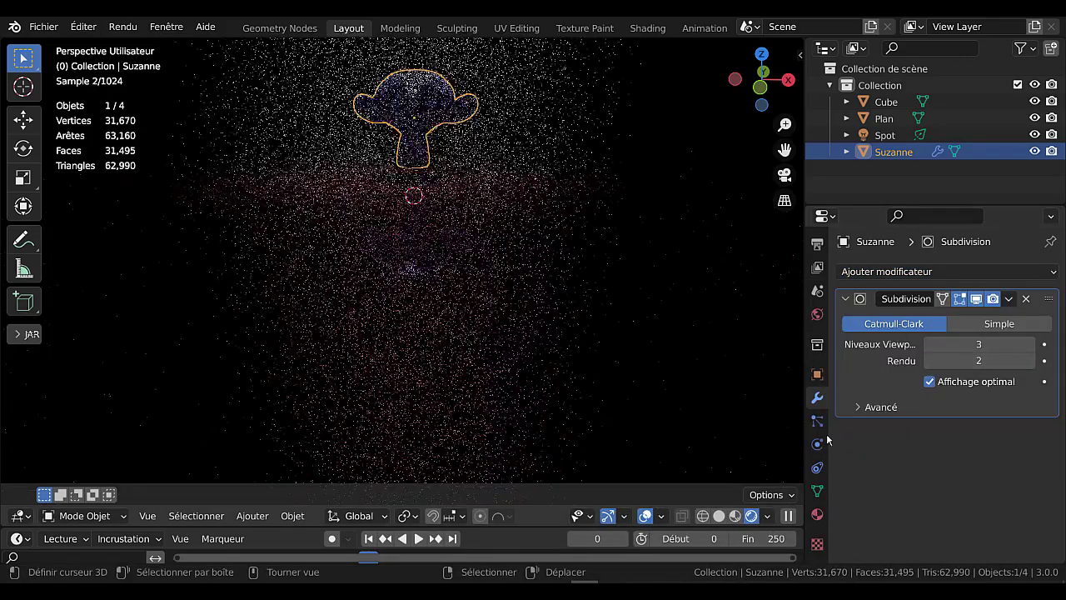
- Set the Spéculaire value of the monkey head's material to 0.668
click(817, 514)
scroll(906, 476, down, 5)
scroll(906, 476, down, 1)
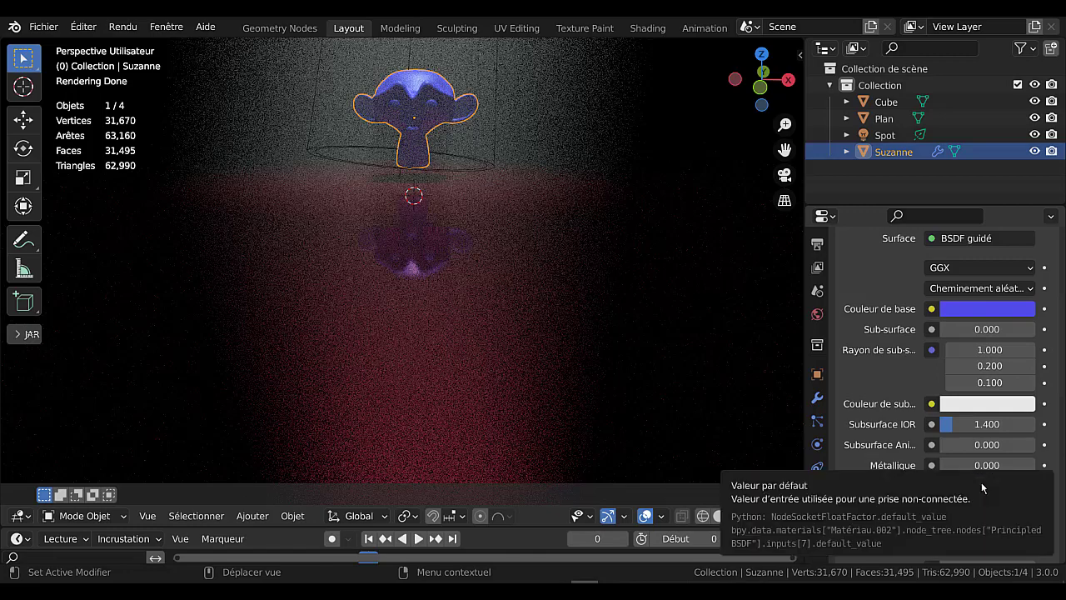
scroll(512, 336, up, 3)
scroll(511, 336, down, 3)
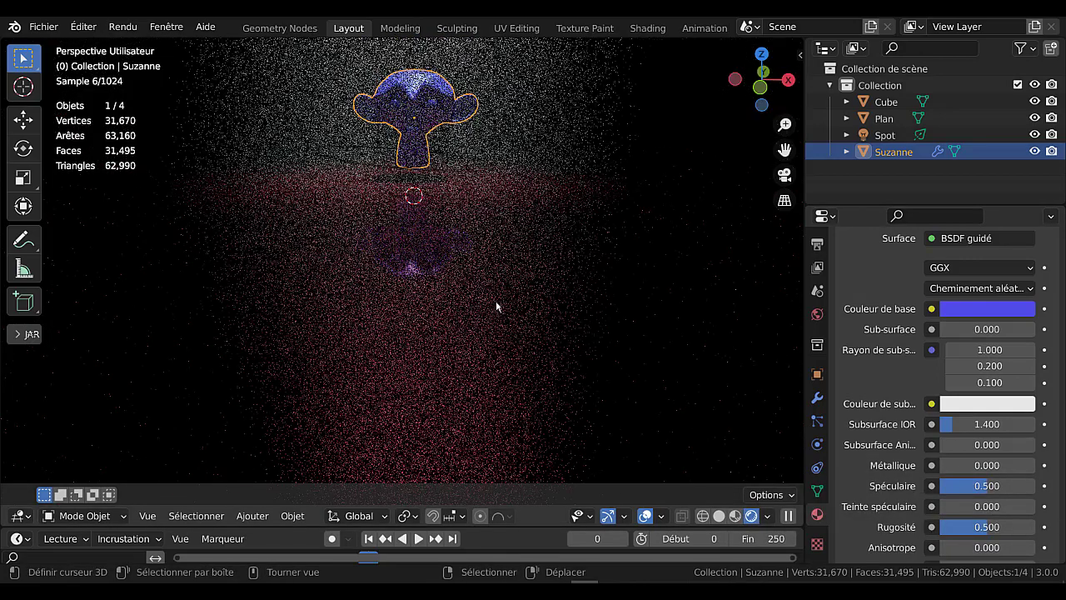
drag(988, 494, 1004, 493)
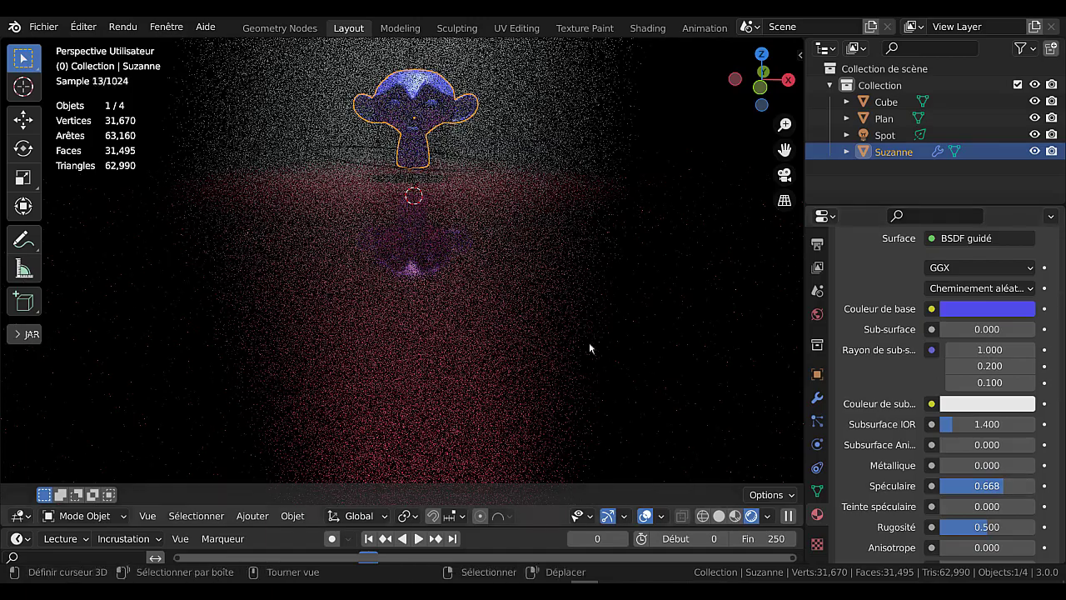
shift+middle_drag(554, 288, 560, 364)
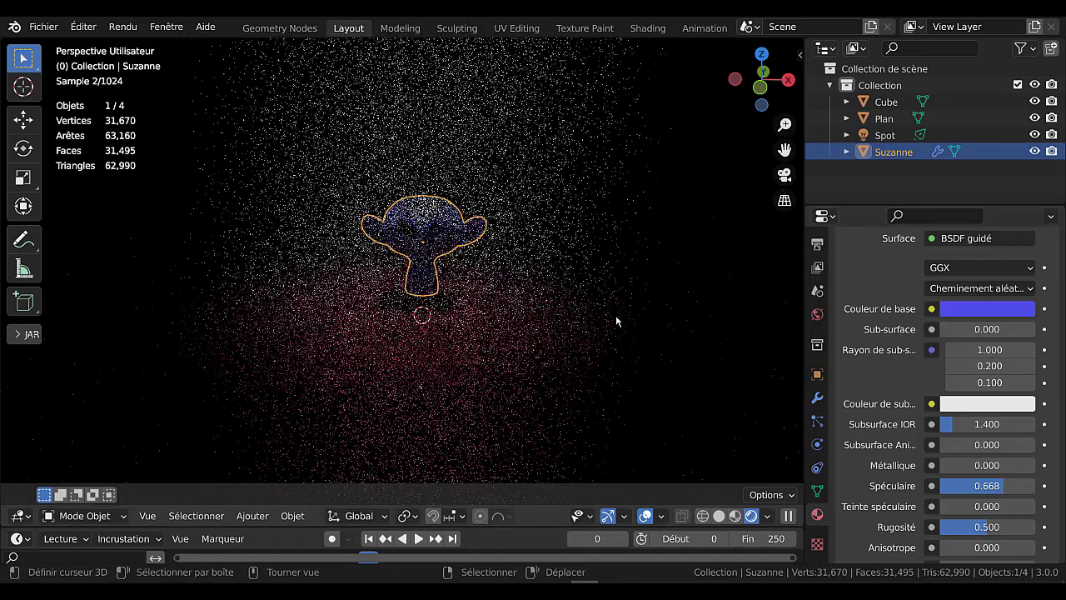
- Add a camera aligned to the current view of the monkey head and render a test image from it
click(615, 315)
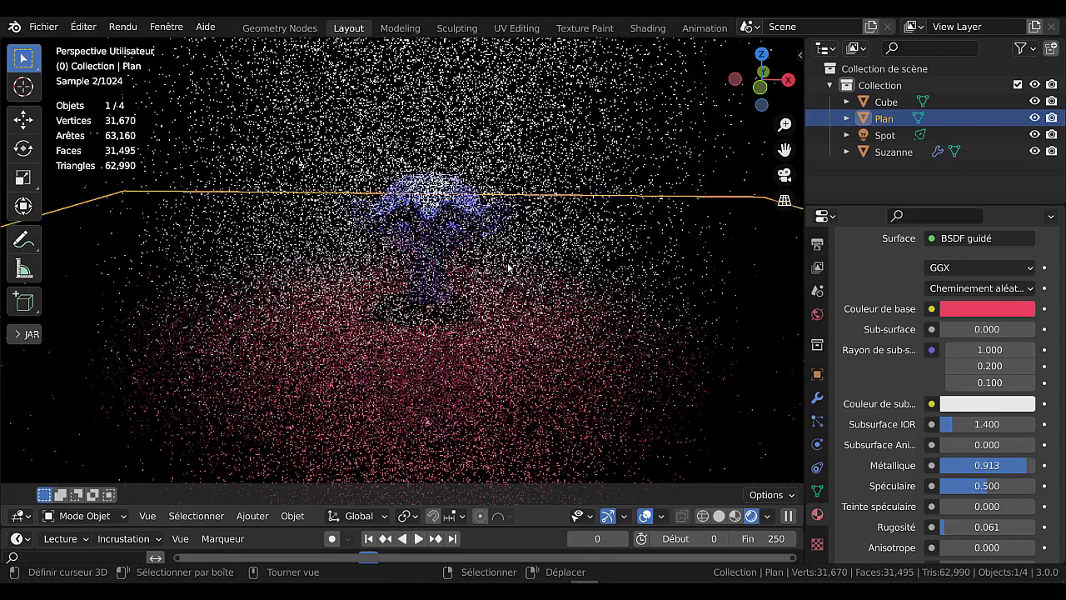
click(509, 266)
scroll(585, 300, down, 5)
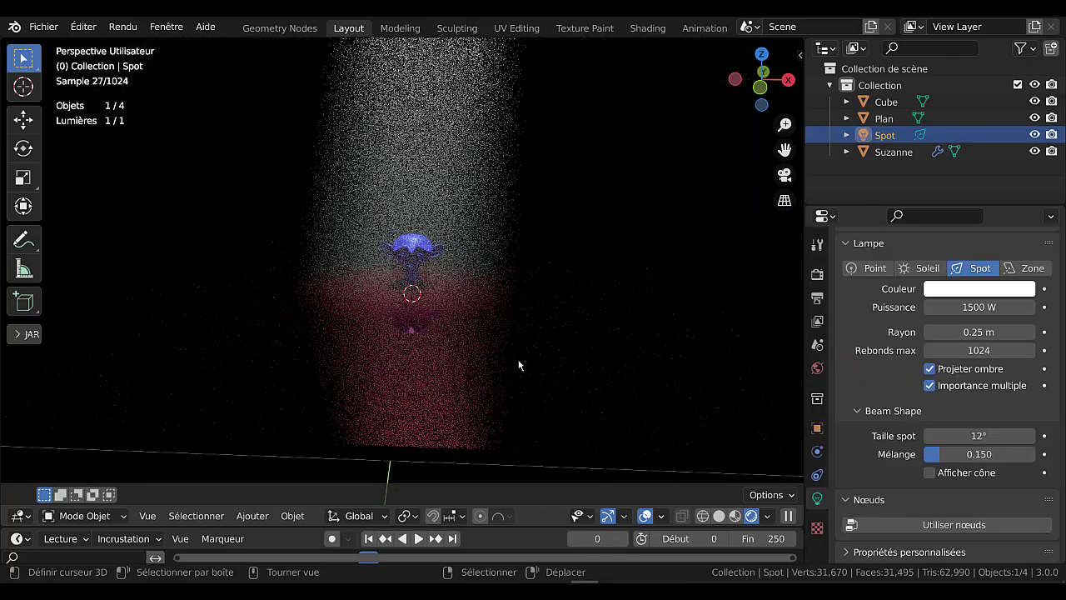
click(253, 515)
mouse_move(254, 498)
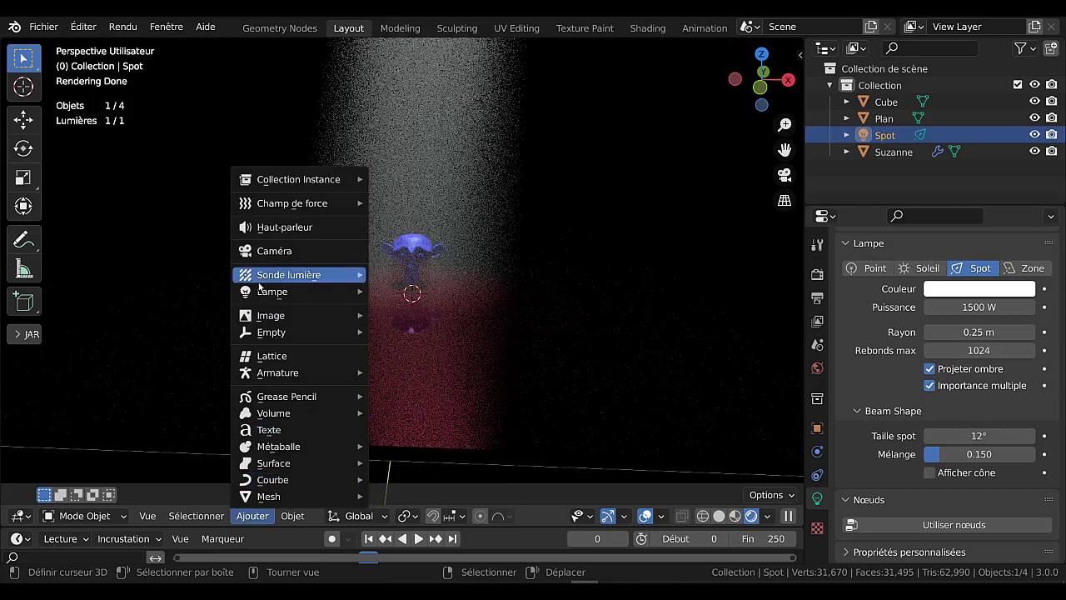
mouse_move(260, 292)
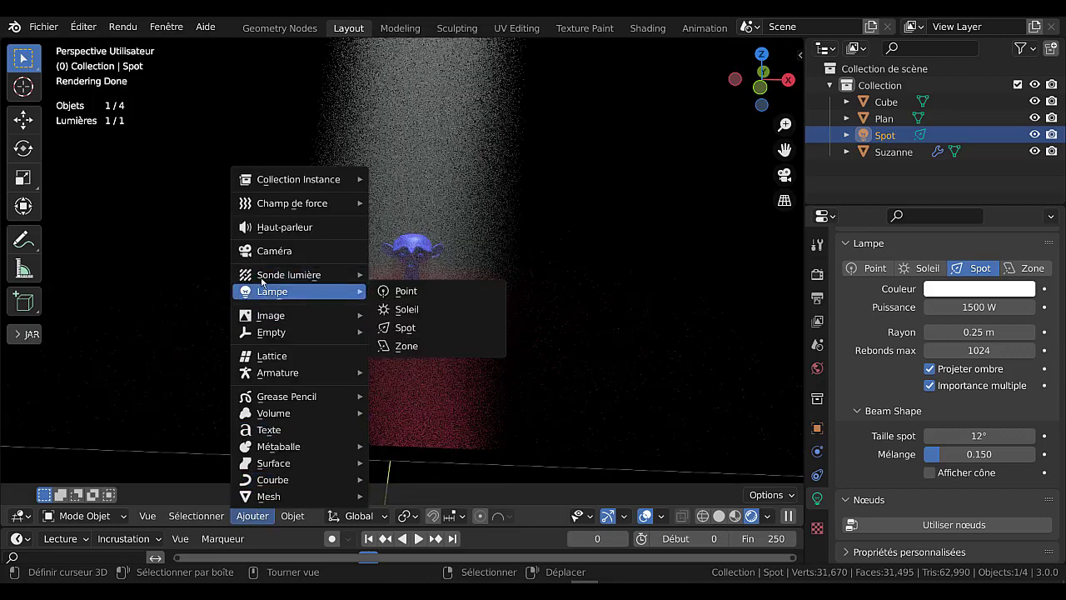
click(265, 252)
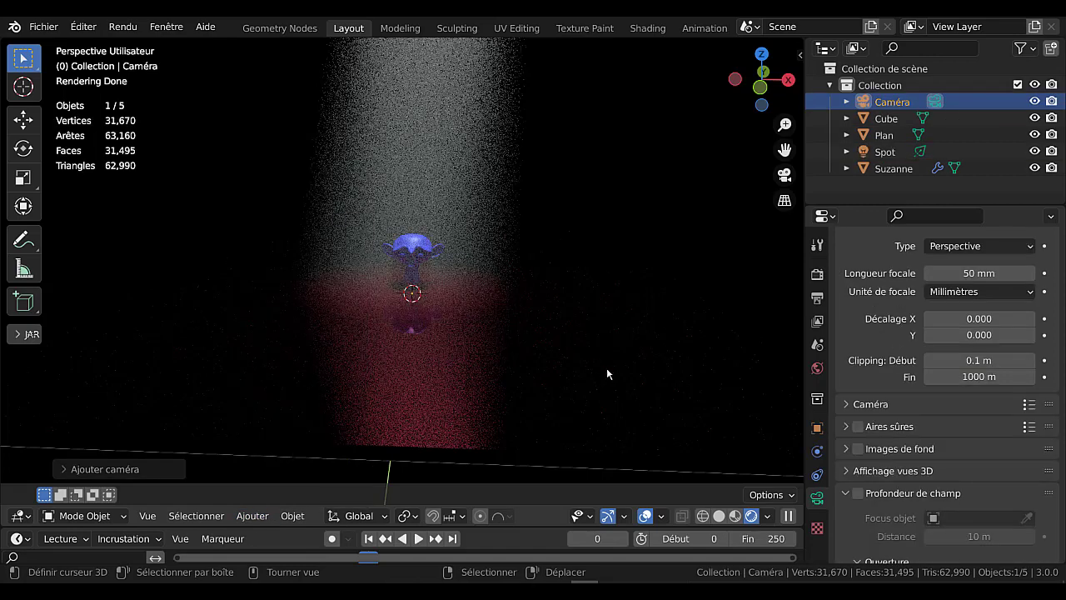
key(ctrl+alt+KP_0)
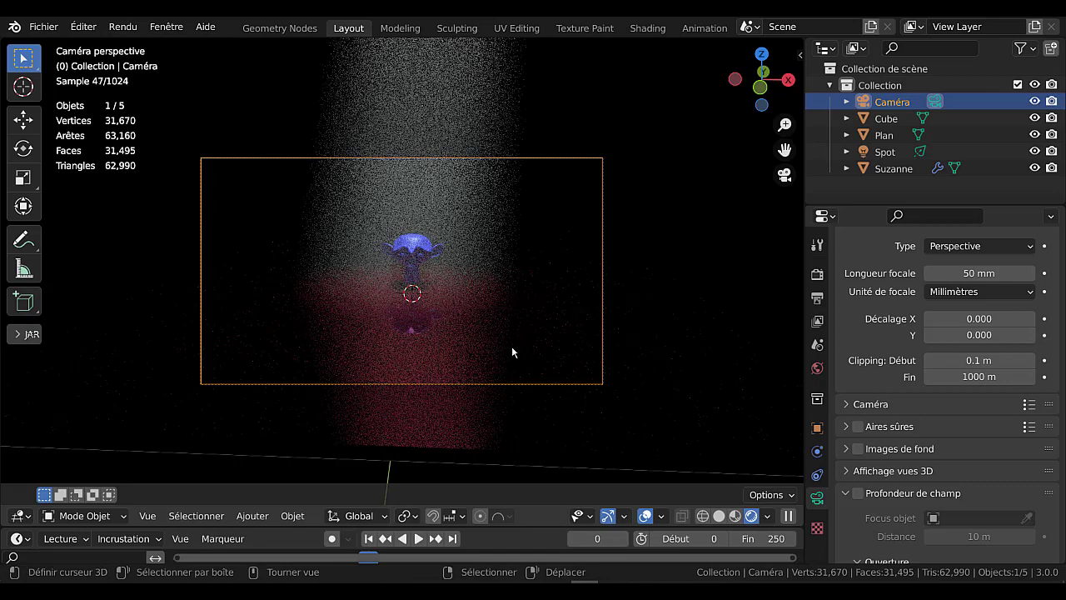
key(F12)
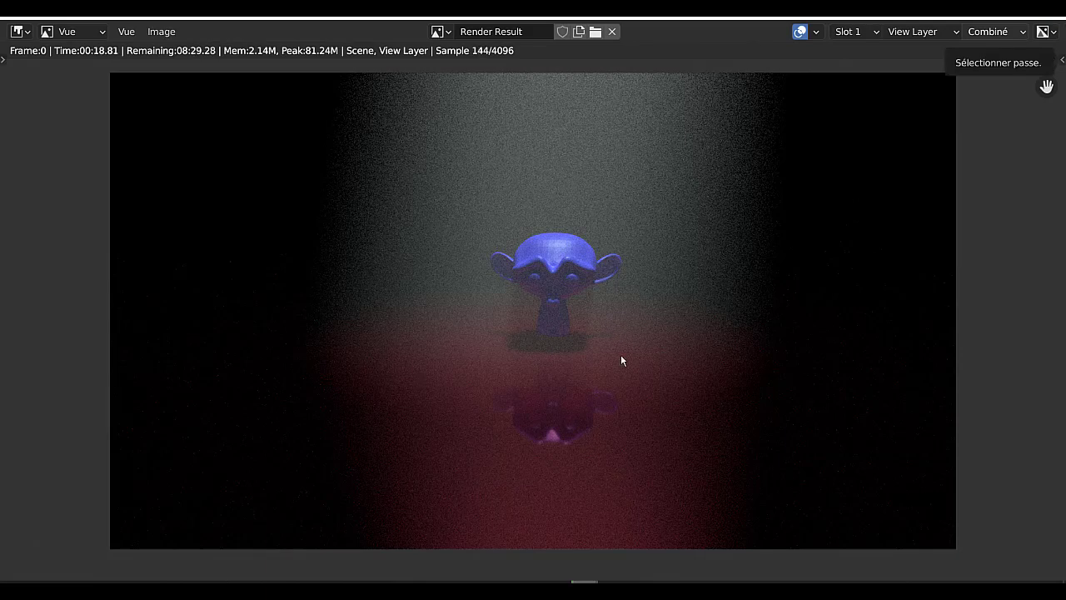
key(Escape)
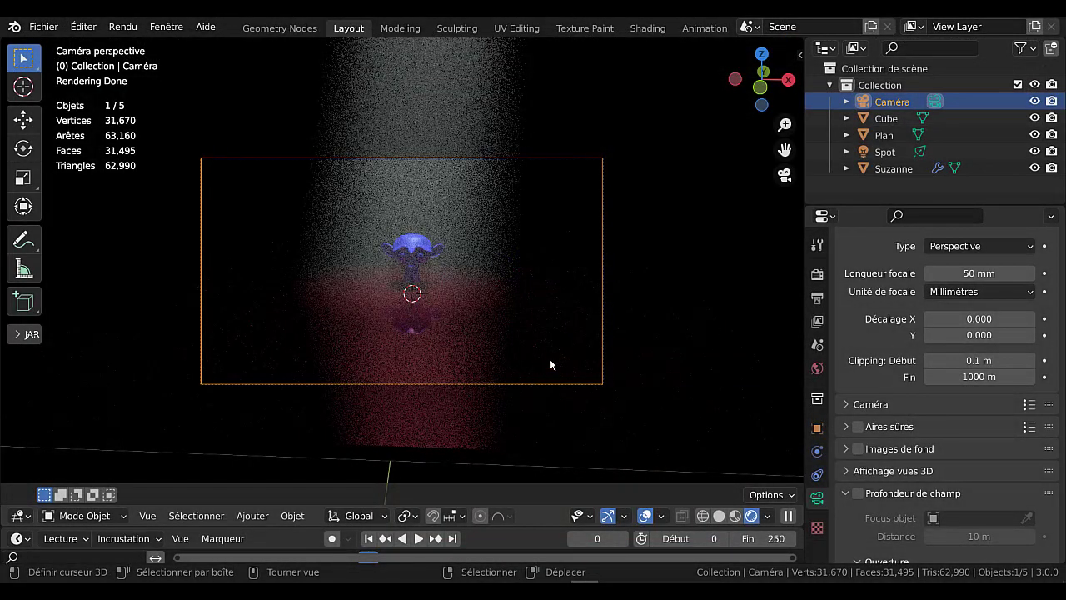
- Select the cube and set its material's Surface shader to BSDF guidé
scroll(549, 364, down, 3)
scroll(622, 383, down, 3)
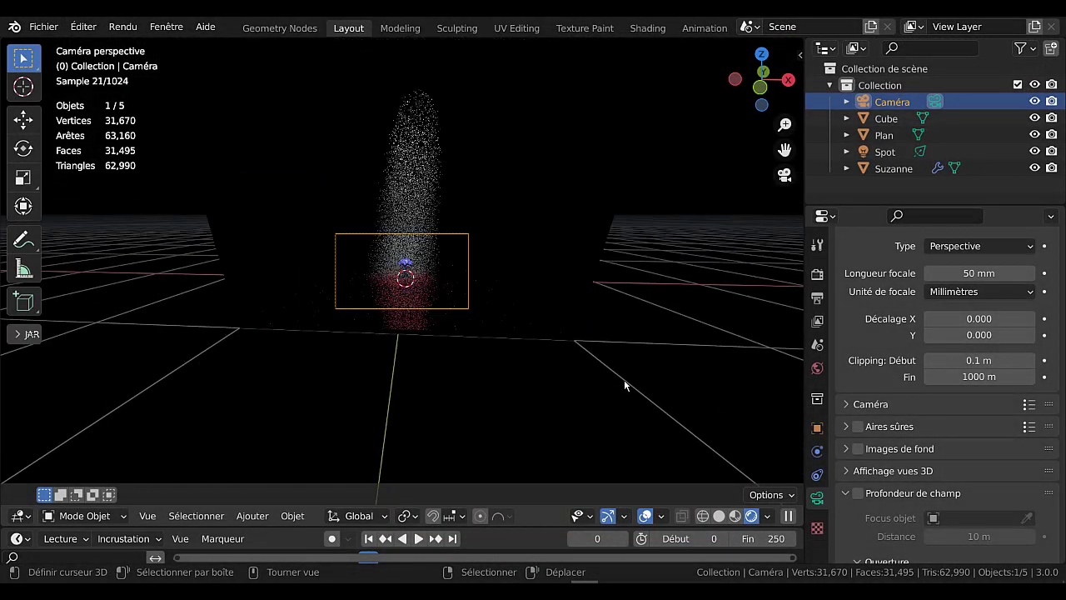
click(624, 378)
middle_drag(647, 403, 543, 414)
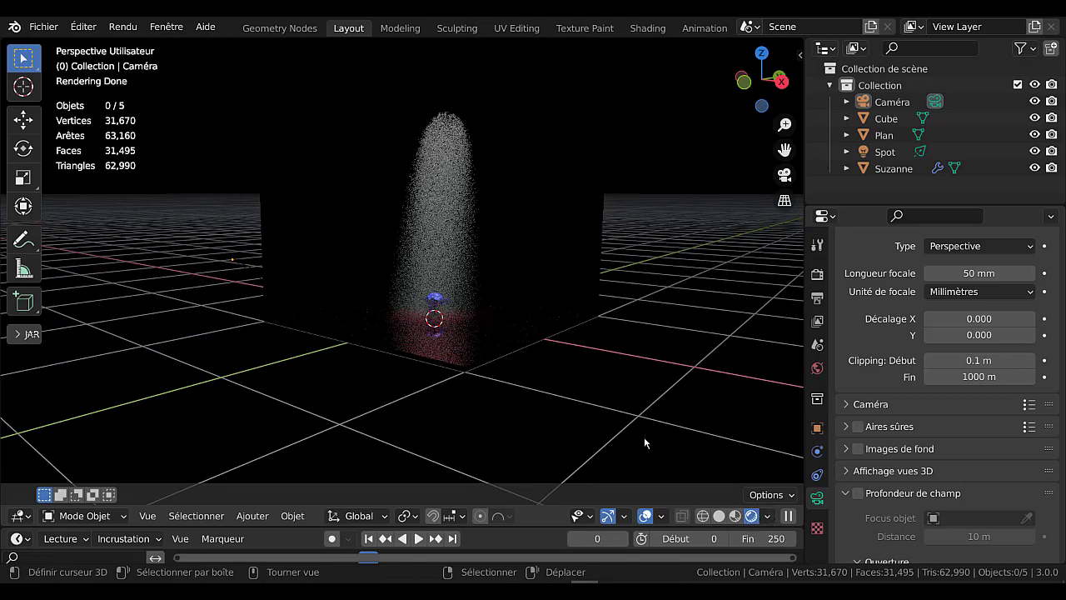
middle_drag(644, 443, 600, 387)
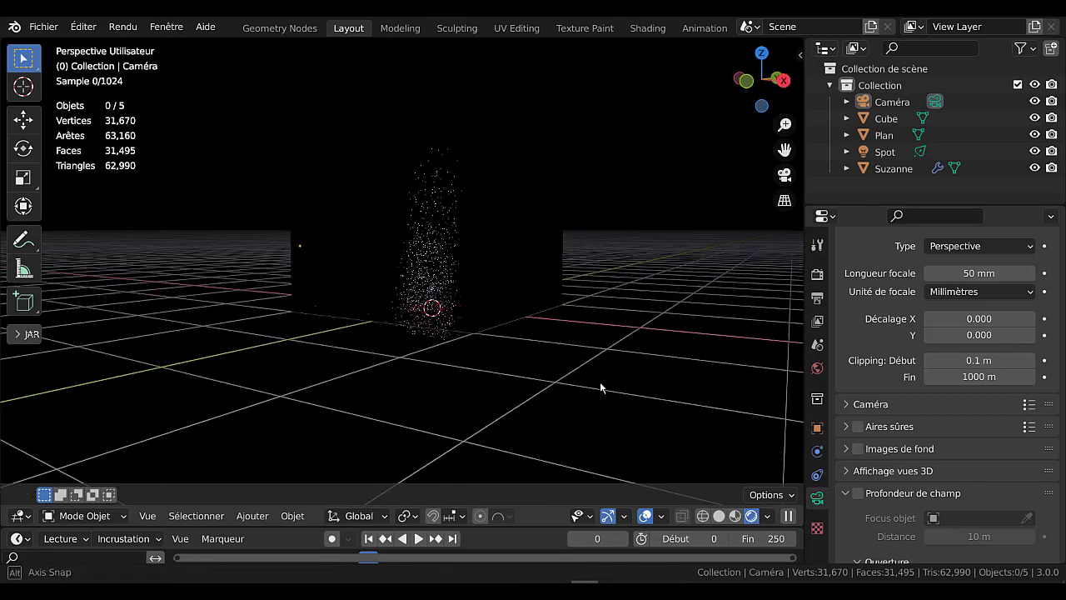
click(509, 273)
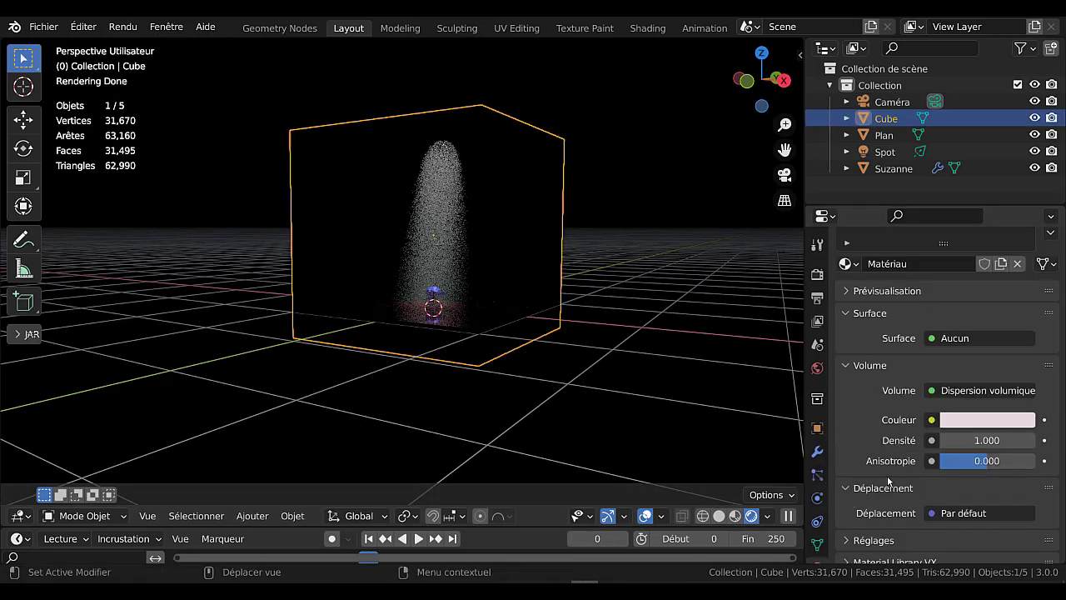
scroll(892, 469, down, 1)
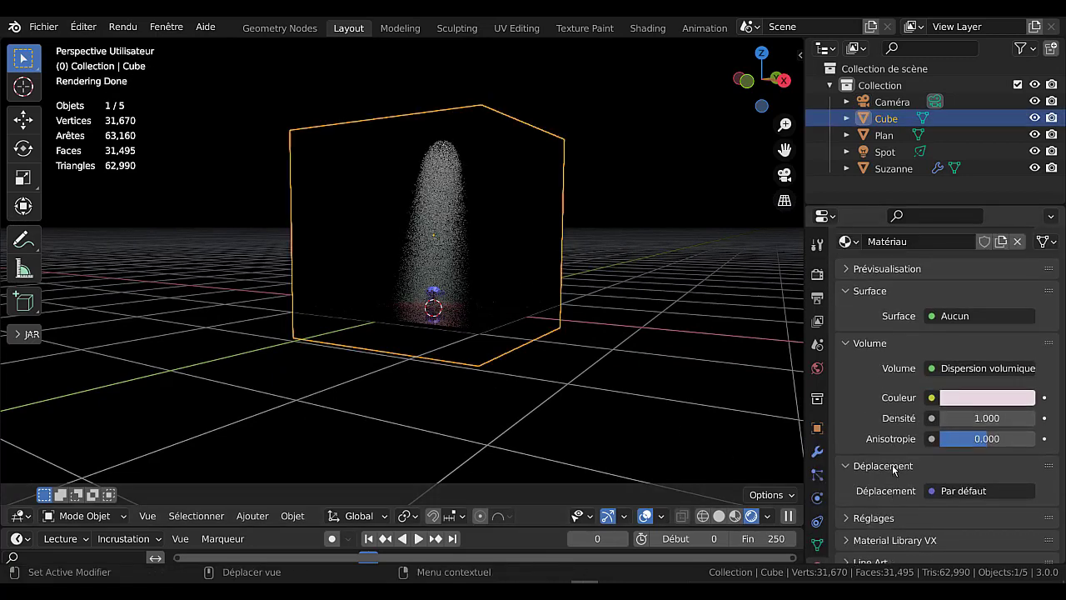
scroll(892, 469, up, 2)
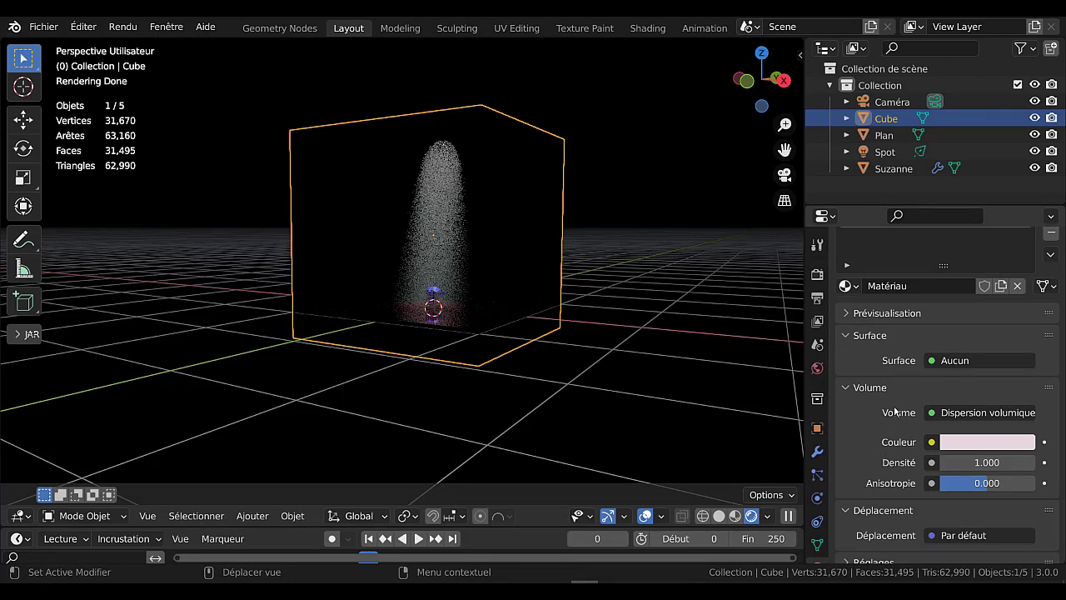
scroll(895, 413, up, 2)
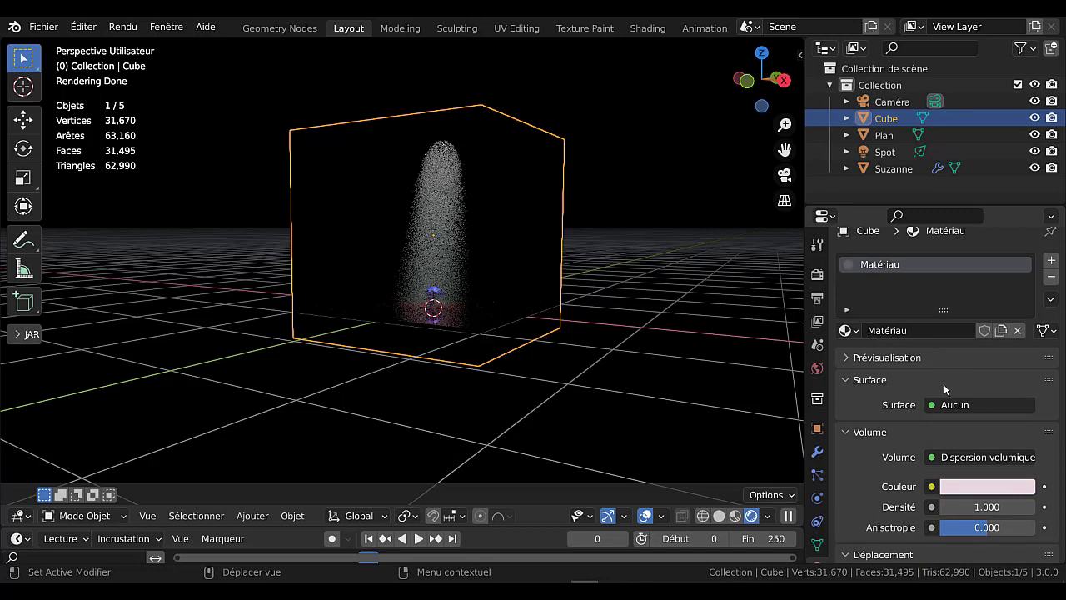
scroll(888, 389, up, 1)
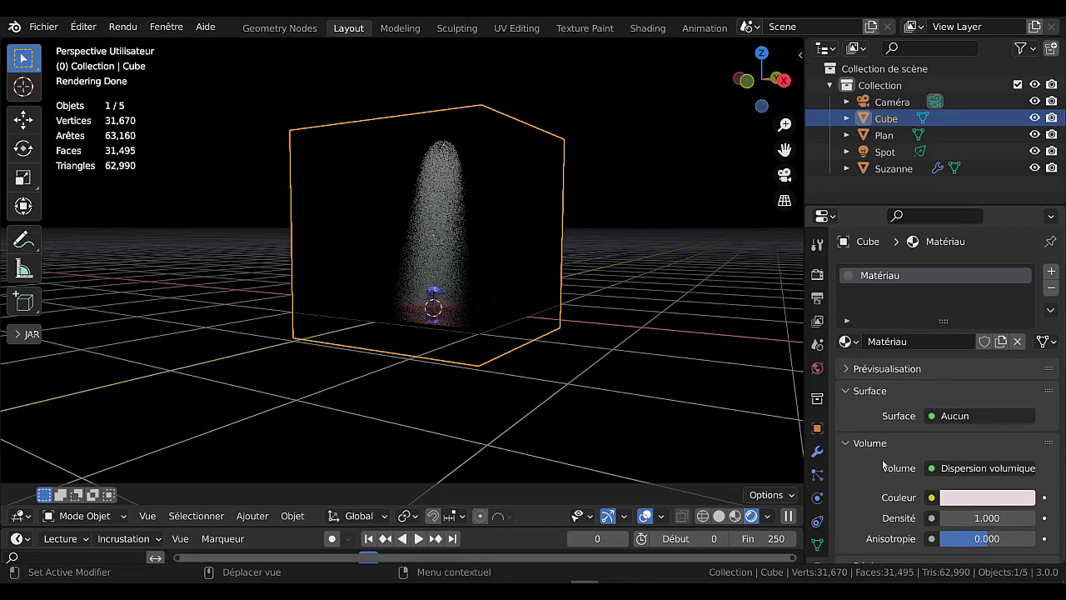
click(979, 418)
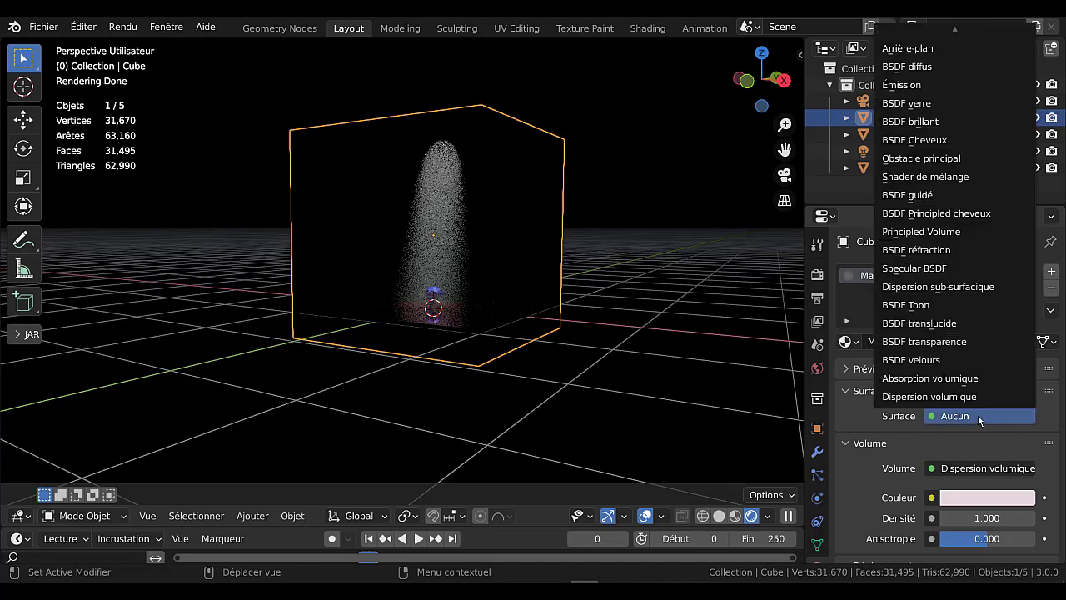
click(933, 195)
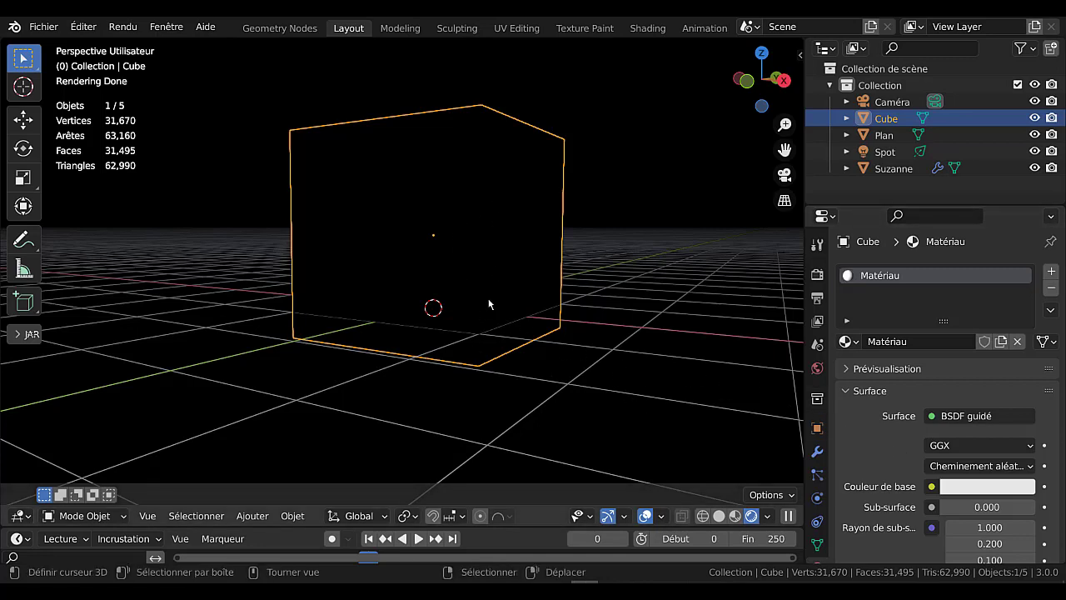
- Lower the Alpha of the cube's surface shader to 0.000
scroll(894, 453, down, 12)
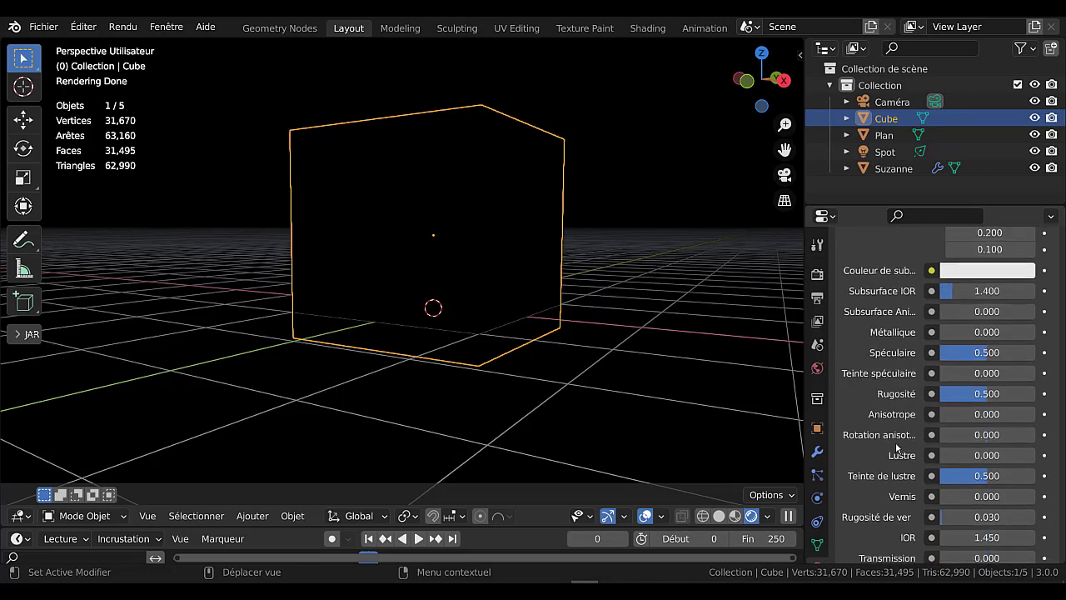
scroll(898, 447, down, 5)
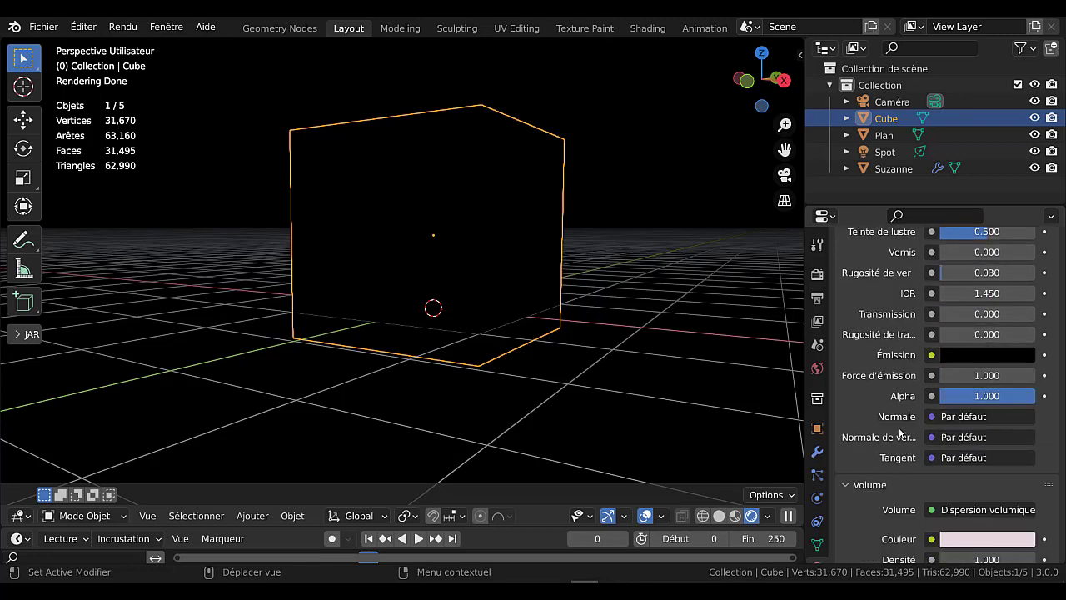
drag(997, 398, 899, 399)
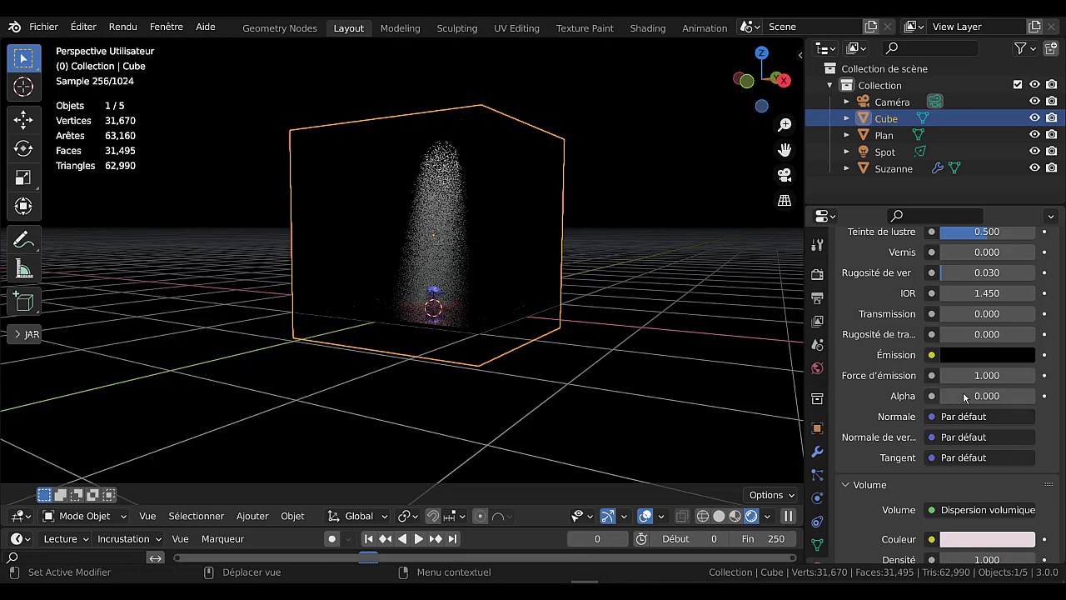
- Render another test image through the camera to check the fog with the transparent cube surface
click(642, 392)
scroll(560, 420, up, 4)
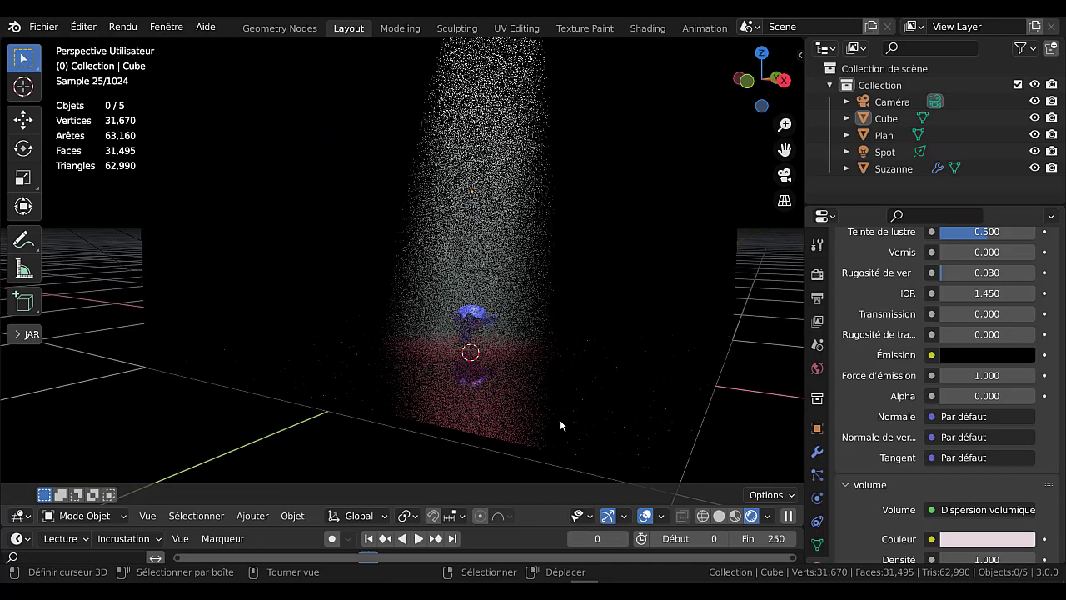
key(F12)
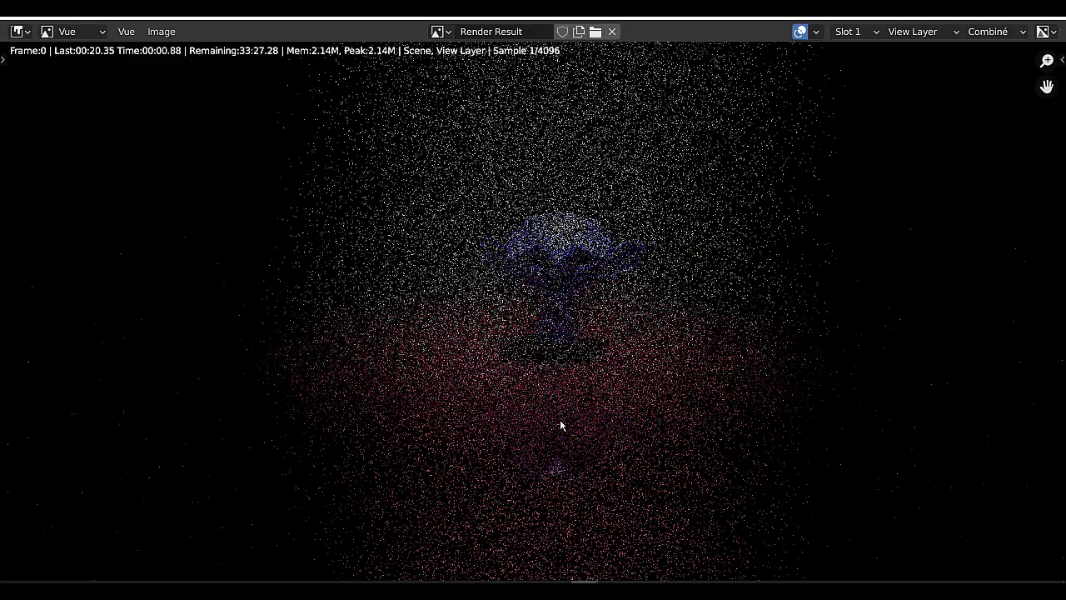
scroll(718, 432, down, 2)
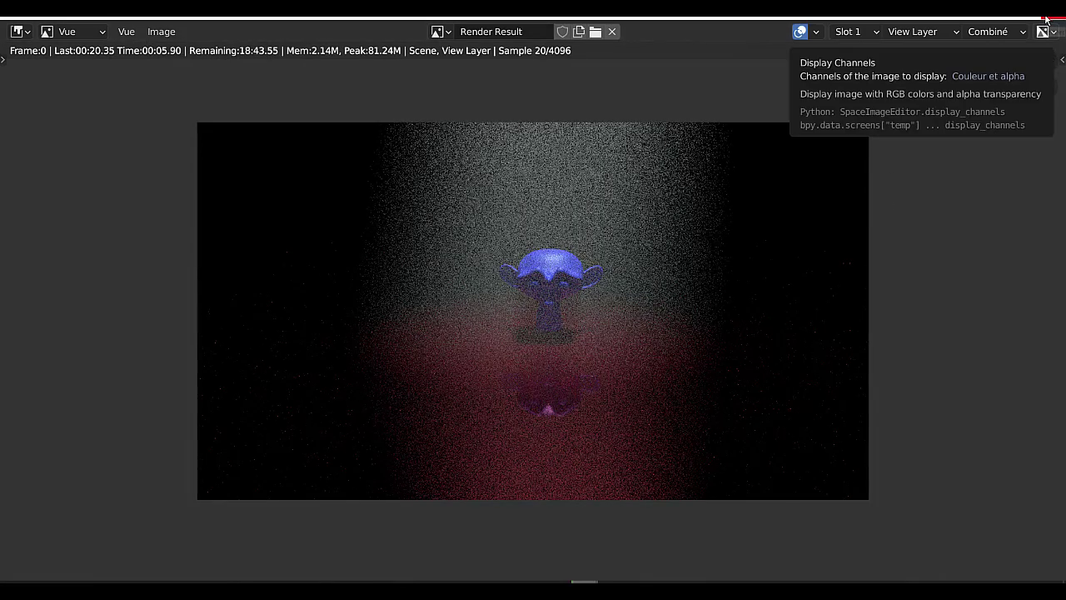
key(Escape)
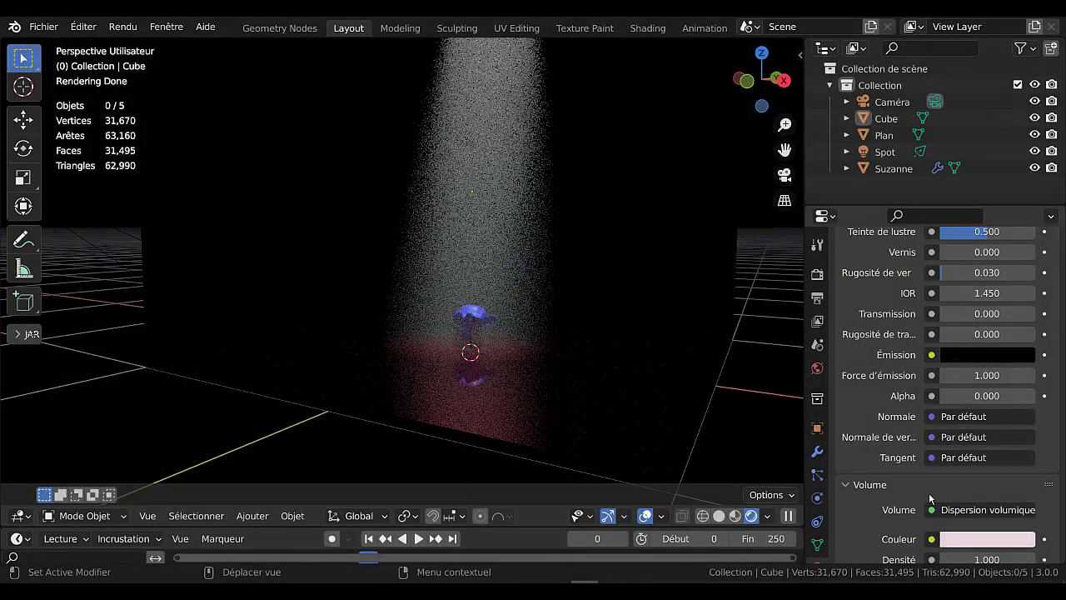
- Set the Émission color of the cube's surface shader to a very dark grey
scroll(929, 498, down, 2)
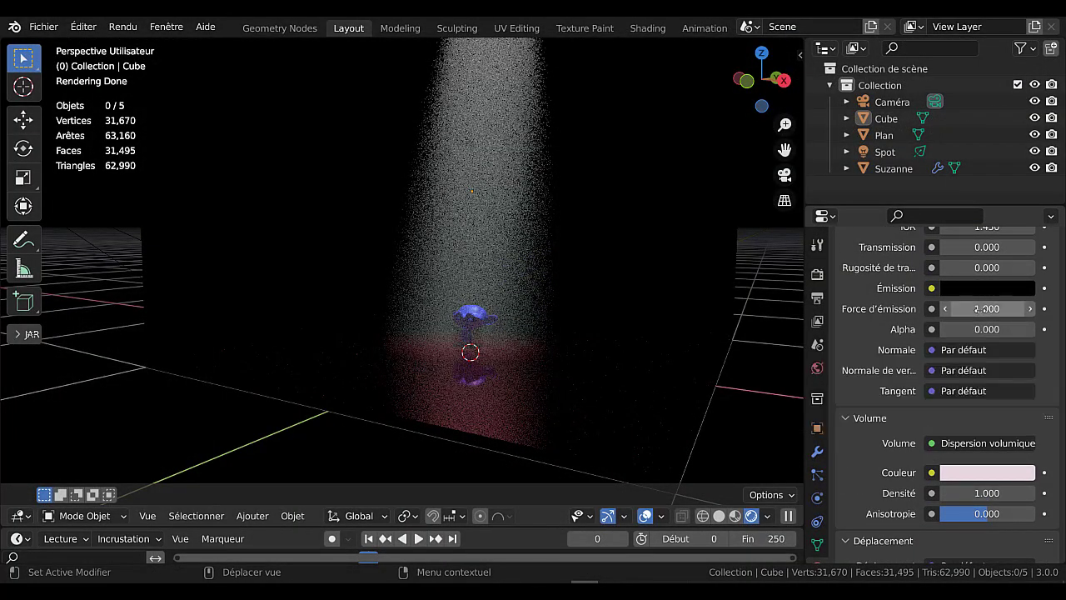
click(988, 293)
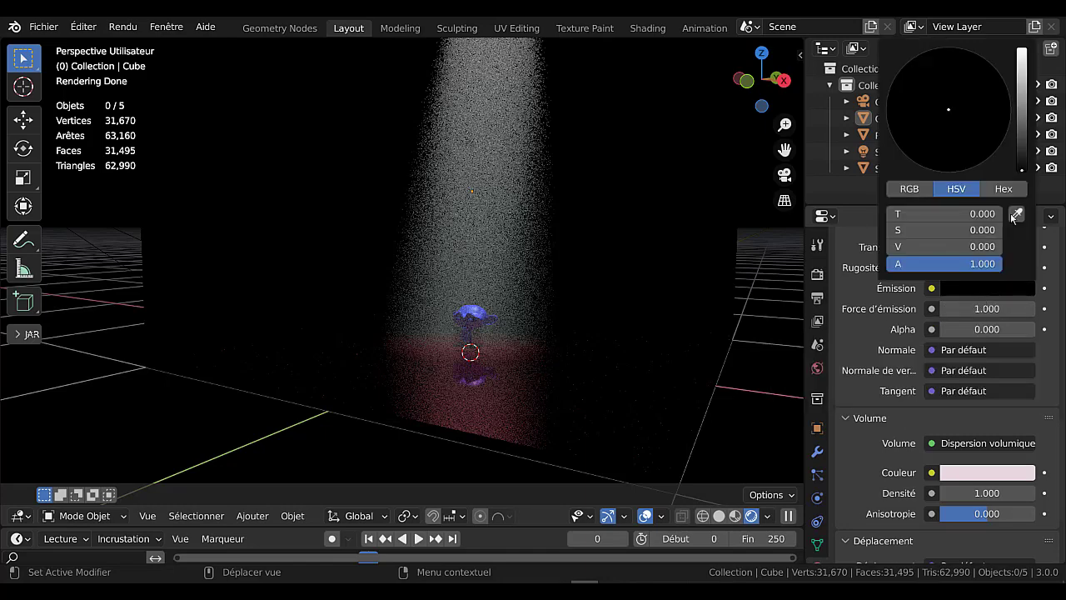
drag(1024, 175, 1022, 155)
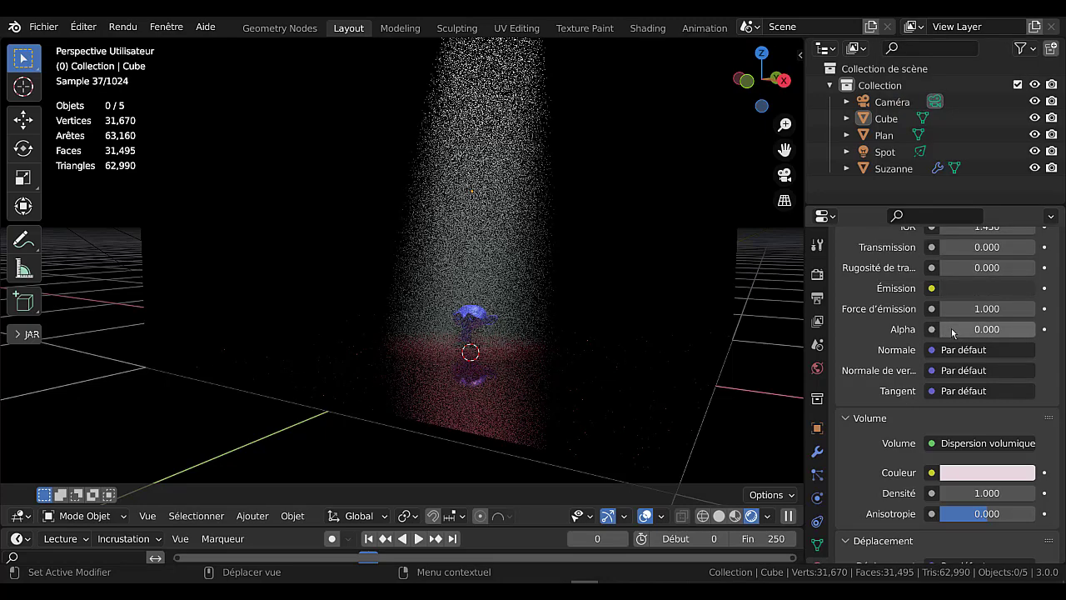
- Set the cube material's Alpha to 0.191 and Force d'émission to 1.700, and check the result through the camera
drag(951, 329, 969, 328)
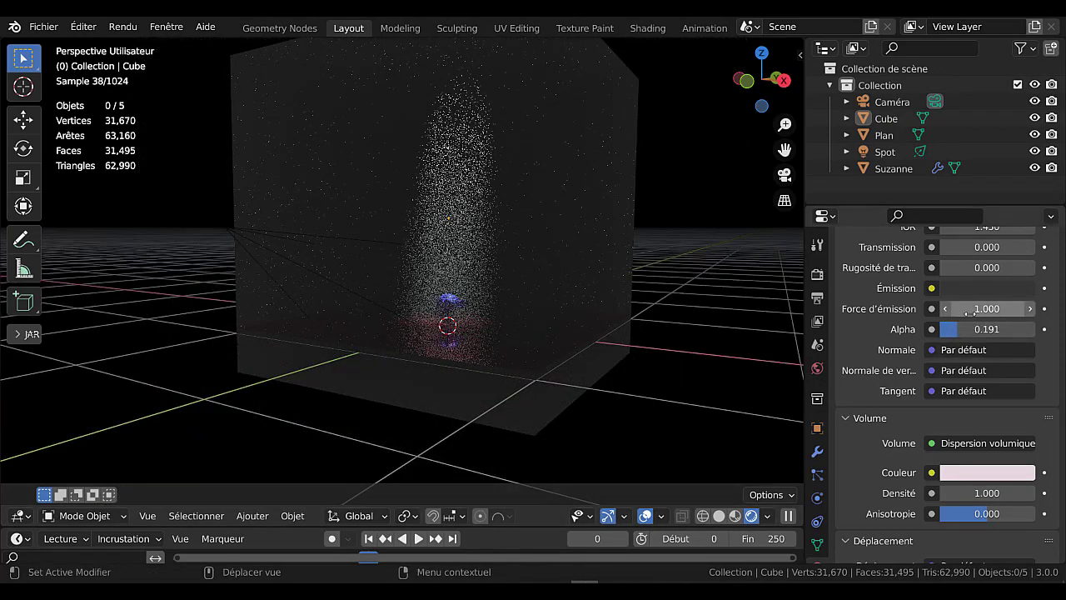
mouse_move(966, 311)
mouse_down()
mouse_move(1004, 311)
mouse_move(957, 310)
mouse_move(972, 311)
mouse_up()
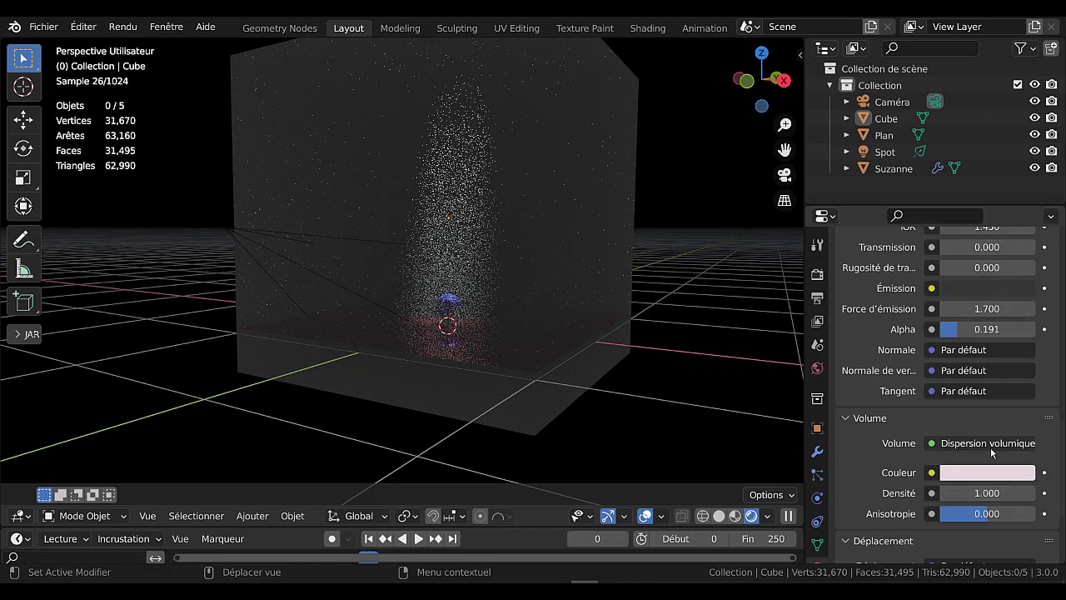
scroll(991, 450, down, 1)
scroll(621, 365, up, 3)
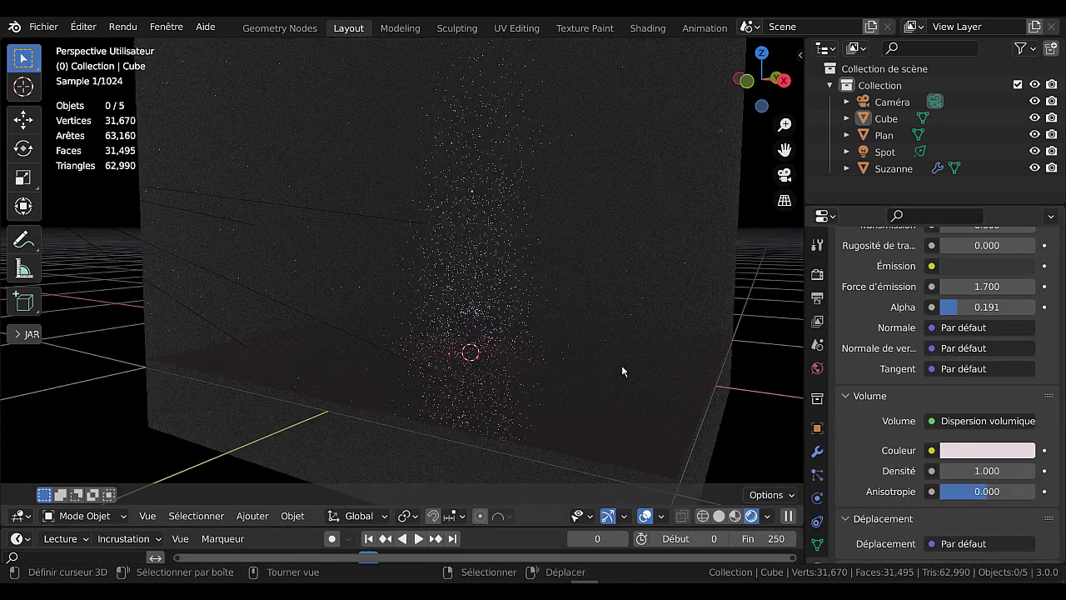
middle_drag(621, 364, 636, 364)
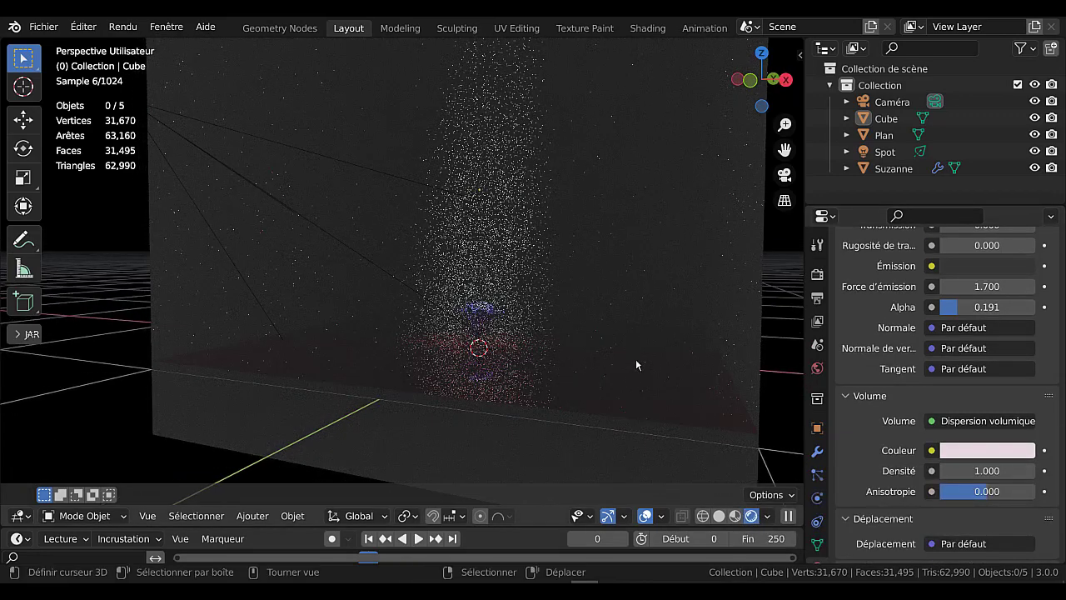
key(KP_0)
scroll(635, 364, up, 6)
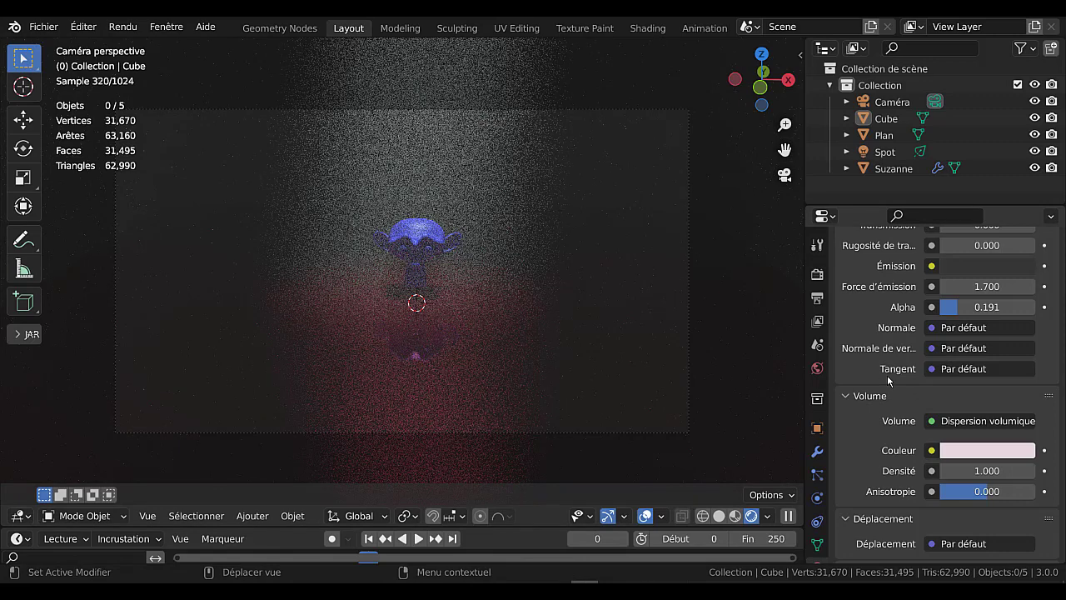
- Set the sub-surface color of the cube's surface shader to blue, with hue 0.650 and saturation 0.771
scroll(887, 380, up, 10)
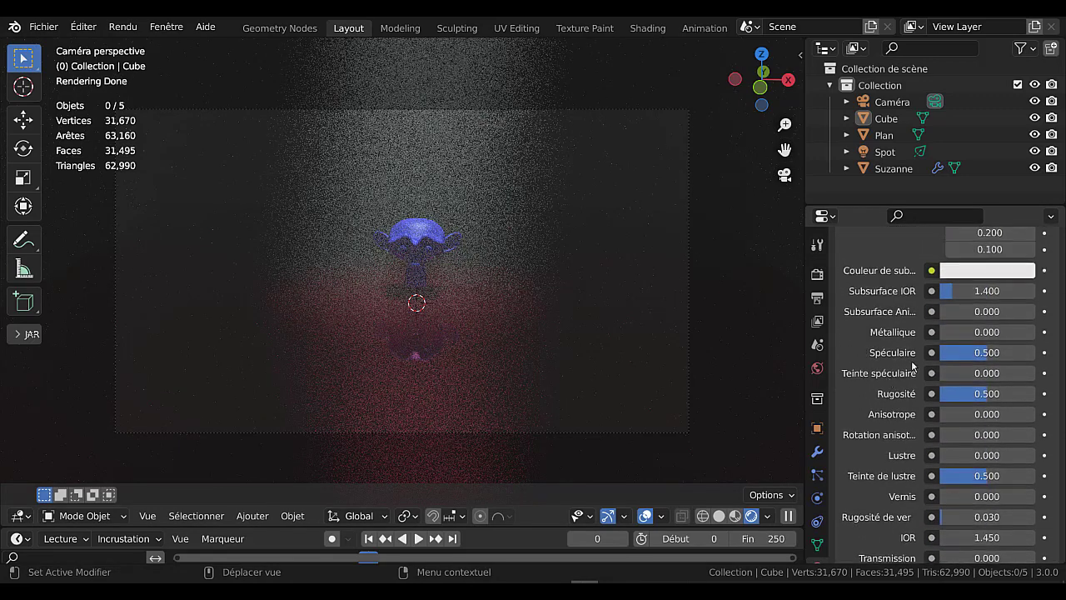
click(983, 273)
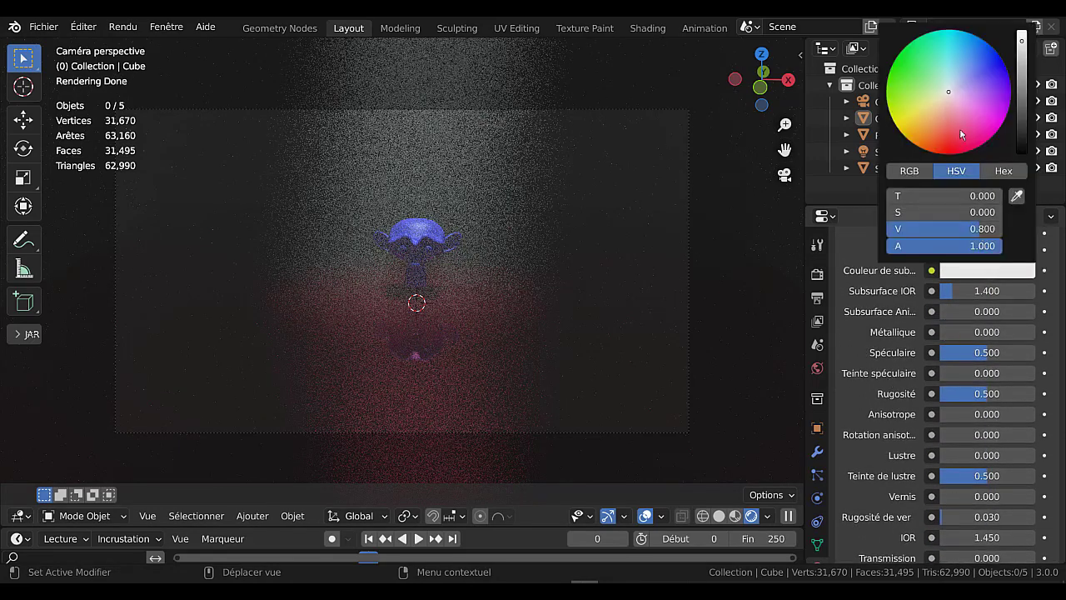
drag(962, 134, 971, 73)
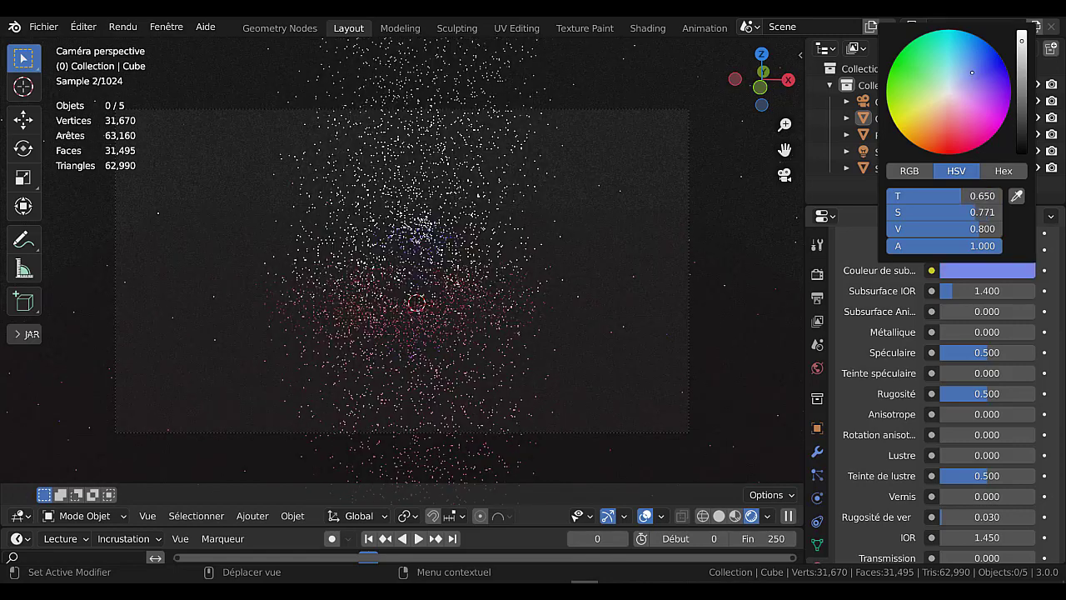
- Try a dark blue Émission color on the cube's surface shader and settle on a dark green one
scroll(880, 425, down, 3)
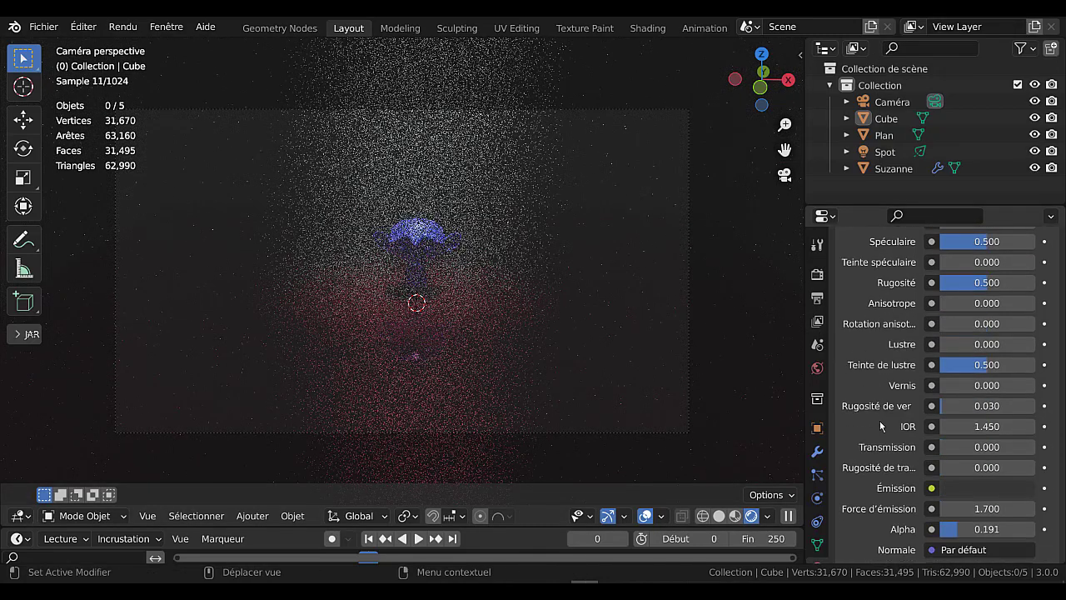
scroll(880, 426, down, 3)
click(966, 376)
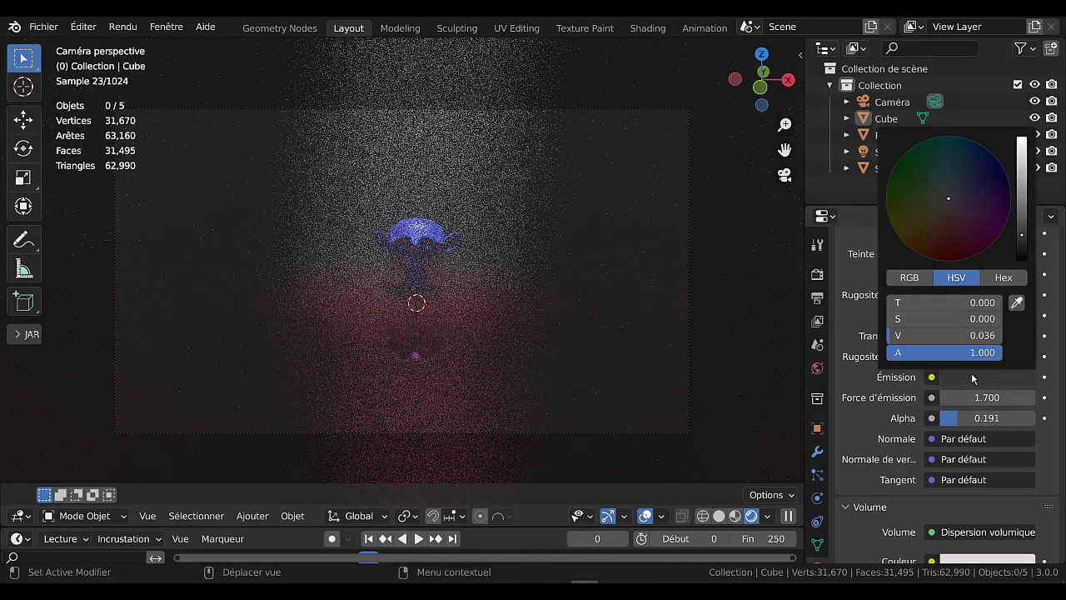
click(1023, 238)
click(986, 182)
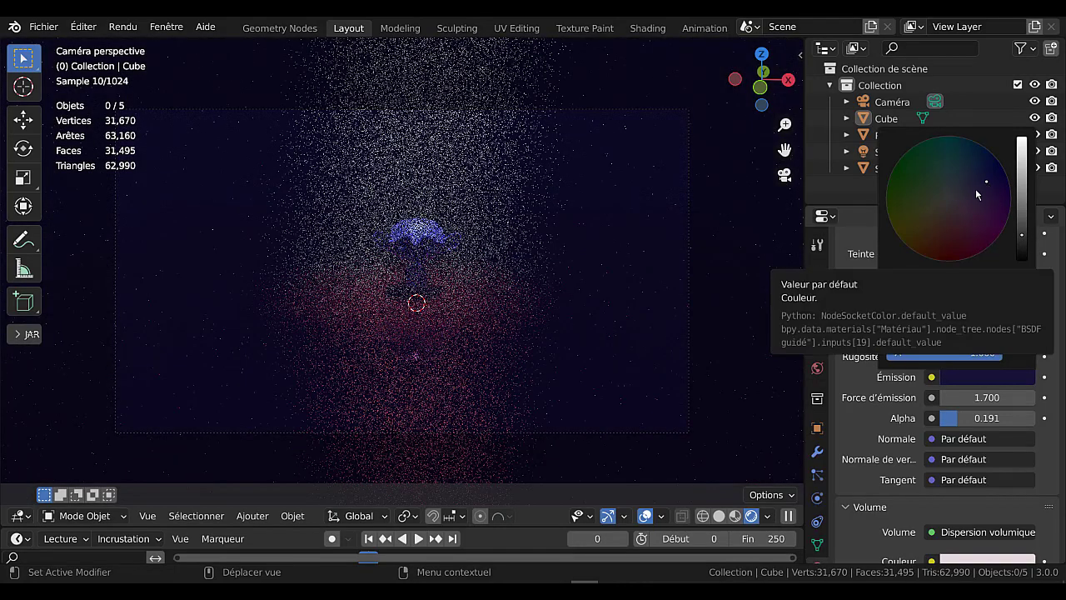
click(924, 184)
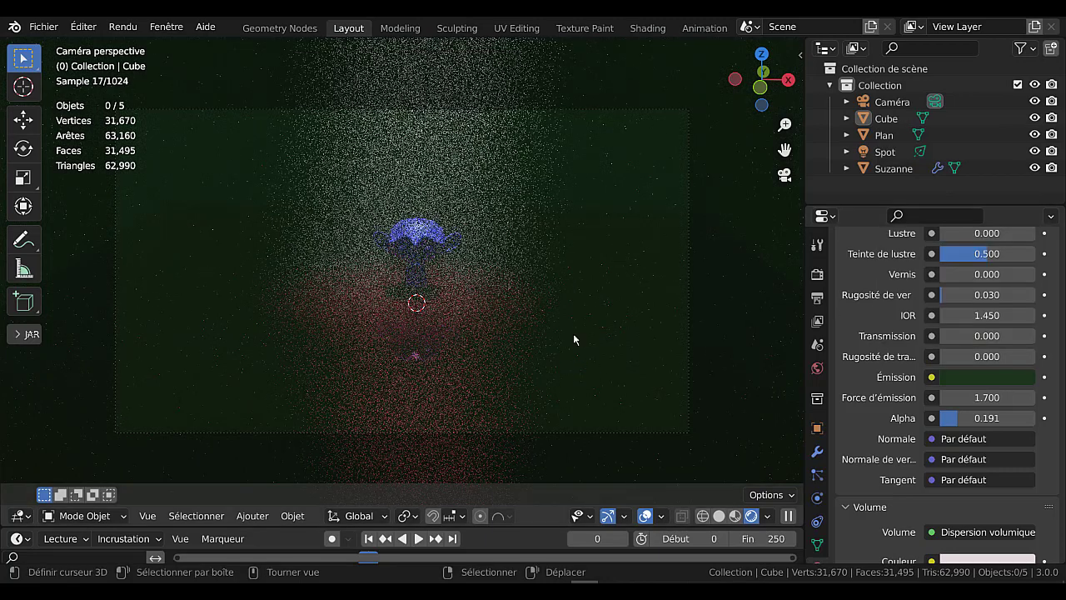
- Set the Force d'émission of the cube's surface shader to 1.500
scroll(896, 457, down, 5)
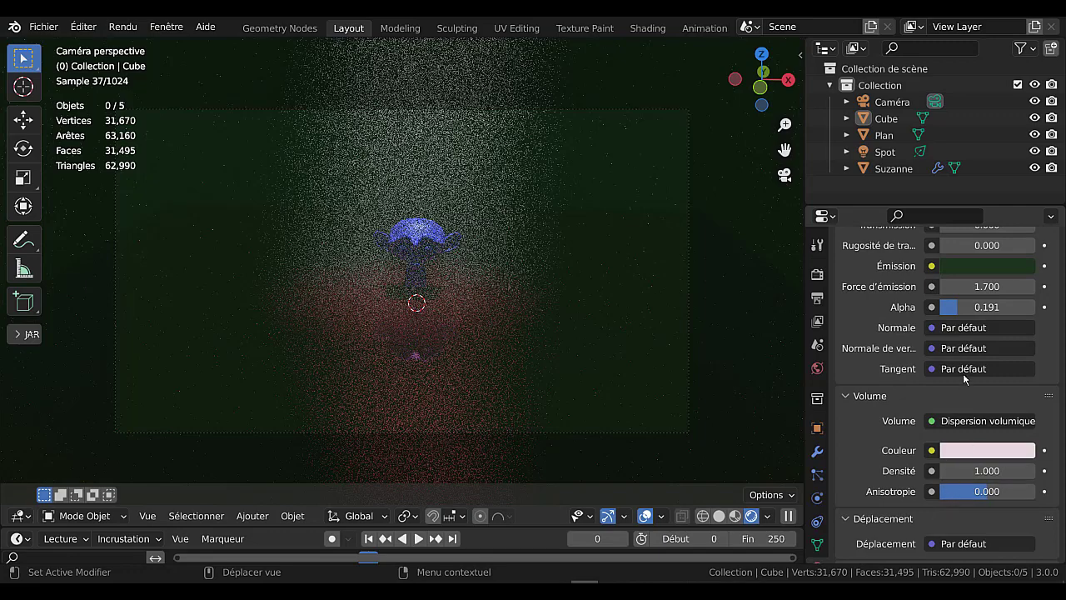
scroll(964, 375, up, 2)
scroll(973, 354, up, 1)
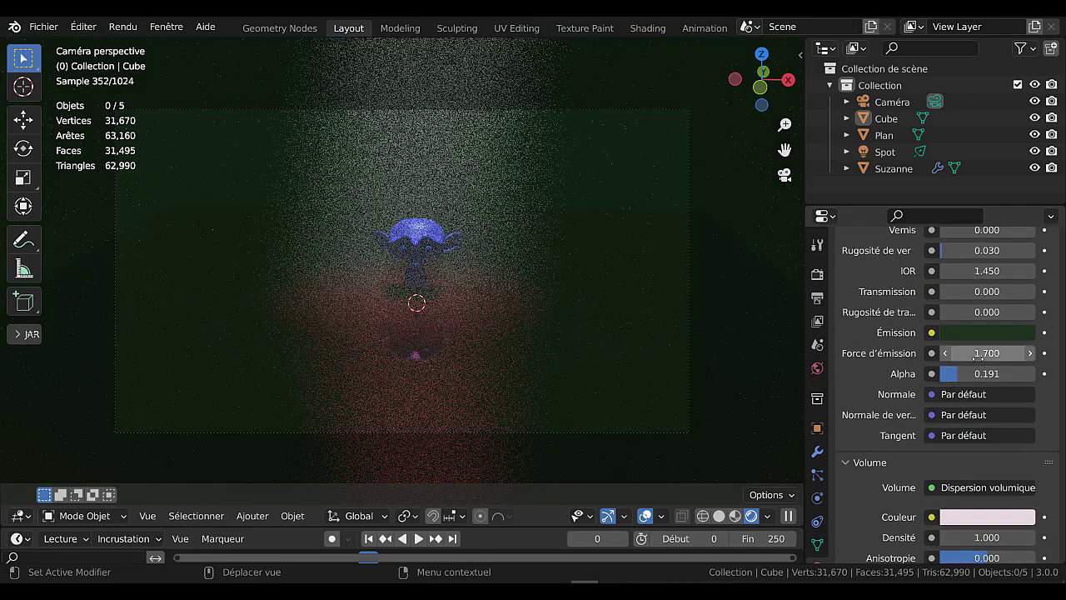
drag(977, 358, 949, 358)
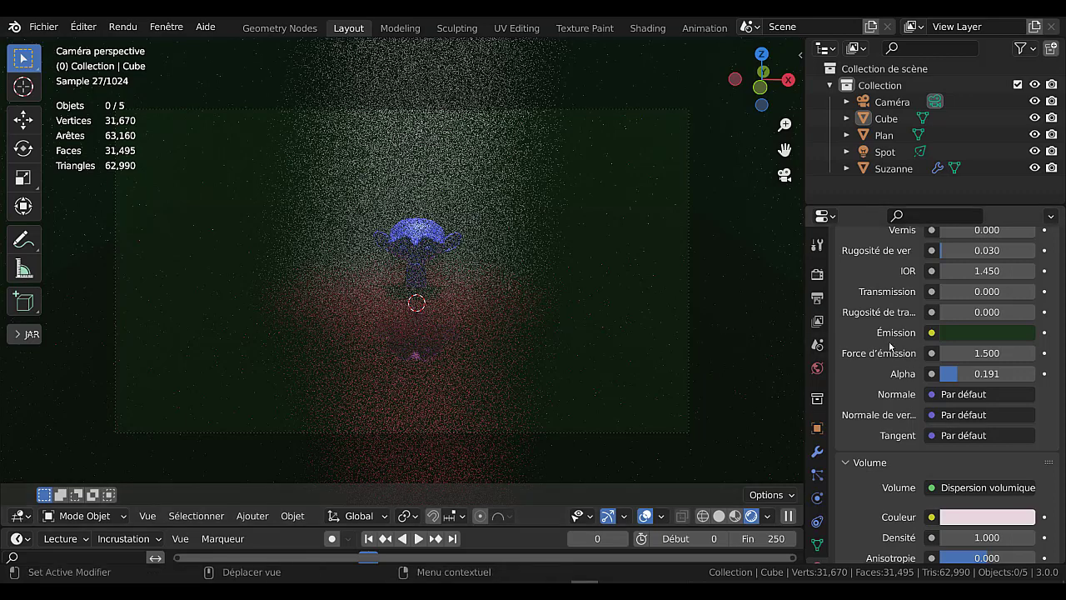
- Set Teinte de lustre, Rugosité and Spéculaire of the cube's surface shader to 0.000
scroll(889, 398, up, 6)
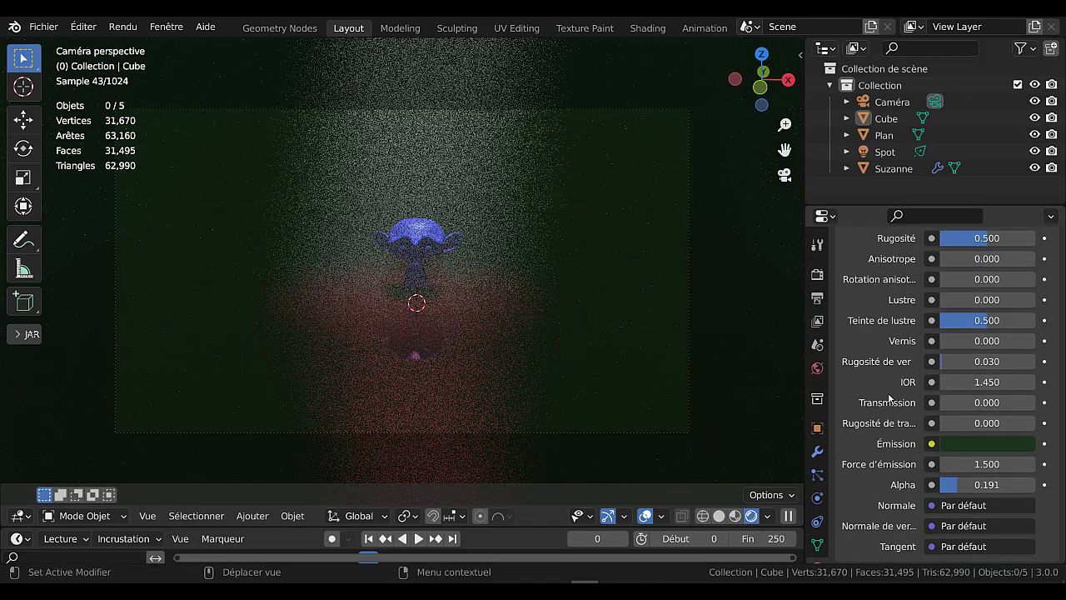
drag(981, 414, 916, 414)
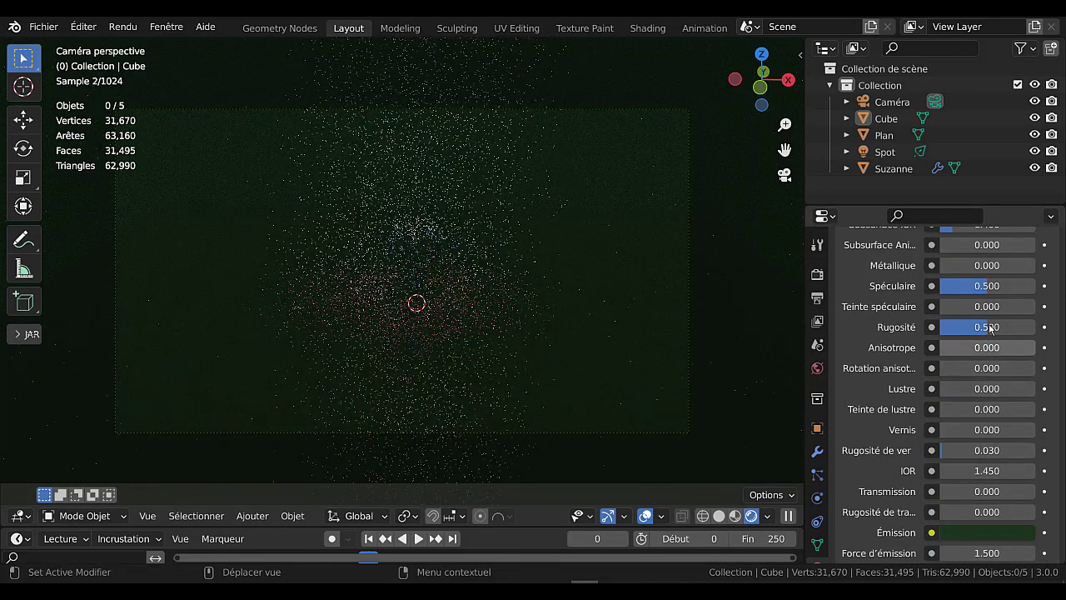
drag(991, 328, 915, 329)
drag(999, 286, 916, 286)
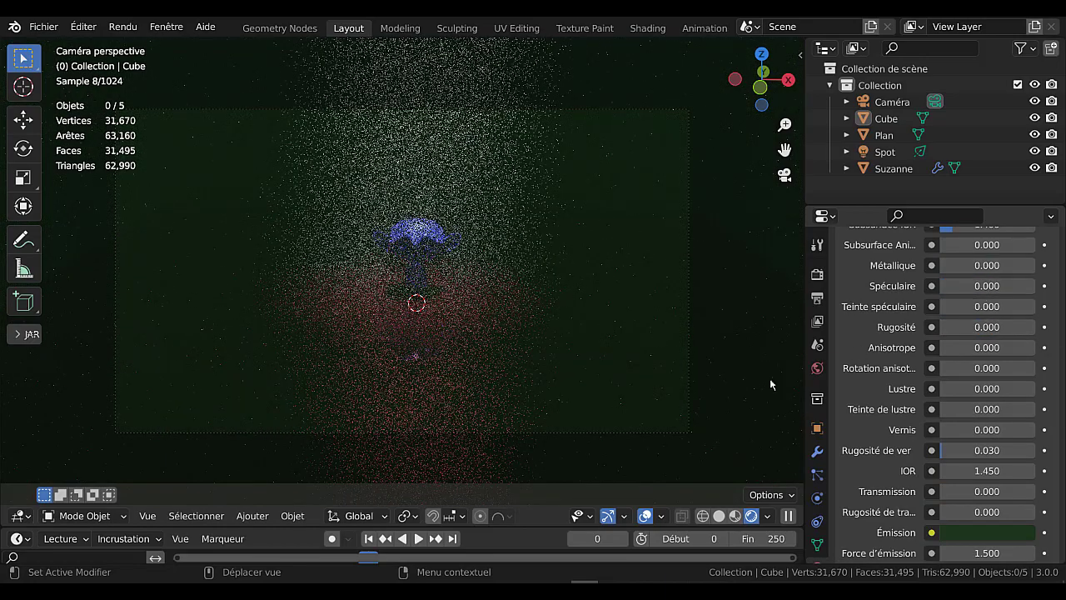
scroll(518, 419, up, 2)
scroll(518, 415, down, 2)
scroll(886, 433, down, 8)
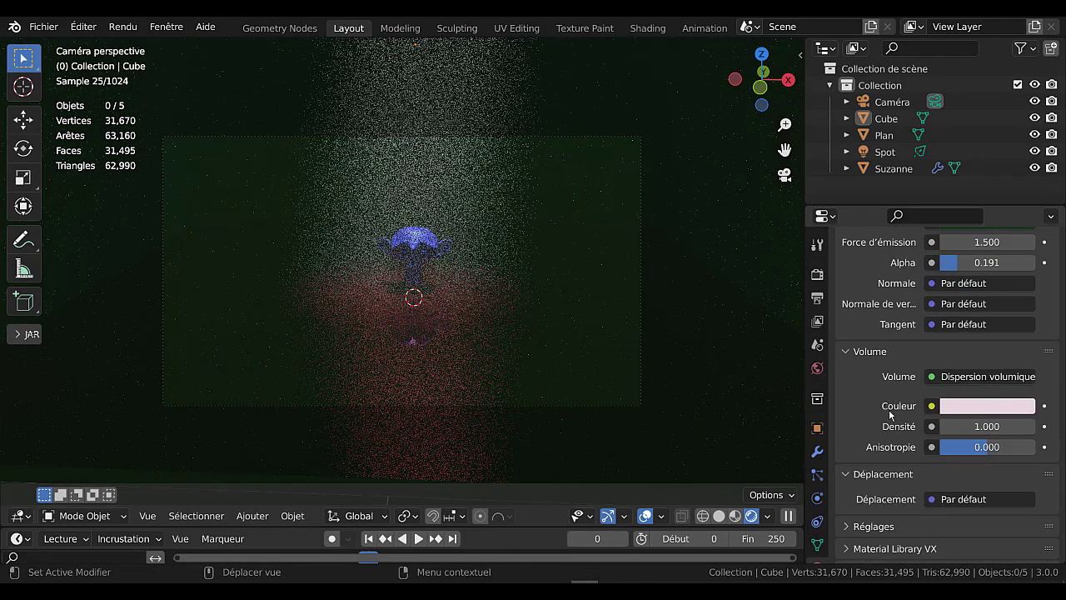
- Choose Calculs GPU as the Cycles device, and switch the scene's render engine to Eevee
click(817, 278)
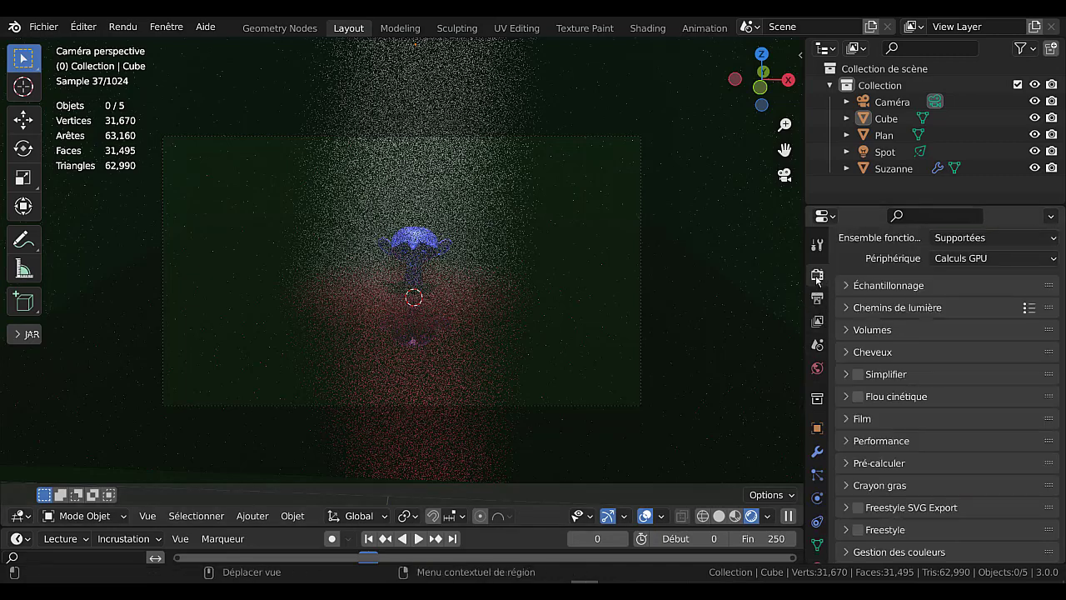
scroll(992, 270, up, 1)
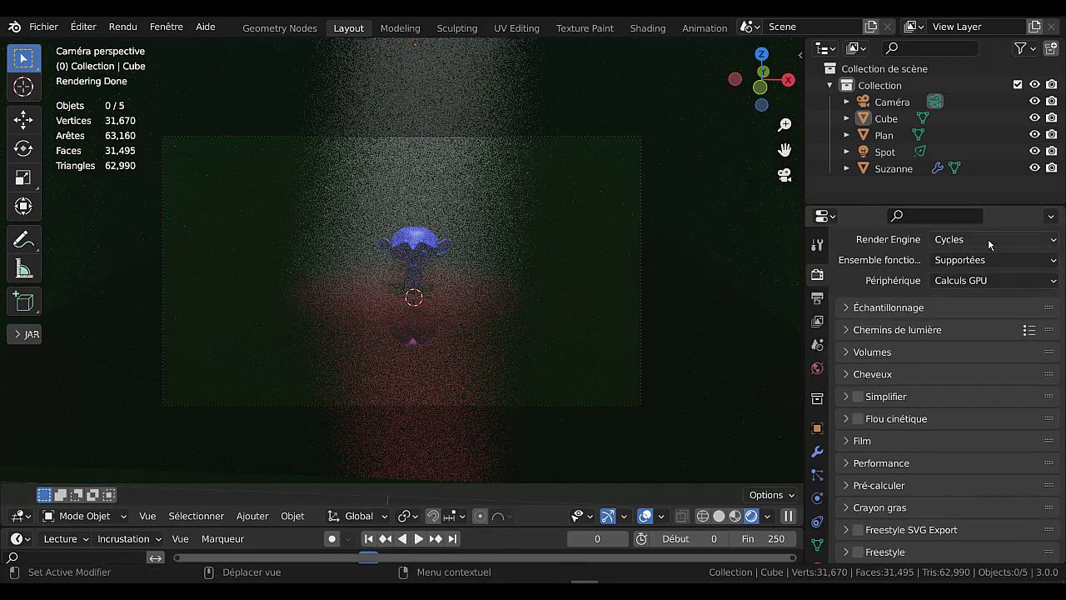
click(986, 280)
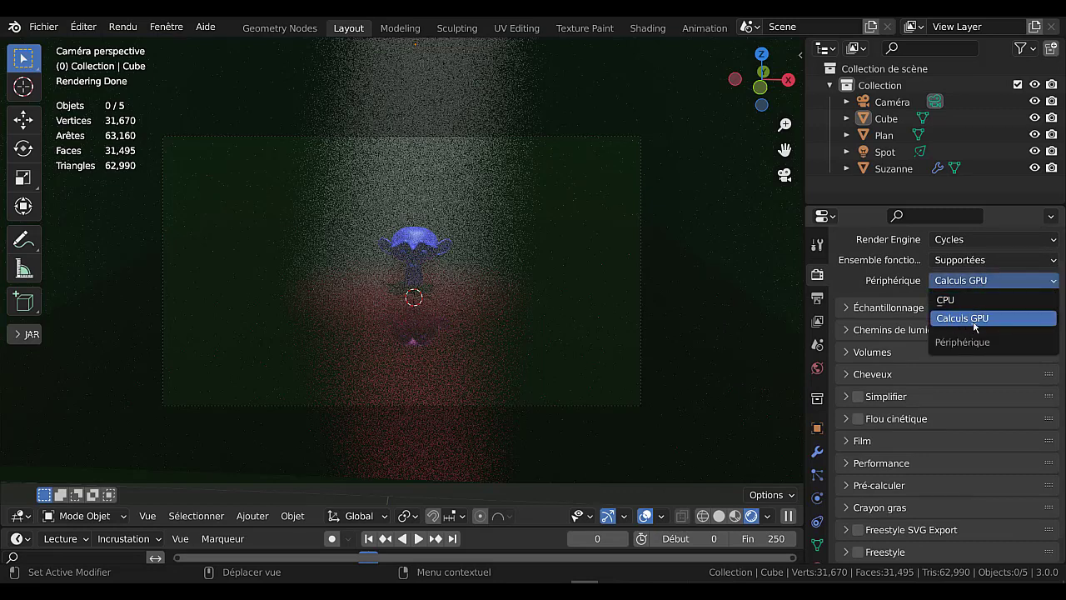
click(974, 324)
click(985, 241)
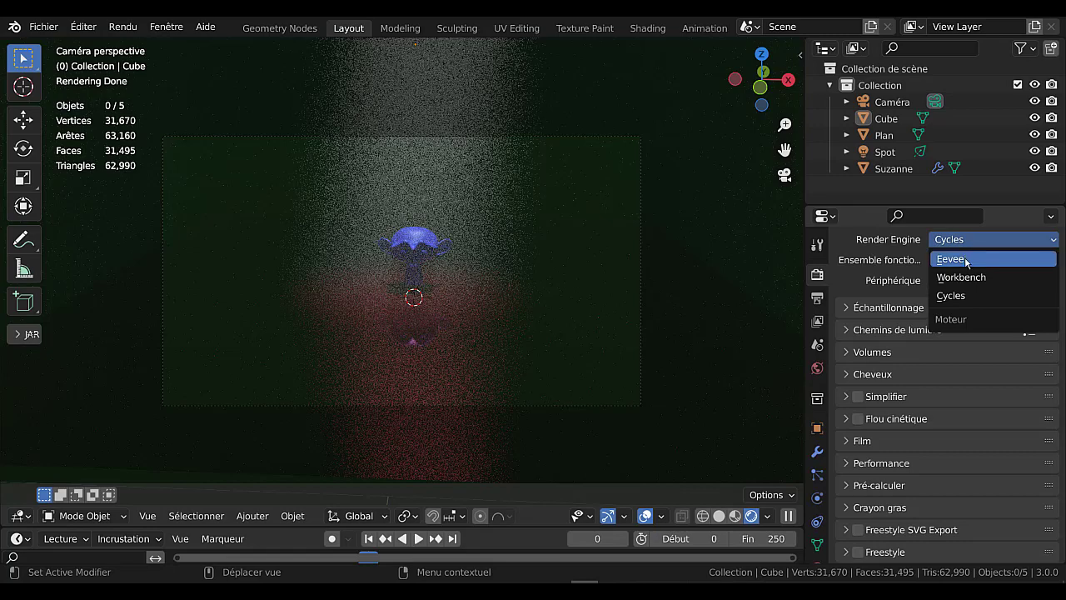
key(Return)
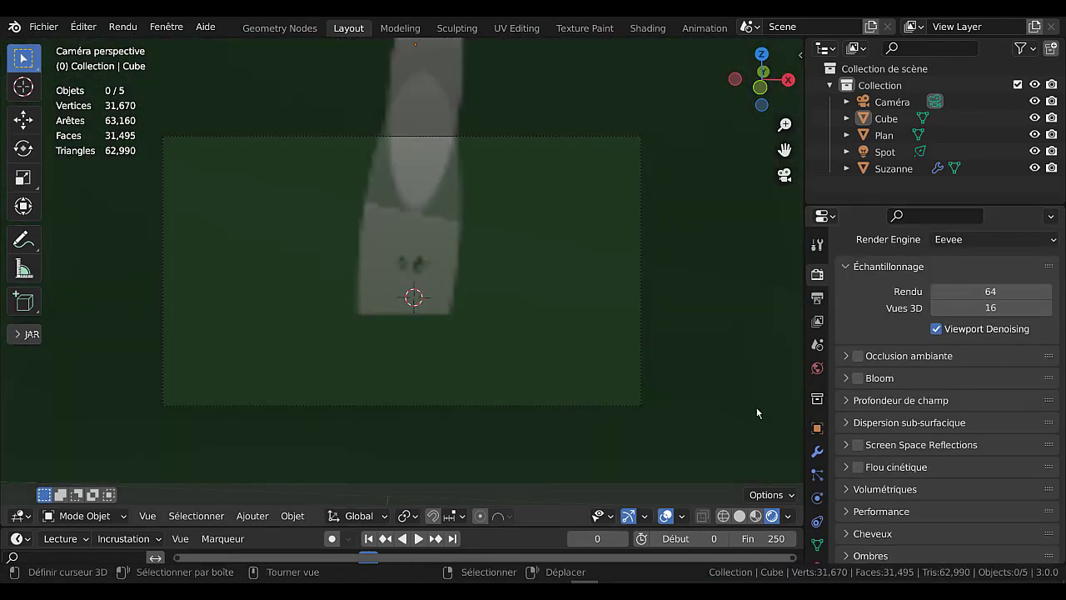
- Enable Occlusion ambiante, Bloom and Screen Space Reflections in the Eevee render settings
click(858, 355)
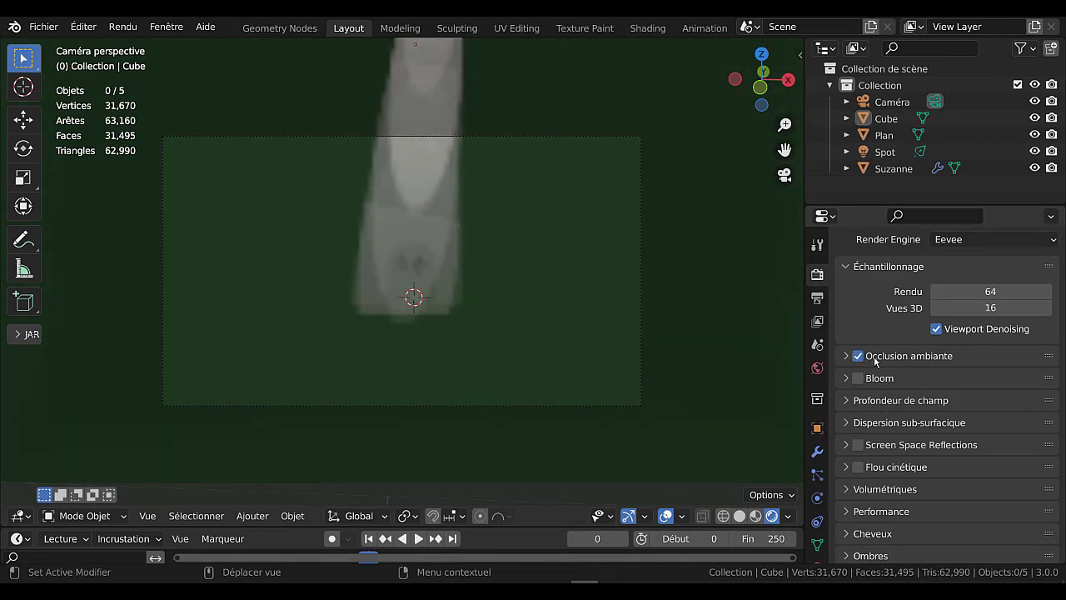
click(859, 379)
scroll(863, 396, down, 3)
click(857, 378)
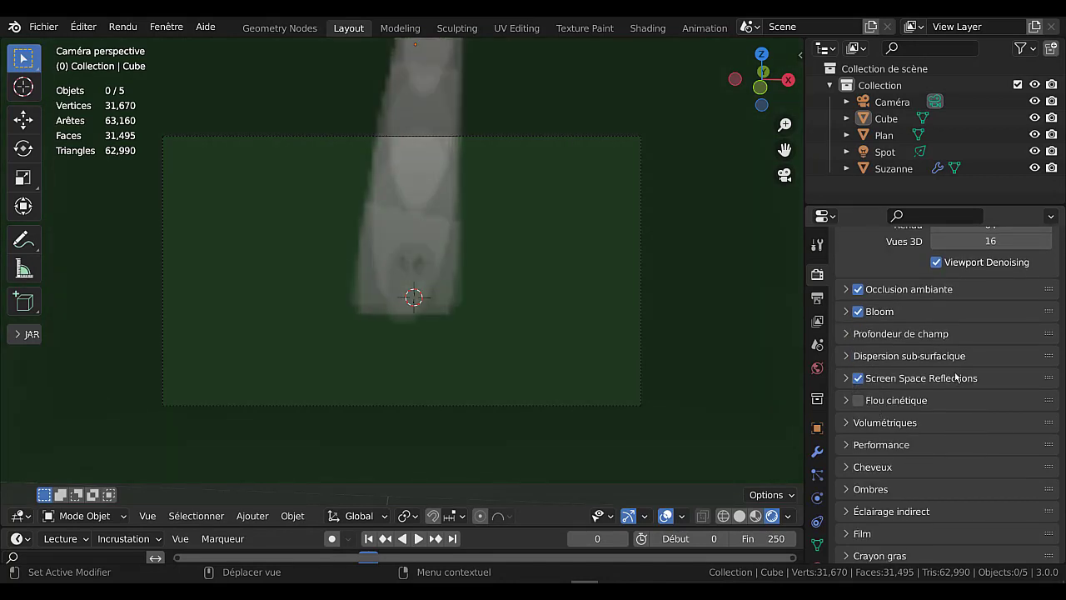
- Select the fog cube and remove the BSDF guidé surface shader from its material
scroll(686, 385, down, 3)
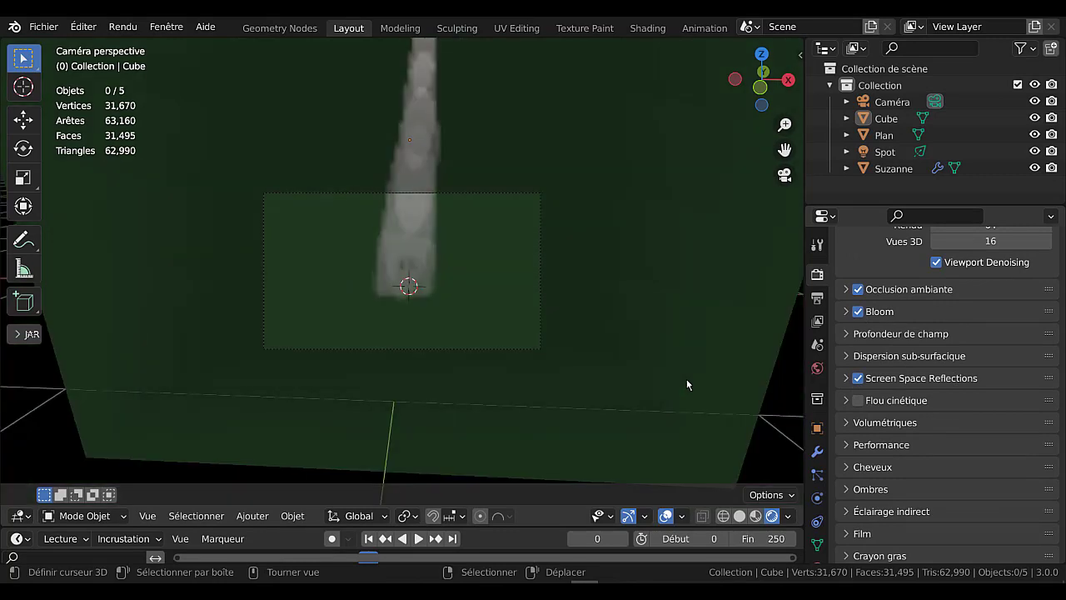
scroll(686, 383, down, 2)
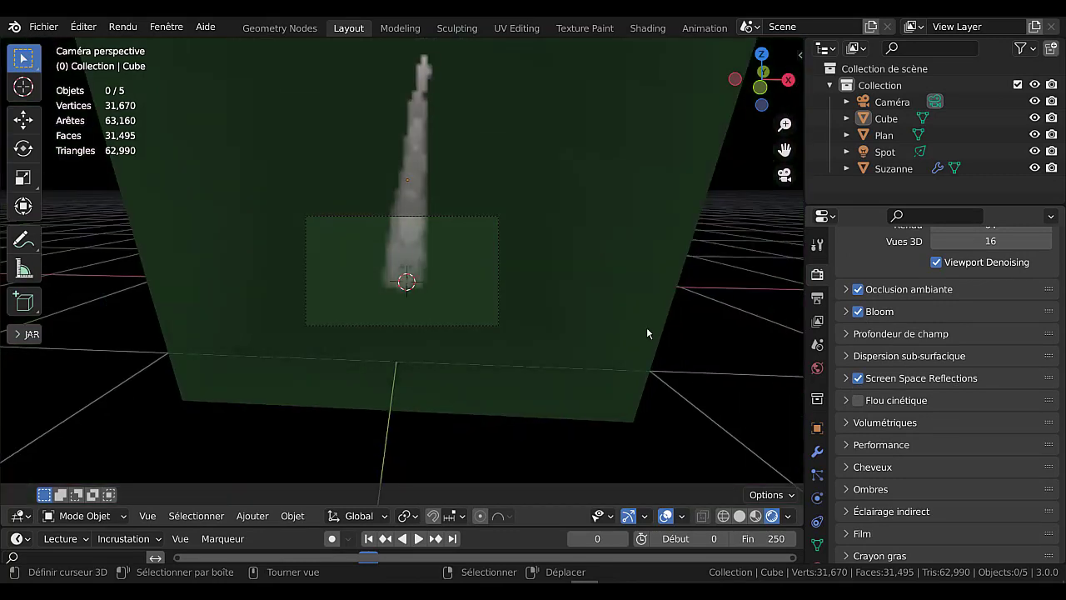
click(647, 326)
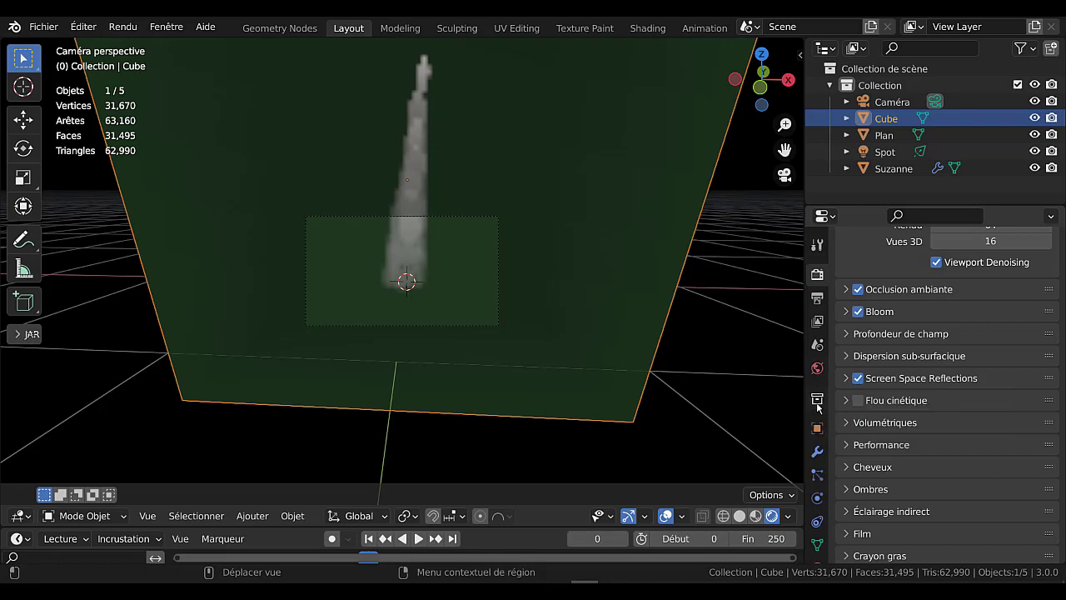
scroll(817, 525, down, 2)
click(817, 514)
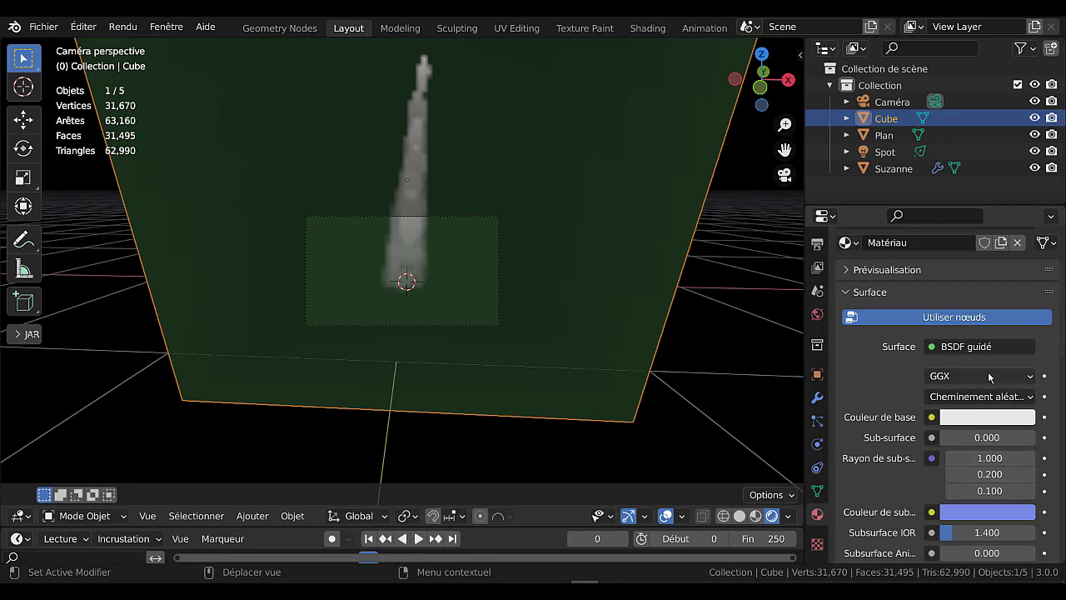
click(991, 348)
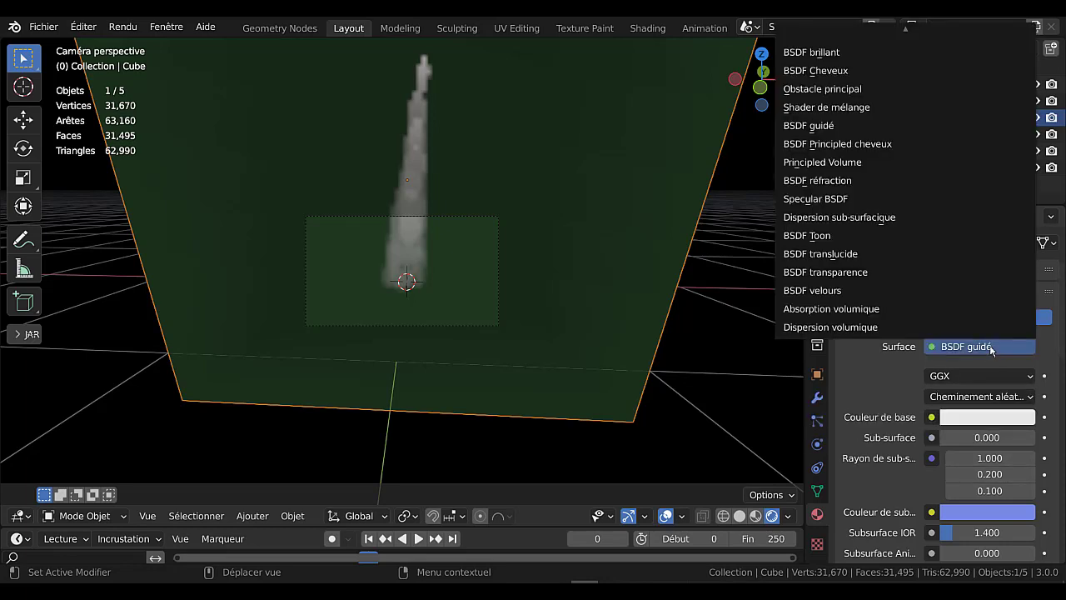
scroll(839, 187, up, 5)
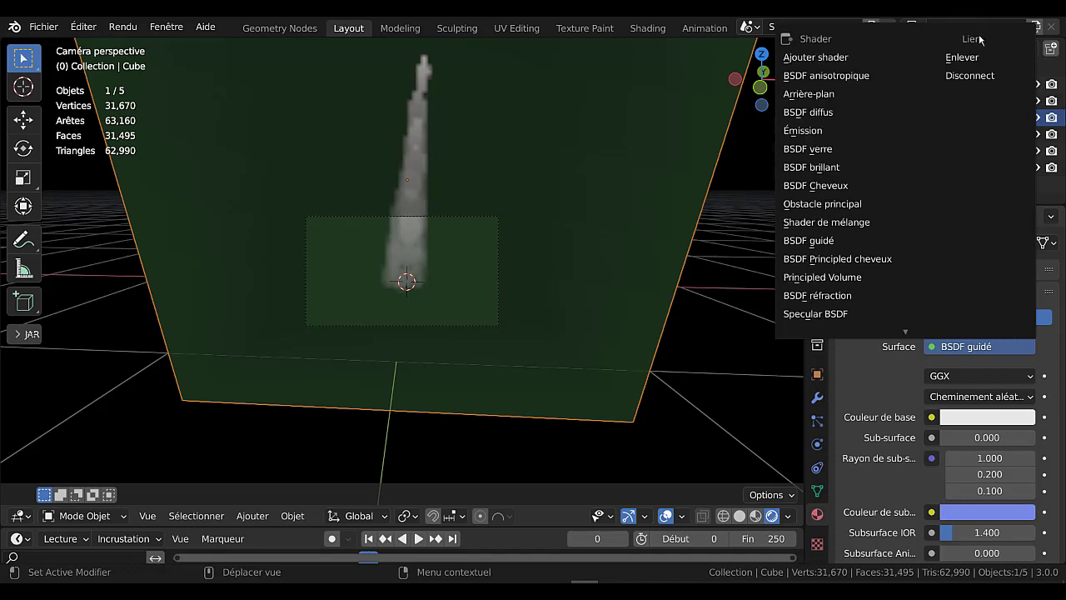
click(965, 59)
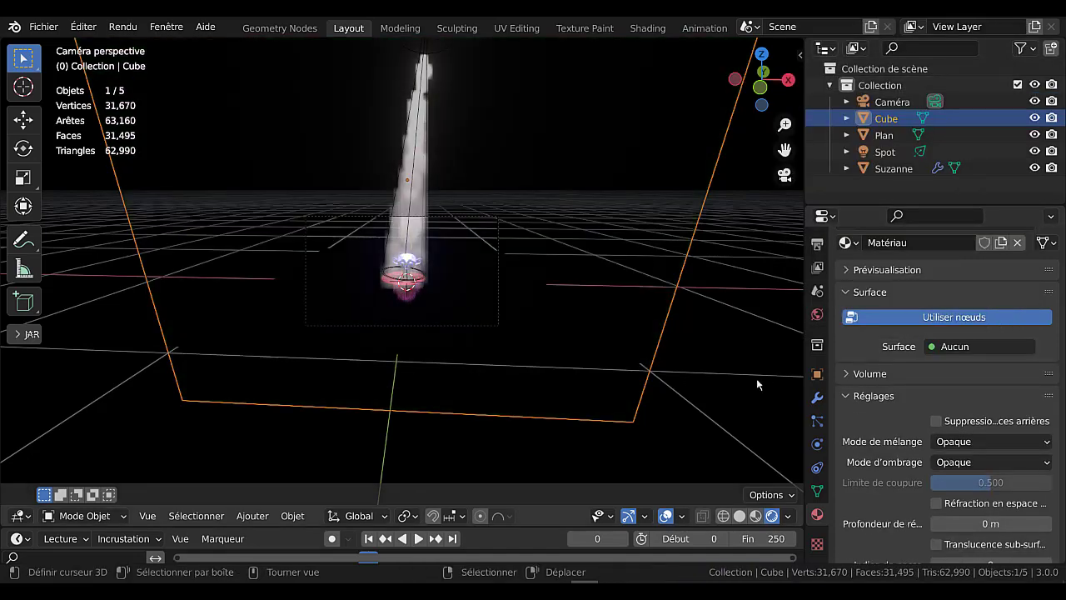
- Set the cube's volume Densité to 0.400 and Anisotropie to -0.740, and check the light beam outside the camera view
key(KP_0)
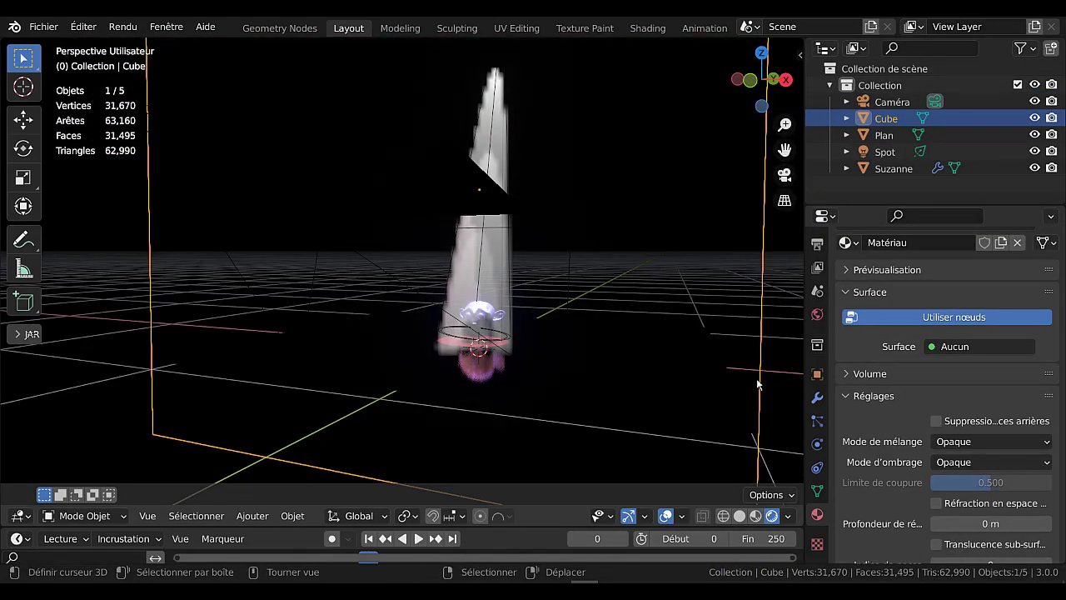
middle_drag(569, 398, 629, 395)
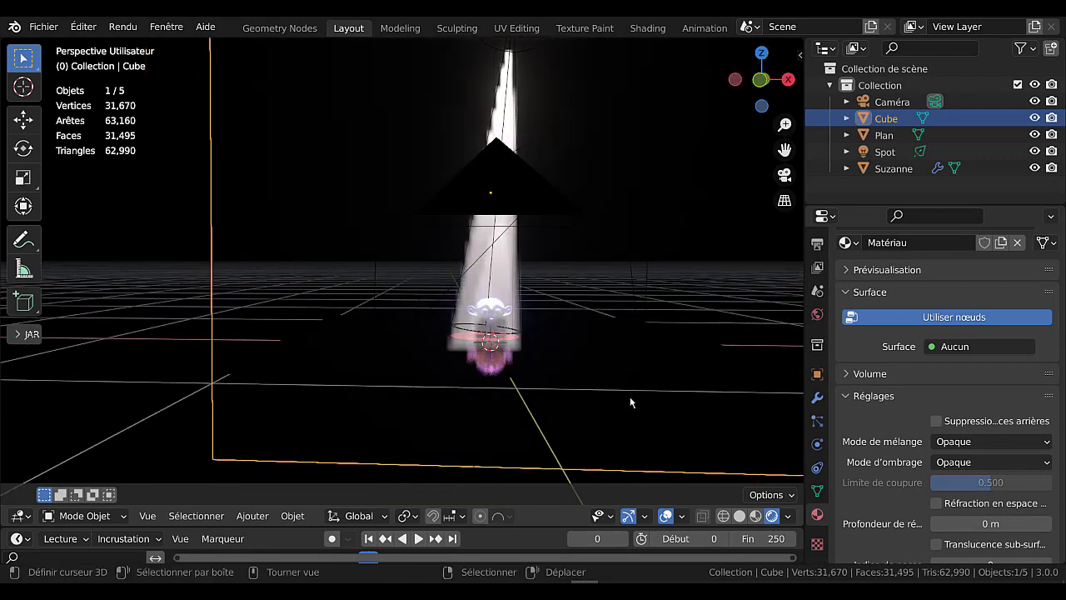
scroll(598, 394, up, 2)
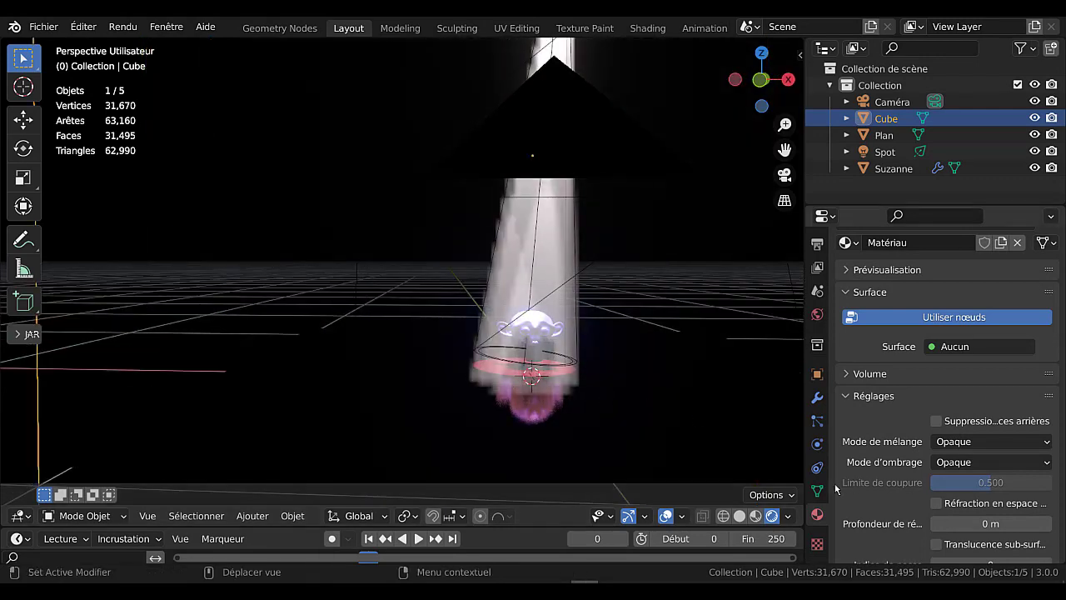
click(846, 374)
drag(962, 473, 979, 448)
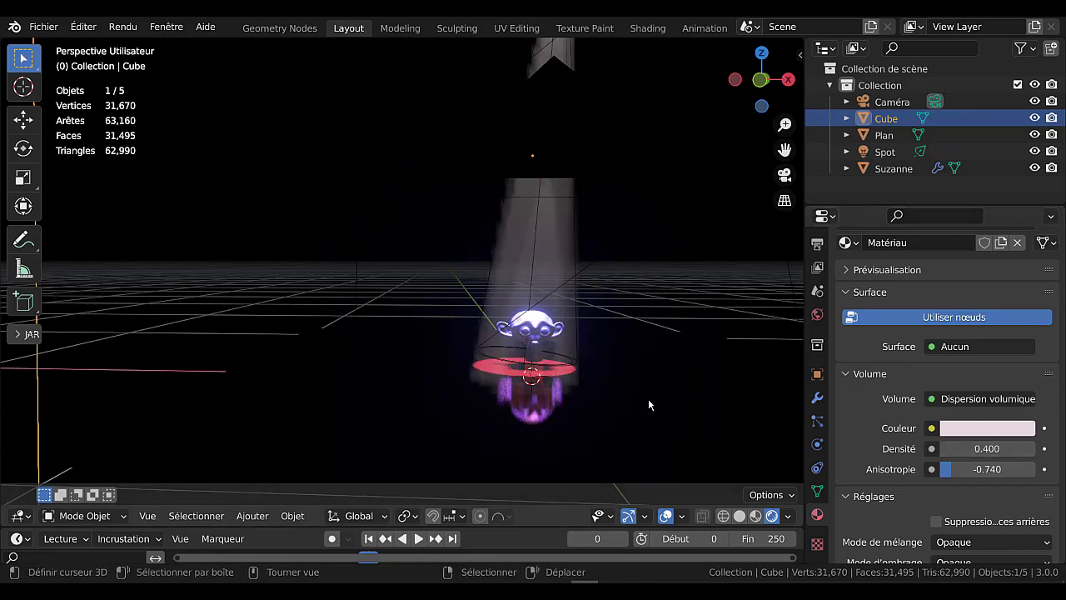
scroll(596, 364, up, 3)
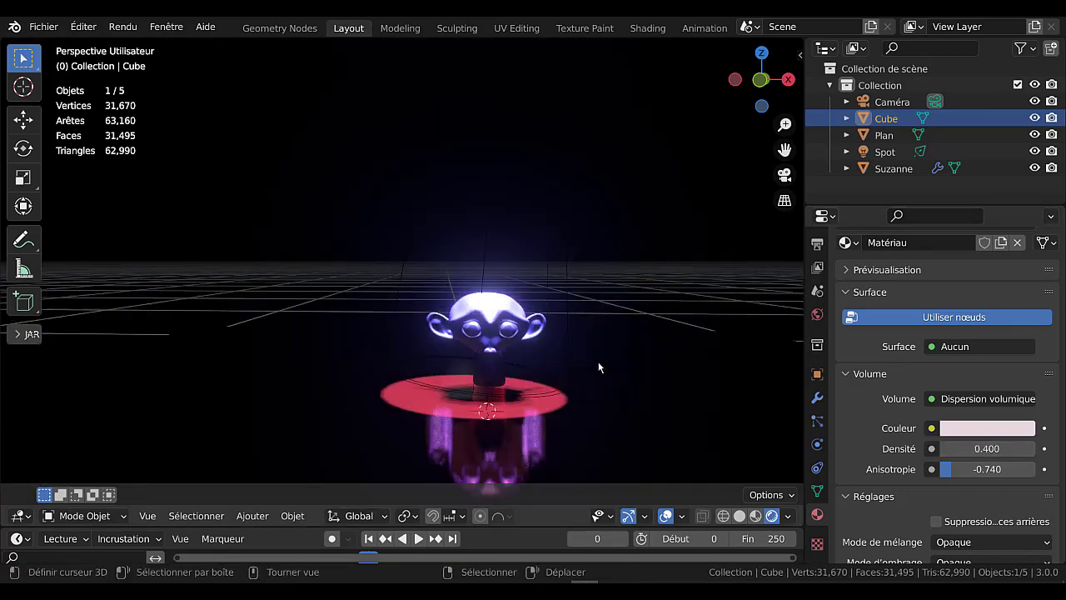
shift+middle_drag(635, 328, 609, 283)
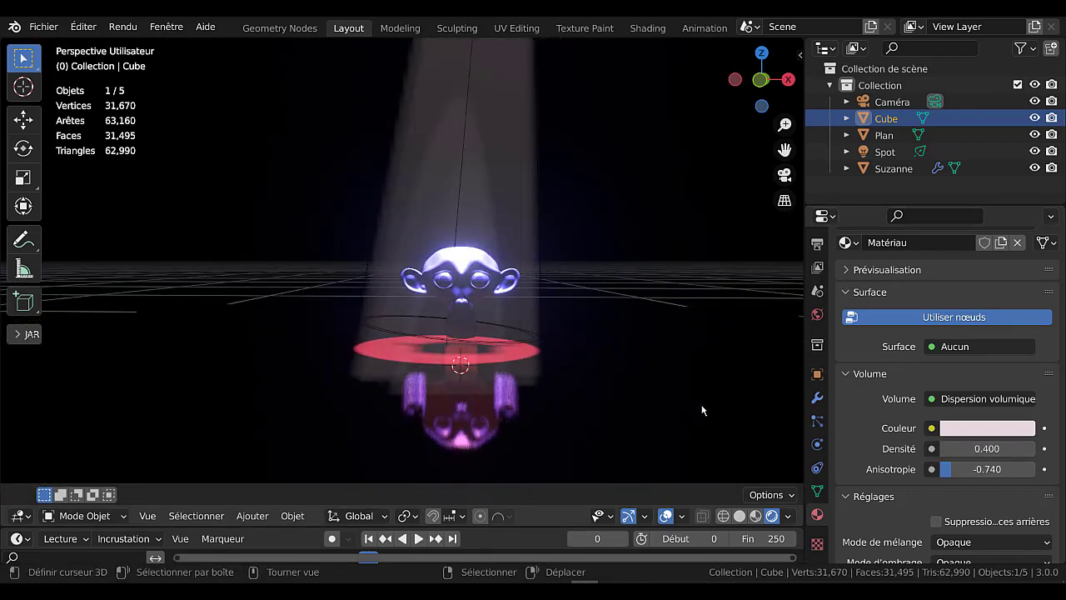
- Select the floor plane and raise its material's Rugosité to 0.876
click(623, 431)
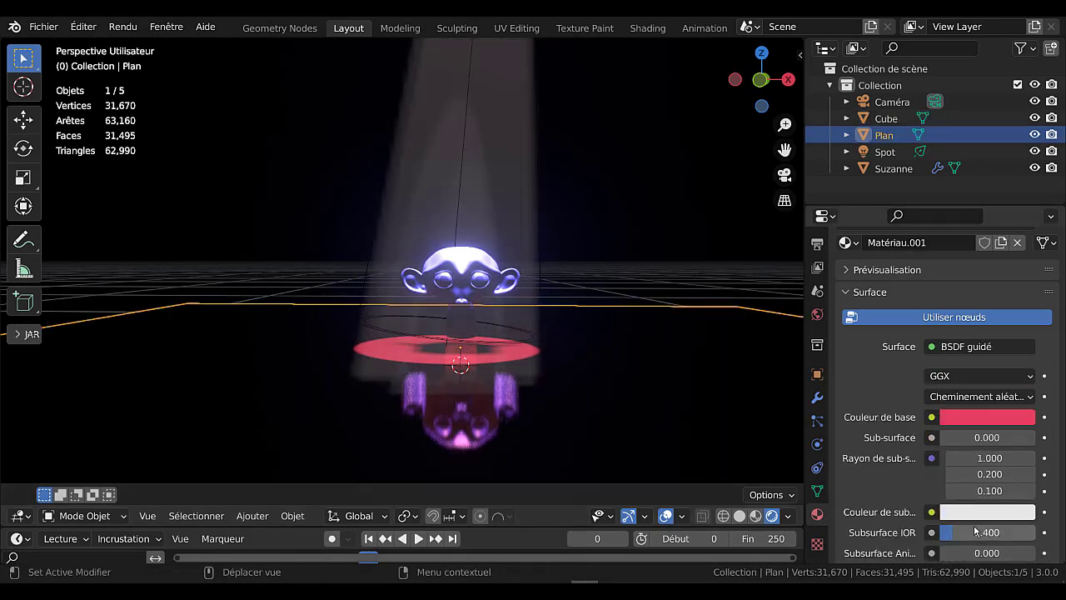
scroll(976, 532, down, 2)
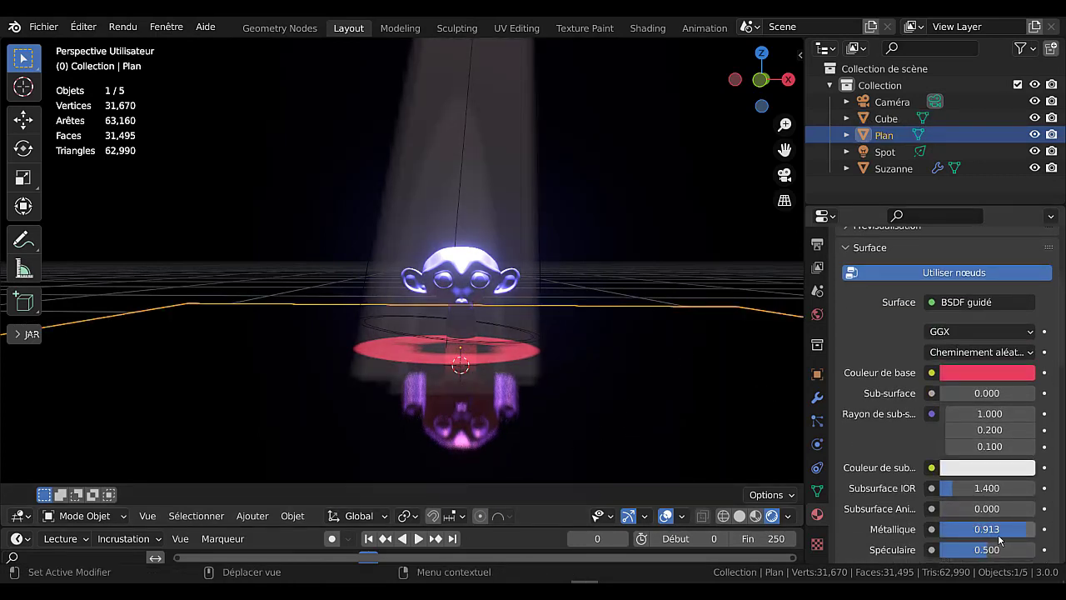
scroll(978, 534, down, 2)
drag(956, 549, 1023, 550)
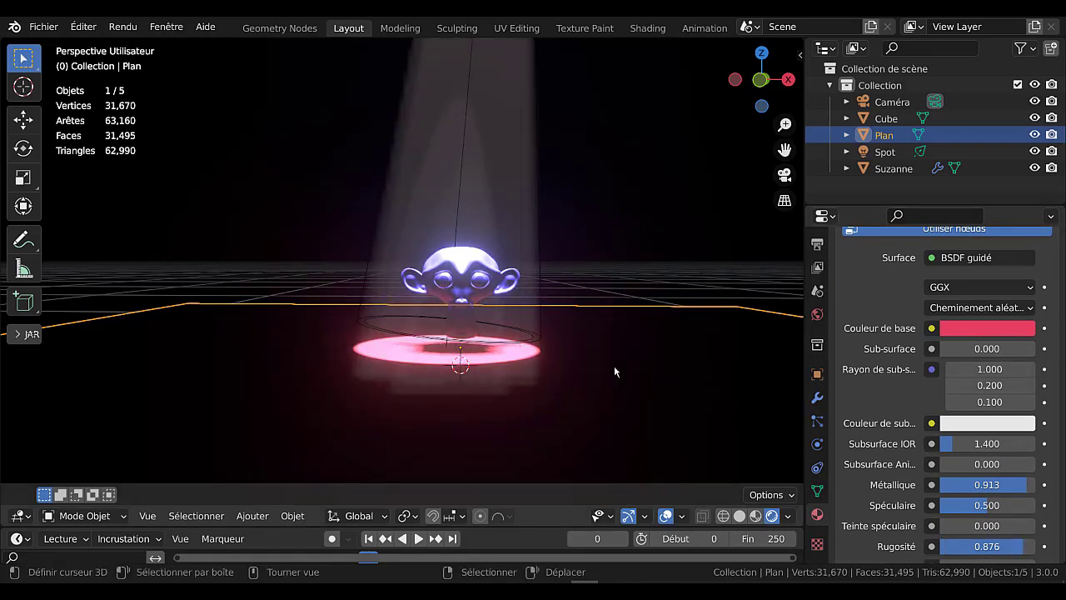
- Select the fog cube and set its volume Anisotropie to -0.624 and Densité to 0.200
click(552, 361)
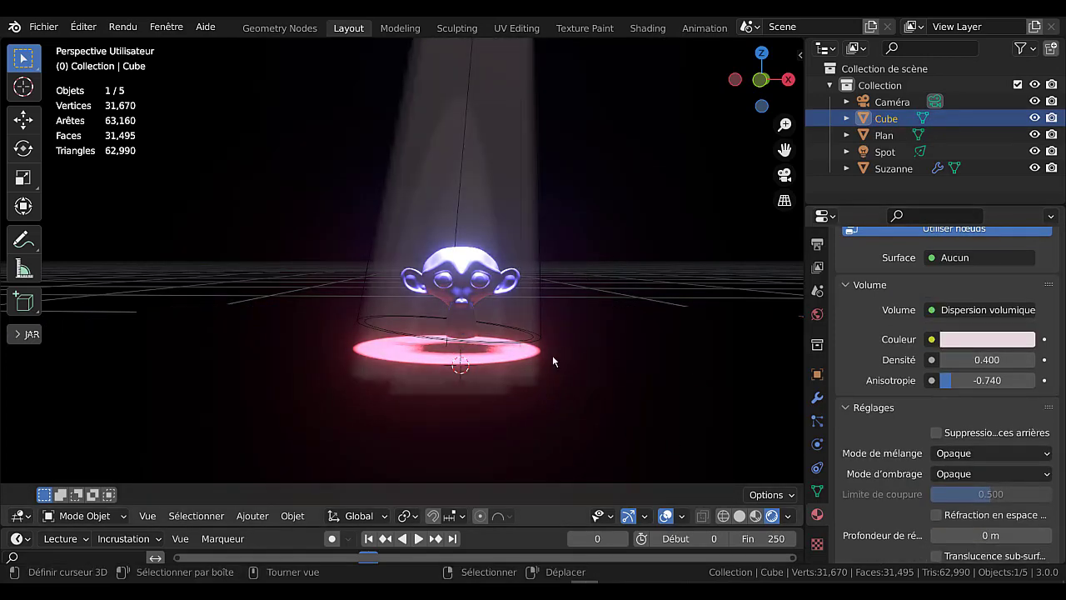
scroll(553, 358, up, 2)
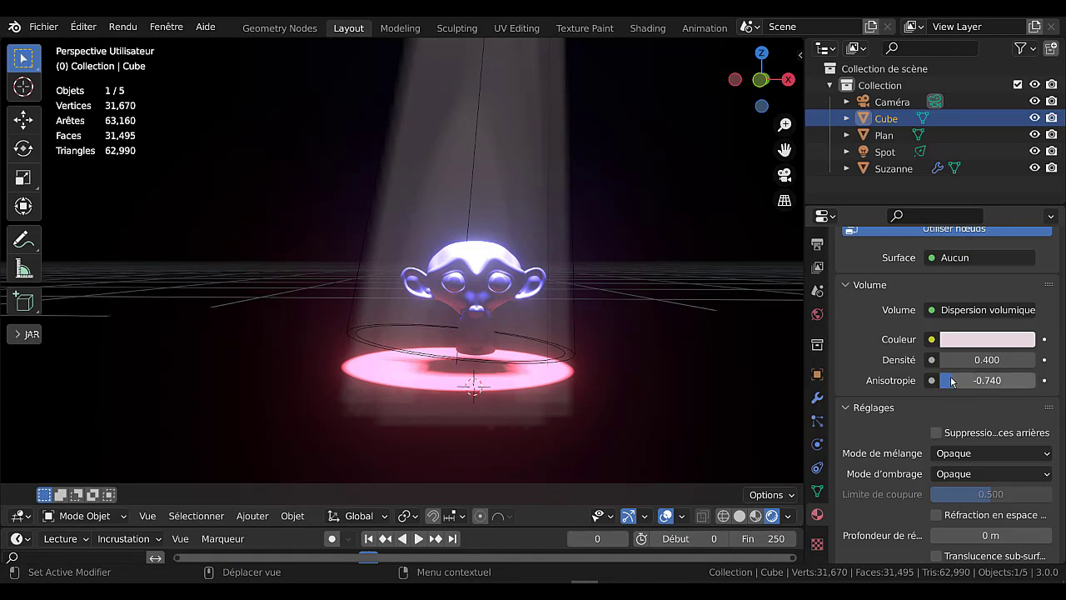
mouse_move(952, 381)
mouse_down()
mouse_move(1035, 380)
mouse_move(957, 380)
mouse_up()
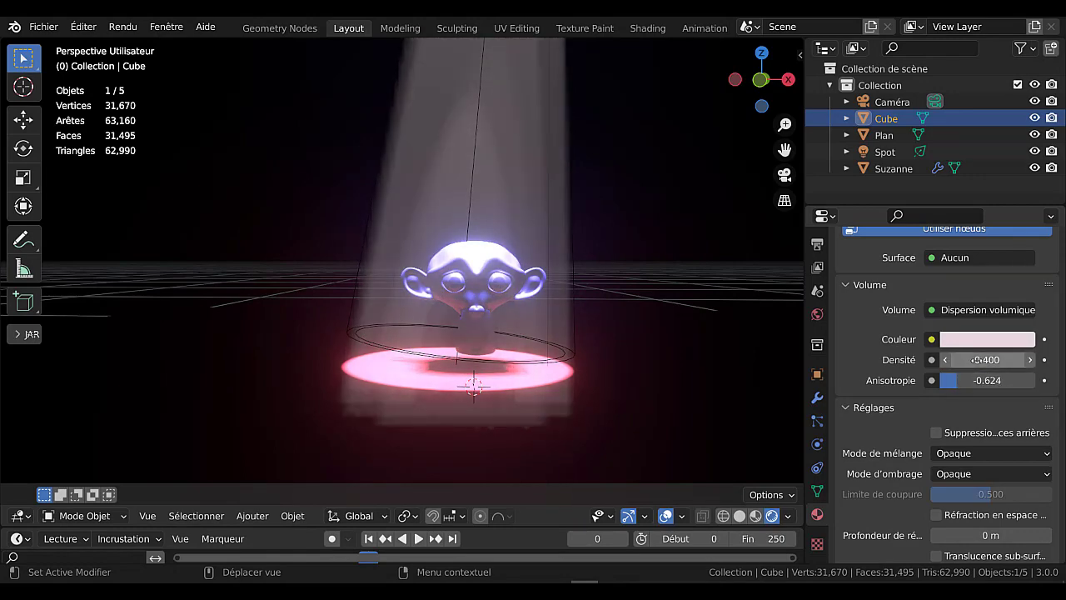
drag(977, 359, 975, 359)
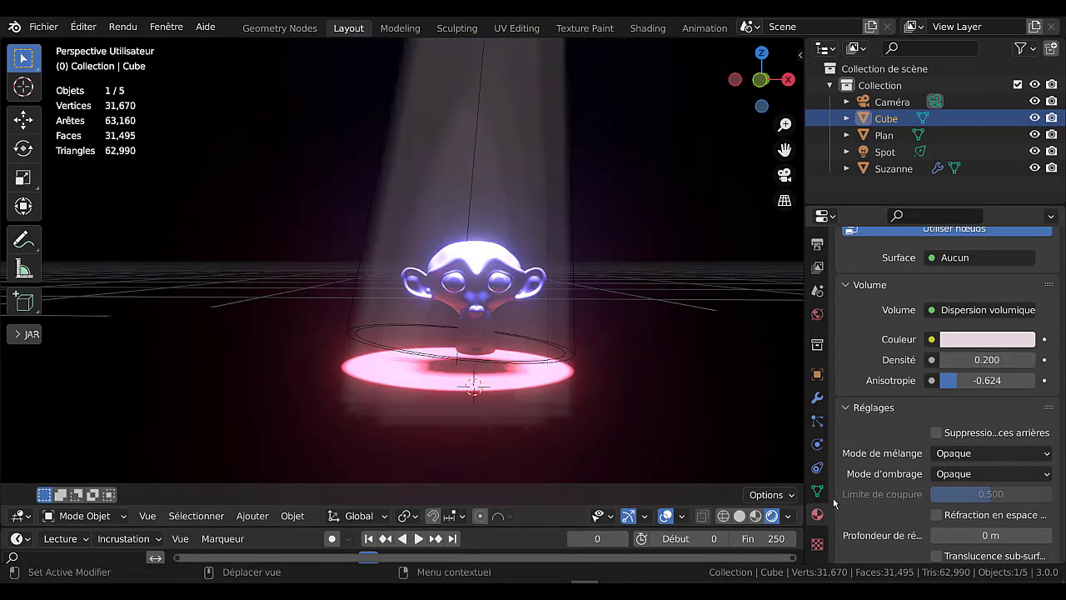
- In the Eevee render settings, set the Bloom Limite to 0.603 and Intensité to 0.069
click(817, 316)
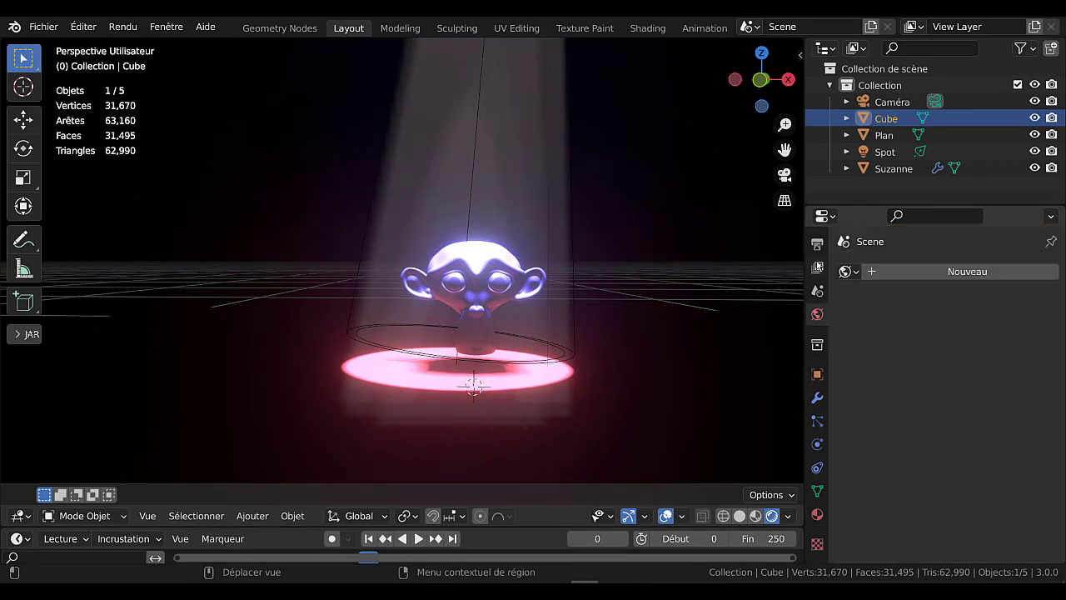
click(816, 243)
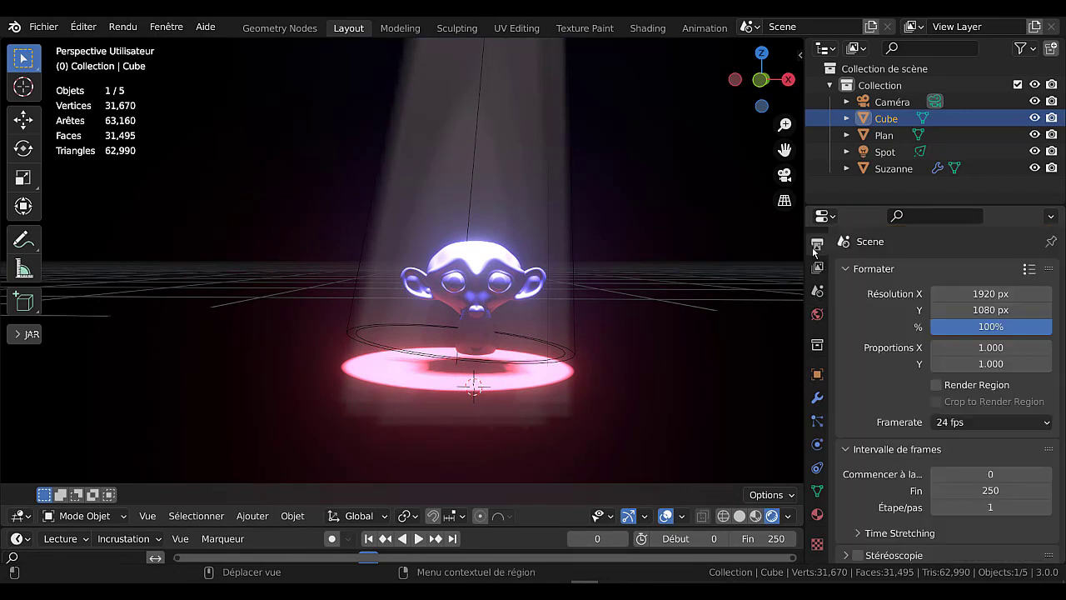
scroll(817, 245, up, 2)
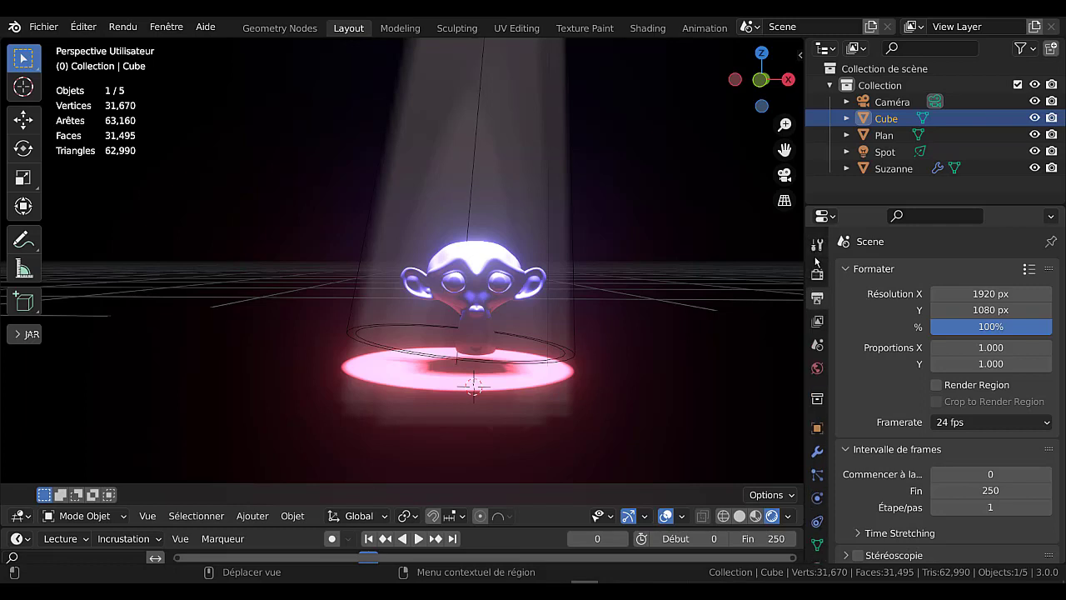
click(816, 275)
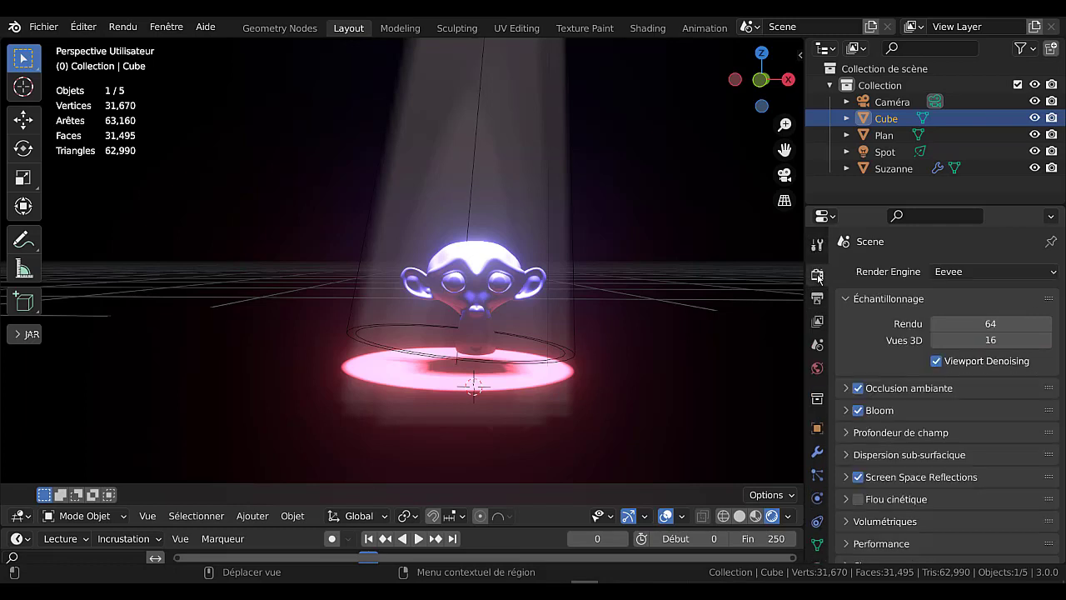
click(846, 411)
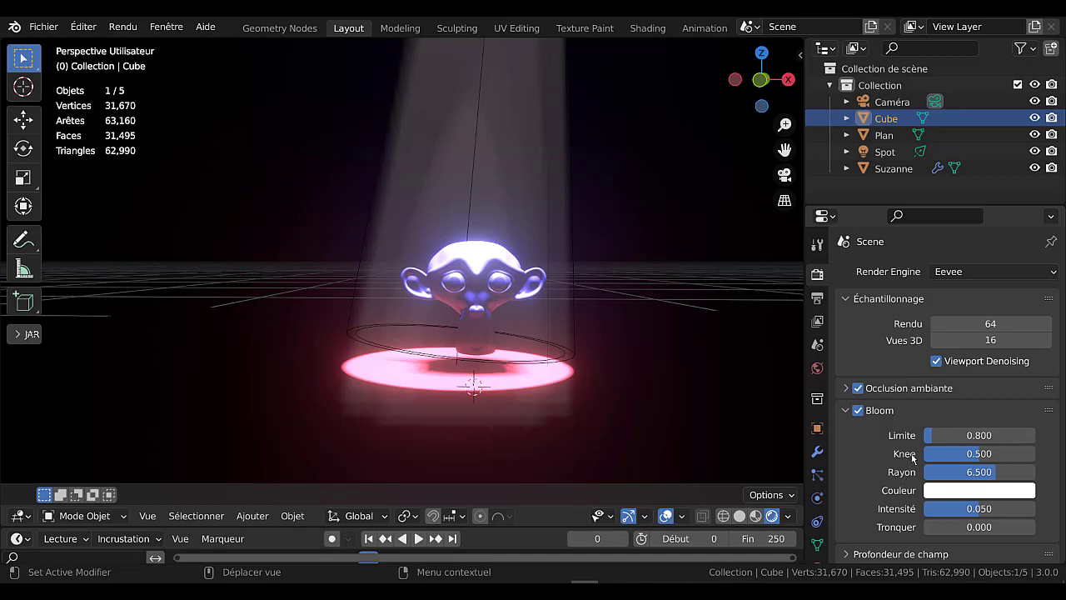
mouse_move(958, 434)
mouse_down()
mouse_move(933, 435)
mouse_move(979, 434)
mouse_up()
drag(948, 435, 930, 435)
drag(974, 515, 999, 511)
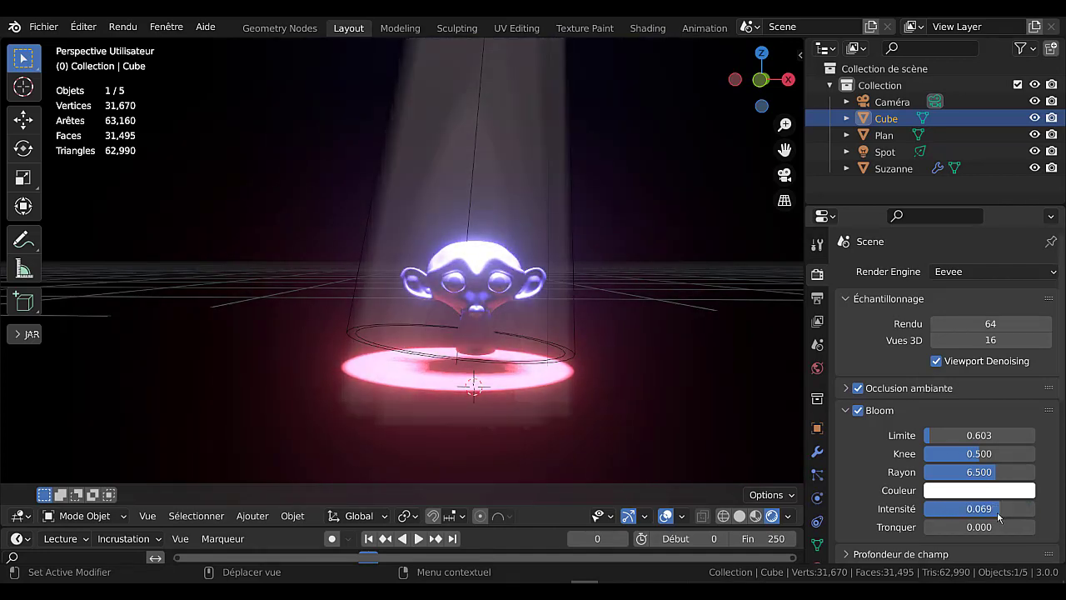
- Switch Bloom off and back on to compare its effect on the scene
scroll(922, 524, down, 2)
scroll(876, 449, up, 2)
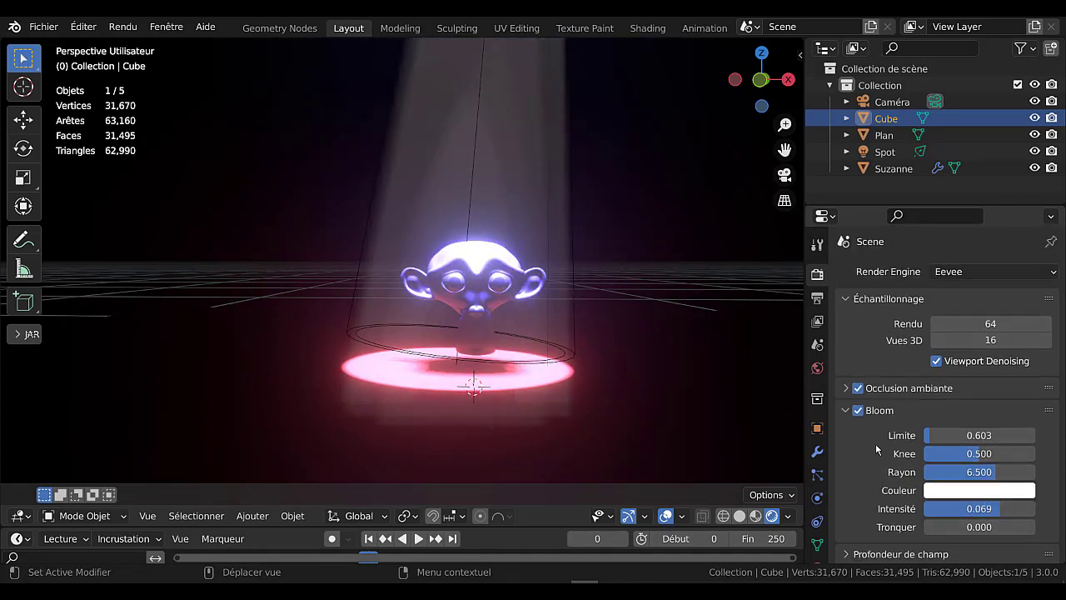
click(859, 411)
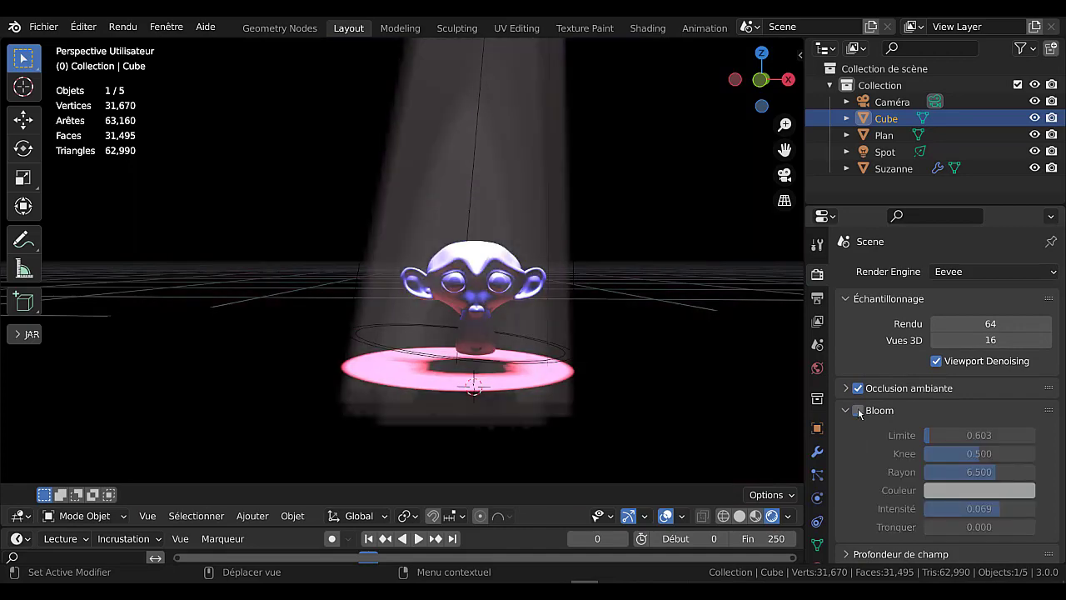
click(858, 410)
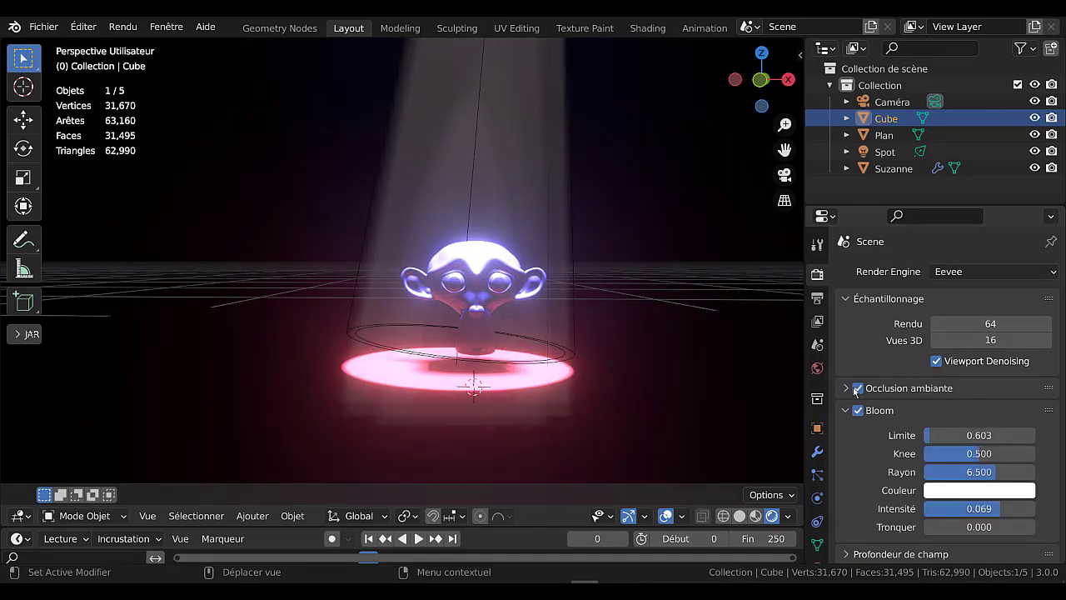
- Try a light green and a dark red as the Bloom Couleur
click(998, 491)
click(922, 313)
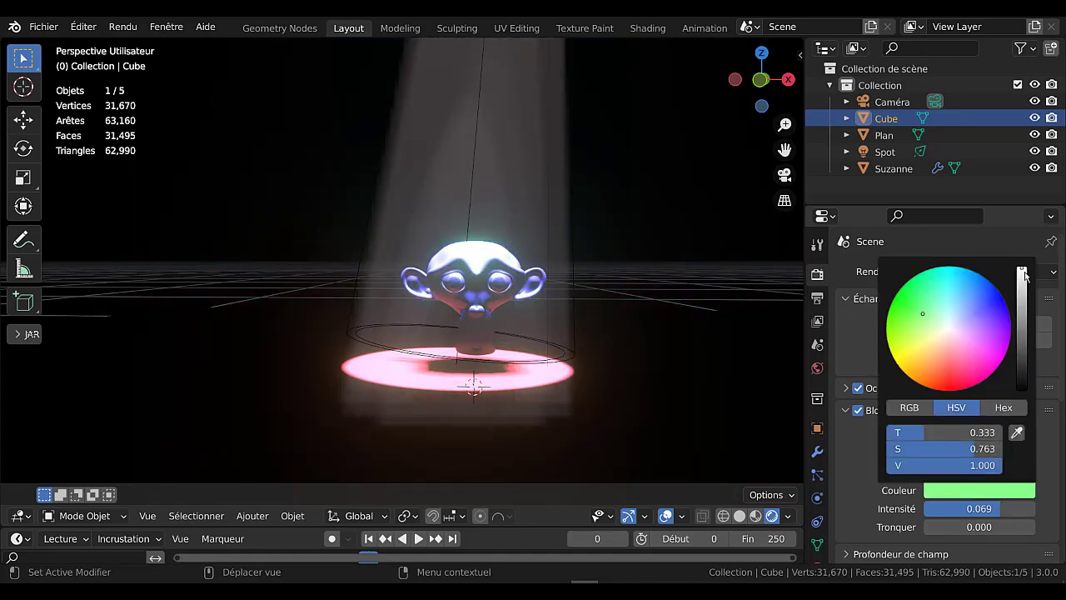
mouse_move(1023, 275)
mouse_down()
mouse_move(1023, 345)
mouse_move(1021, 297)
mouse_up()
click(951, 384)
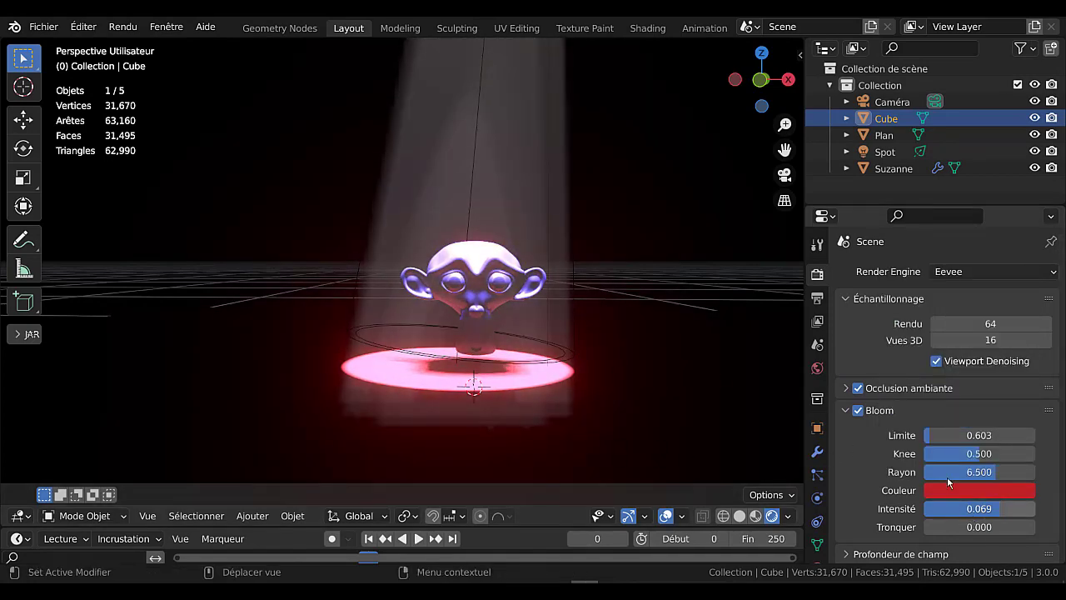
- Lower the Bloom Limite to 0.000 and change its Couleur to green
mouse_move(930, 438)
mouse_down()
mouse_move(973, 438)
mouse_move(922, 438)
mouse_up()
click(968, 489)
drag(912, 328, 874, 327)
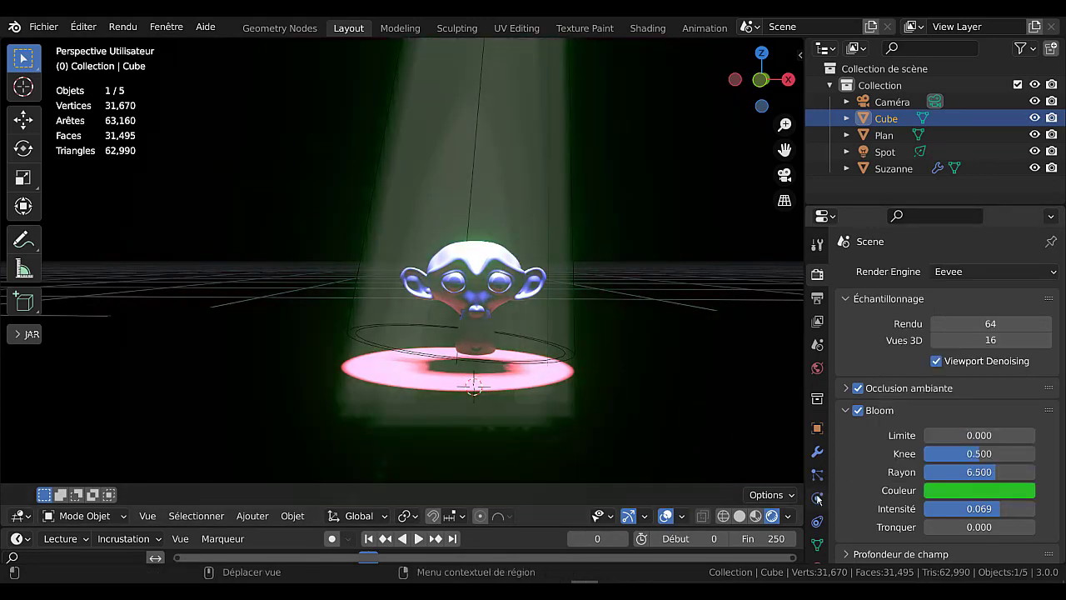
- Try the Réfraction option of Screen Space Reflections and switch it back off
scroll(871, 504, down, 1)
scroll(870, 505, down, 3)
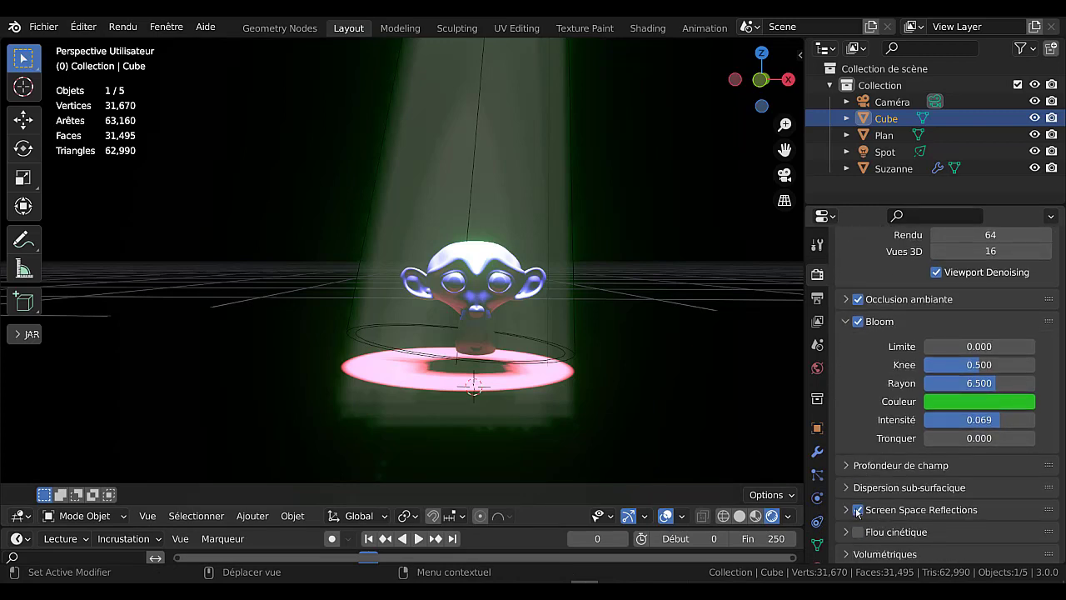
click(845, 510)
scroll(893, 517, down, 3)
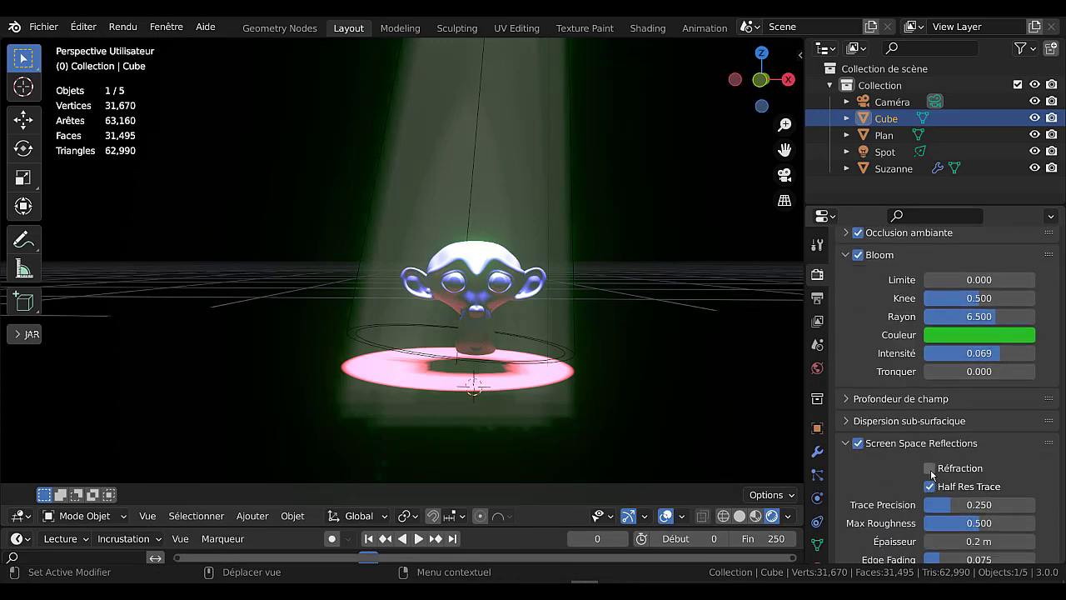
click(930, 469)
click(930, 469)
scroll(891, 363, up, 7)
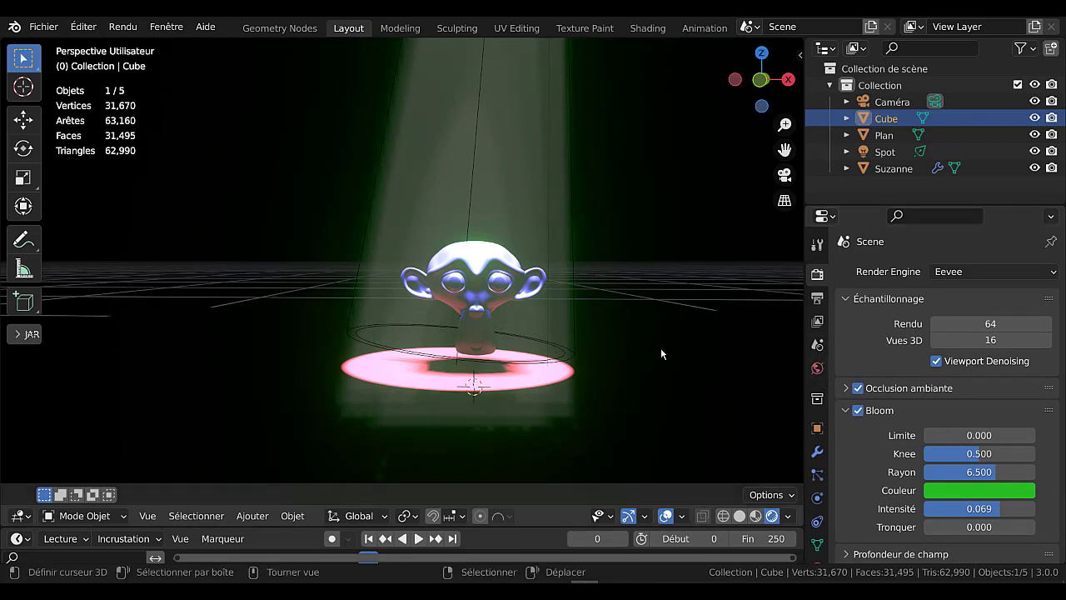
- Deselect the fog cube and hide the Extras and floor grid overlays in the viewport
scroll(605, 432, down, 3)
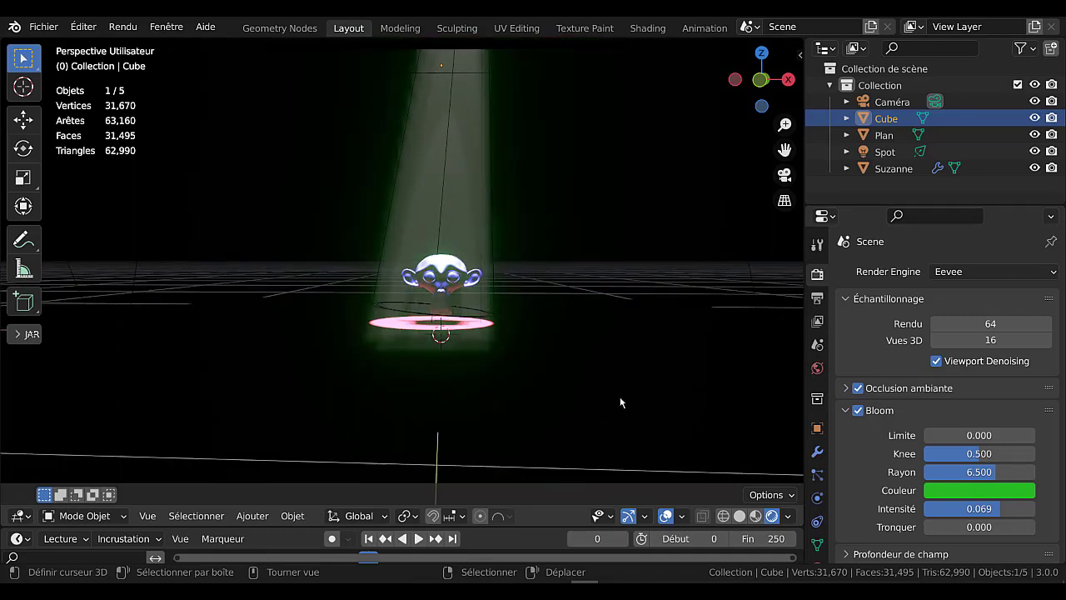
mouse_move(619, 399)
middle_down()
mouse_move(627, 381)
mouse_move(590, 408)
mouse_move(626, 399)
mouse_move(602, 400)
middle_up()
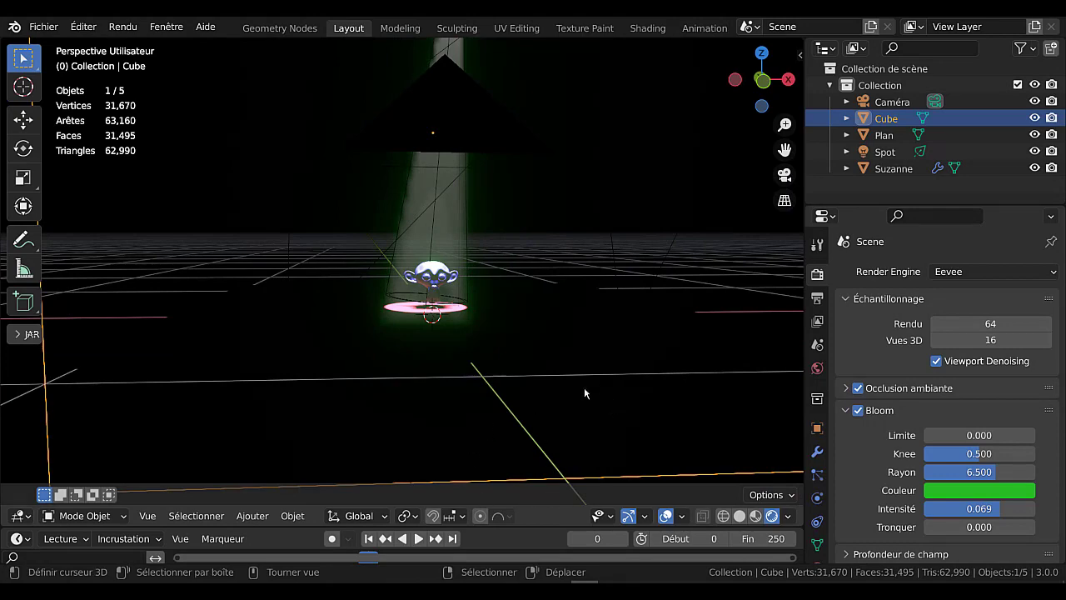
click(603, 377)
scroll(603, 377, up, 2)
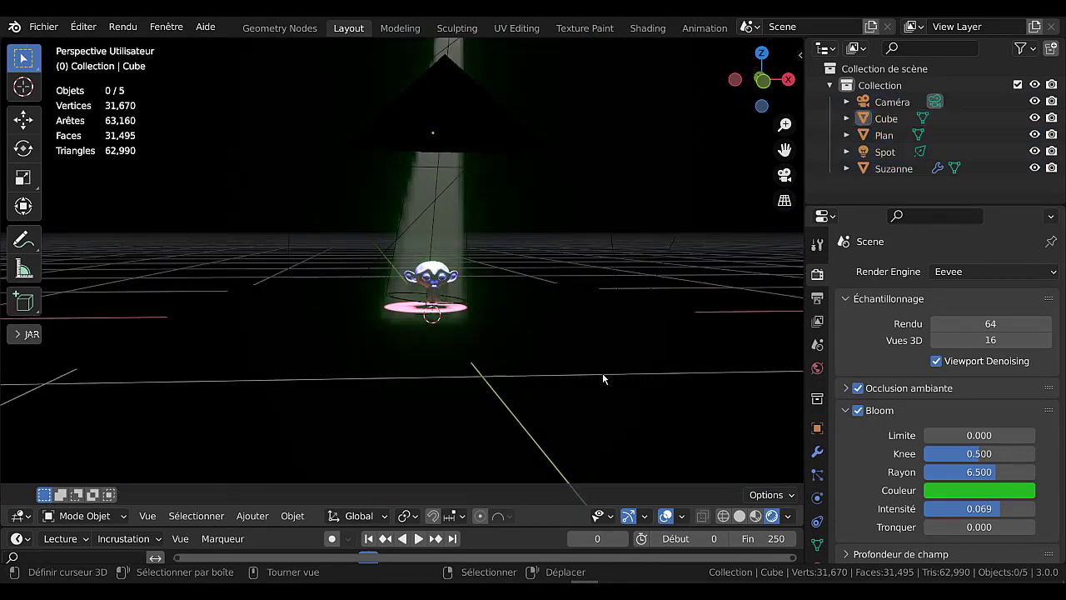
scroll(602, 375, up, 2)
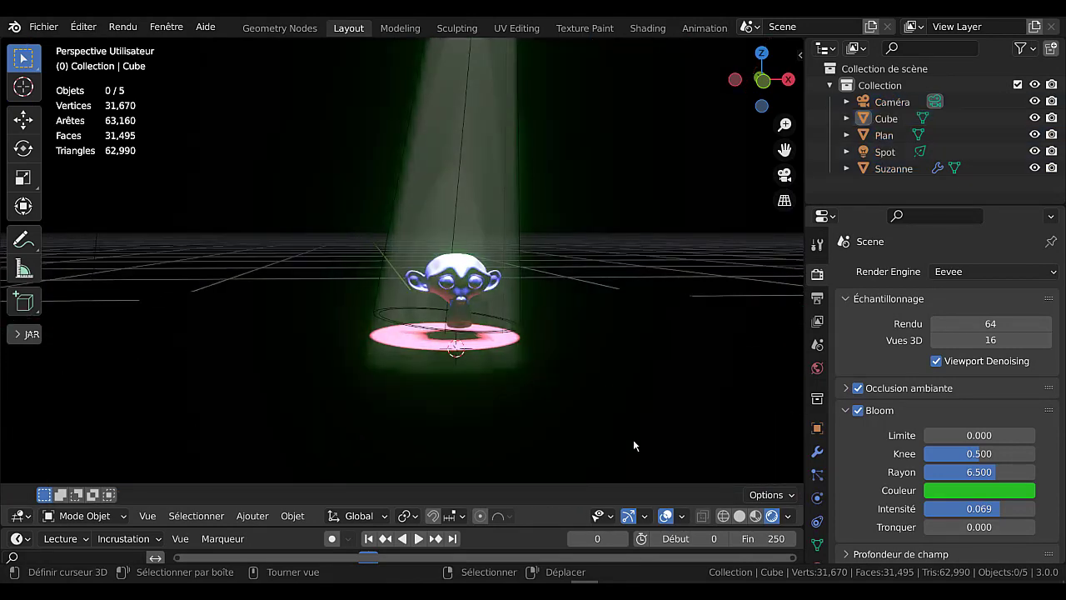
click(682, 517)
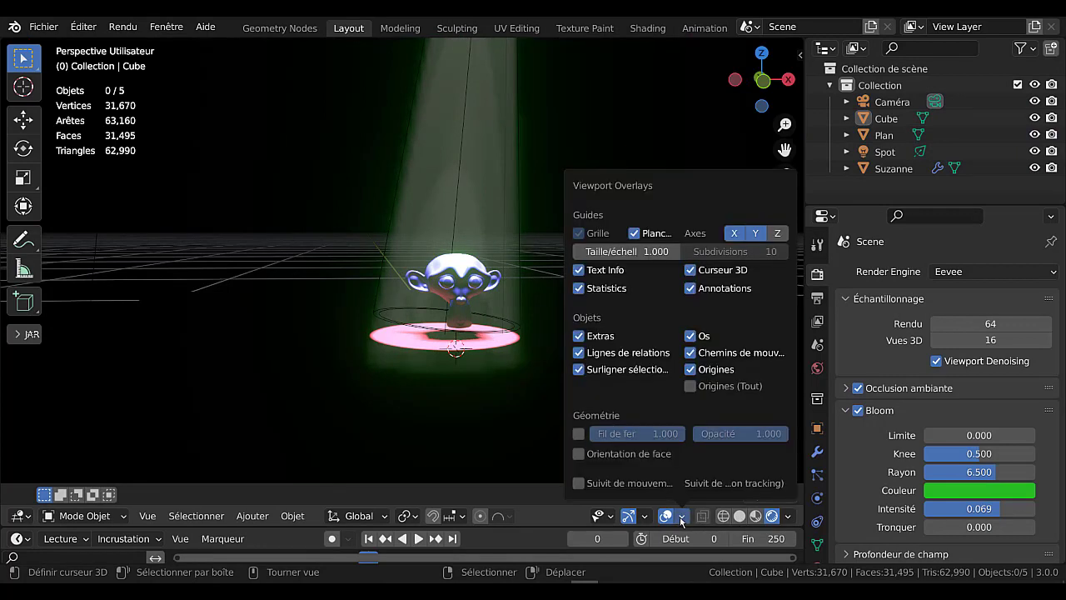
click(578, 337)
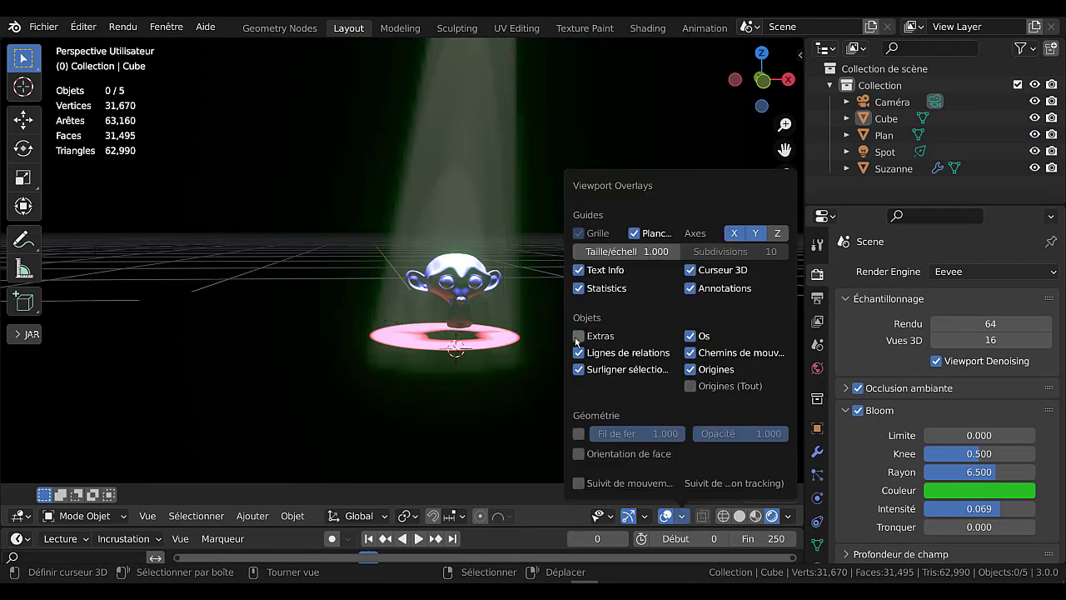
click(635, 234)
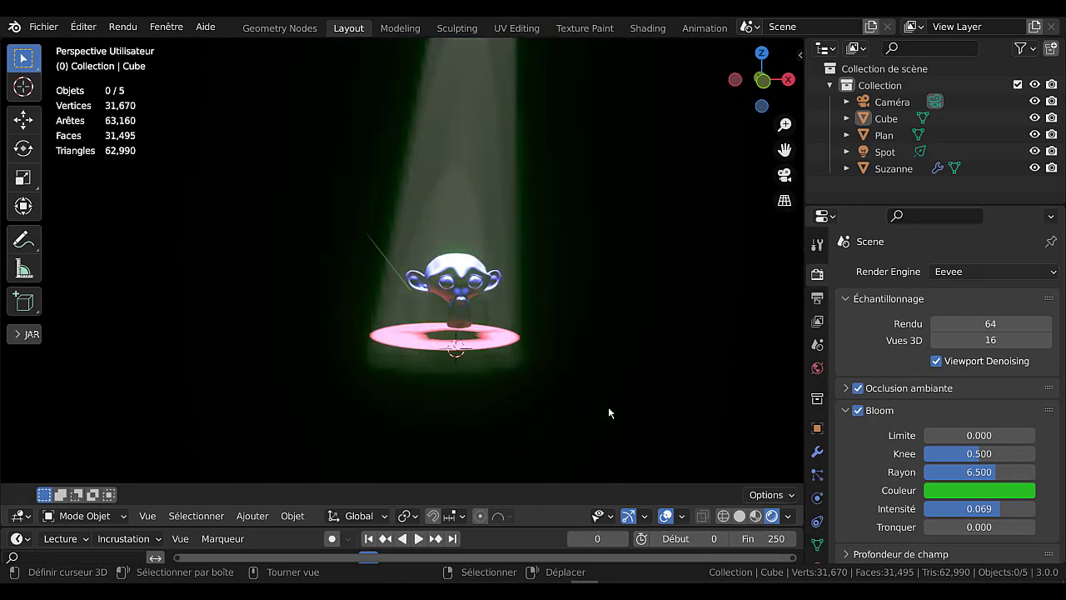
- Switch to the camera view and render the image of the green-lit monkey head
key(KP_0)
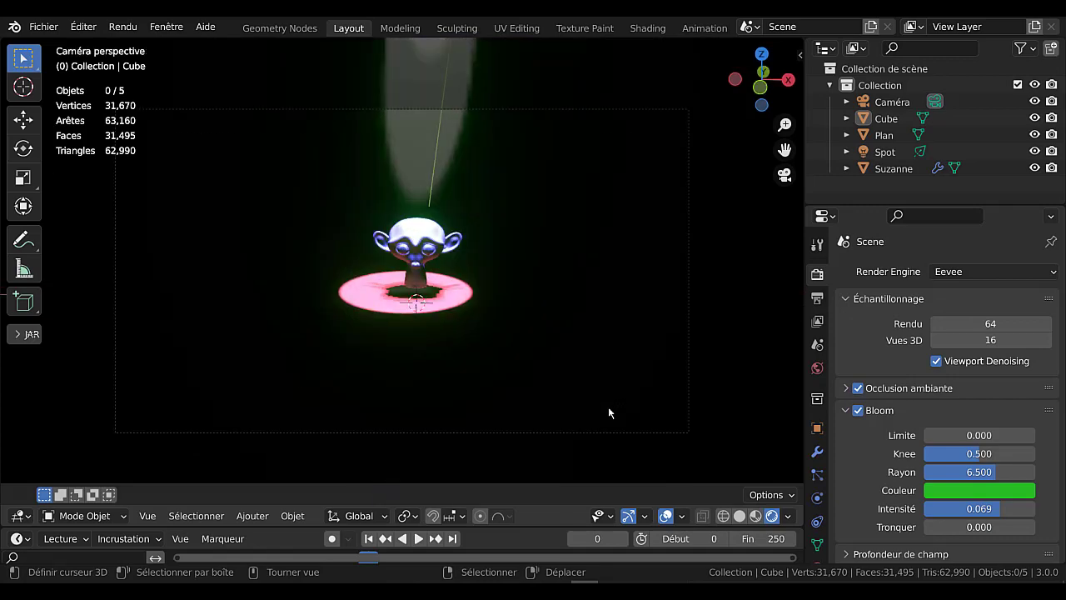
scroll(609, 412, up, 3)
scroll(609, 412, down, 2)
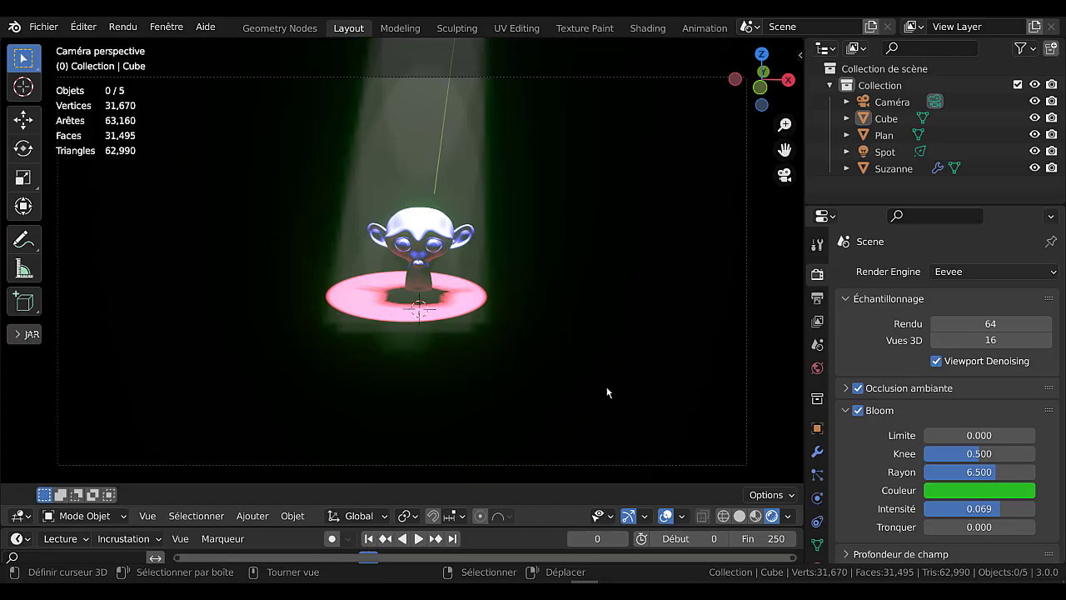
key(F12)
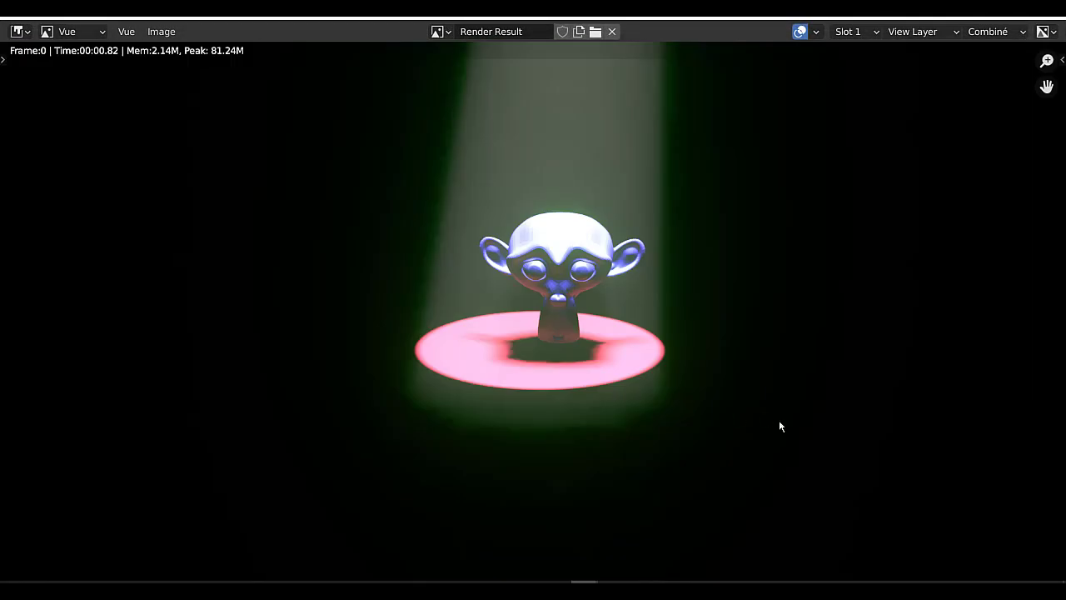
- Examine the rendered image of the spotlit monkey head and close the render window
scroll(778, 426, down, 2)
scroll(779, 426, up, 1)
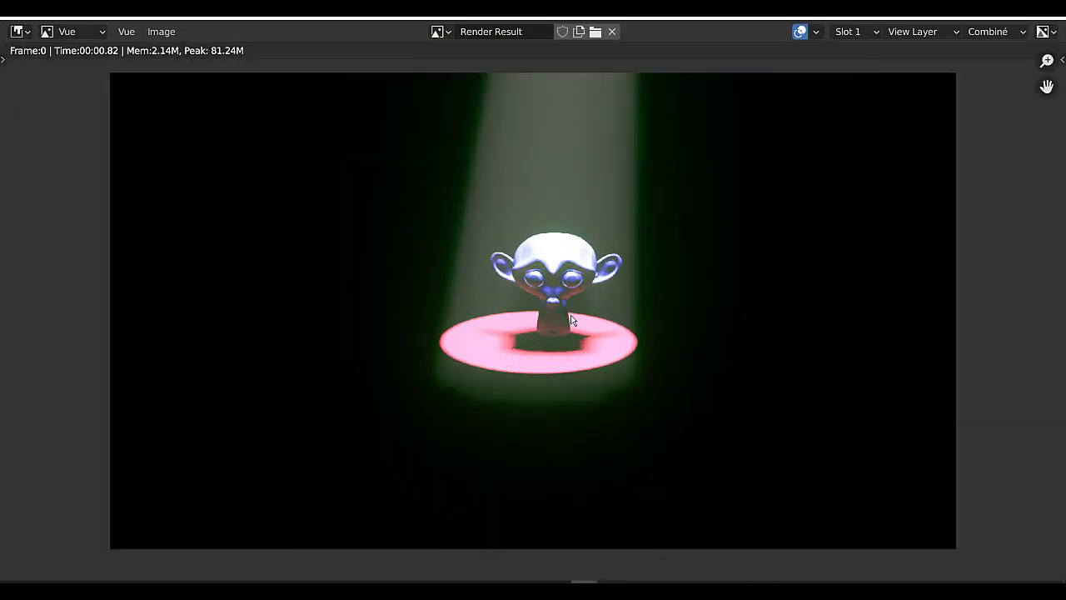
scroll(574, 328, up, 1)
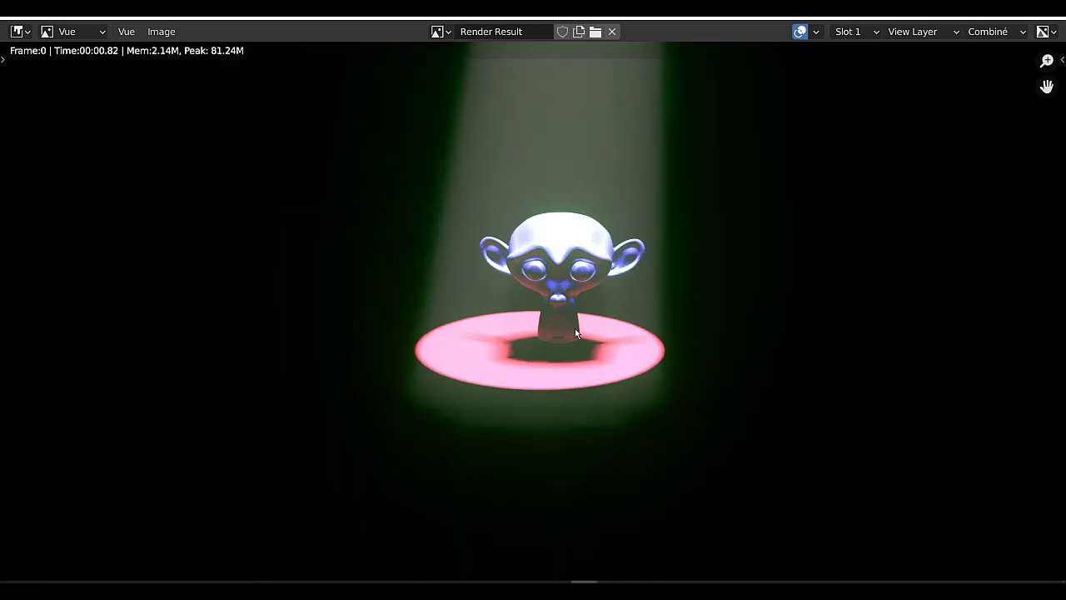
scroll(574, 328, down, 1)
scroll(621, 336, down, 2)
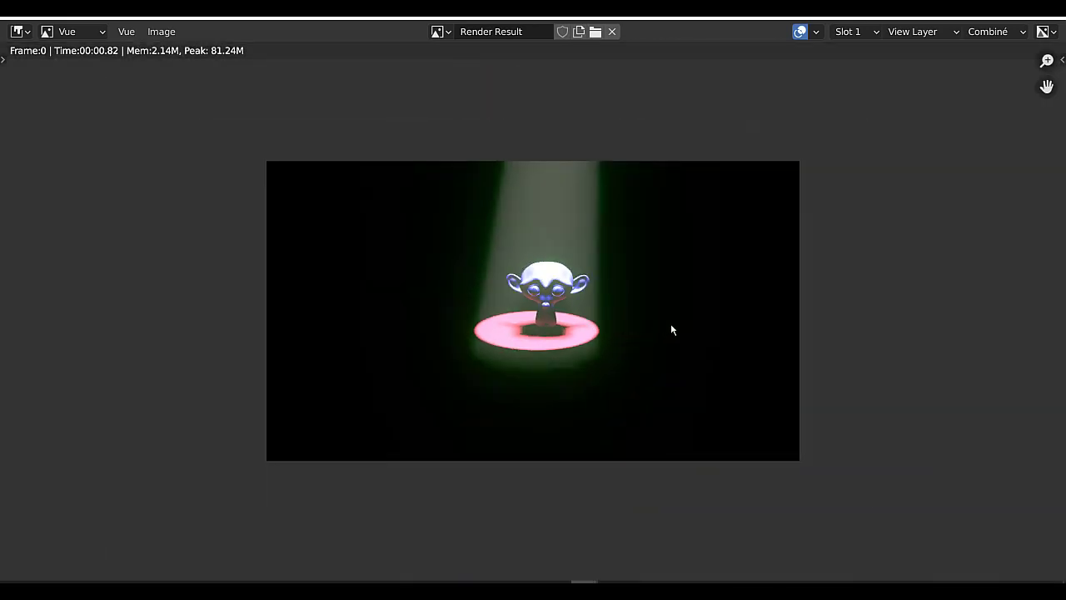
click(1048, 18)
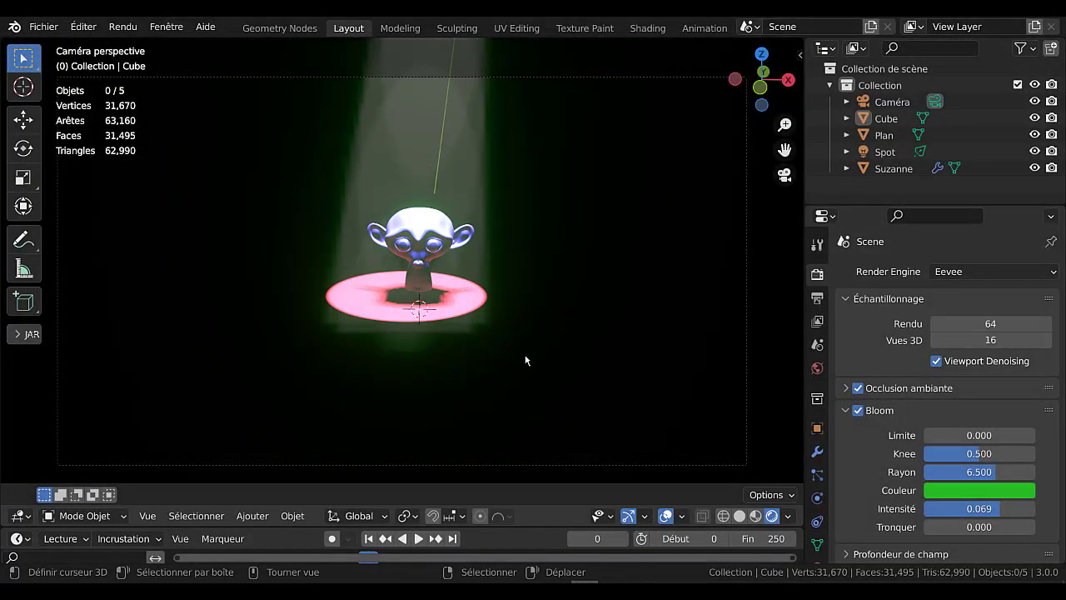
- Review the Cube's volume material, the world settings and the output resolution and frame range settings
scroll(536, 353, down, 2)
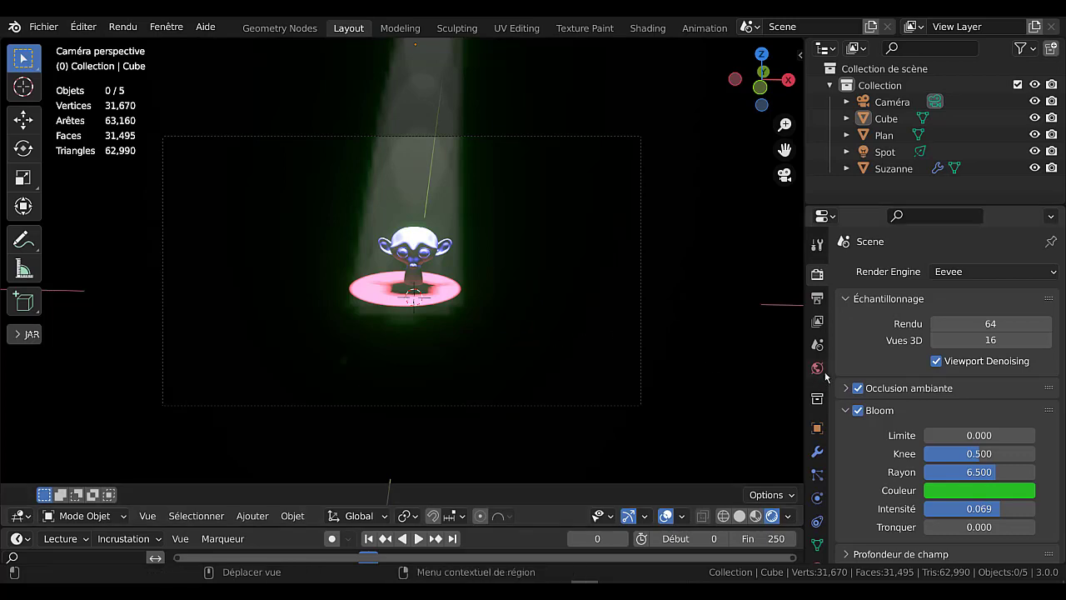
scroll(817, 531, down, 1)
scroll(817, 531, down, 1)
click(817, 516)
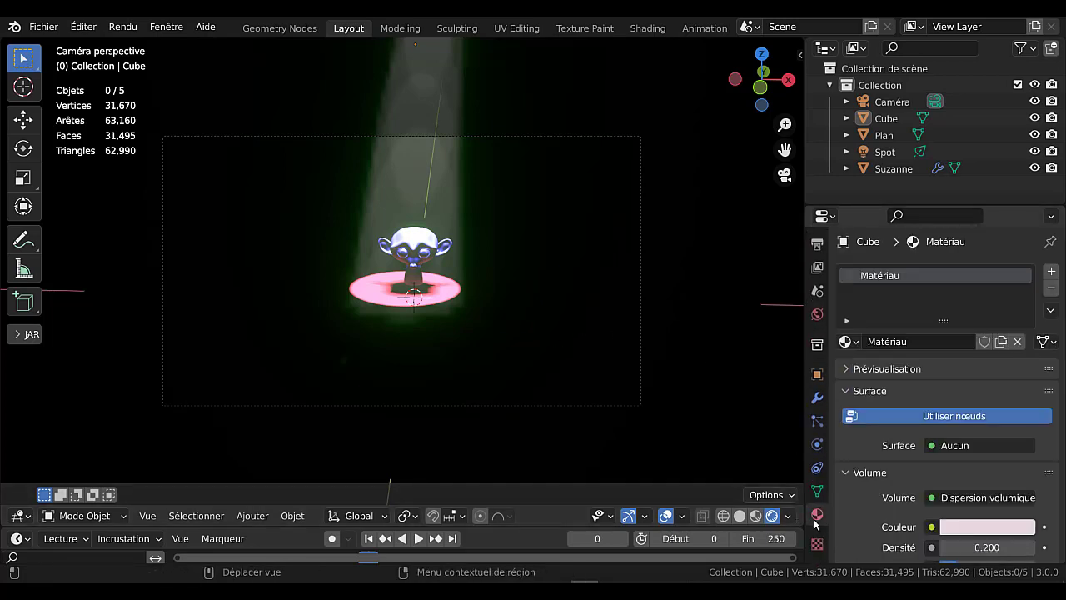
scroll(891, 483, down, 3)
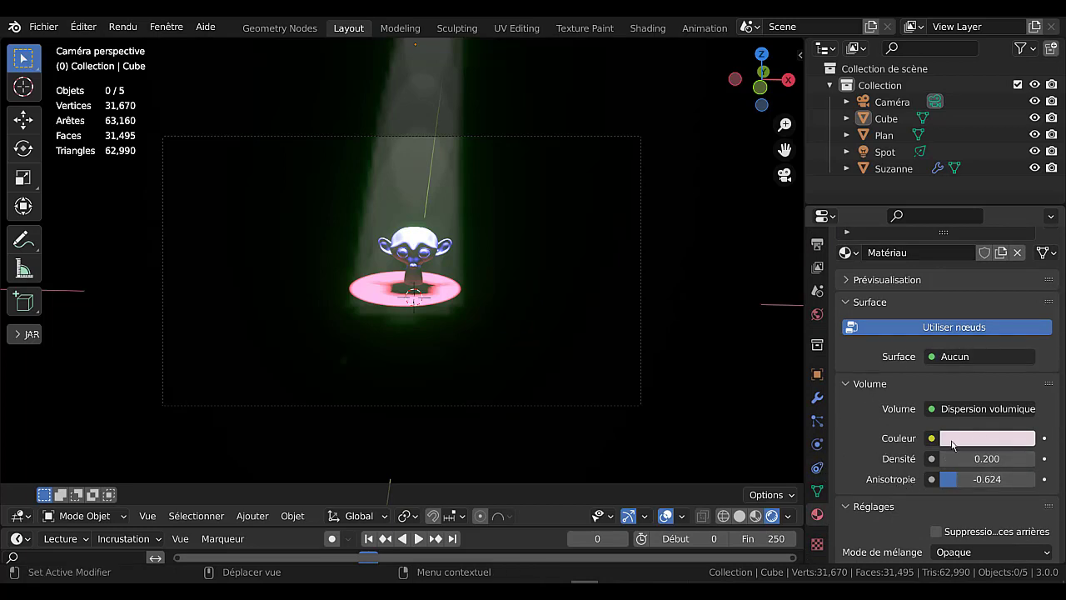
click(817, 315)
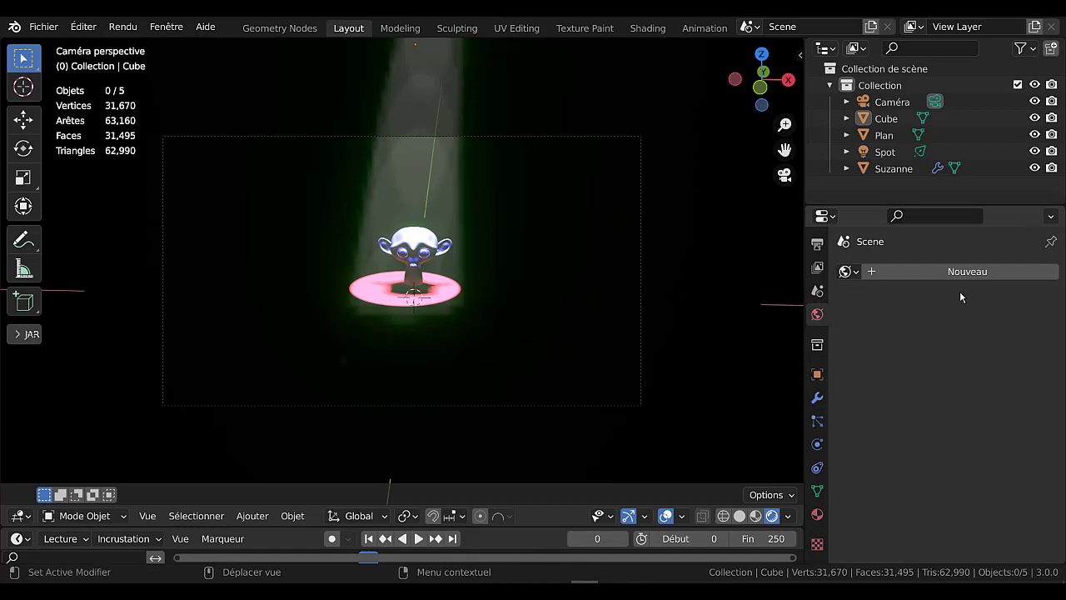
click(817, 243)
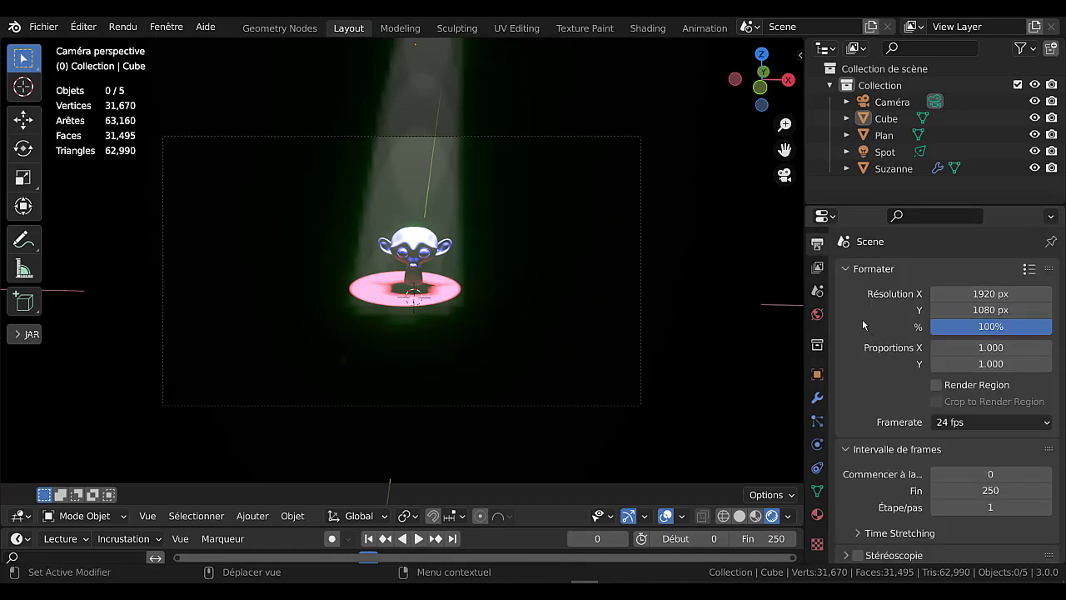
- Switch the scene's render engine to Cycles
scroll(817, 275, up, 2)
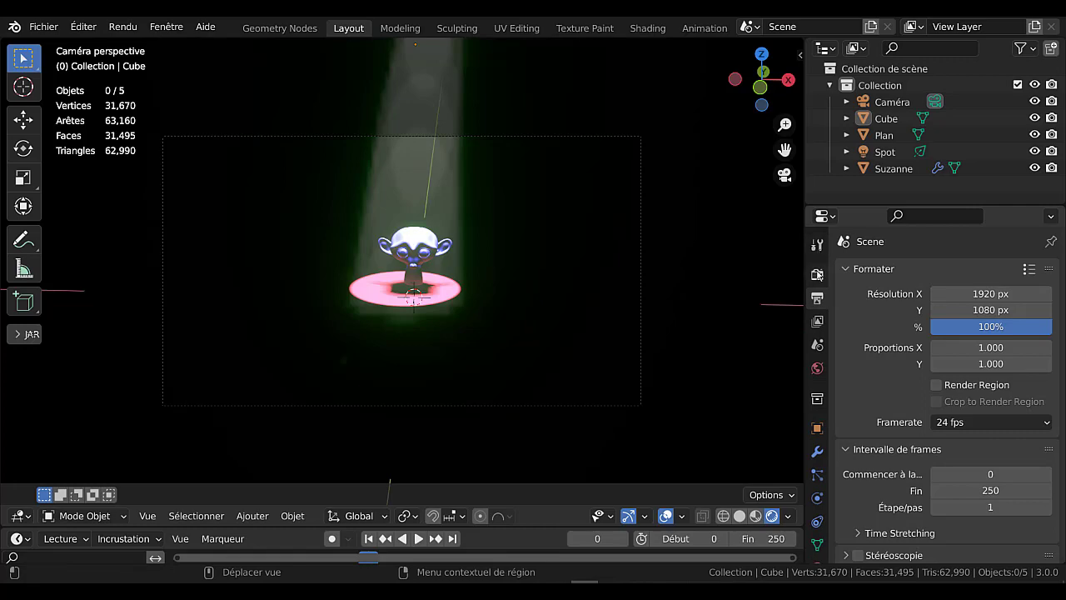
click(817, 275)
click(983, 271)
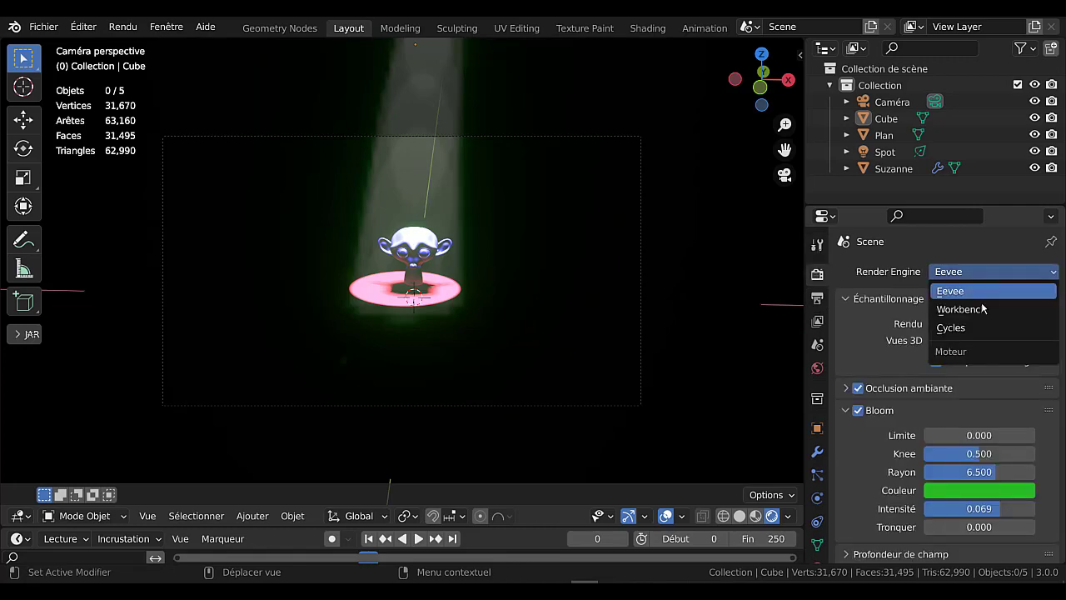
click(977, 329)
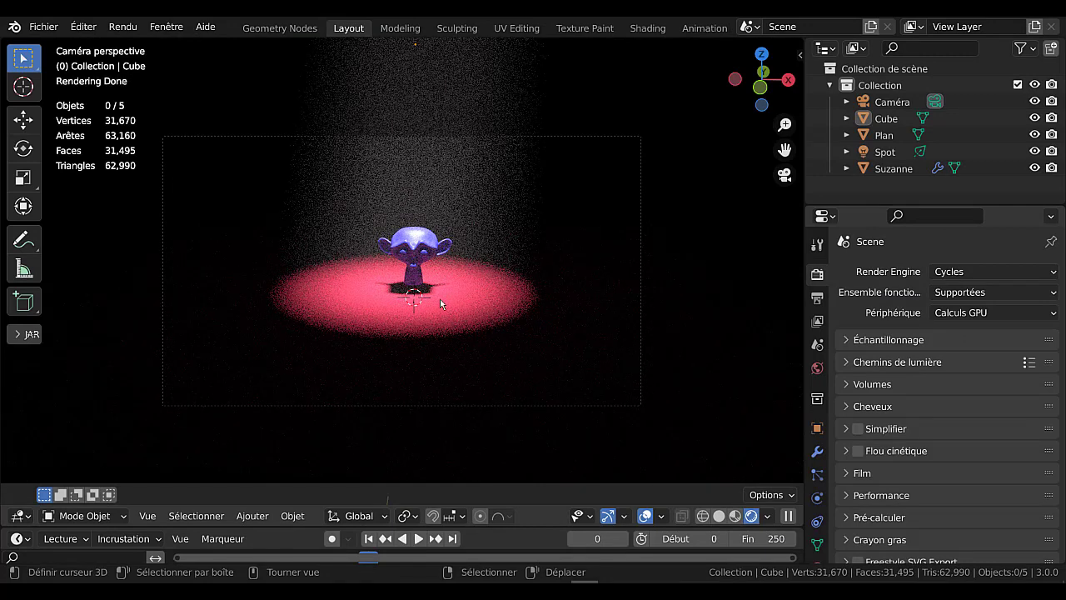
- Render the current frame, examine the light beam in the image and close the render window
key(F12)
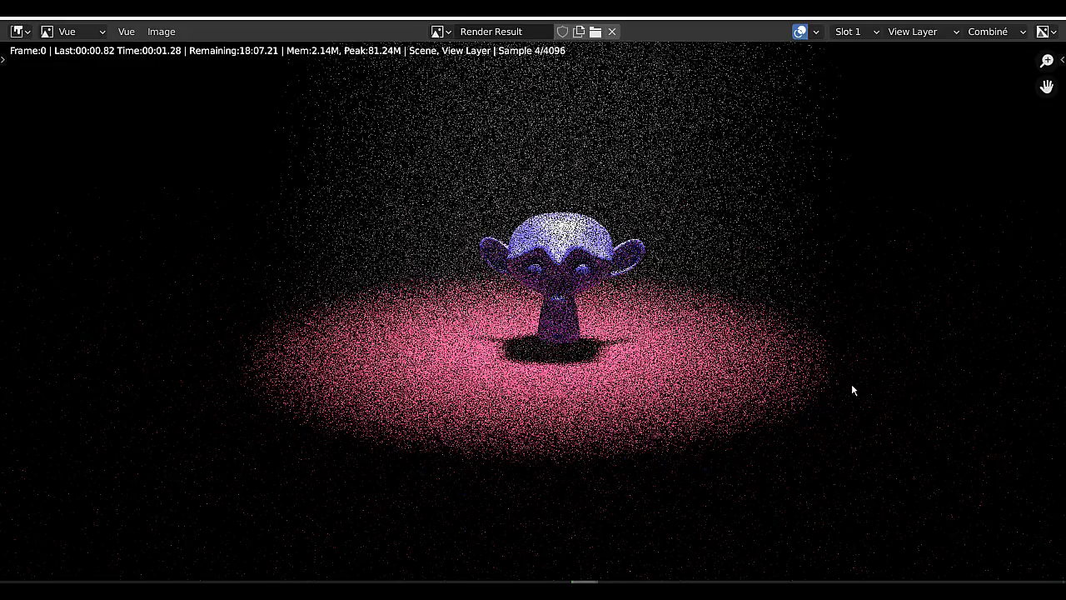
scroll(935, 381, down, 2)
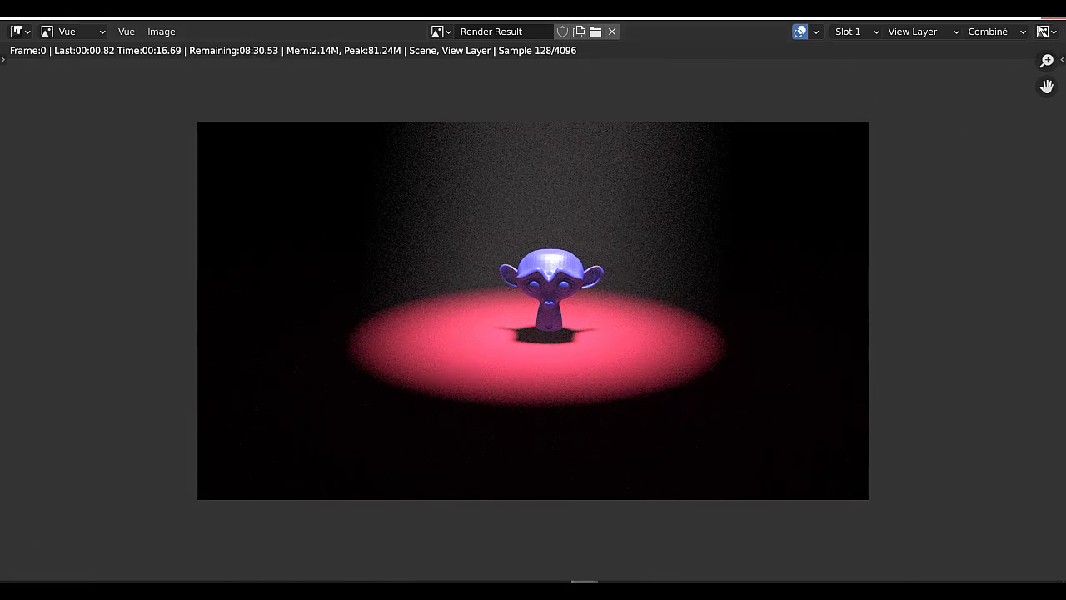
key(Escape)
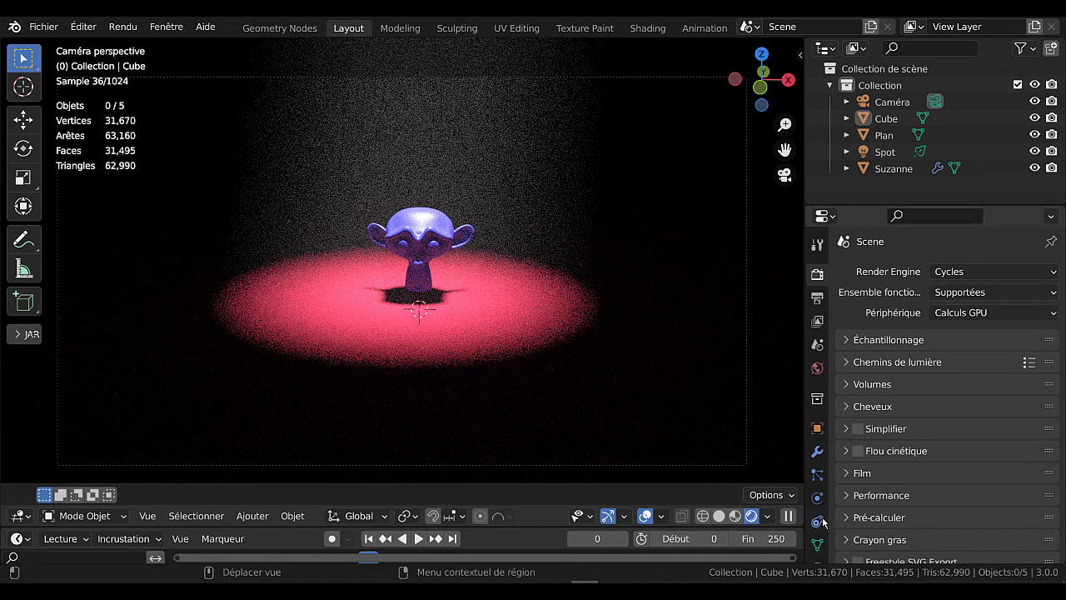
- Set the Cube material's volume scatter density to 0.600 and its anisotropy to -0.162
scroll(829, 403, down, 1)
scroll(817, 476, down, 2)
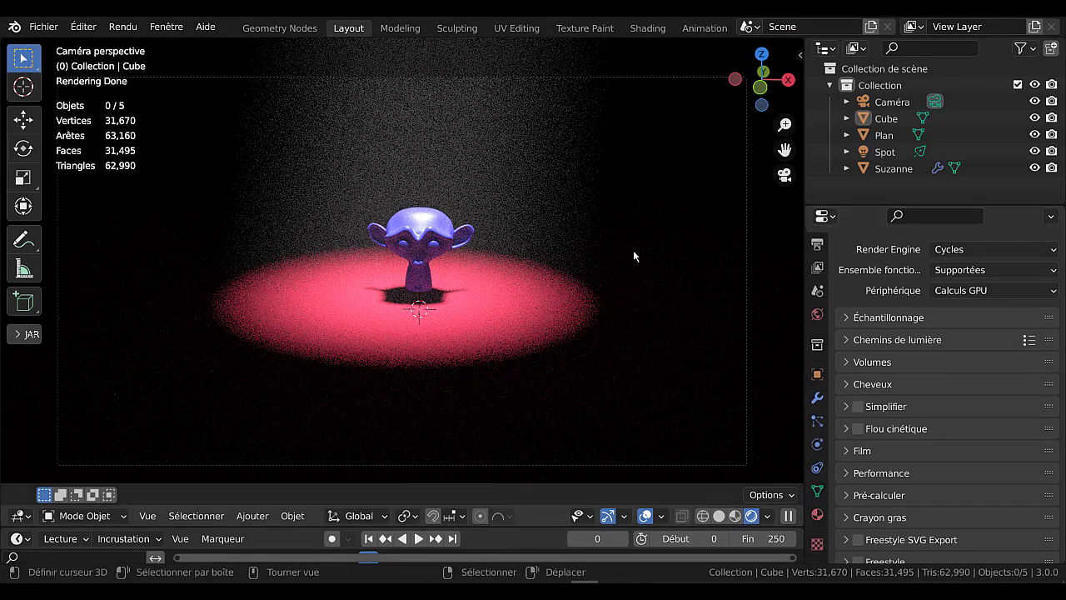
click(894, 121)
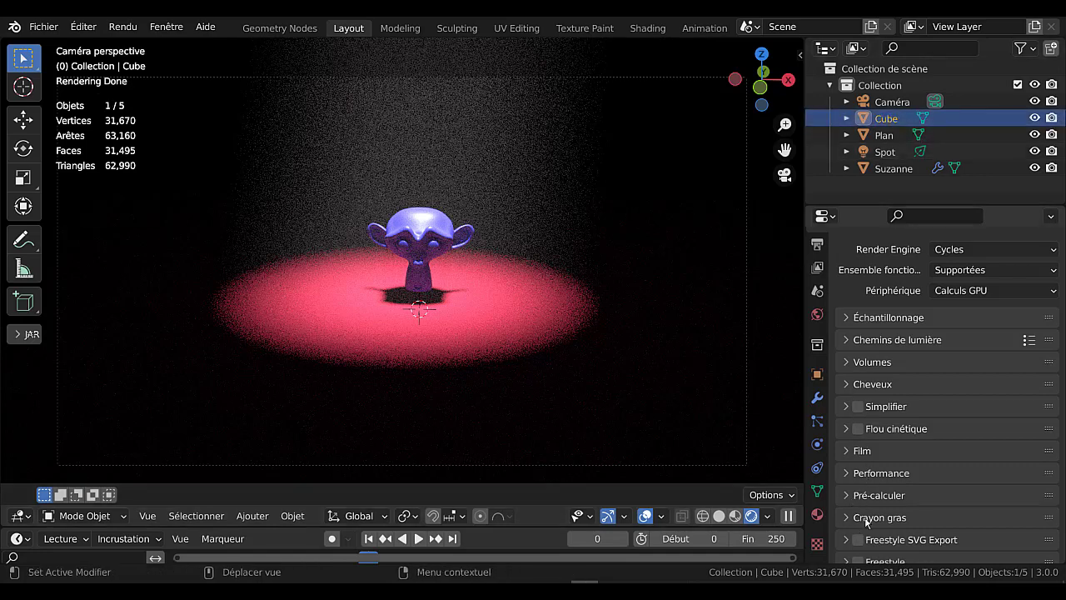
click(815, 515)
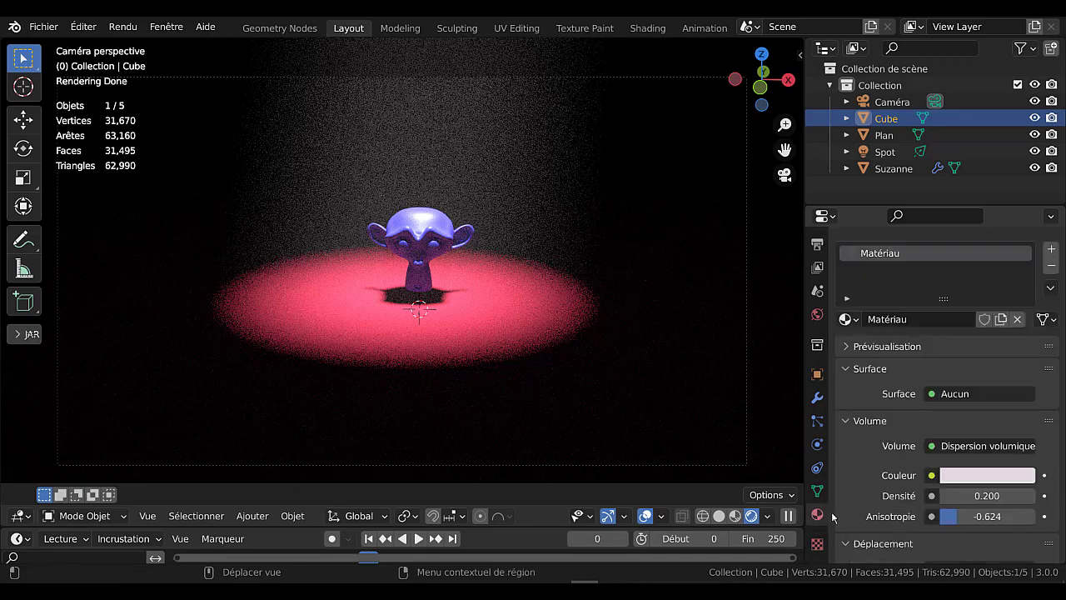
scroll(902, 503, down, 2)
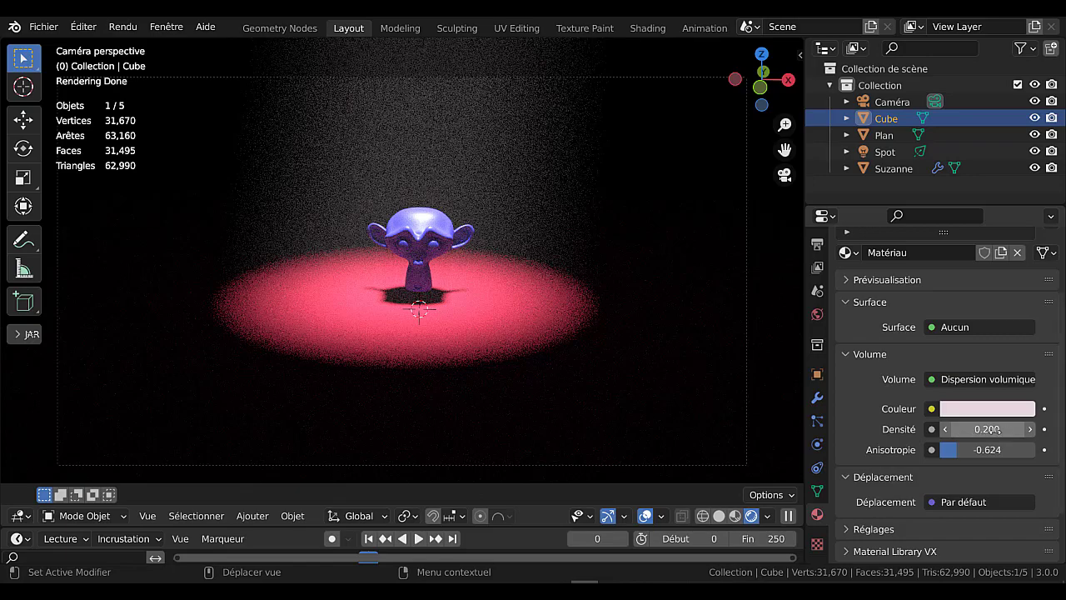
click(1031, 429)
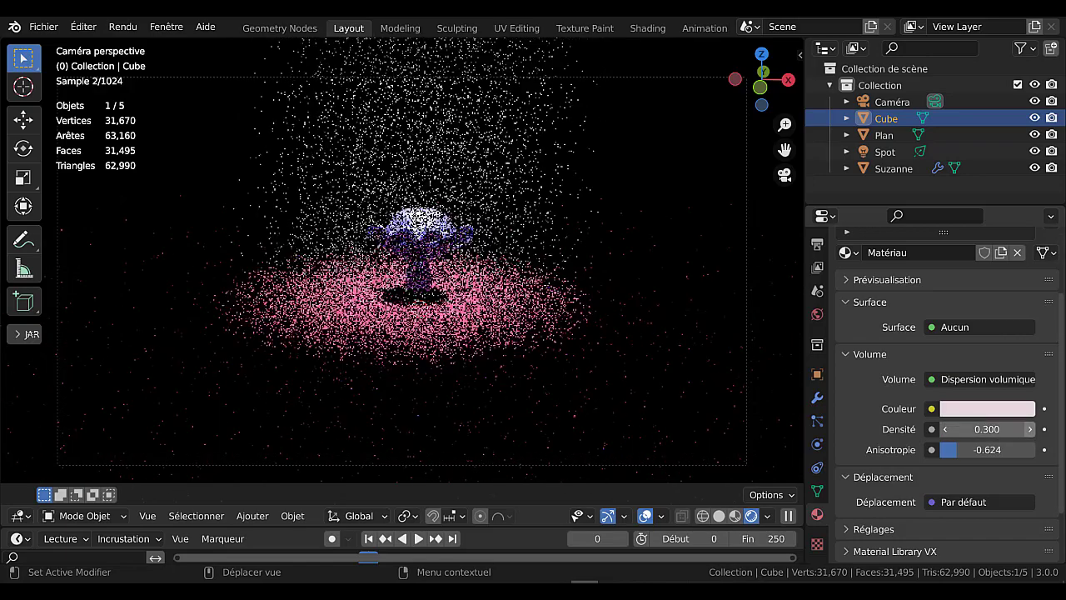
click(1030, 429)
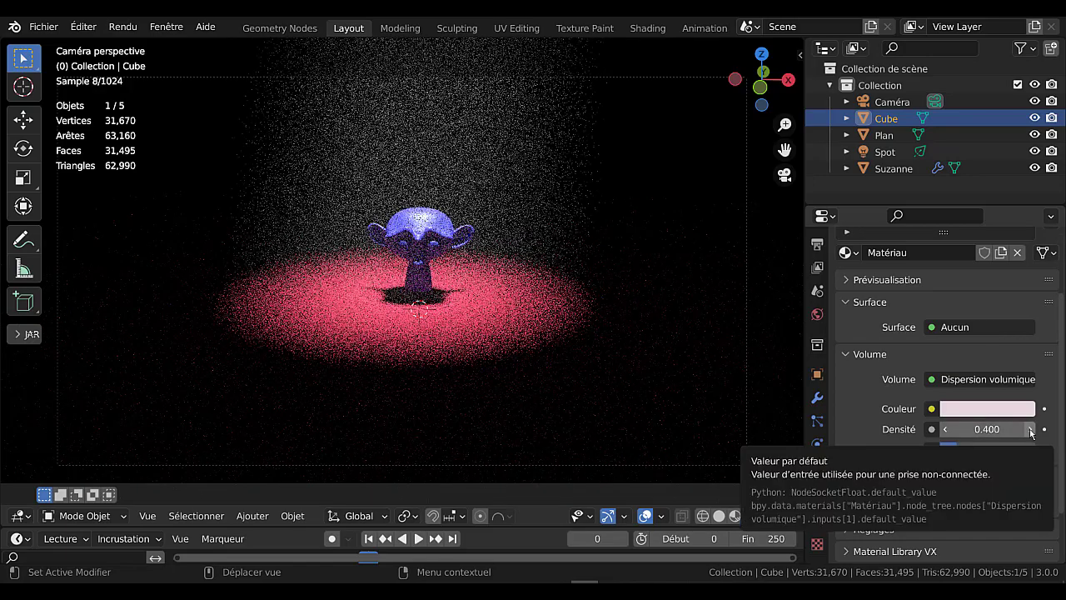
click(1030, 429)
click(1031, 429)
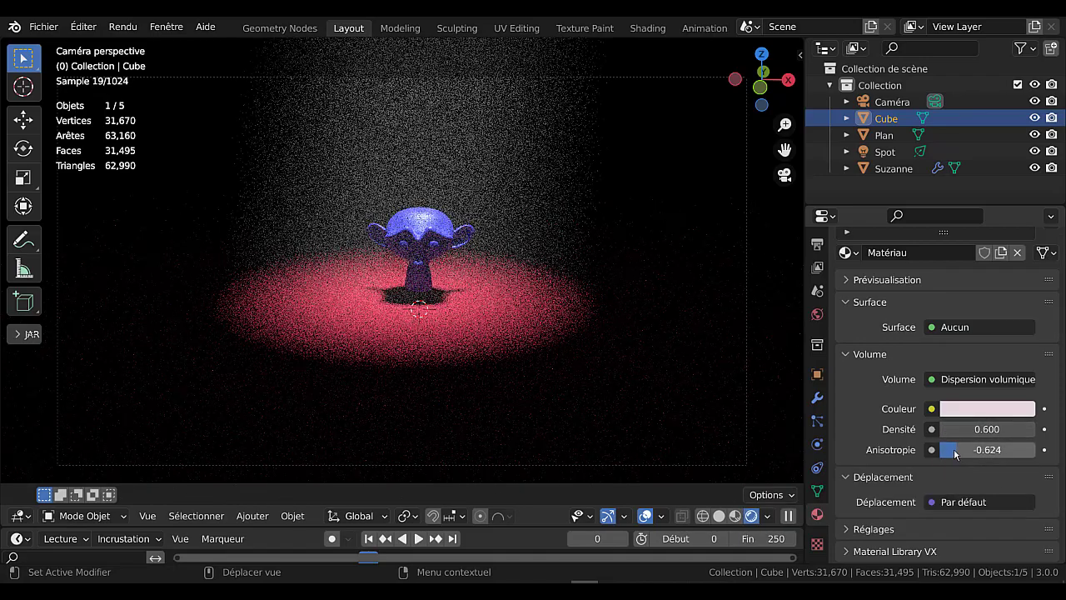
mouse_move(987, 450)
mouse_down()
mouse_move(966, 450)
mouse_move(975, 450)
mouse_up()
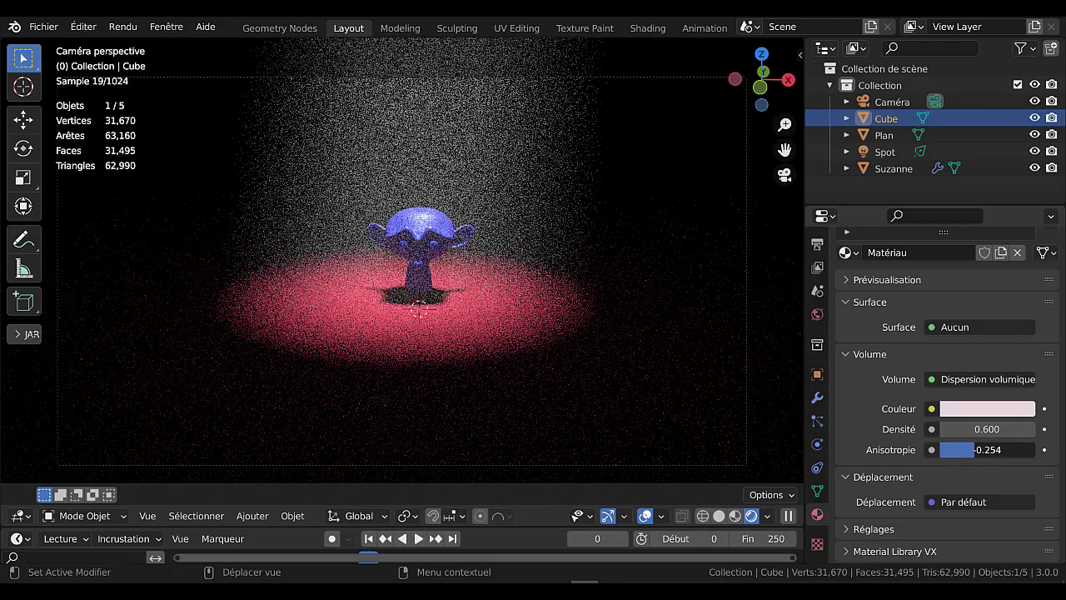
drag(975, 450, 981, 449)
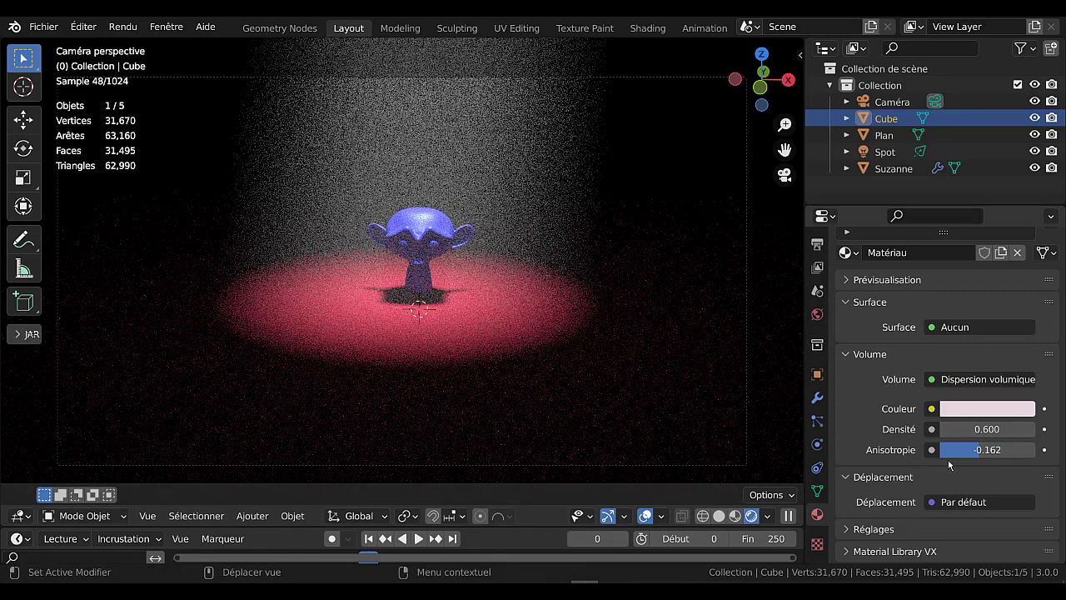
- Raise the Cube material's volume scatter density to 1.300
drag(958, 429, 983, 429)
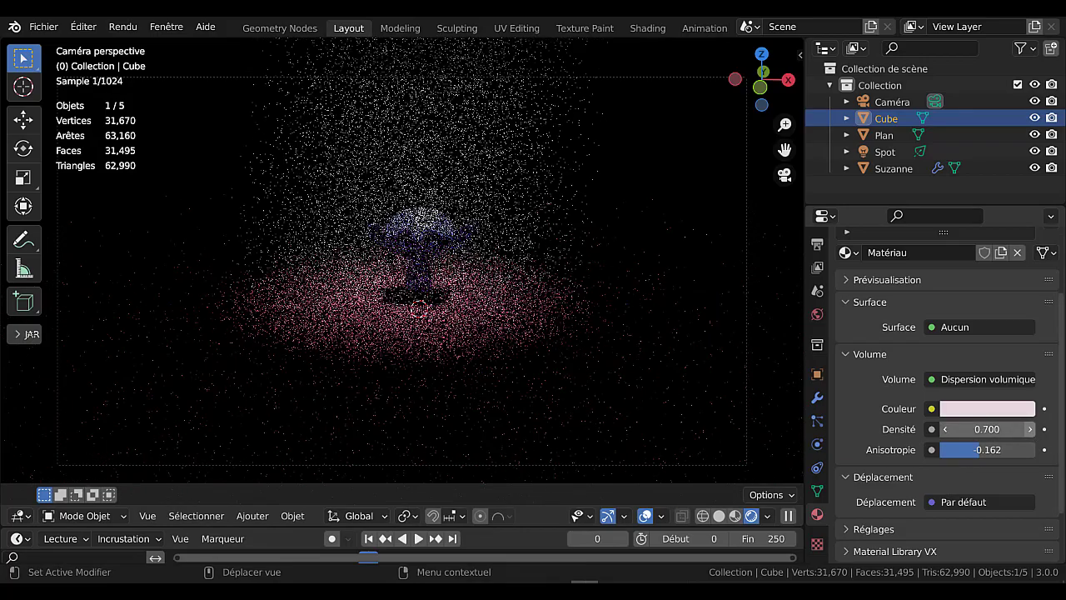
click(1030, 429)
click(1030, 428)
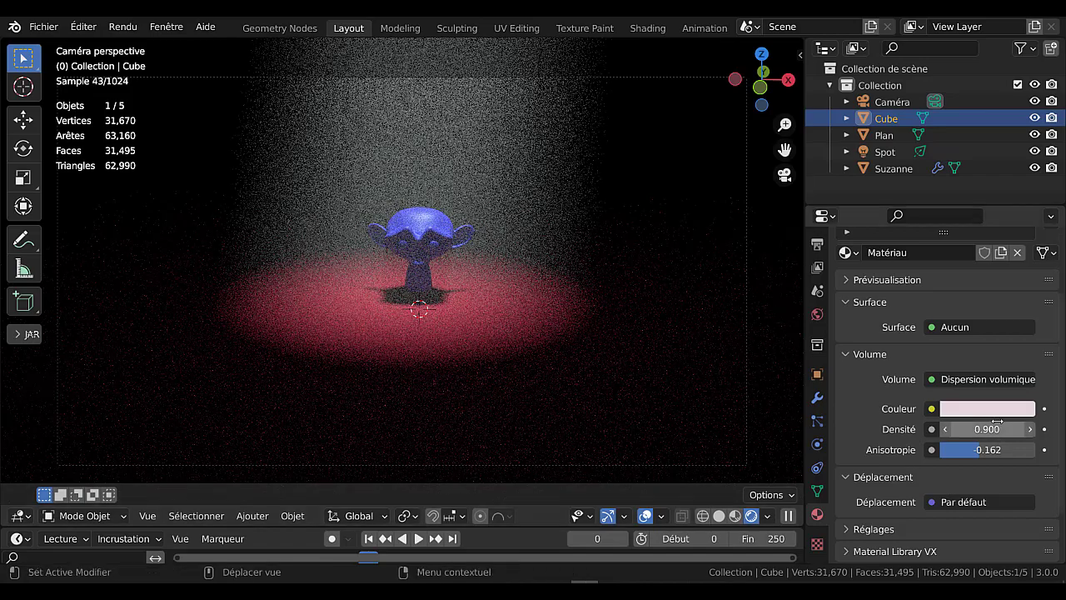
click(1030, 429)
click(1030, 430)
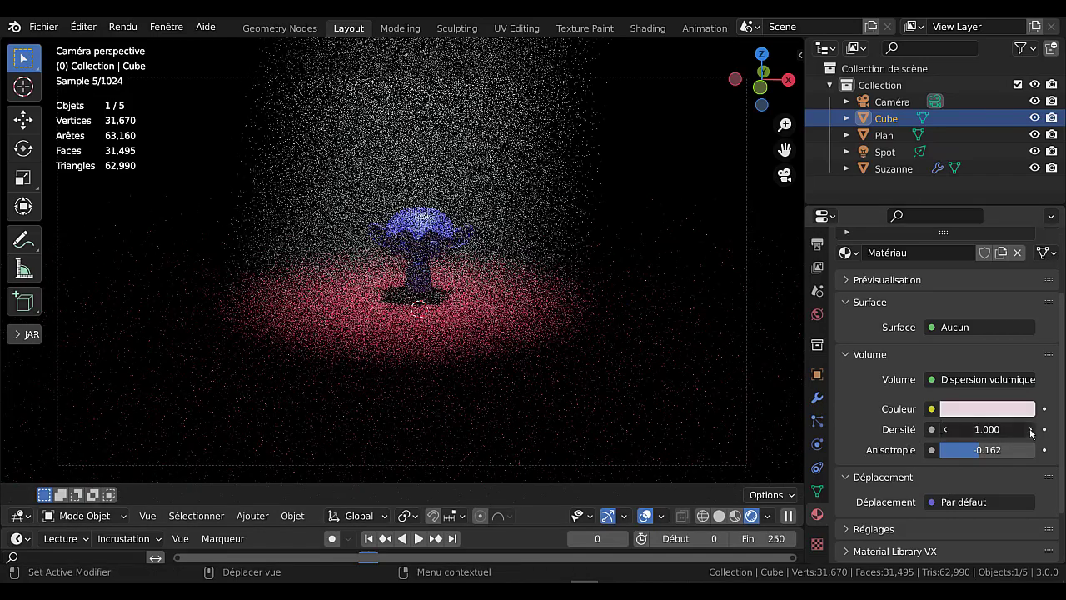
click(1031, 429)
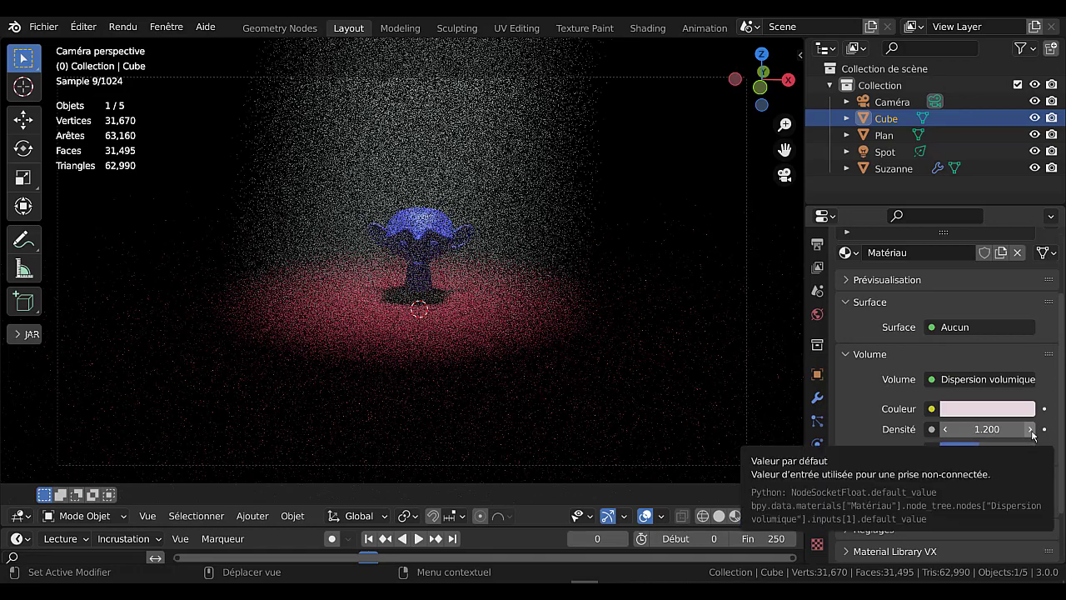
click(1031, 430)
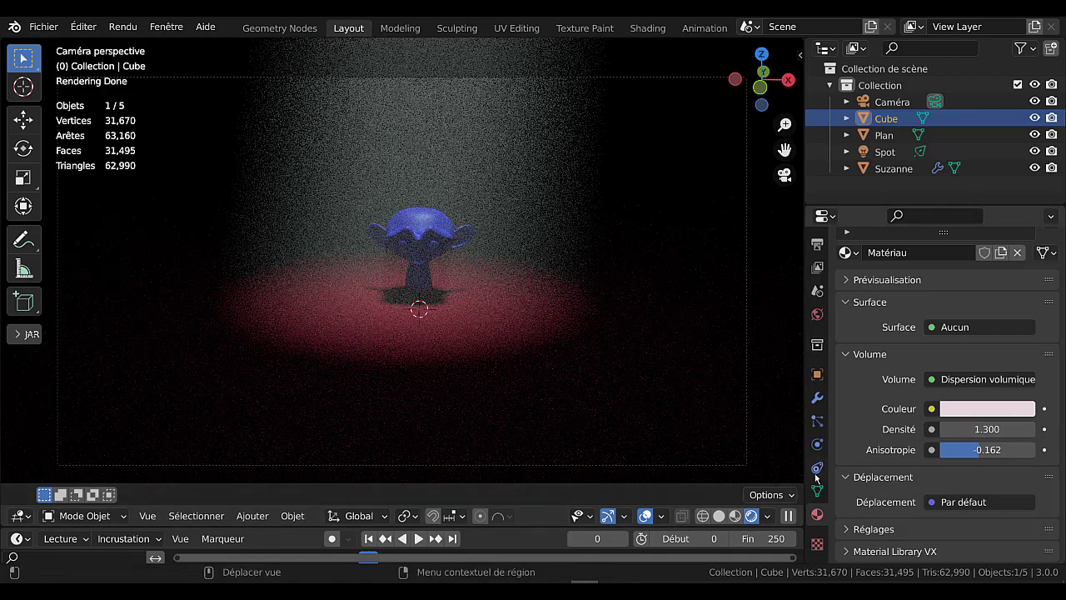
- Set the power of the Spot light to 5000 W
scroll(824, 525, up, 2)
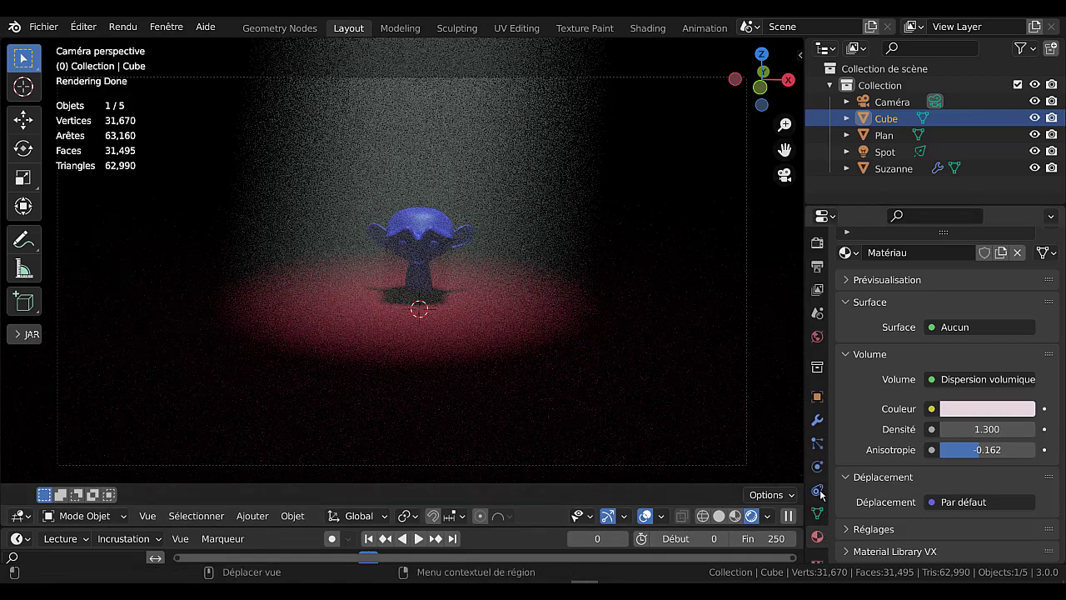
click(885, 152)
click(971, 307)
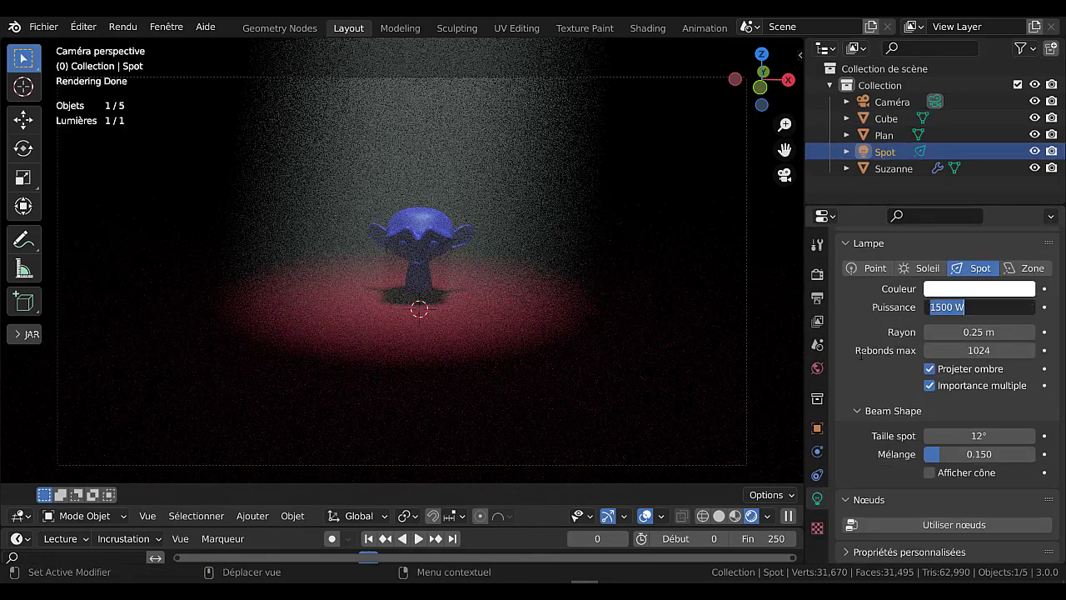
text(500)
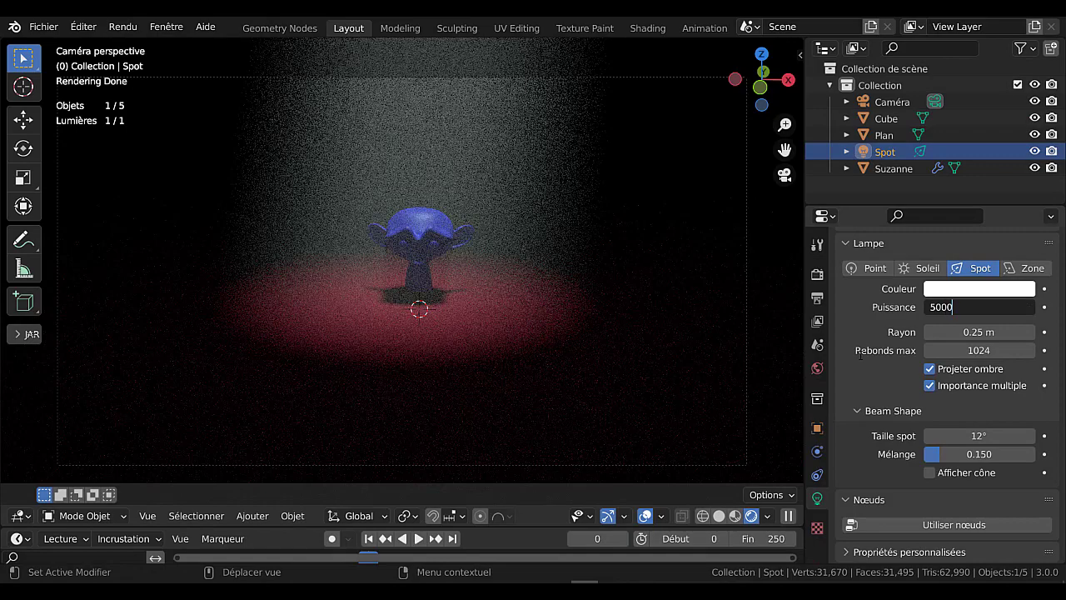
text(0)
key(Return)
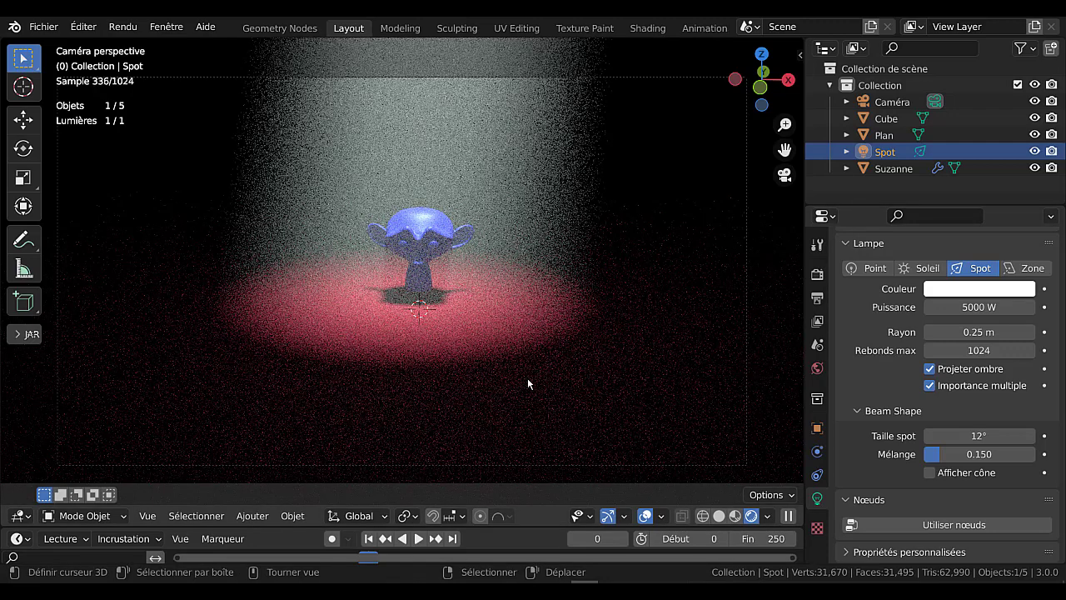
- Reduce the Spot light's power to 3000 W
click(978, 306)
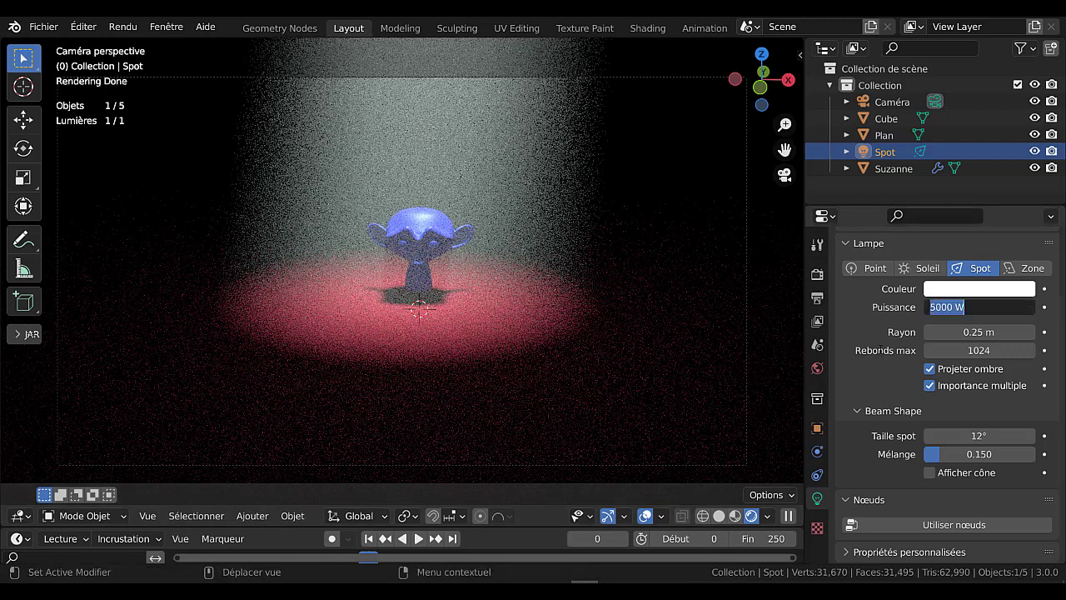
text(300)
key(Return)
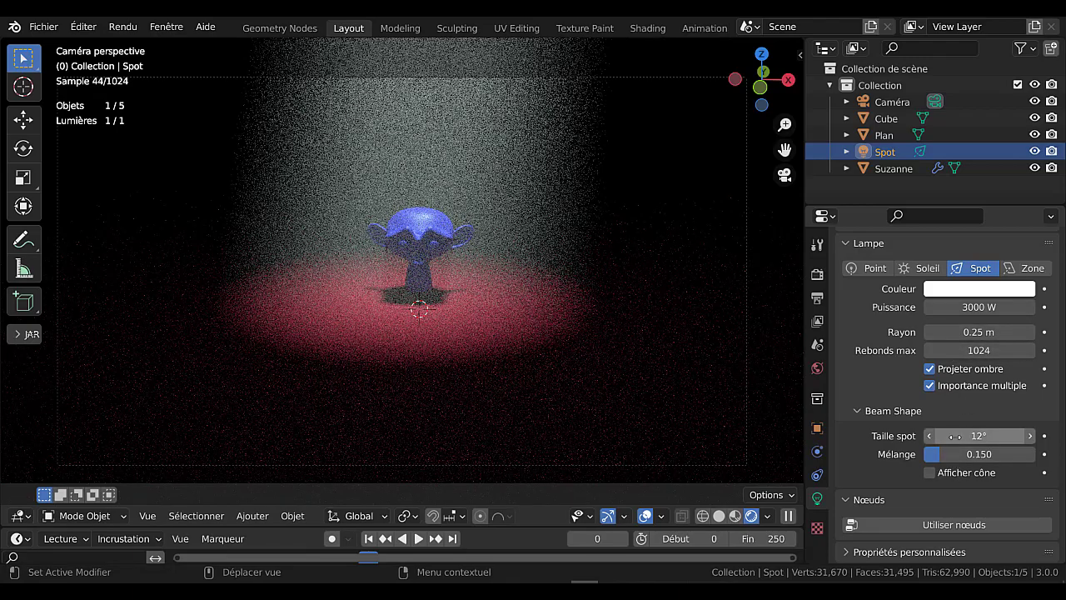
- Widen the Spot light's beam by setting its spot size to 25.6°
drag(957, 435, 1051, 435)
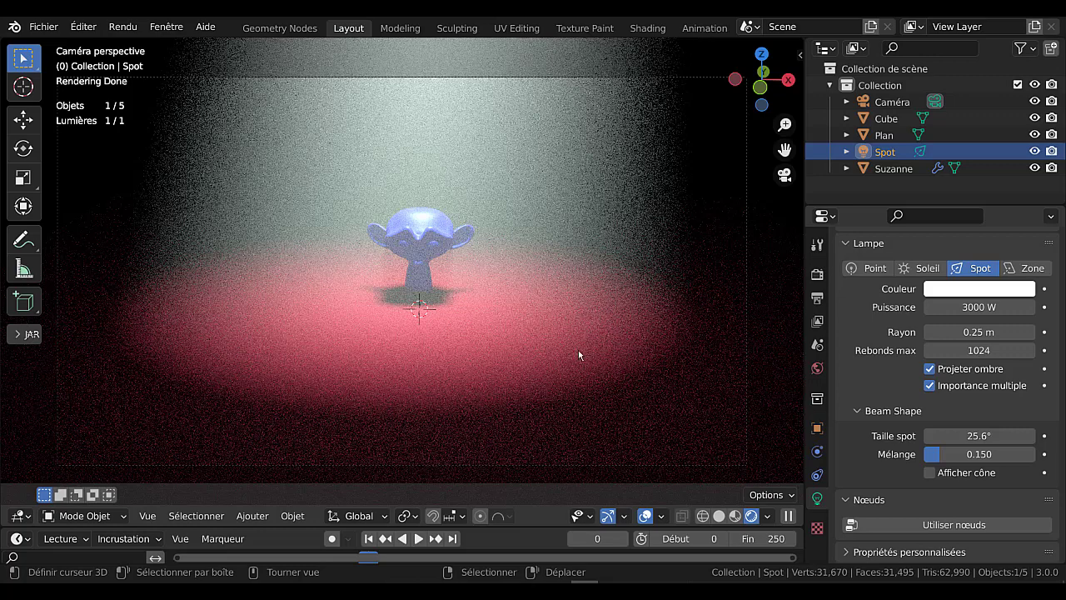
scroll(579, 346, down, 3)
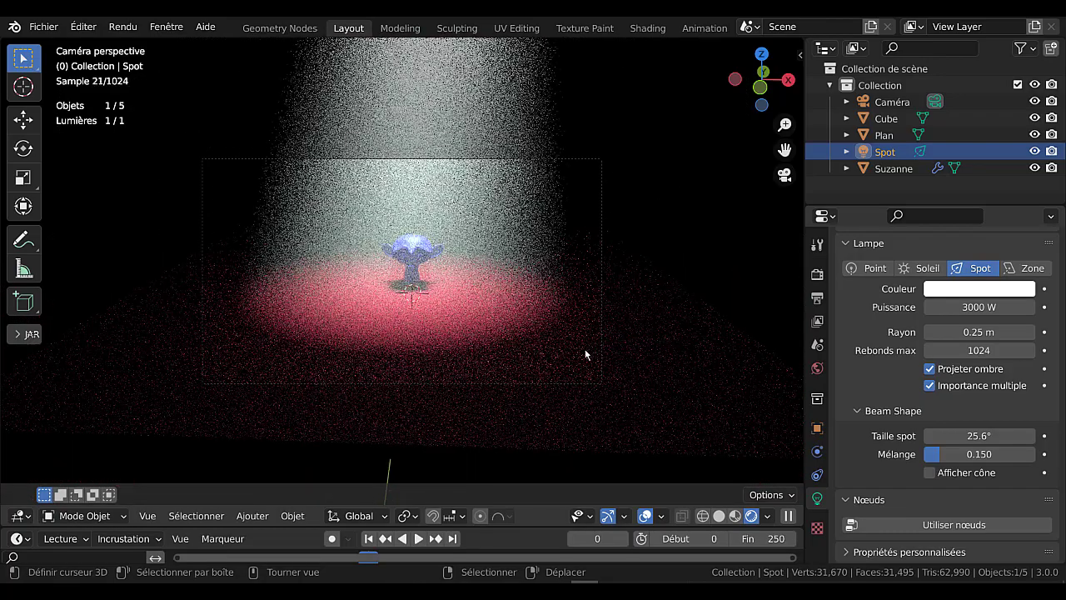
scroll(572, 346, up, 2)
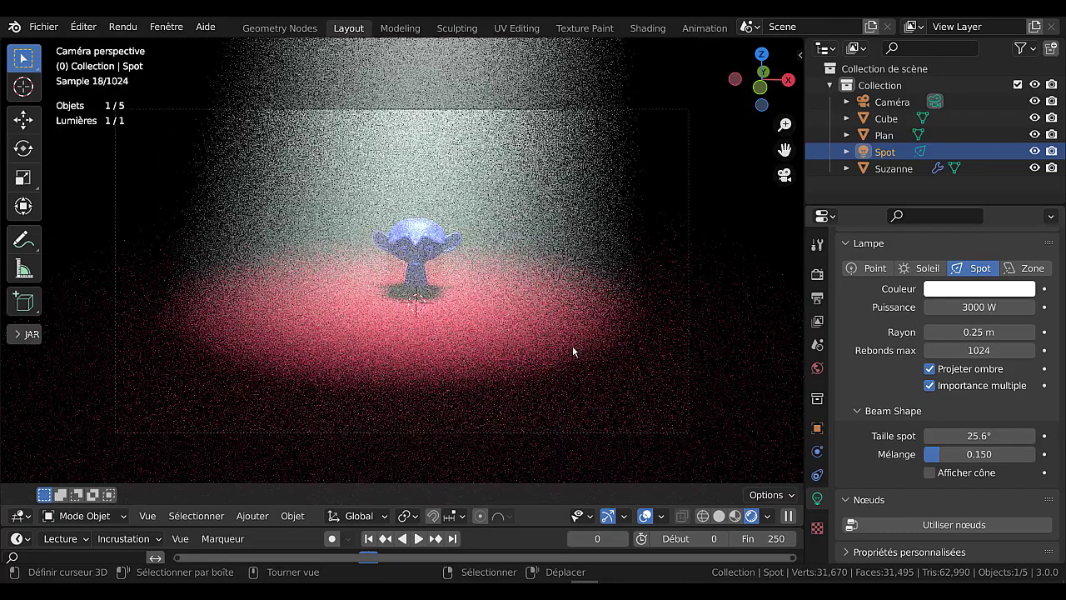
- Render the current frame from the camera and widen the 3D viewport beside the properties editor
key(F12)
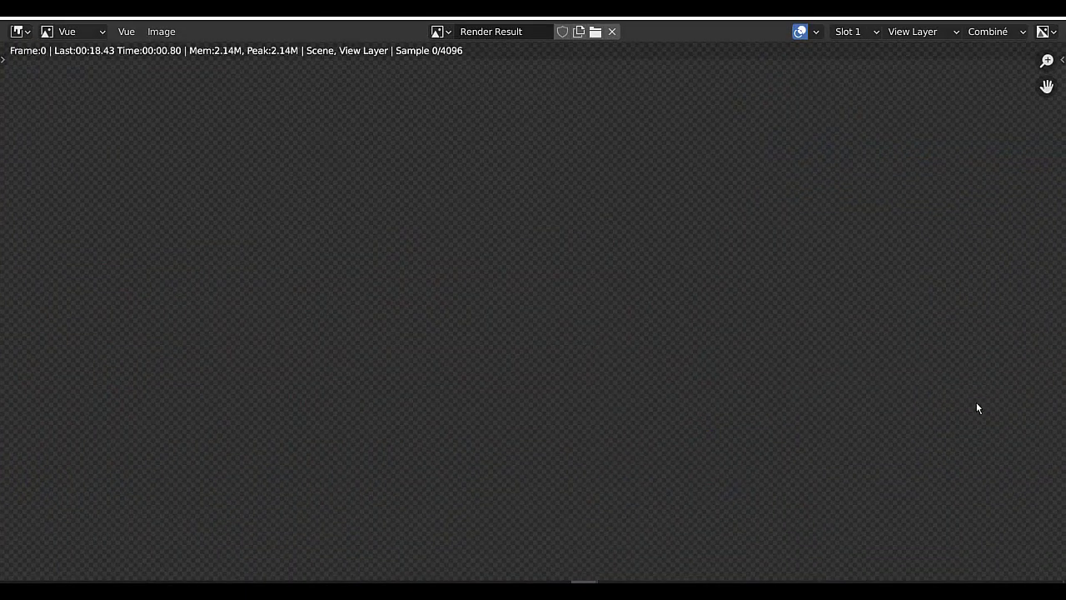
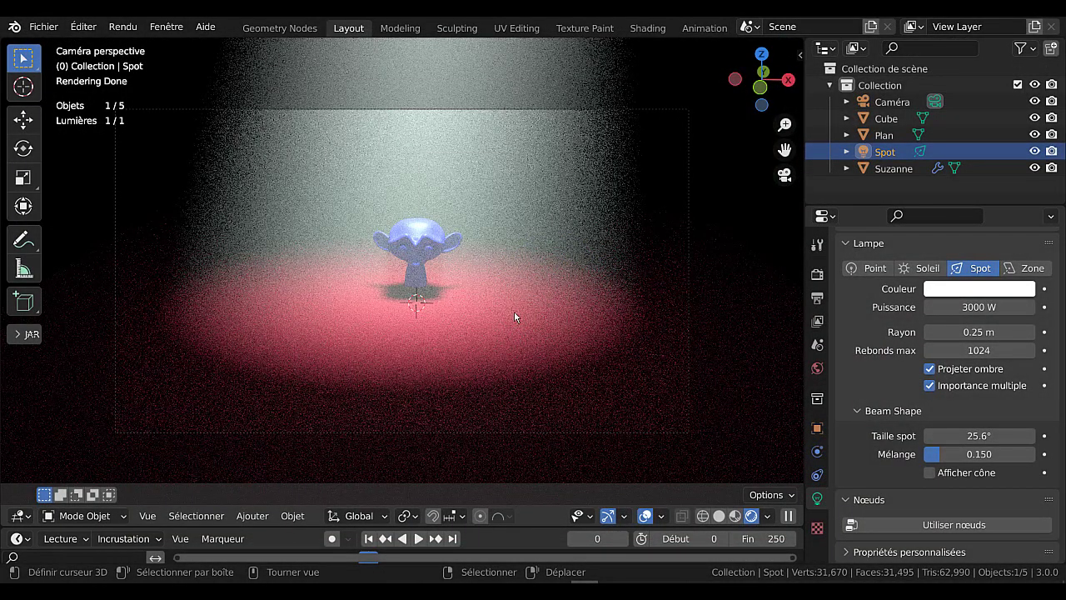
scroll(513, 313, up, 1)
scroll(511, 318, down, 1)
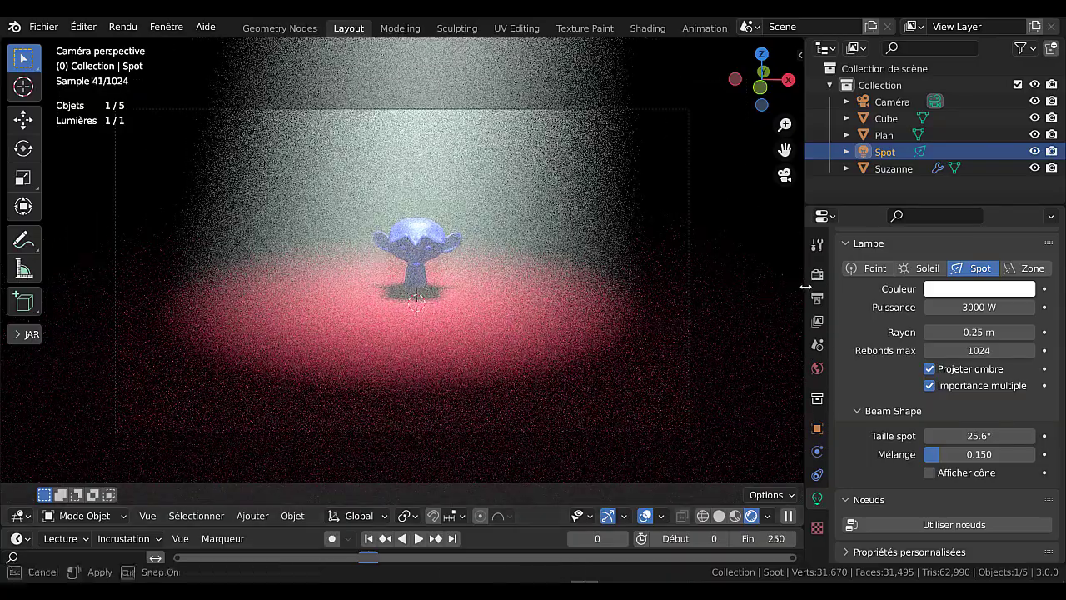
drag(803, 286, 890, 286)
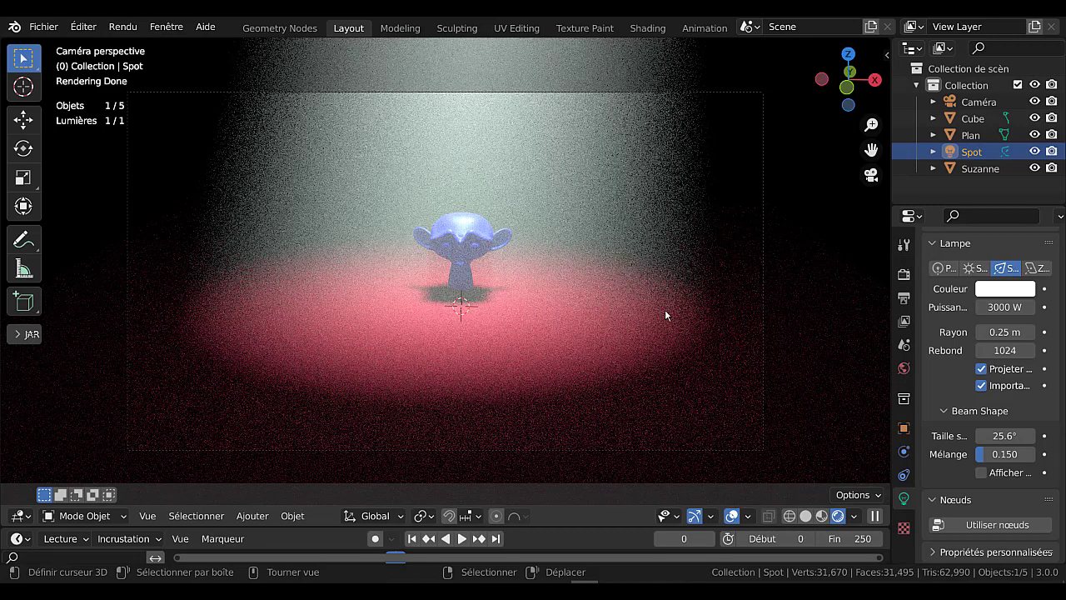
- Show the scene in solid shading outside the camera view and enter edit mode on the Cube
click(804, 515)
scroll(705, 338, down, 5)
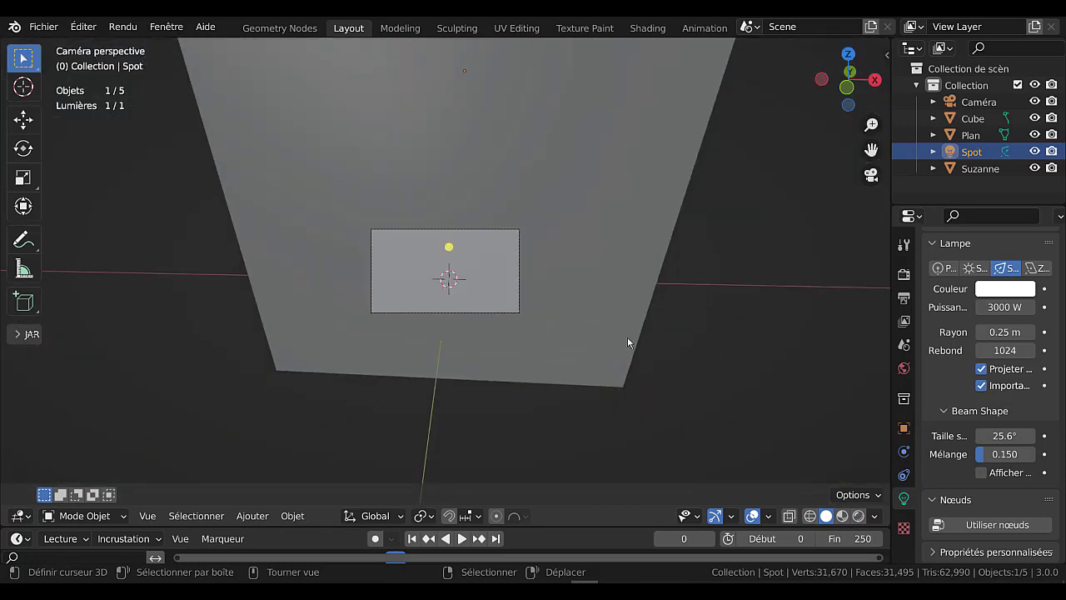
mouse_move(692, 354)
middle_down()
mouse_move(658, 325)
mouse_move(639, 352)
mouse_move(639, 361)
mouse_move(689, 366)
middle_up()
scroll(657, 324, down, 5)
scroll(576, 298, up, 1)
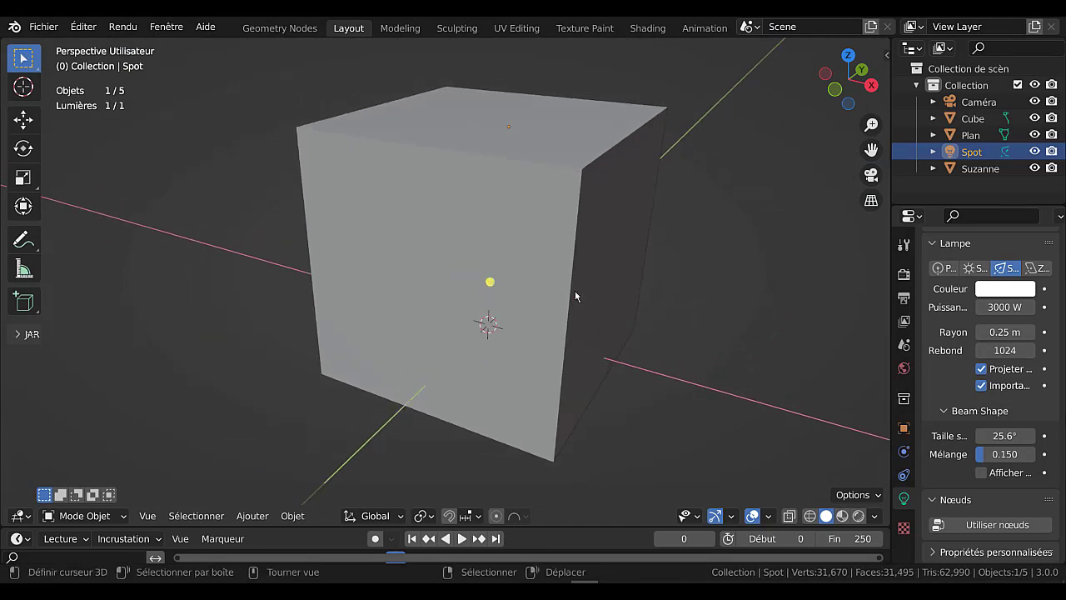
click(517, 225)
key(Tab)
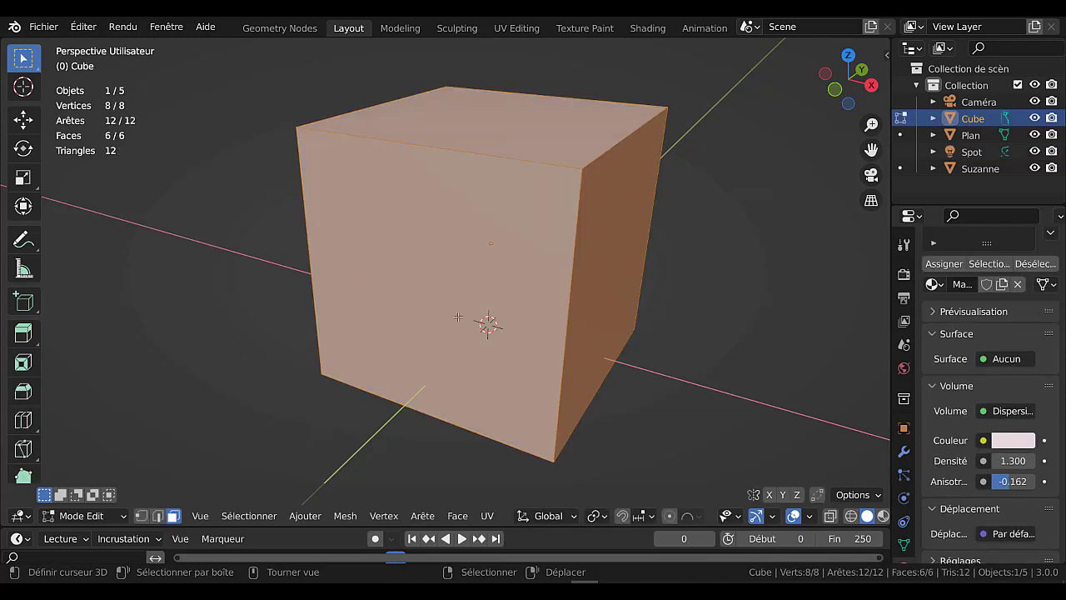
- Subdivide all faces of the Cube with 10 cuts and a fractal value of 1.170
key(q)
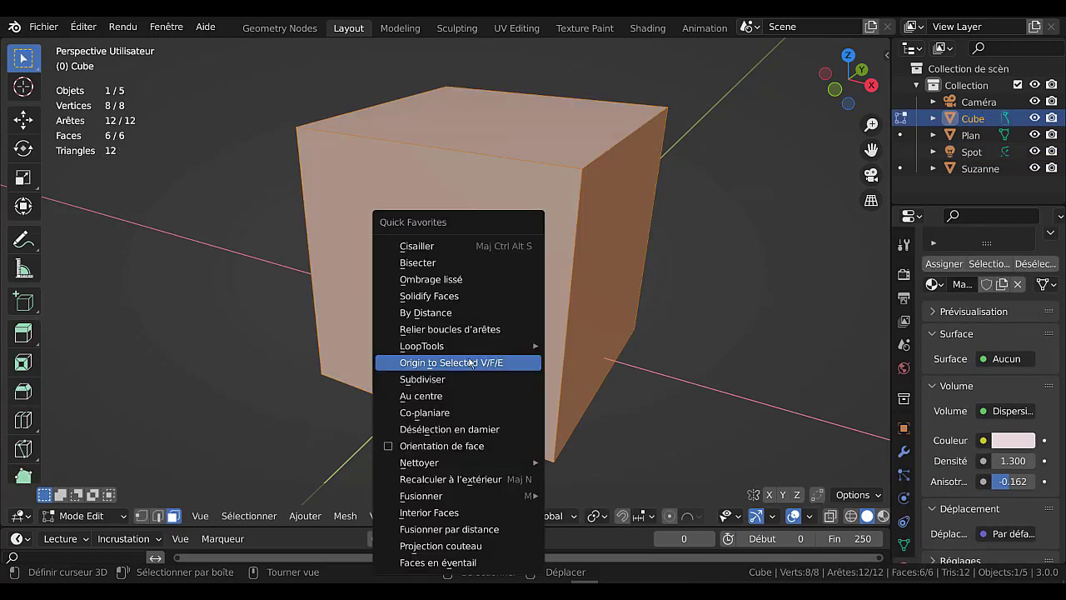
click(451, 380)
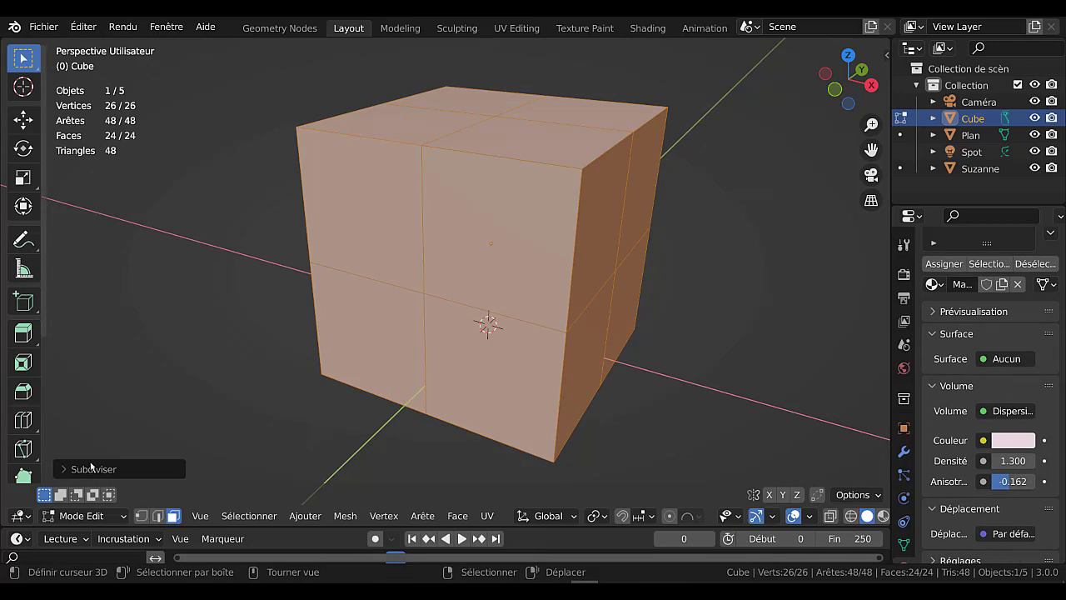
click(91, 469)
click(272, 354)
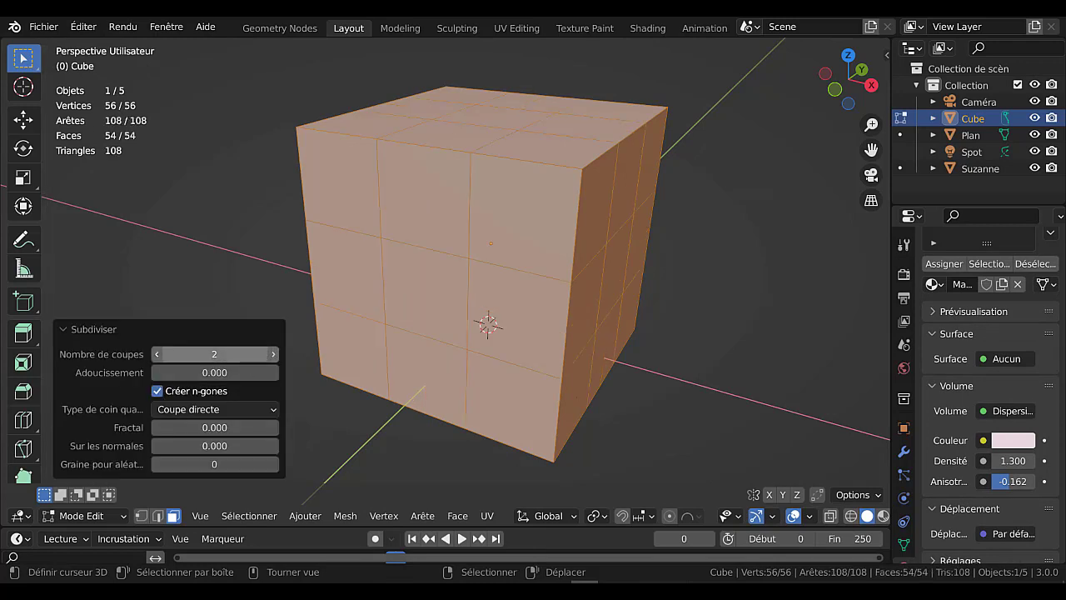
drag(208, 356, 273, 356)
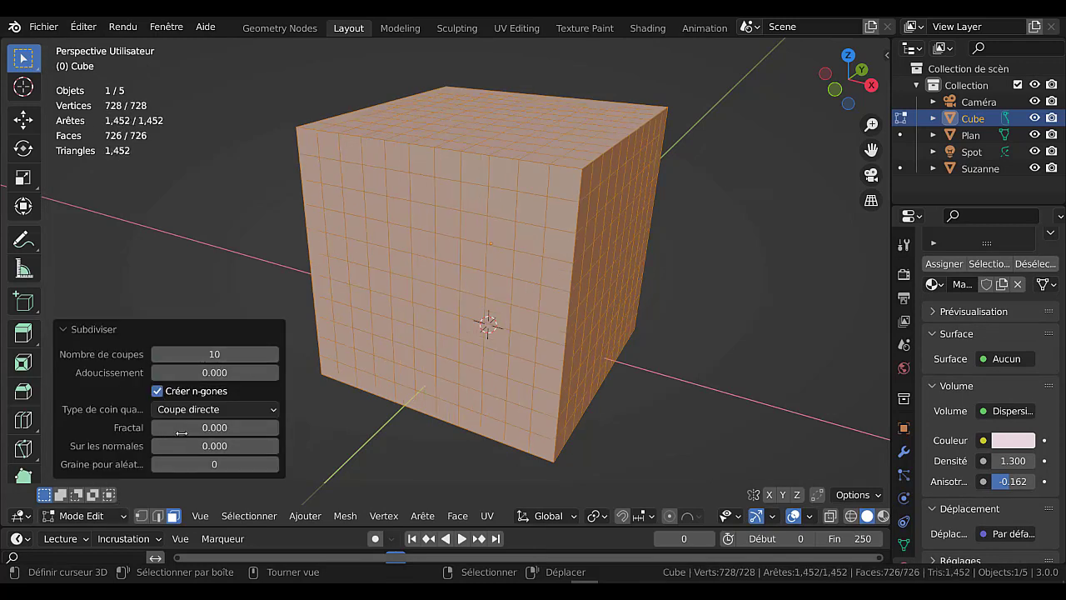
drag(180, 432, 277, 430)
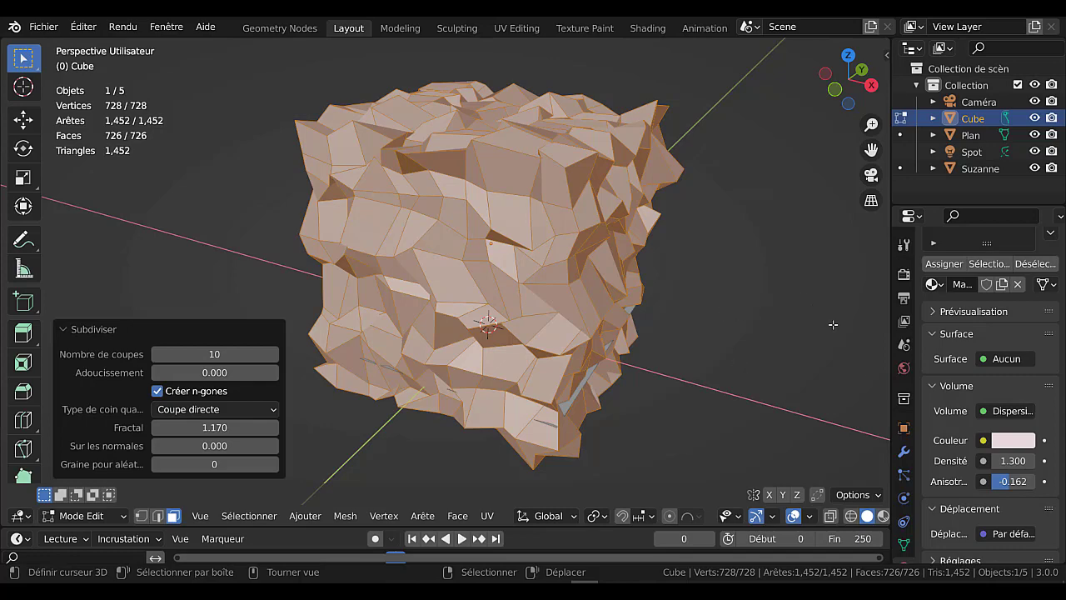
- Add a Subdivision Surface modifier to the Cube and set its viewport level to 2
click(903, 451)
click(990, 272)
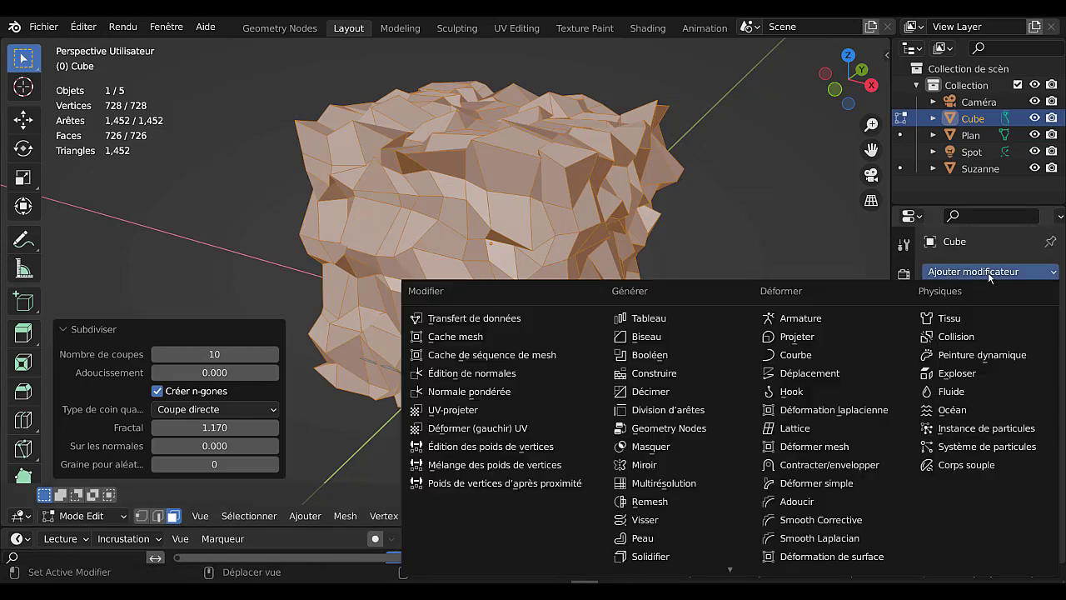
scroll(650, 553, down, 3)
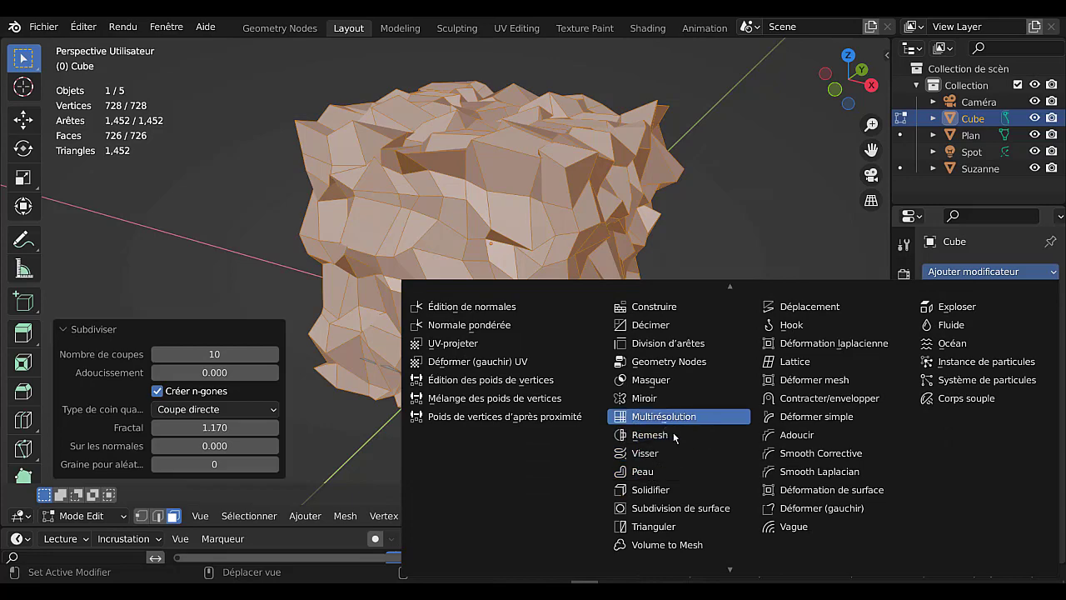
click(657, 510)
click(652, 515)
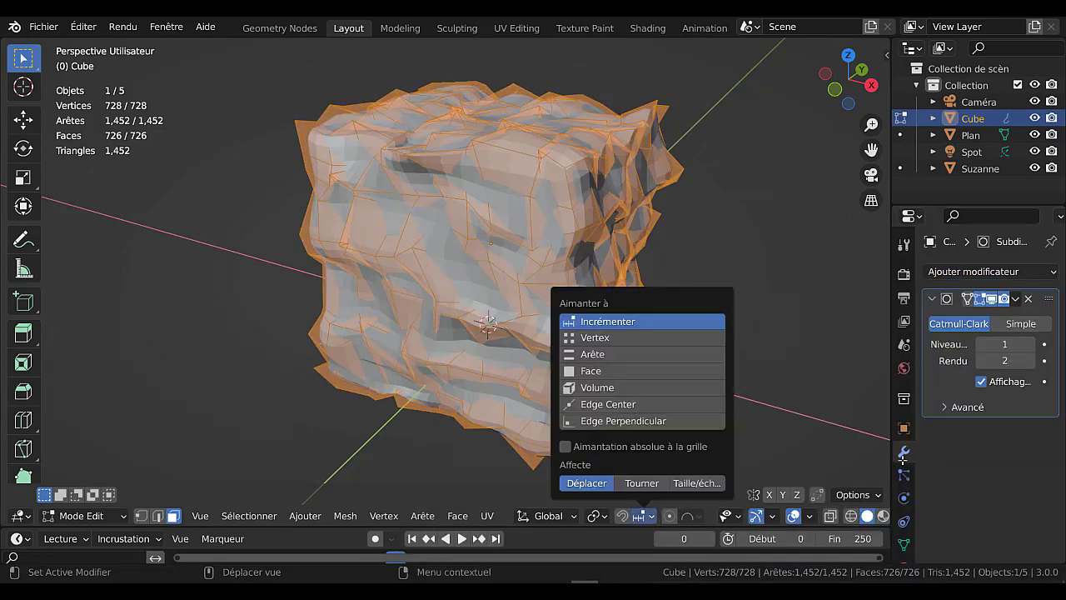
click(1031, 345)
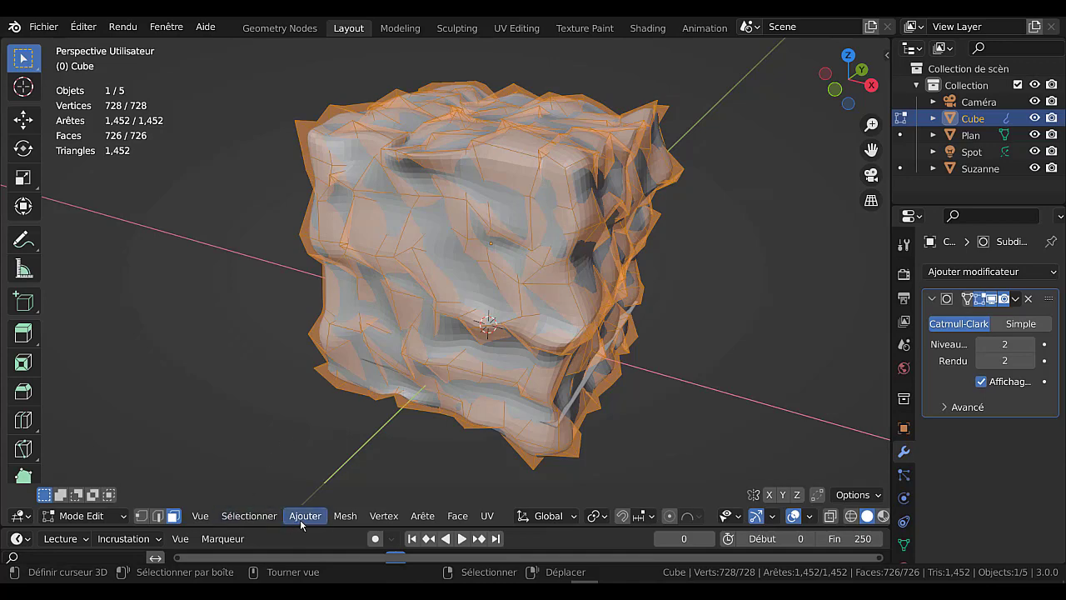
- Return the Cube to object mode and apply smooth shading to it
key(Tab)
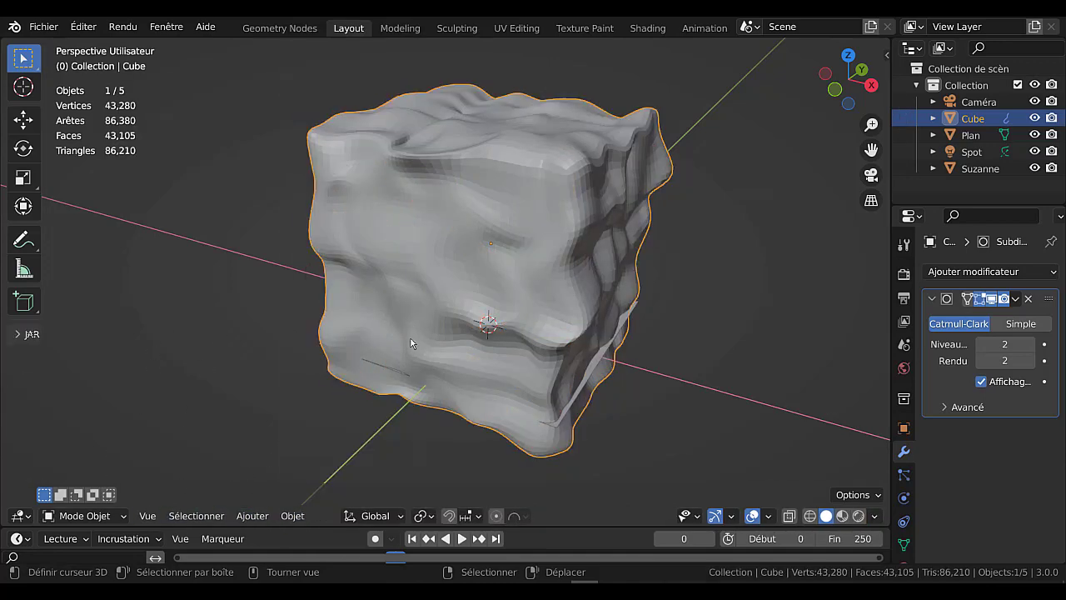
click(292, 516)
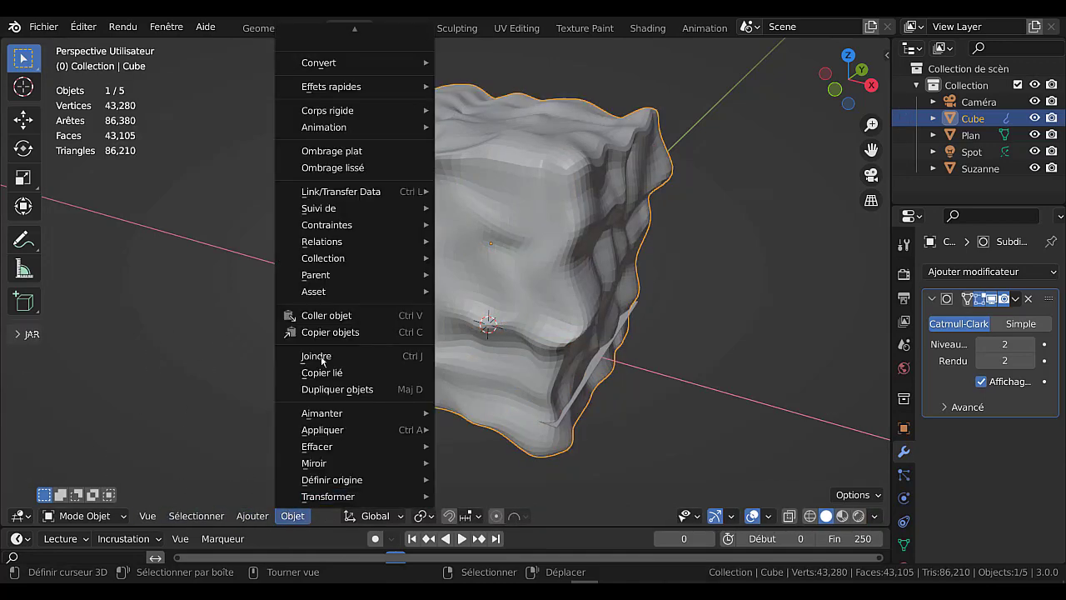
click(345, 169)
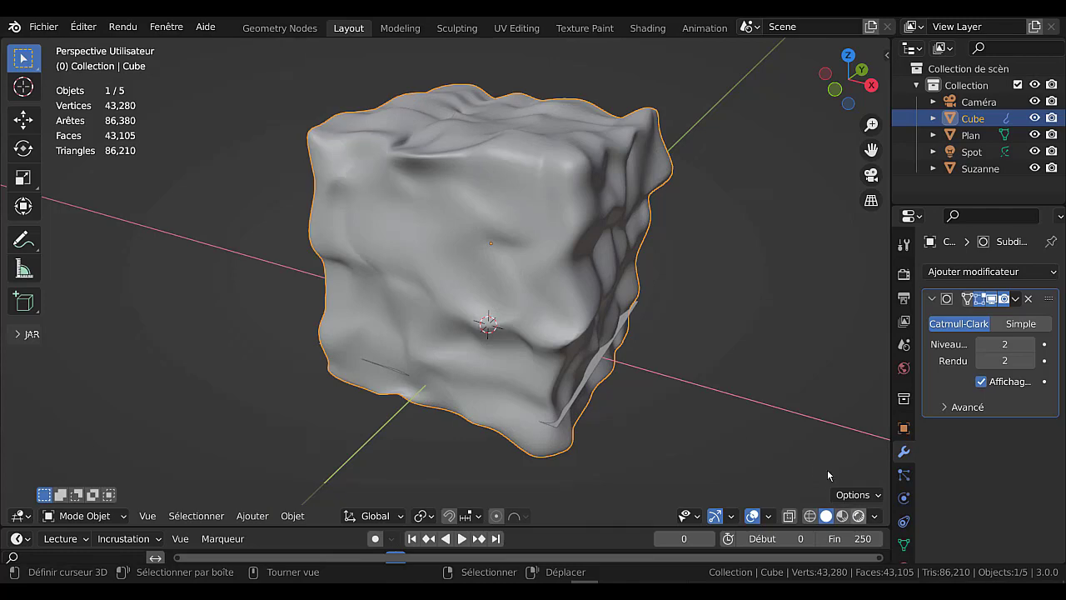
- Switch the viewport to rendered shading and examine the spotlight beam inside the deformed Cube, near and far
click(858, 515)
mouse_move(706, 397)
middle_down()
mouse_move(740, 380)
mouse_move(728, 370)
middle_up()
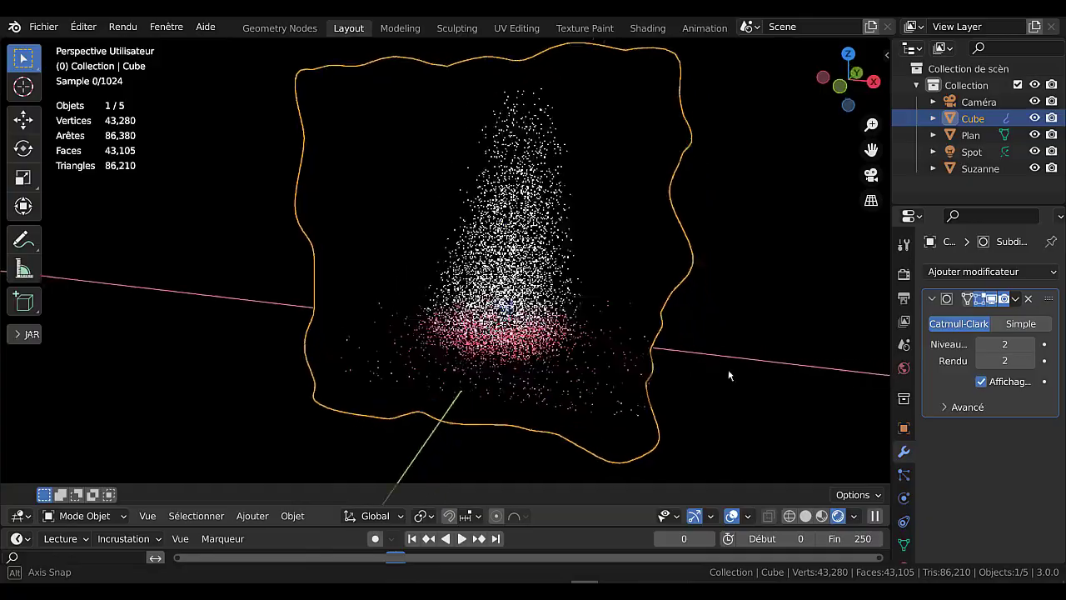
scroll(729, 375, up, 6)
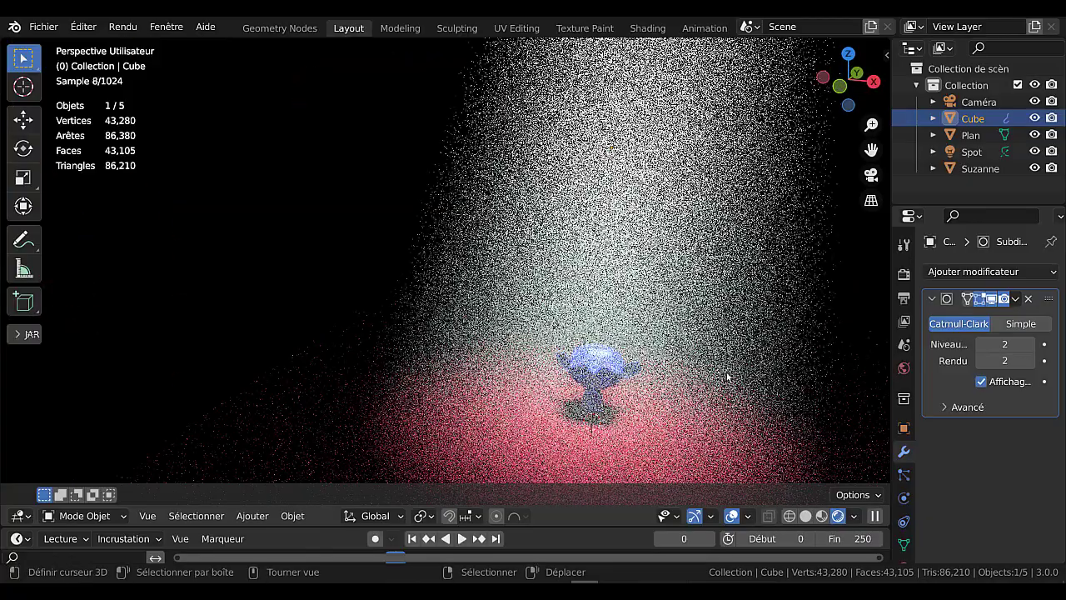
scroll(727, 376, down, 5)
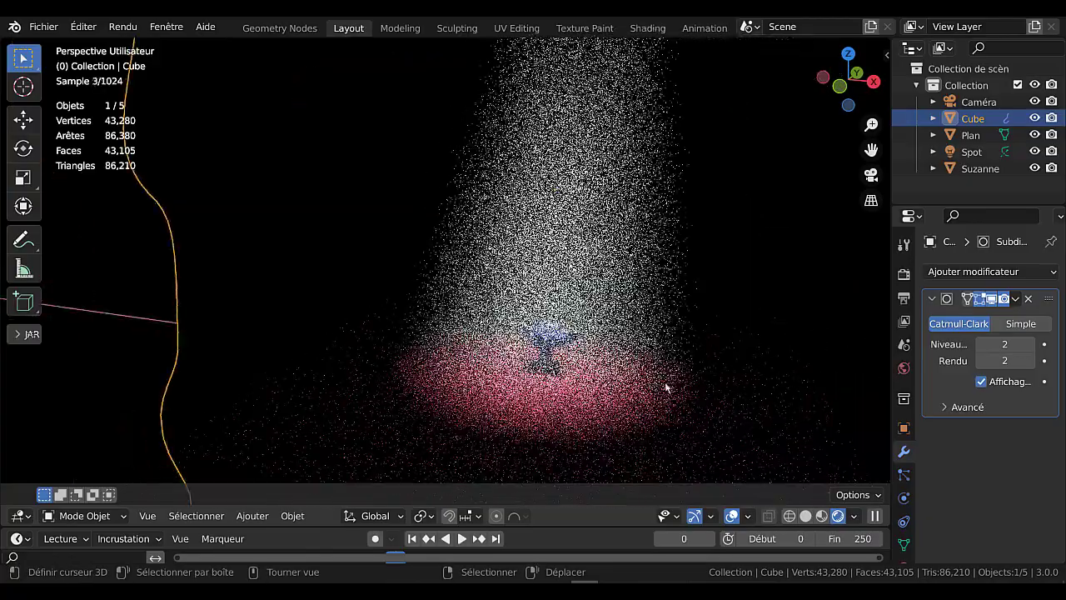
scroll(666, 387, down, 4)
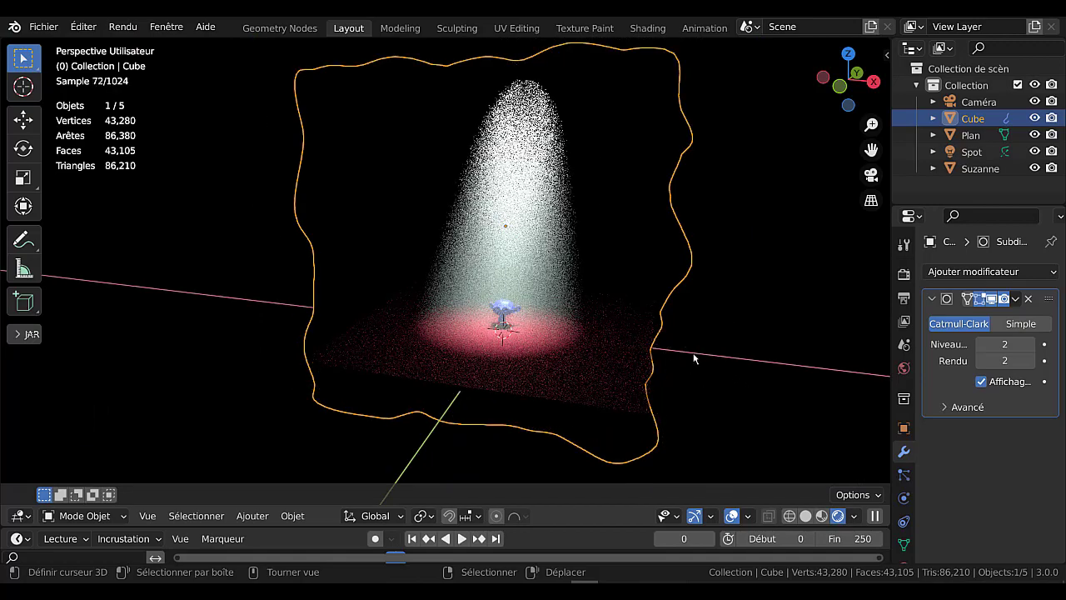
middle_drag(676, 357, 903, 369)
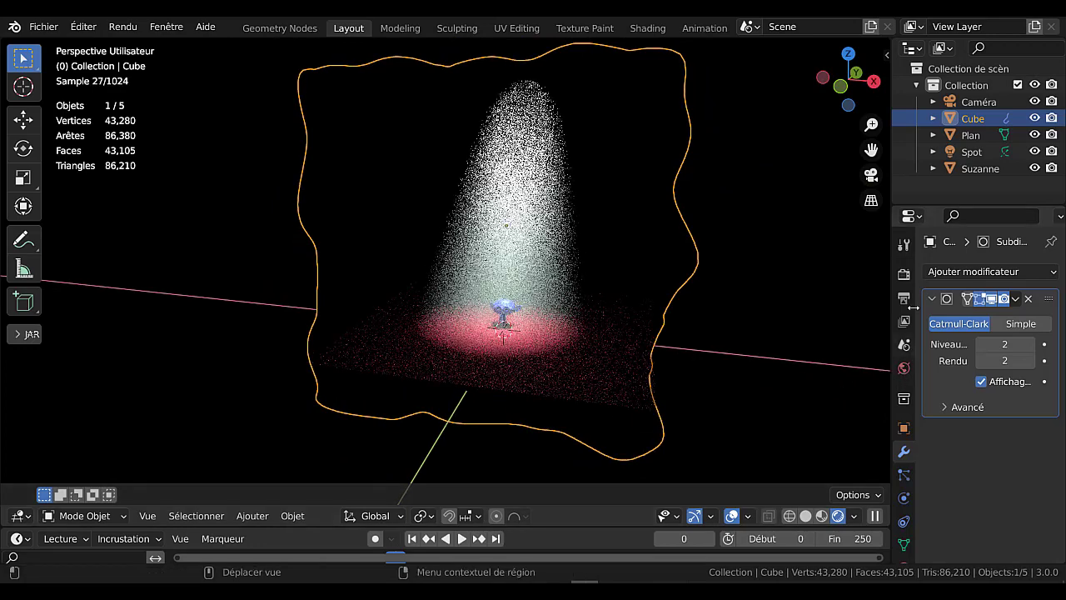
- Compare the spotlight beam in the deformed Cube under Eevee, and return the render engine to Cycles
click(903, 274)
click(1010, 272)
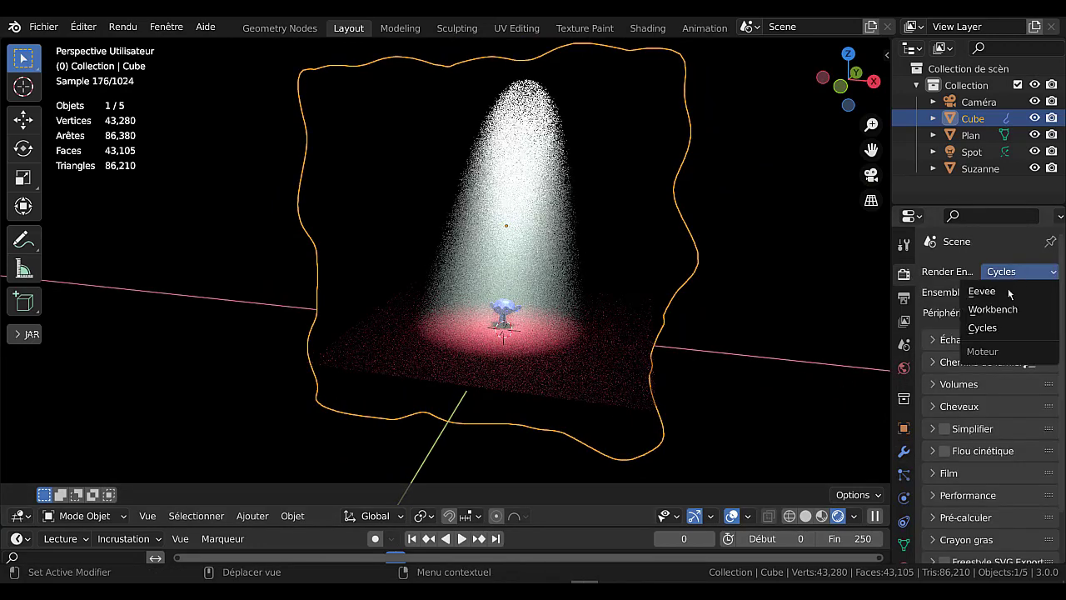
click(1008, 292)
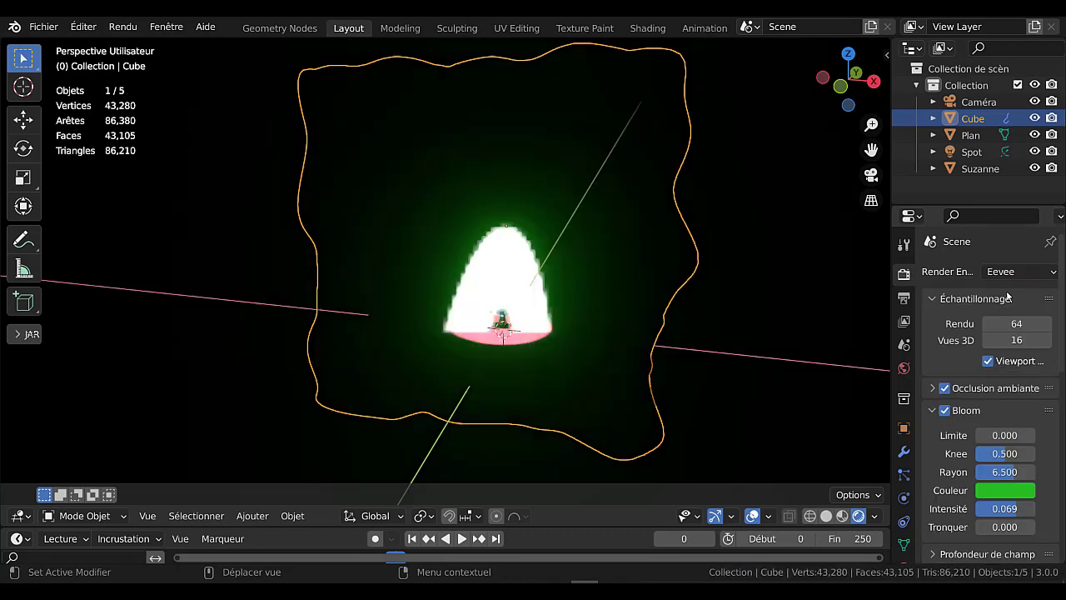
click(1015, 271)
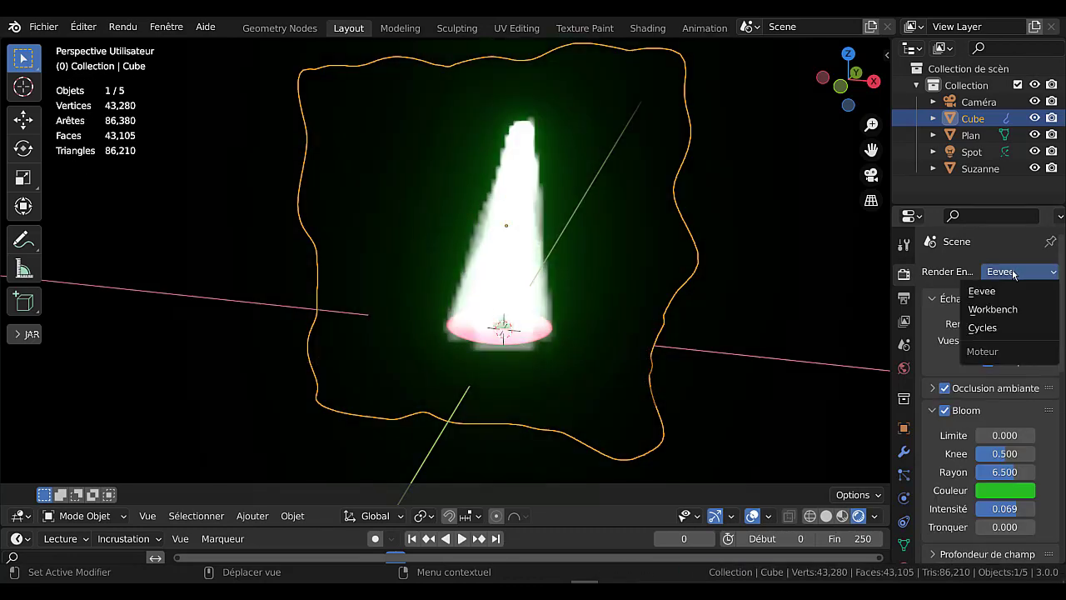
click(1009, 292)
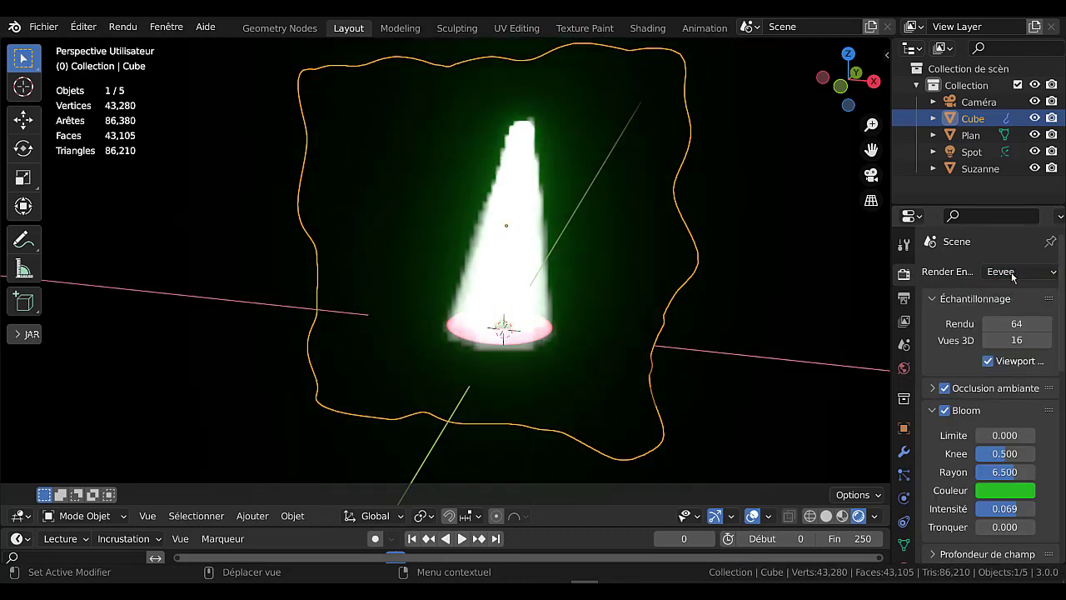
click(1013, 275)
click(1006, 328)
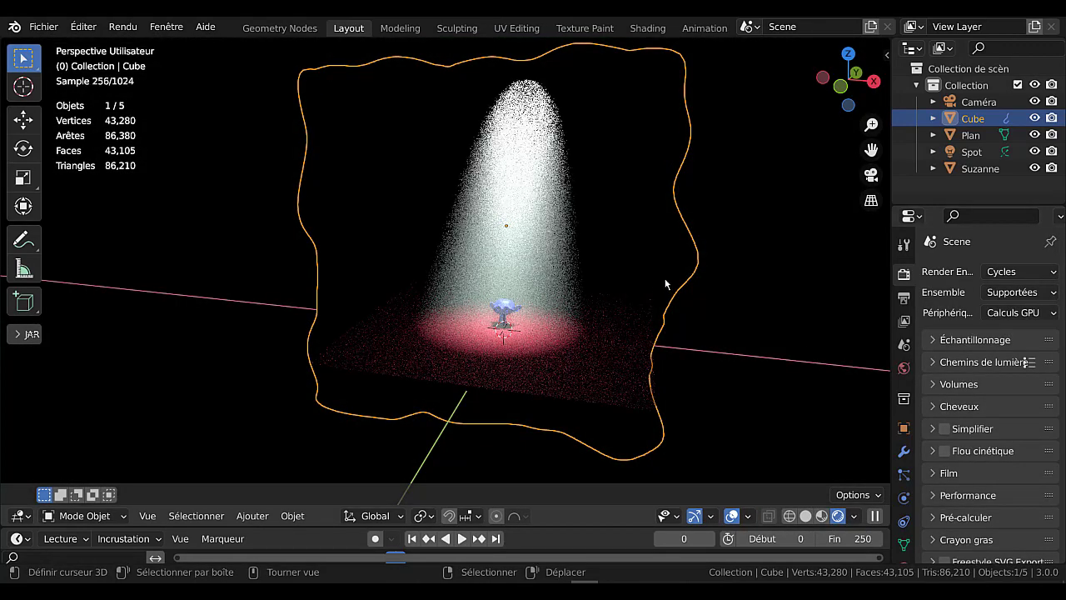
middle_drag(621, 360, 615, 341)
scroll(616, 341, up, 2)
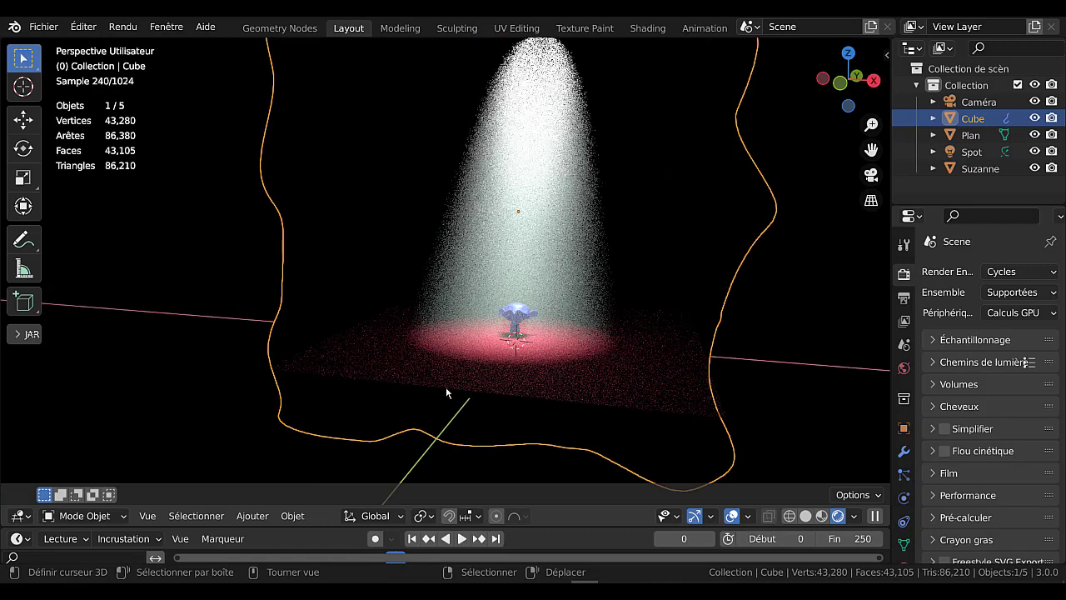
scroll(733, 357, down, 3)
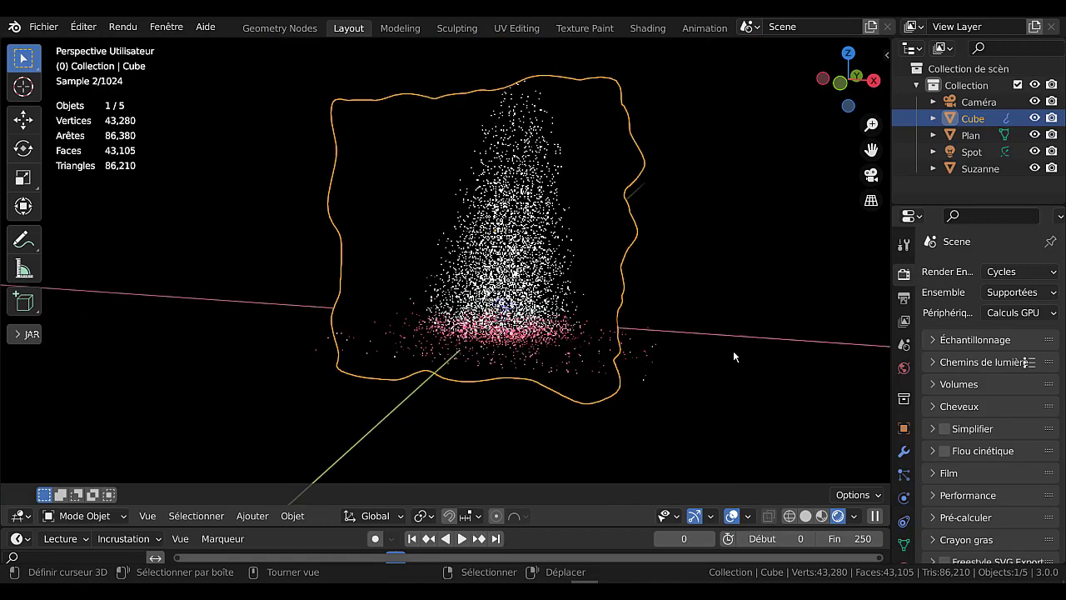
scroll(738, 413, up, 1)
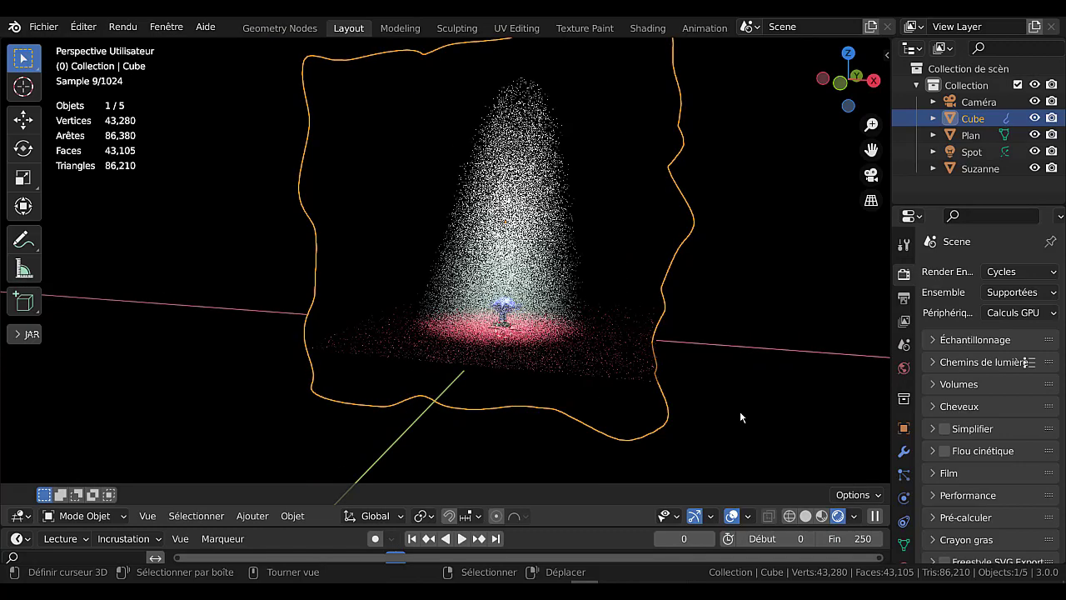
- Try Specular BSDF as the surface shader of the deformed Cube's material
scroll(739, 411, up, 2)
scroll(739, 410, down, 3)
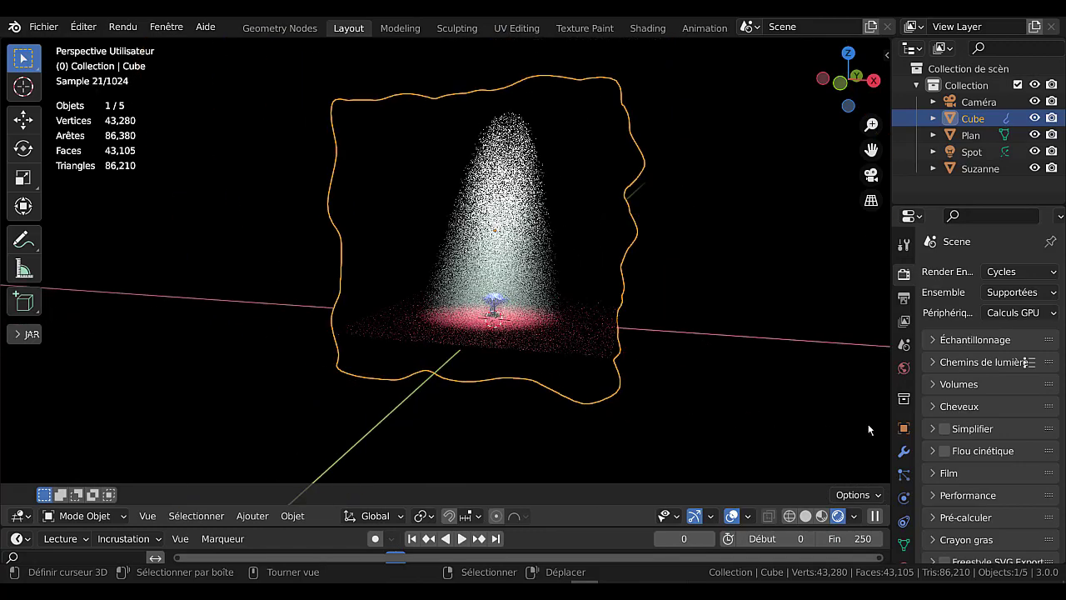
scroll(901, 540, down, 2)
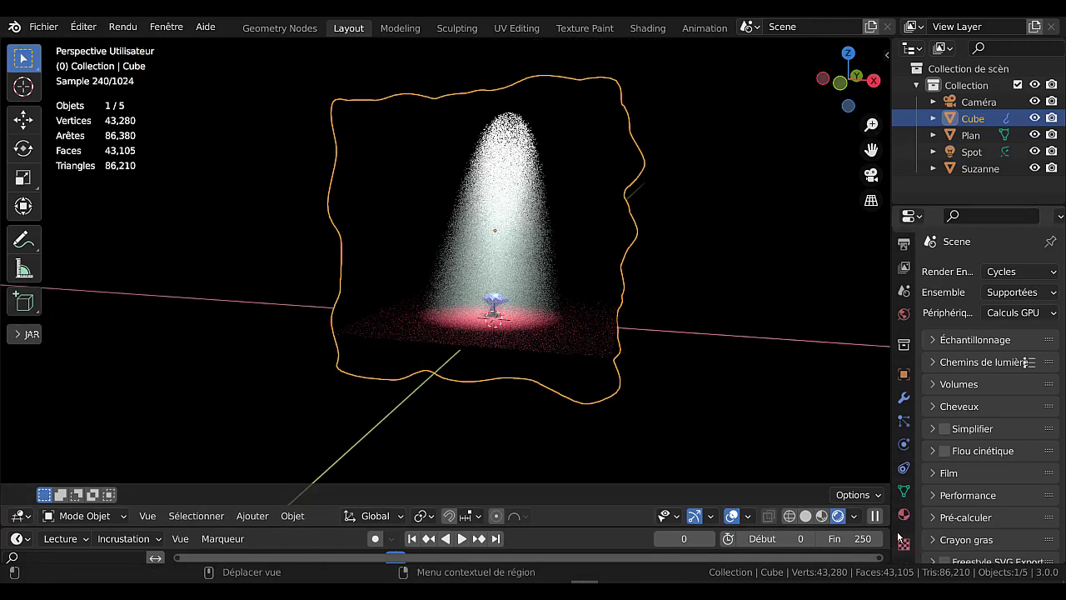
click(904, 514)
scroll(943, 466, down, 3)
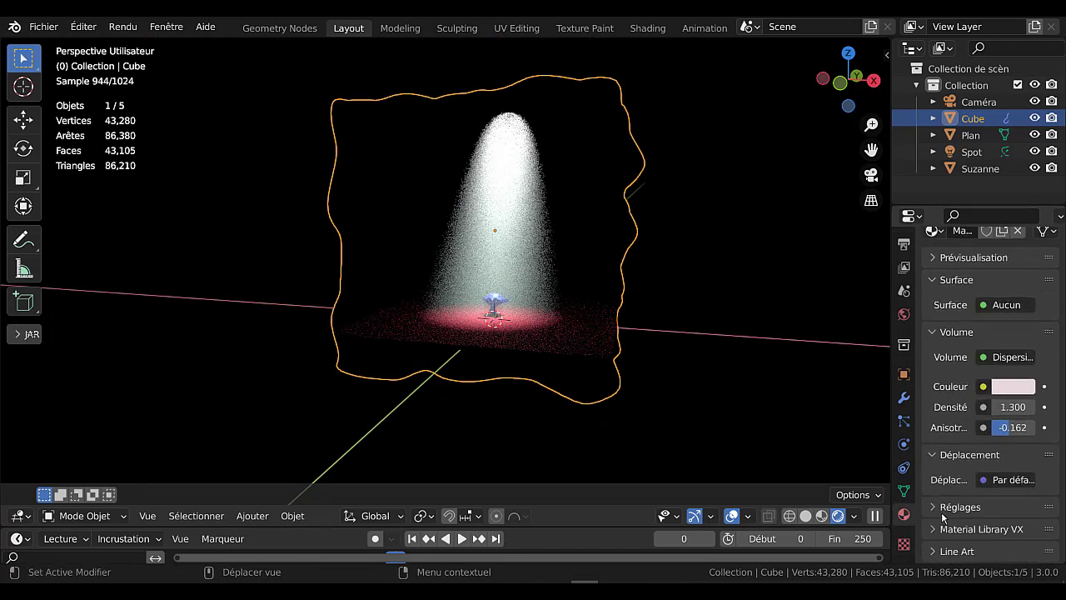
scroll(944, 516, down, 1)
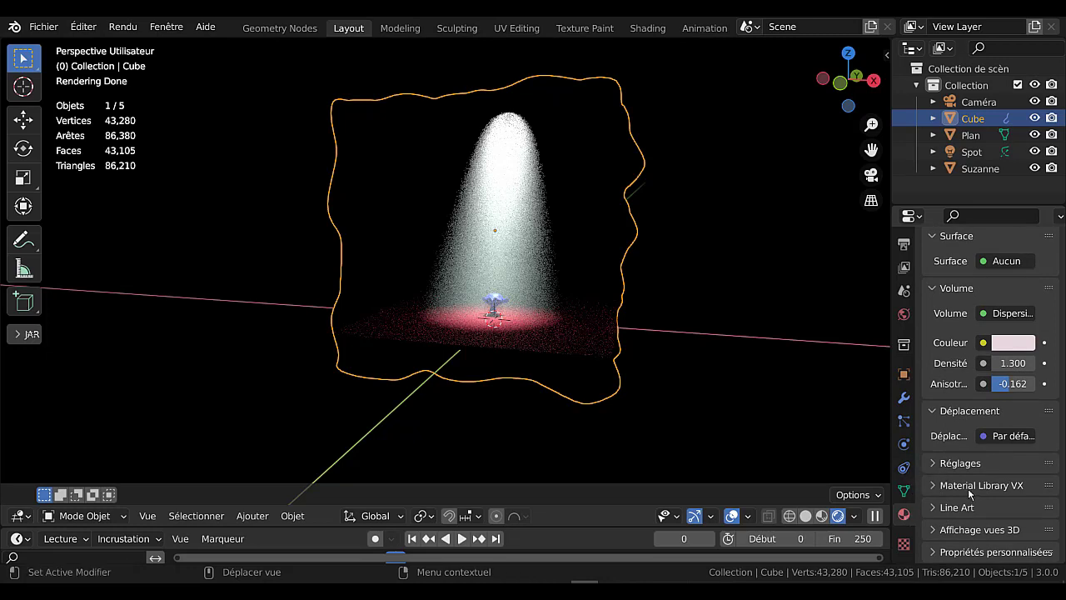
scroll(969, 494, up, 2)
scroll(962, 351, up, 1)
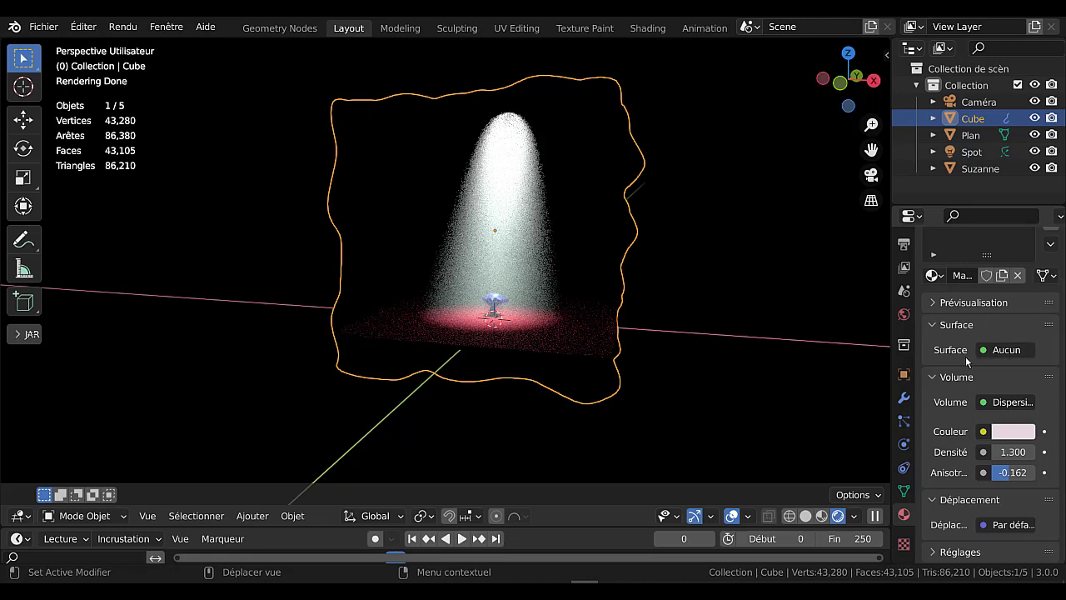
click(1004, 351)
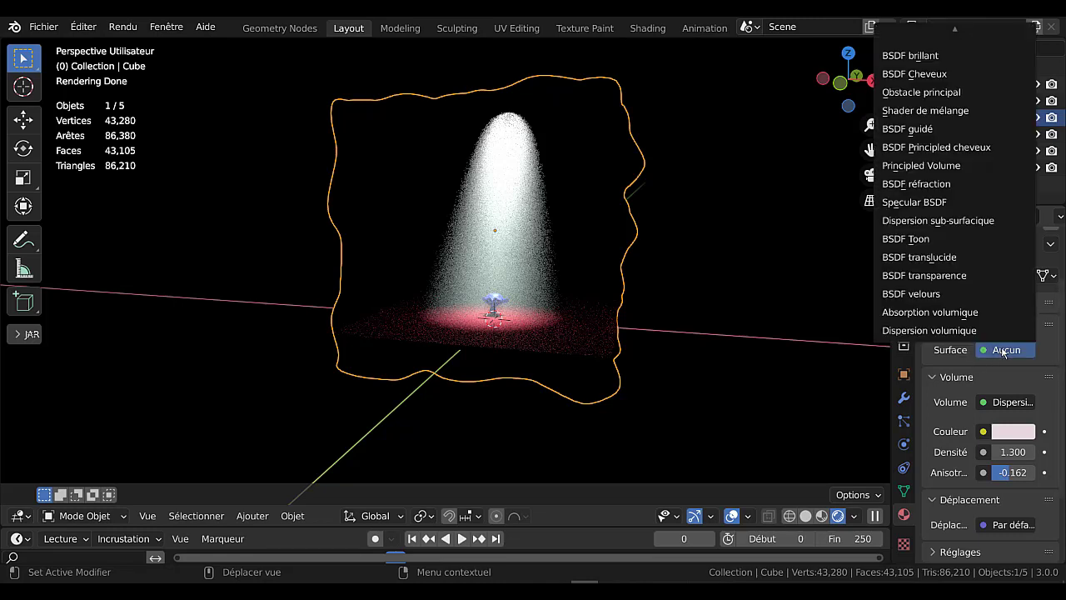
click(947, 202)
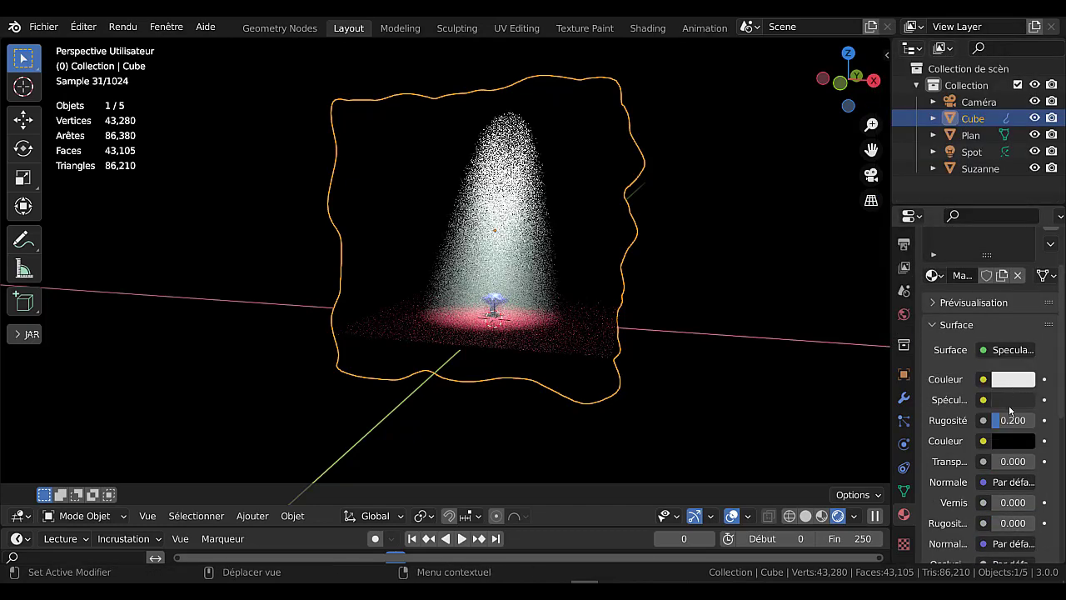
- Change the Cube material's surface shader to BSDF guidé, widen the properties area and set Alpha to 0.041
click(1009, 352)
click(908, 131)
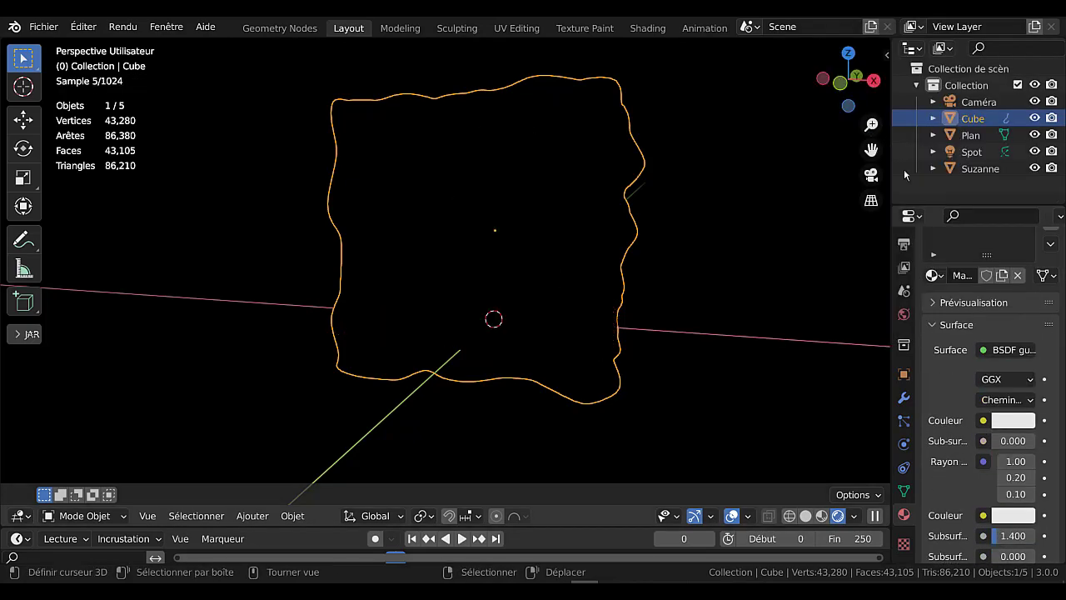
scroll(1001, 380, down, 3)
scroll(1011, 435, down, 15)
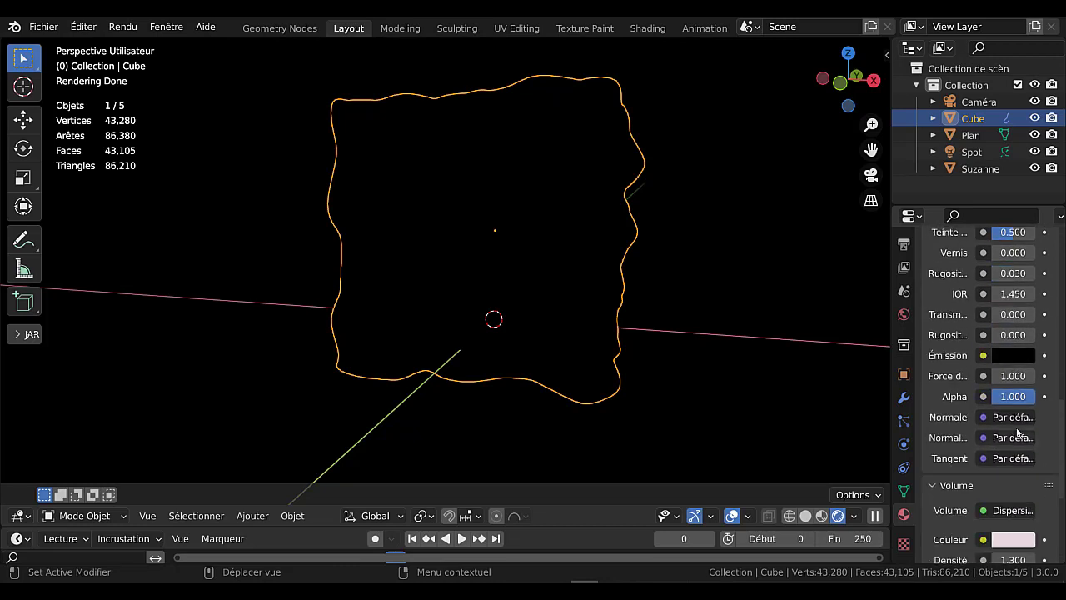
scroll(1009, 491, down, 1)
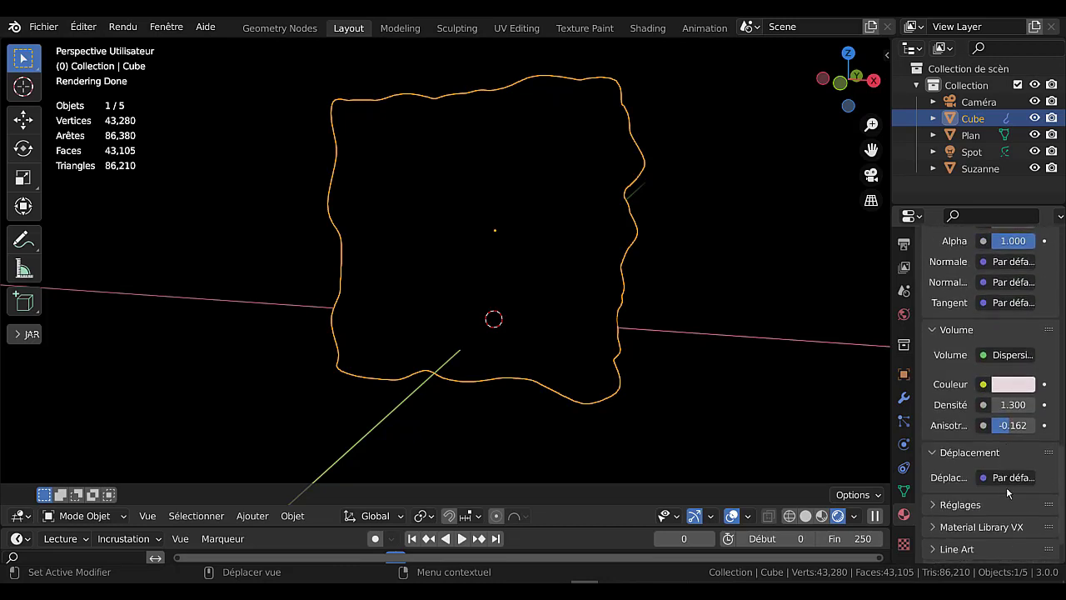
scroll(989, 392, up, 4)
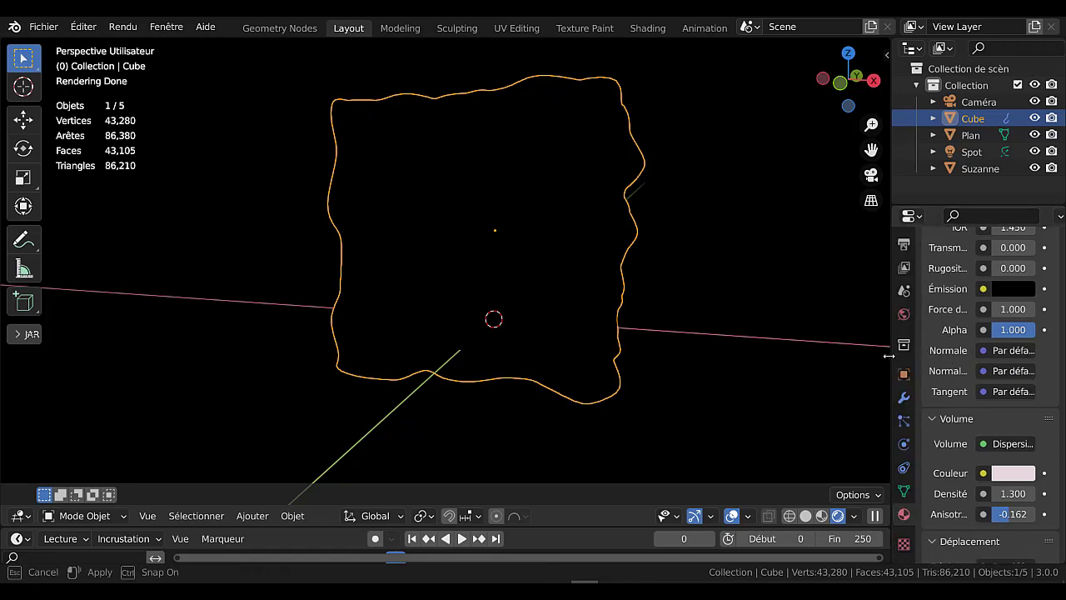
drag(892, 353, 784, 354)
drag(1029, 330, 962, 329)
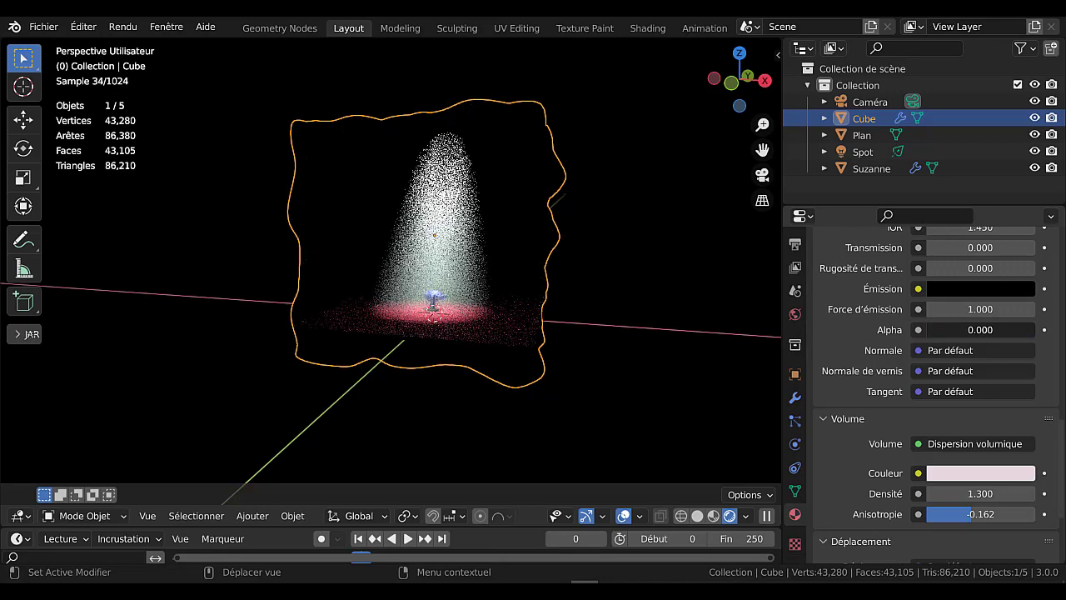
drag(980, 330, 974, 330)
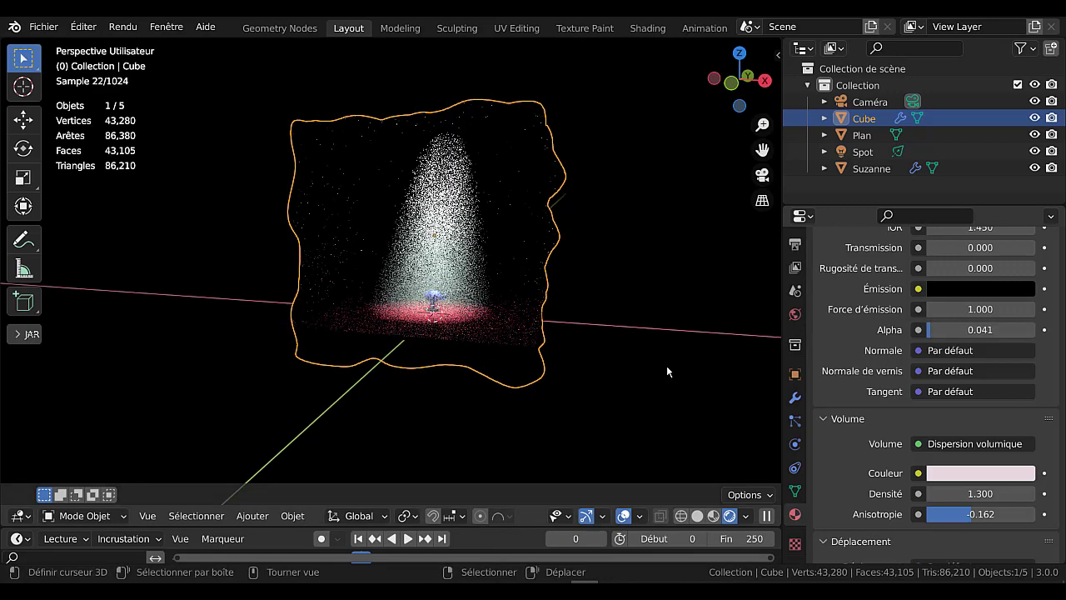
scroll(661, 361, up, 4)
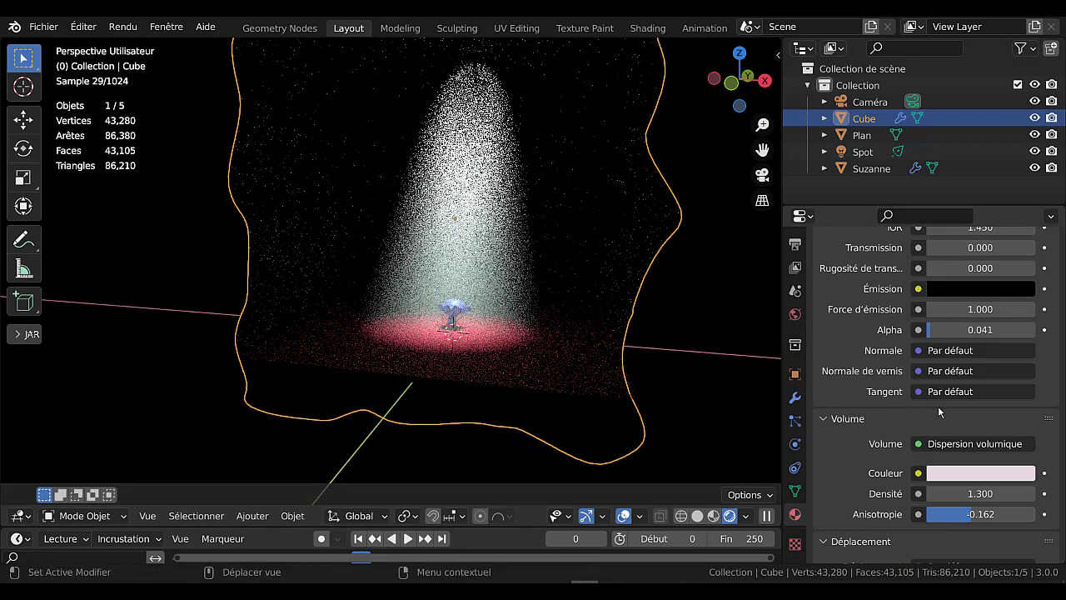
- Set the Cube material's emission strength to 13.200 and the emission colour's value (V) to 0.049
scroll(950, 383, up, 1)
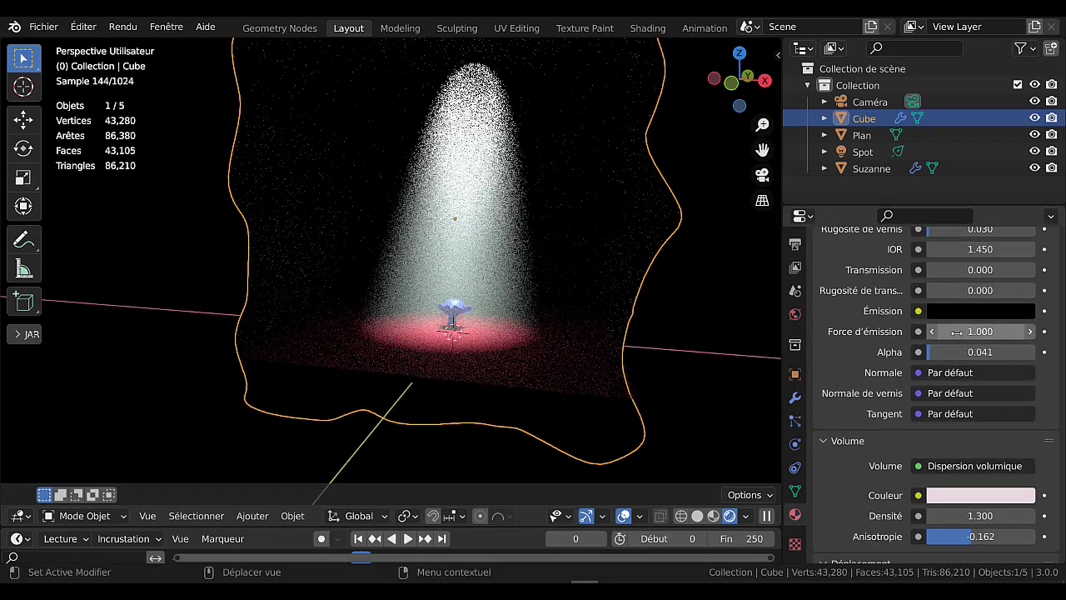
drag(956, 332, 1029, 332)
click(960, 312)
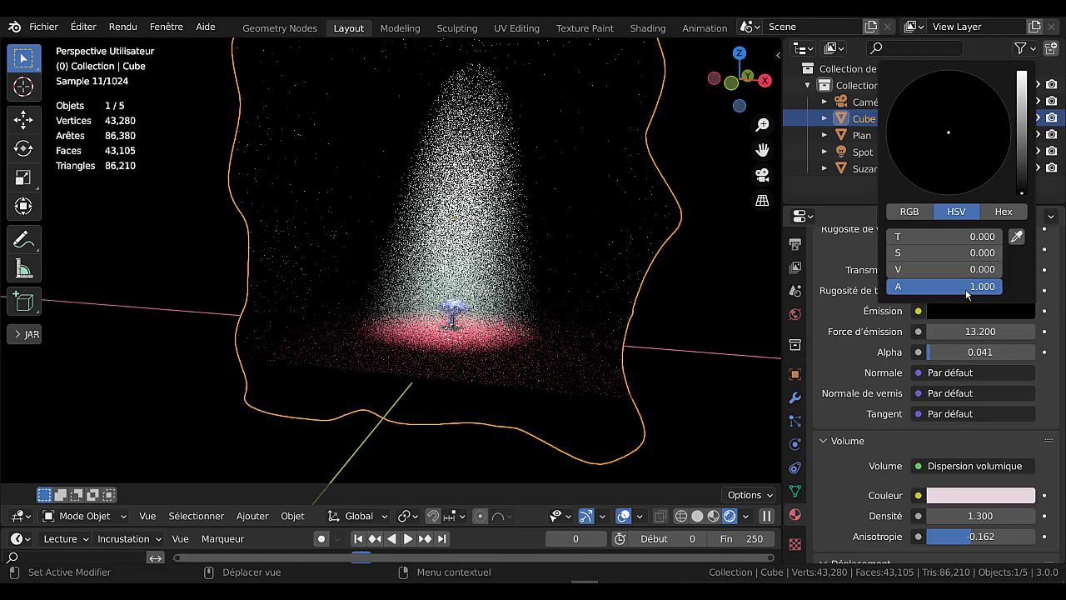
drag(945, 269, 915, 273)
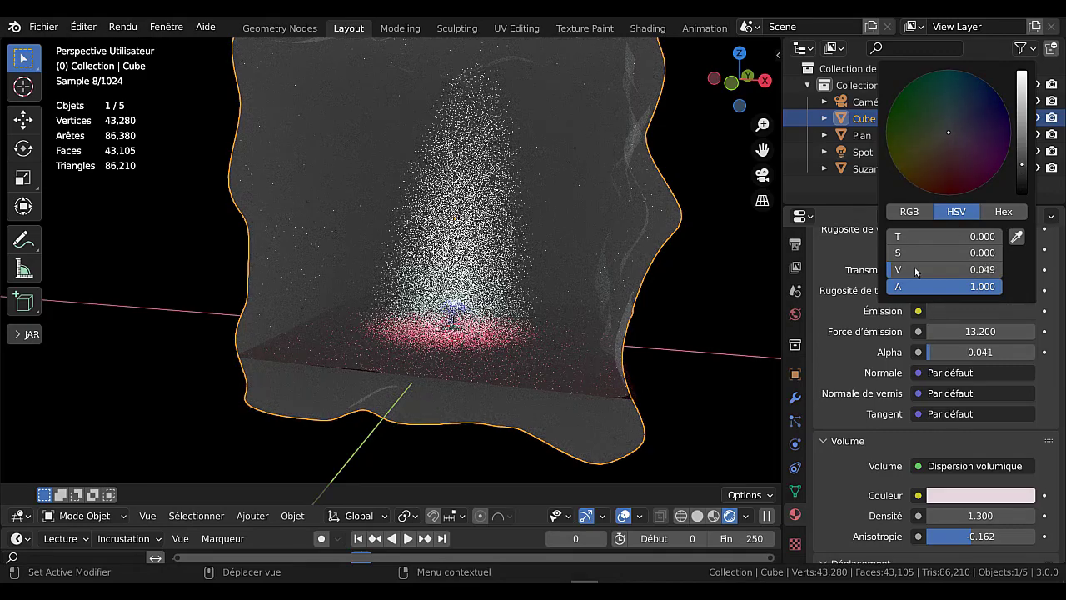
scroll(577, 257, down, 3)
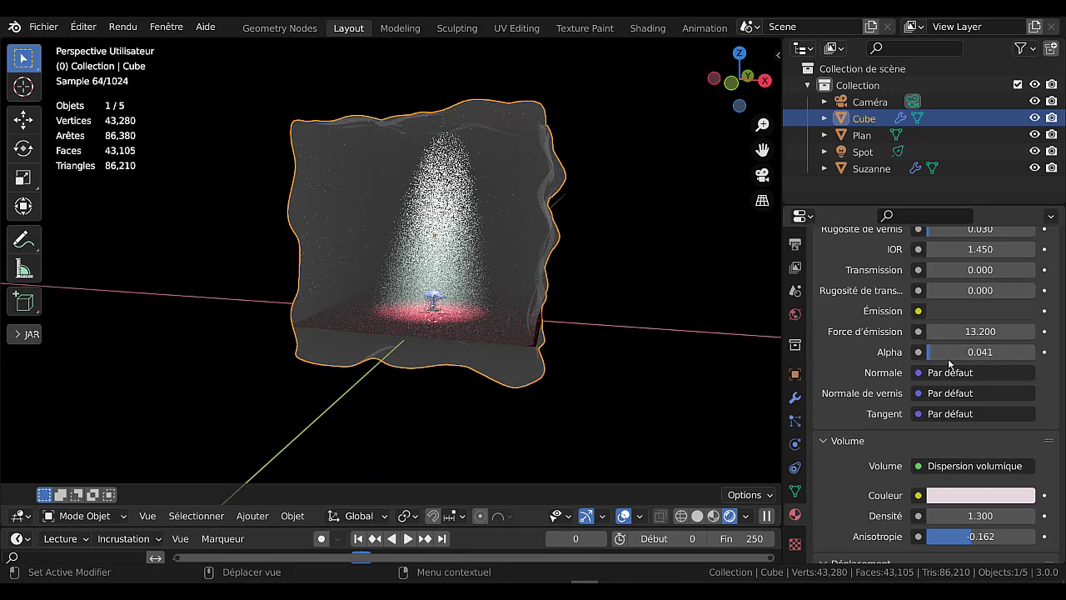
- Set the Cube material's Alpha to 0.020 and check the spotlight beam at close range
mouse_move(939, 357)
mouse_down()
mouse_move(916, 356)
mouse_move(936, 356)
mouse_up()
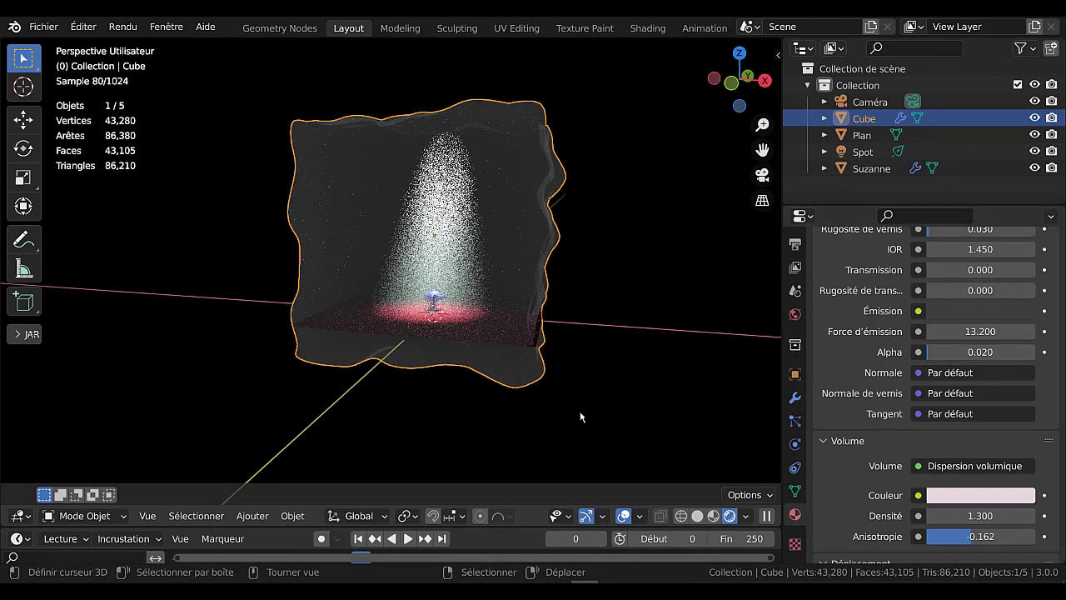
scroll(469, 392, up, 4)
scroll(458, 340, down, 1)
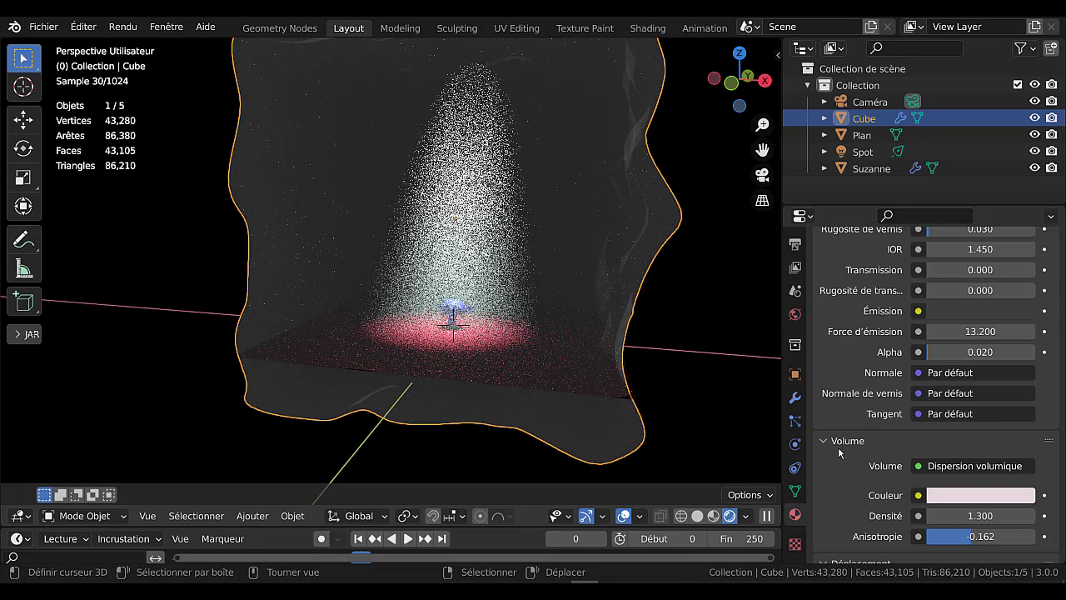
- Remove the surface shader from the Cube's material so only the volume shader is used
scroll(1017, 277, up, 10)
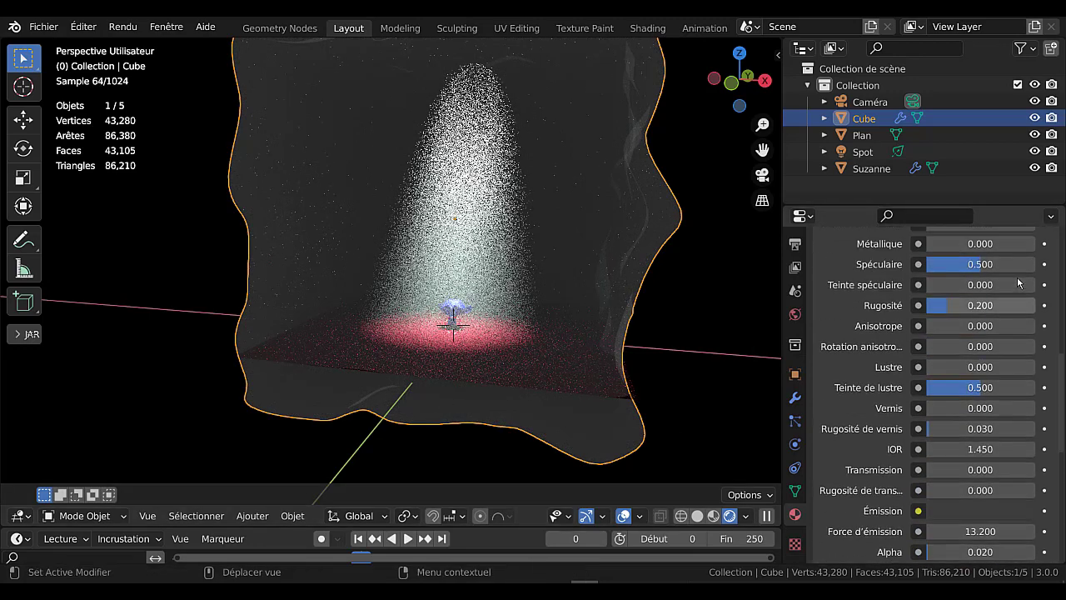
scroll(1016, 255, up, 6)
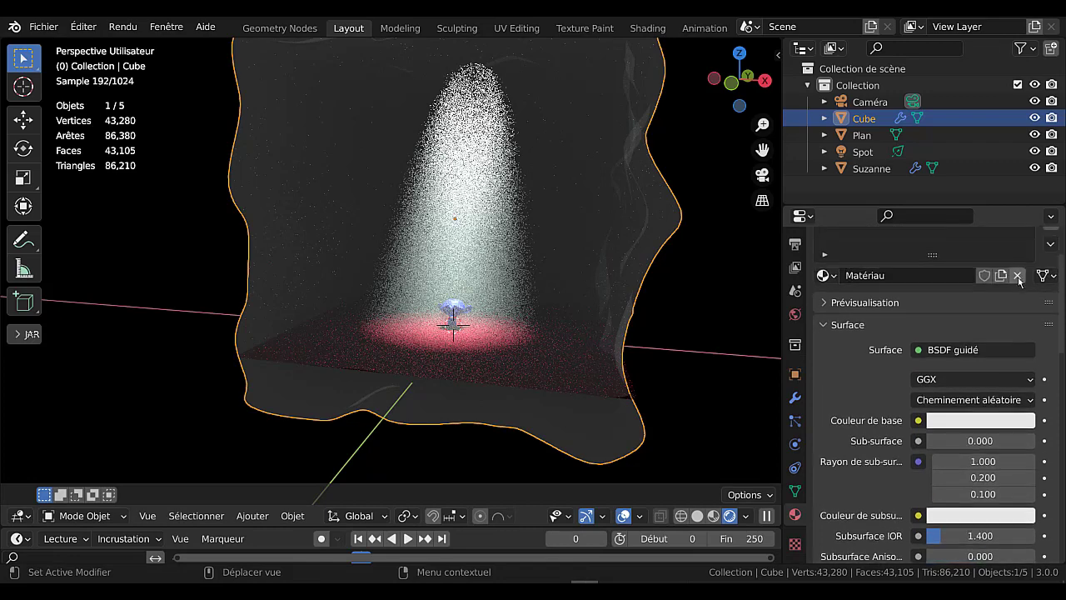
click(1004, 395)
scroll(993, 131, up, 5)
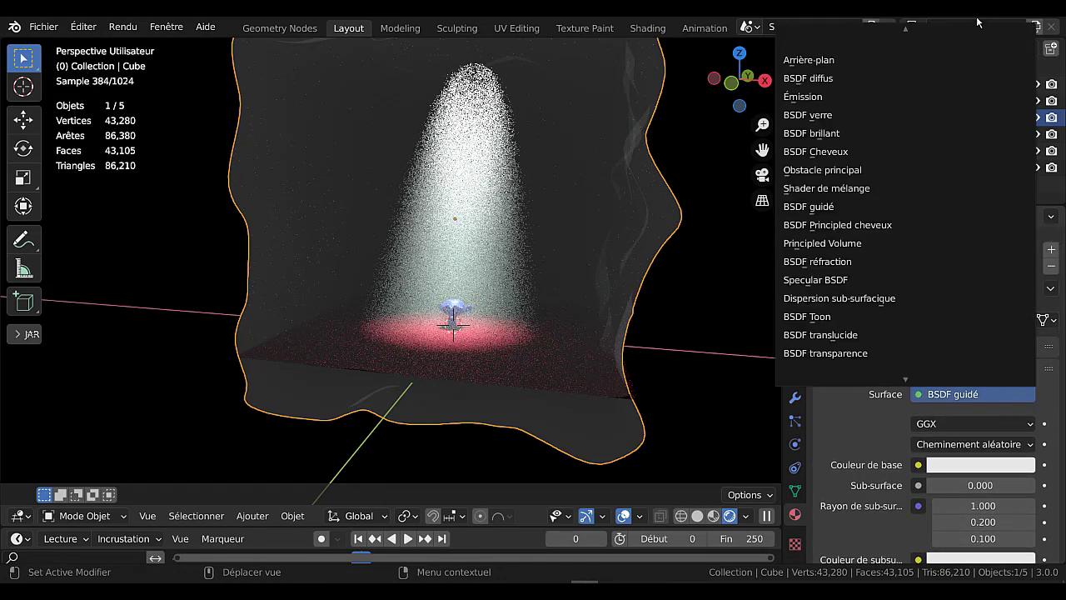
click(970, 55)
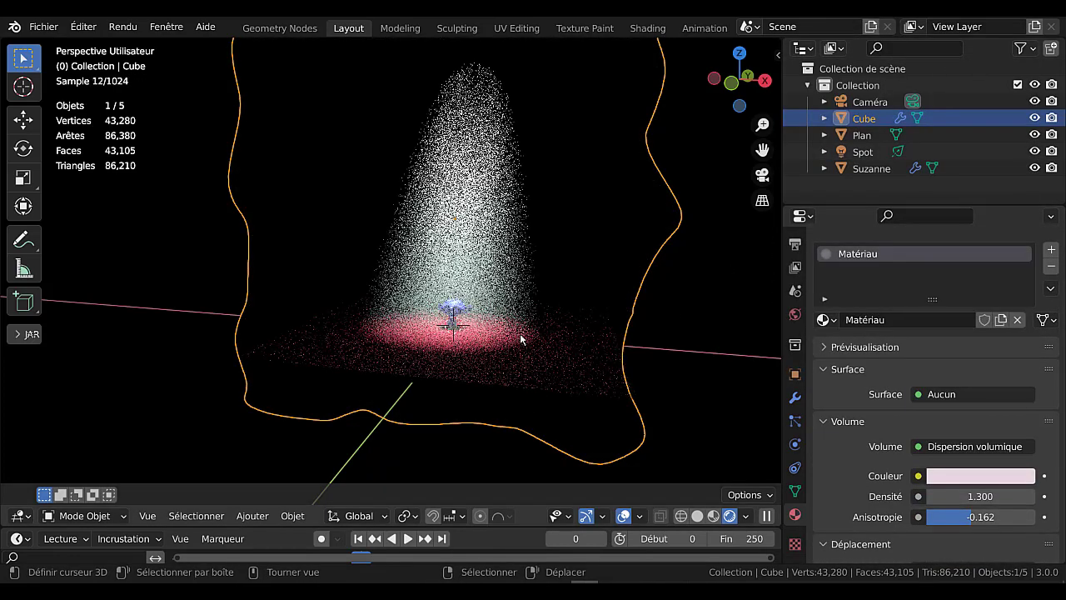
- Add a new 2 m mesh cube and scale it uniformly to about 0.066
click(256, 518)
mouse_move(254, 498)
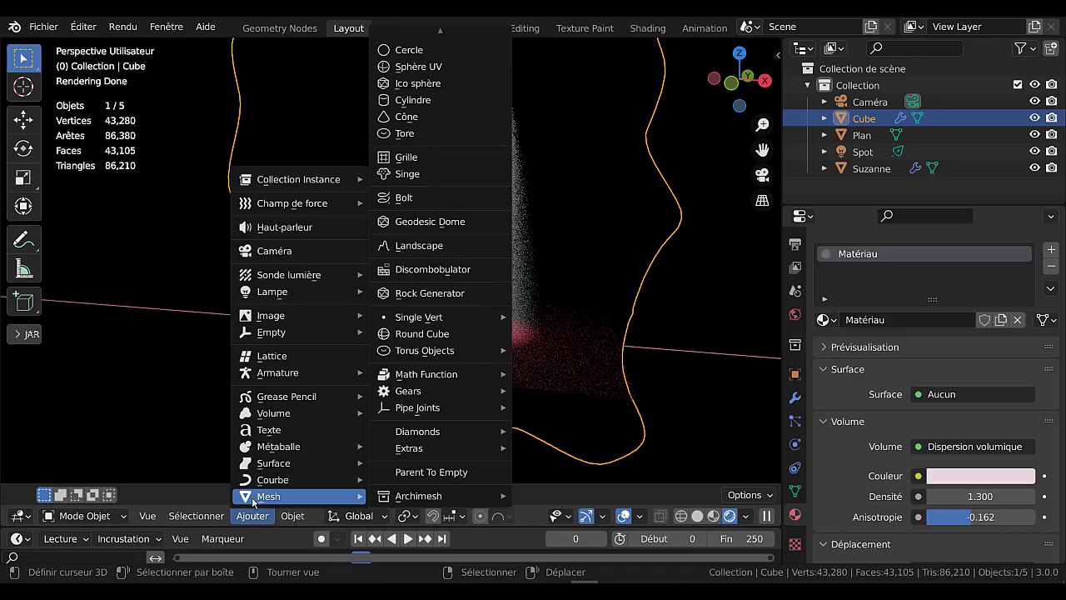
scroll(403, 92, up, 1)
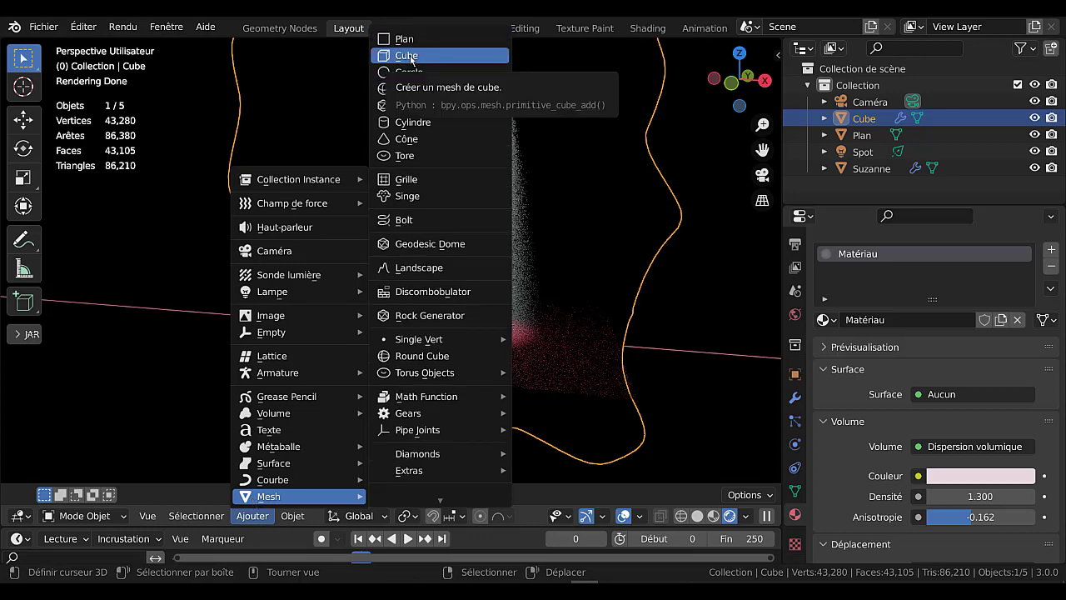
click(408, 56)
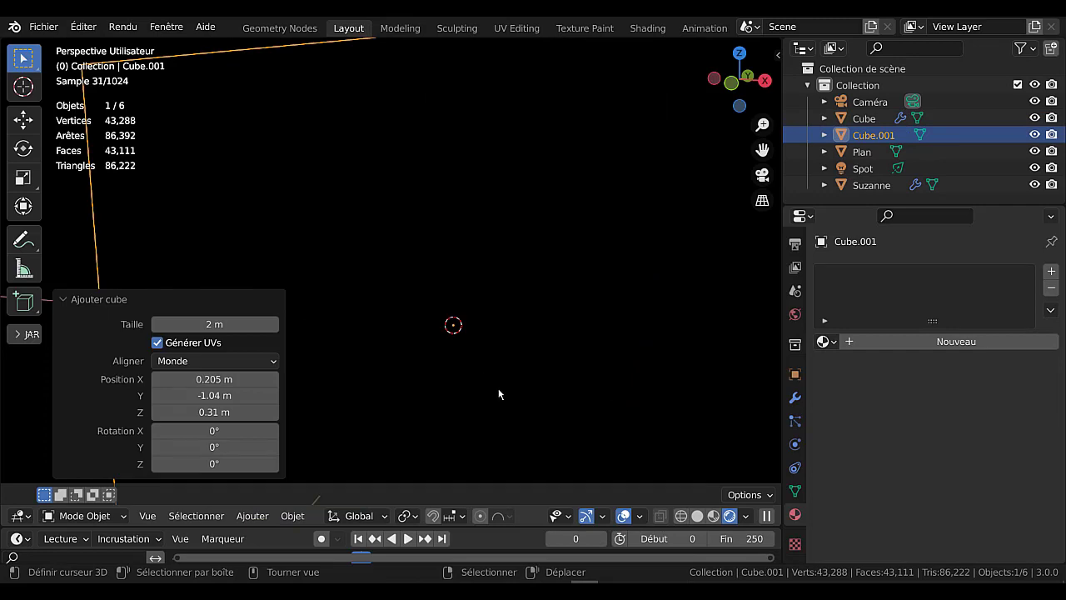
scroll(499, 387, down, 4)
key(s)
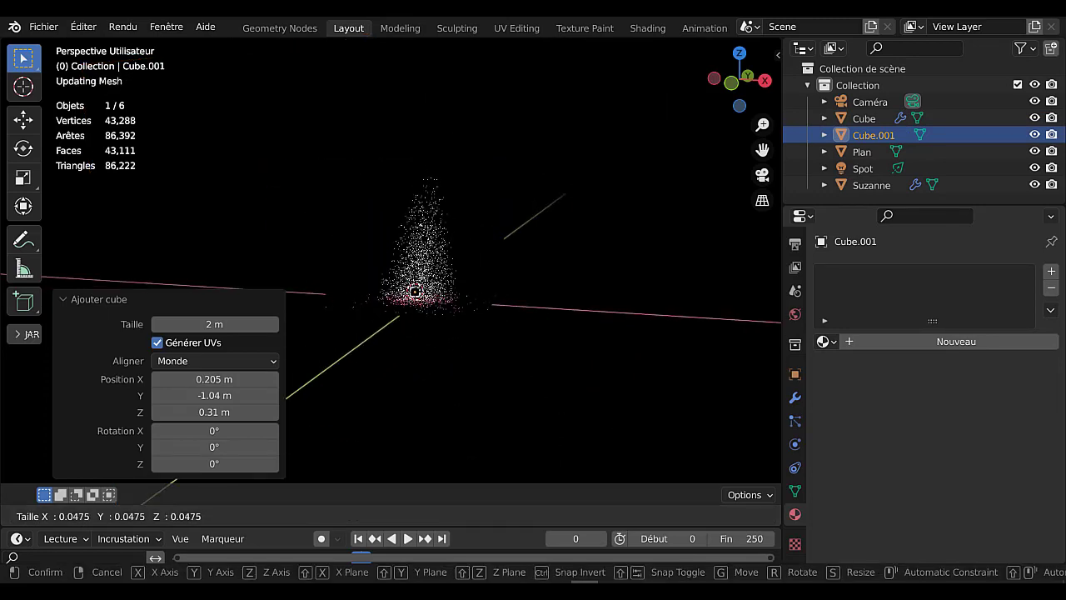
click(436, 303)
scroll(433, 359, up, 5)
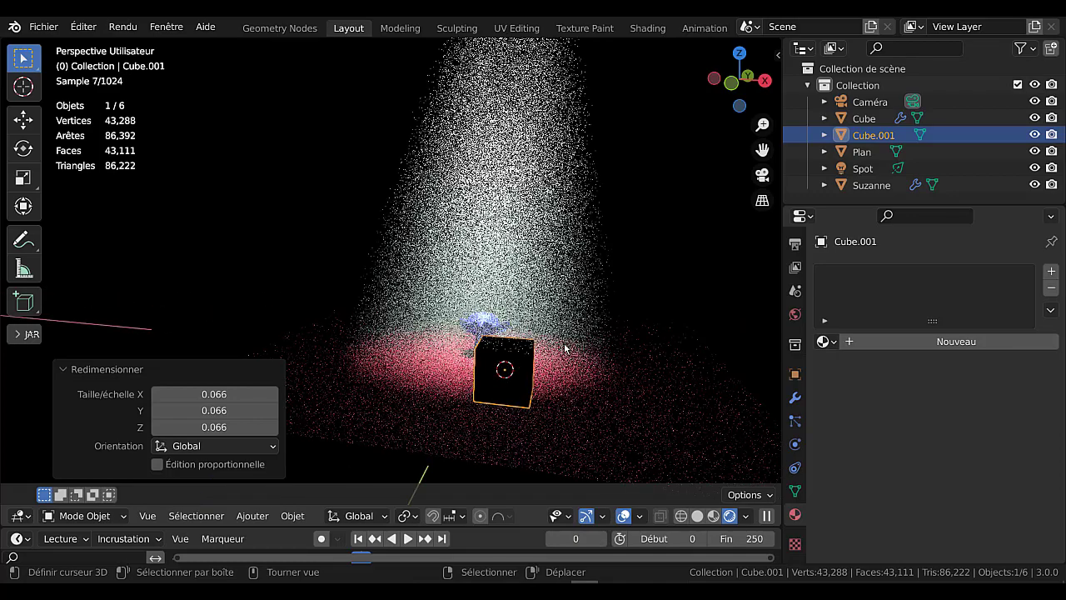
scroll(565, 348, down, 6)
- Switch the viewport to wireframe shading and move the small cube slightly along the Y axis towards the Suzanne head
key(shift+z)
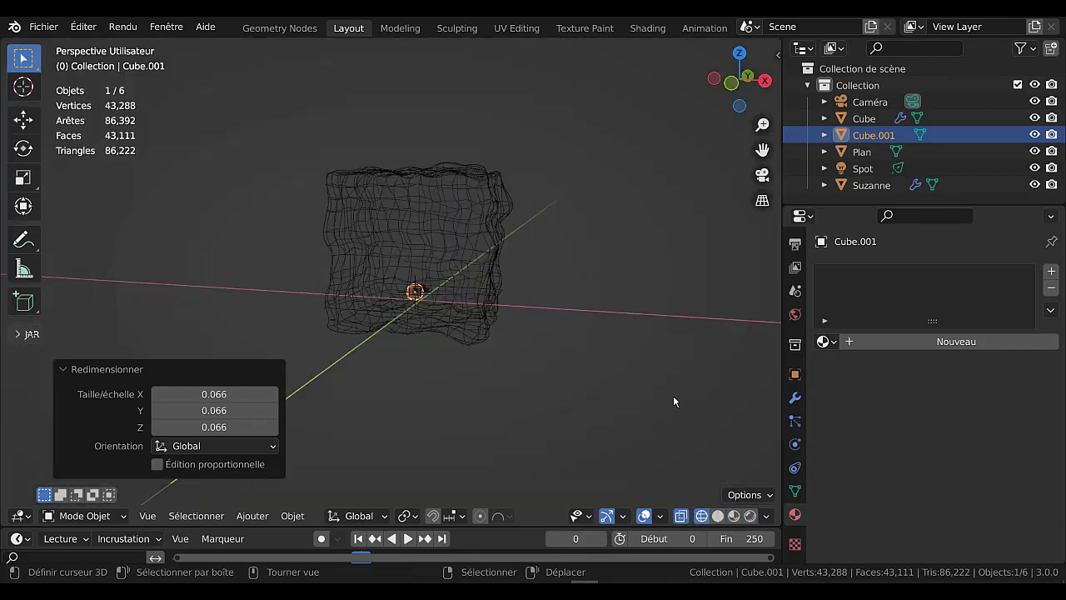
middle_drag(547, 396, 422, 375)
key(g)
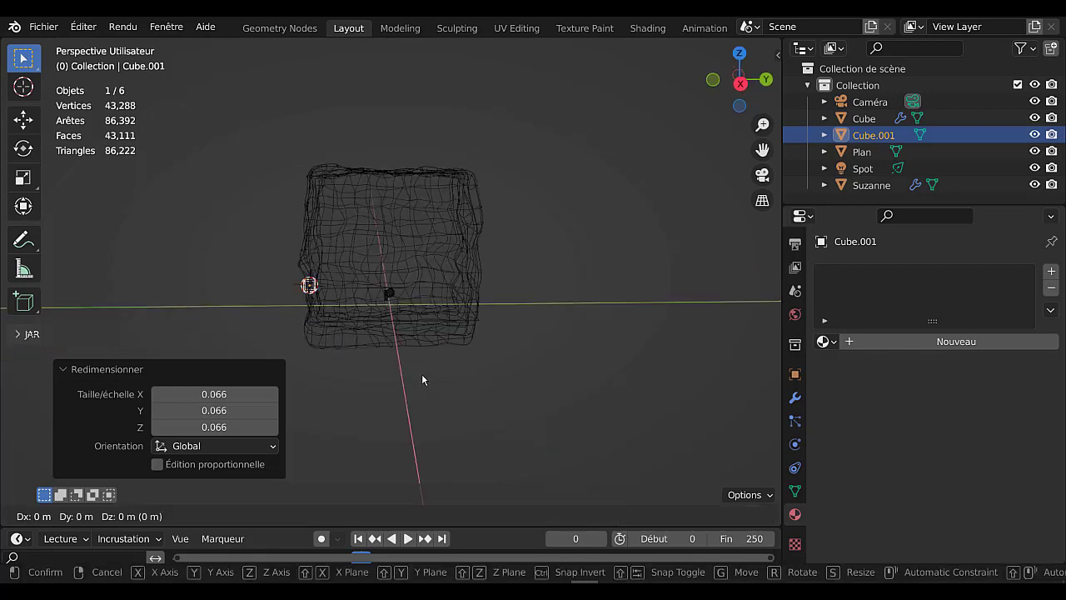
key(y)
click(445, 380)
- Enter edit mode on the small cube and lower its geometry about 0.267 m along the Z axis
middle_drag(446, 379, 598, 321)
key(Tab)
scroll(570, 350, up, 3)
key(g)
key(z)
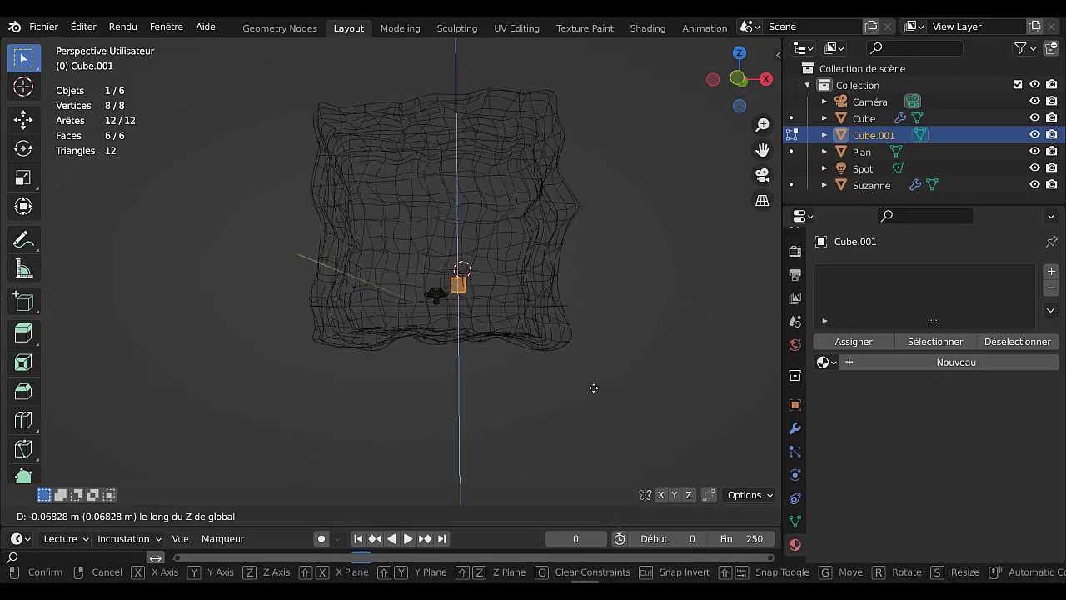
click(594, 384)
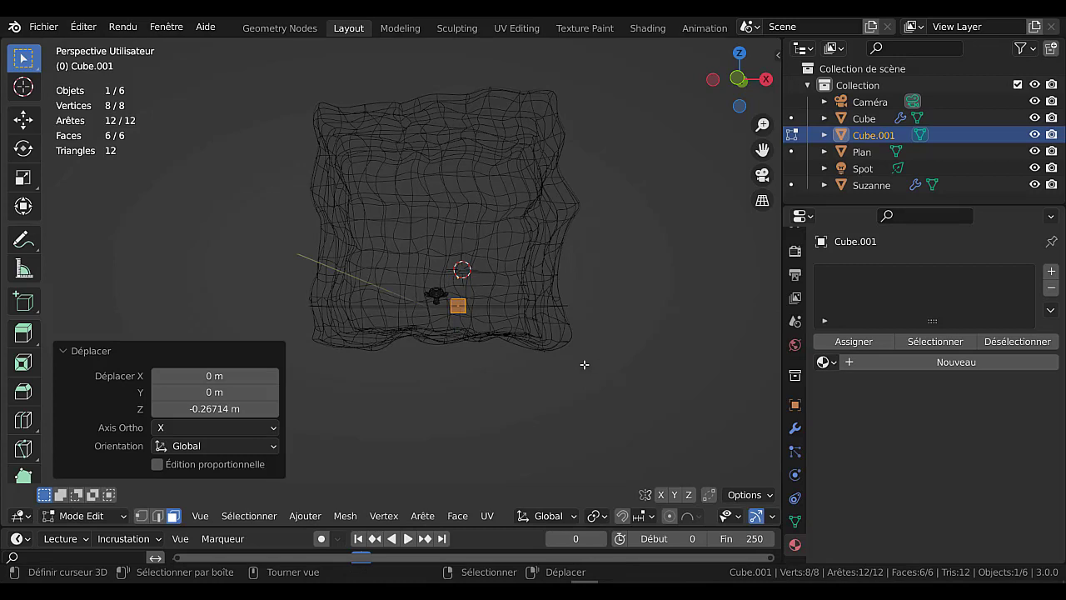
- Stretch the small cube's geometry along the X axis by a factor of about 11.9
key(s)
key(x)
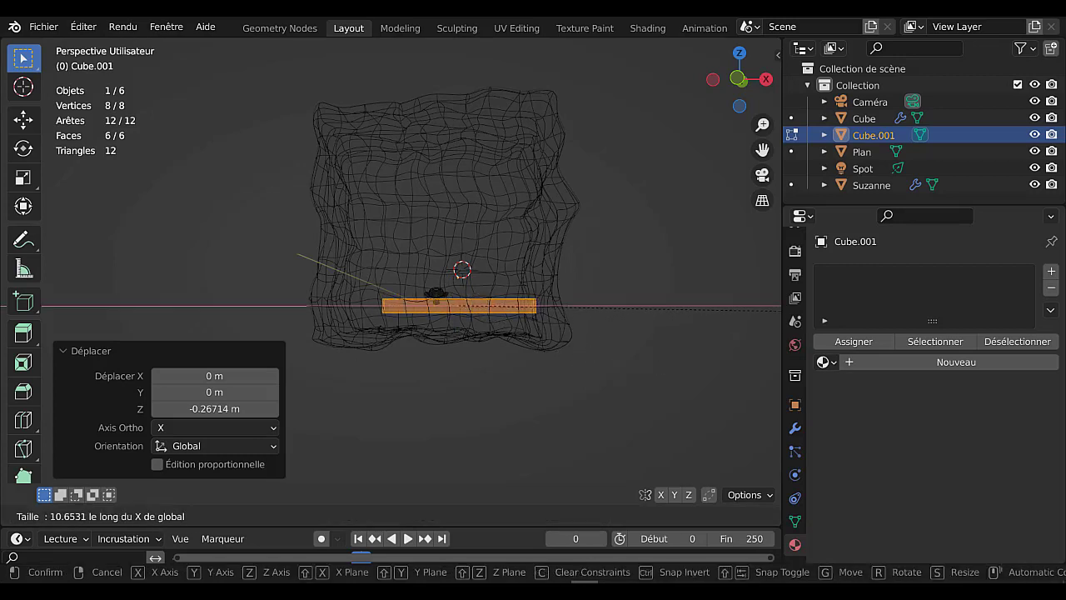
click(553, 290)
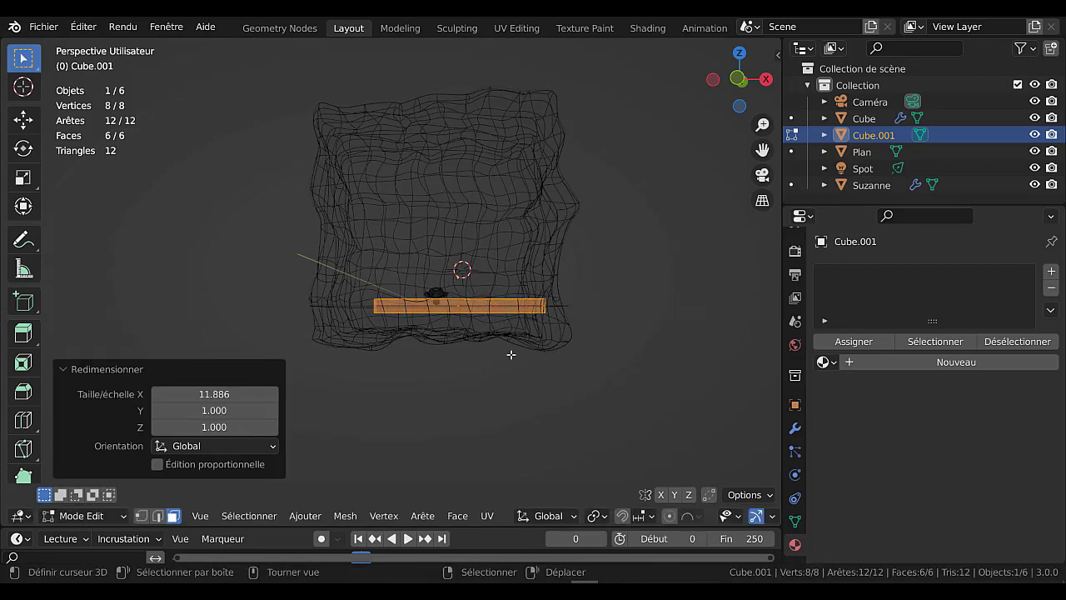
- Move the small cube's geometry down about 0.099 m along Z and about -0.145 m along X
key(g)
key(z)
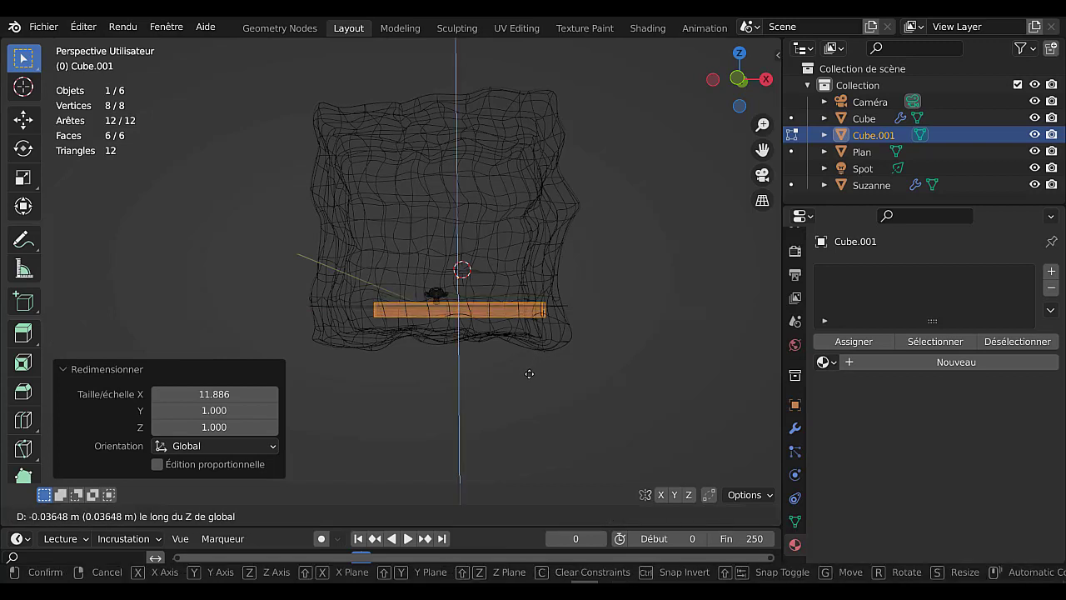
click(547, 372)
key(g)
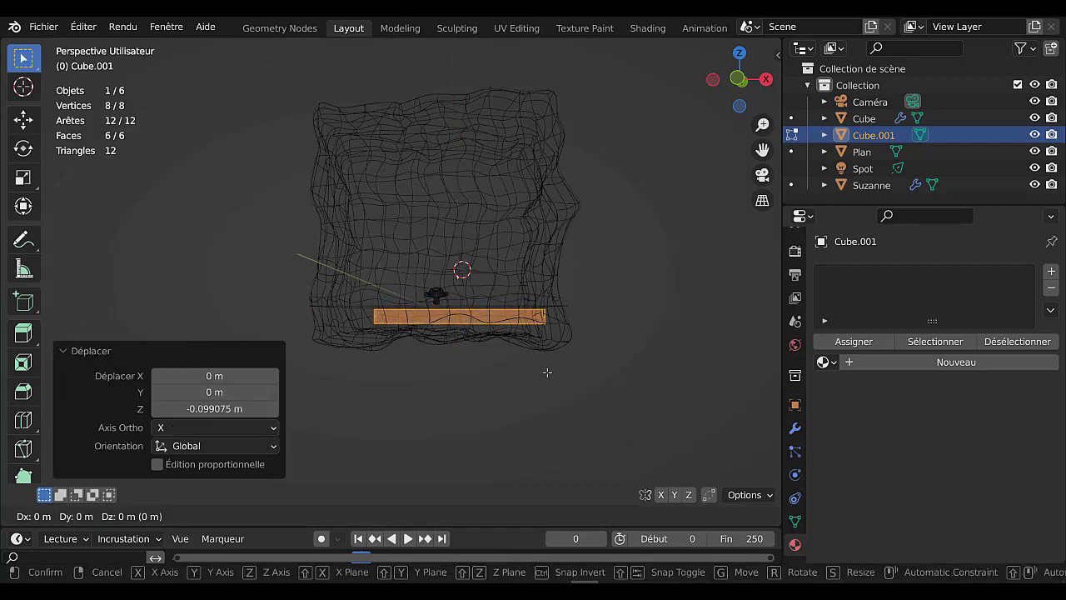
key(x)
click(531, 369)
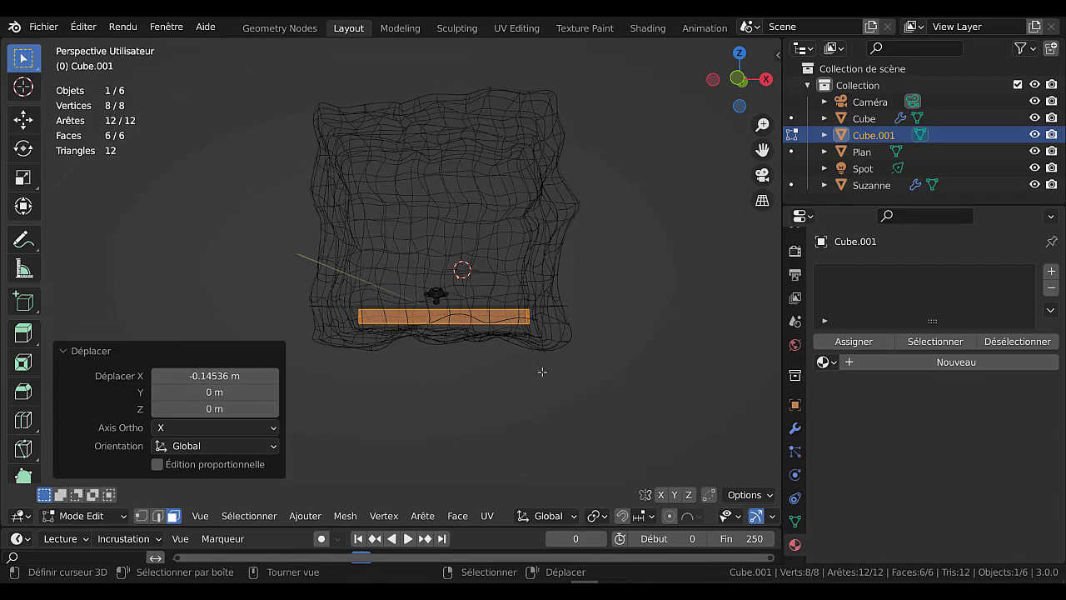
- Stretch the elongated cube's geometry along the Y axis by a factor of about 11.65
middle_drag(514, 374, 431, 367)
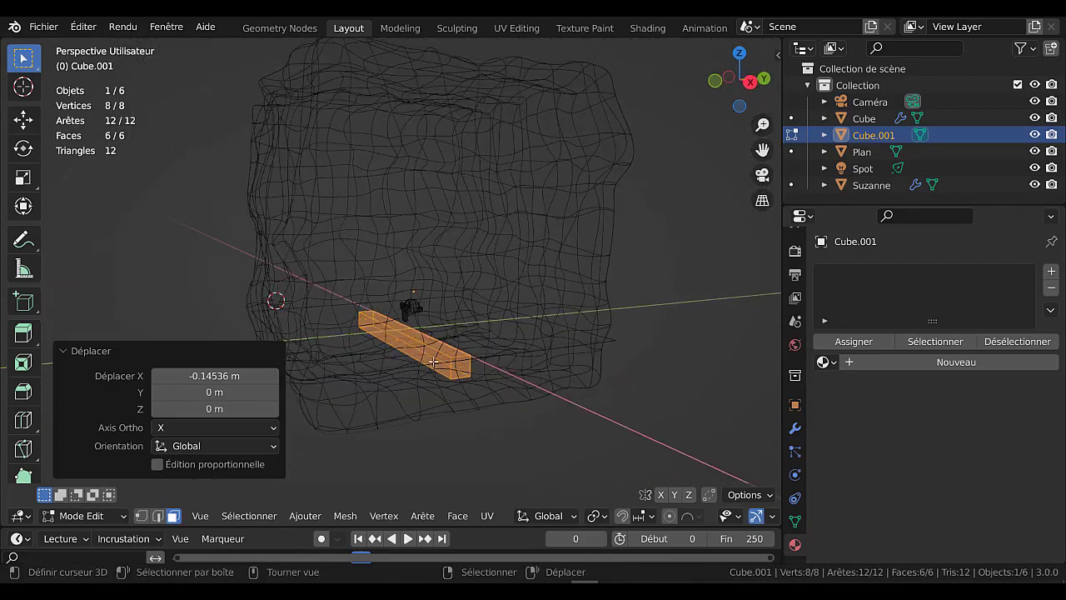
key(s)
key(y)
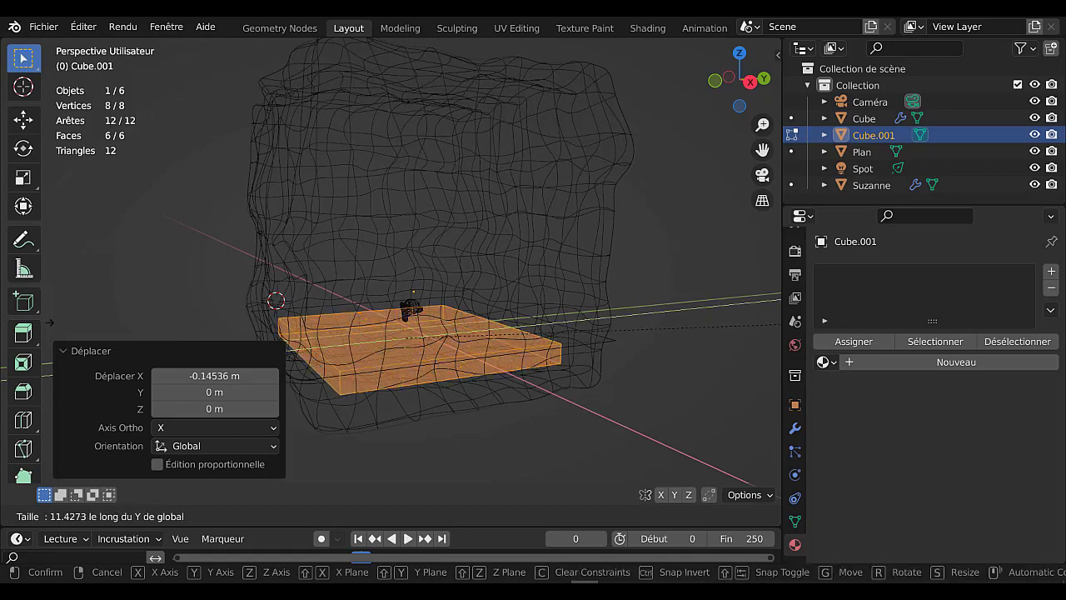
click(62, 326)
middle_drag(341, 346, 435, 350)
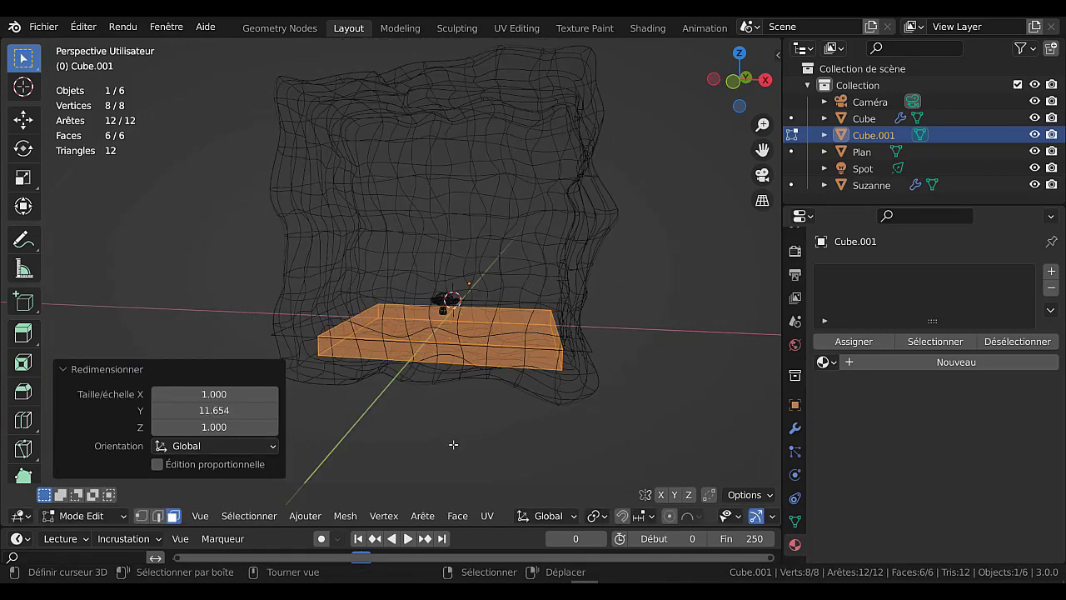
- Subdivide the flattened cube's geometry with 2 cuts and a fractal value of 1.7
key(q)
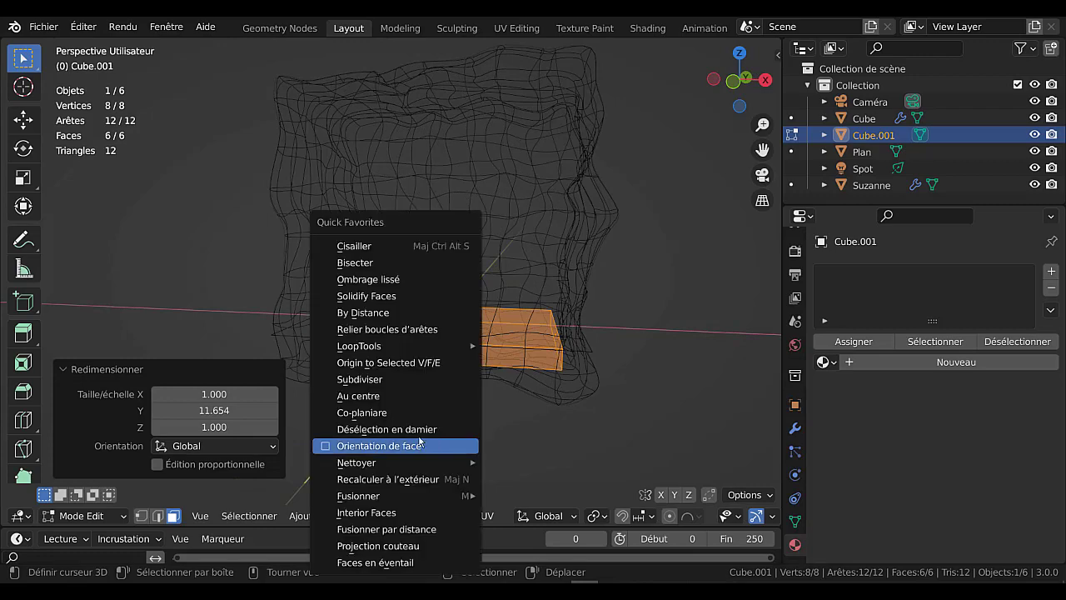
click(377, 380)
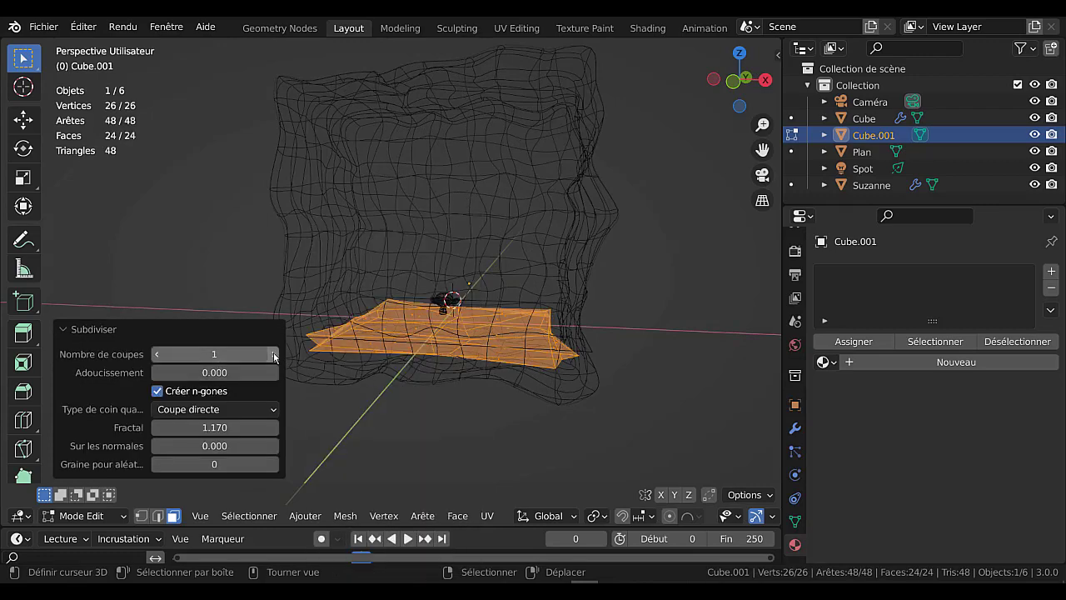
click(274, 357)
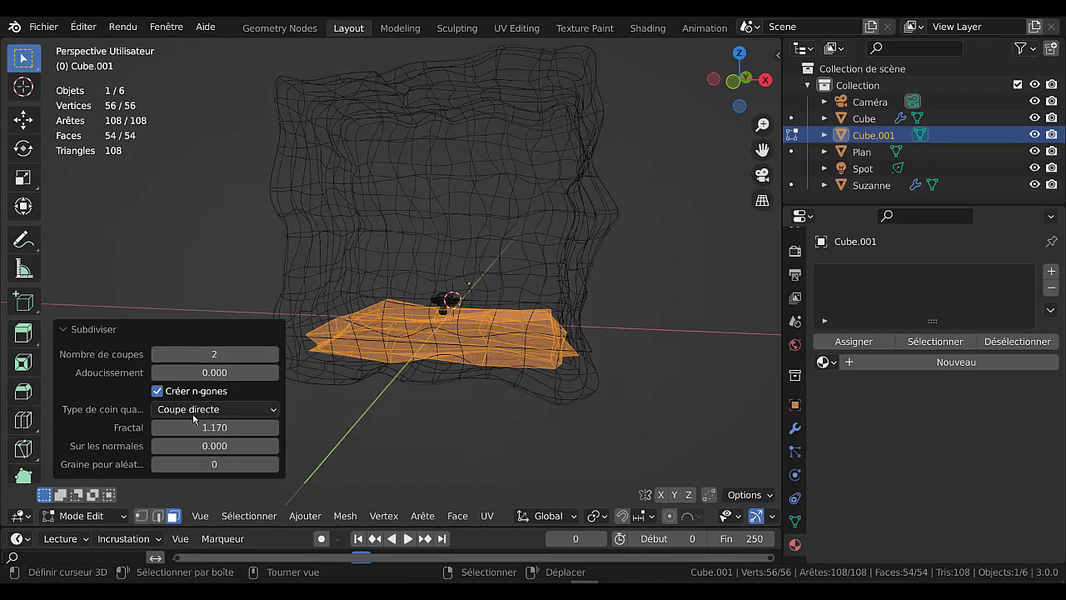
drag(202, 428, 241, 428)
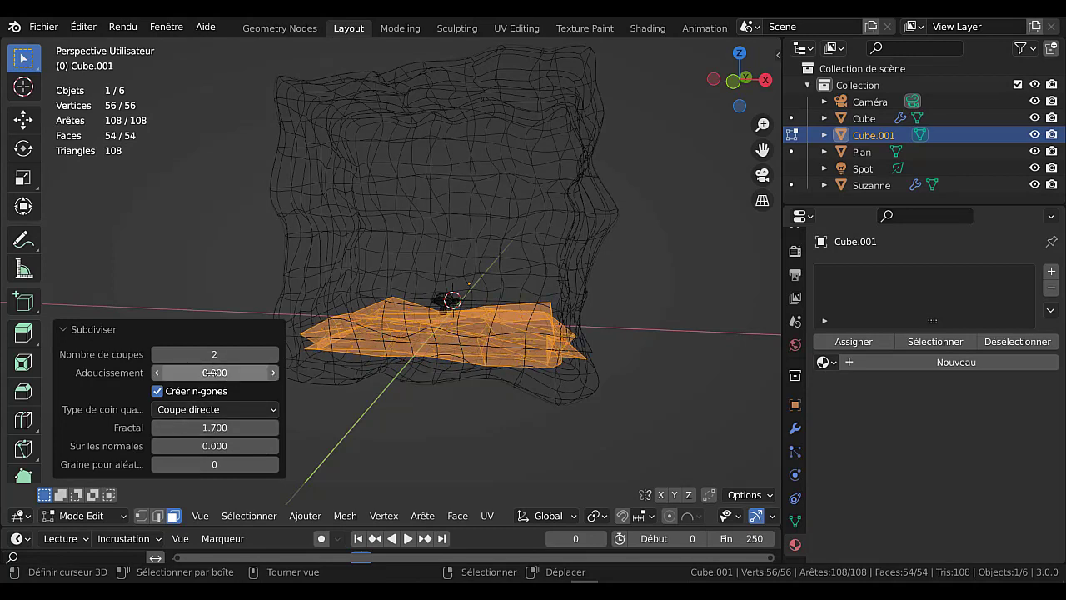
- Add a Subdivision Surface modifier to Cube.001 with a viewport level of 2 and return to object mode
click(794, 429)
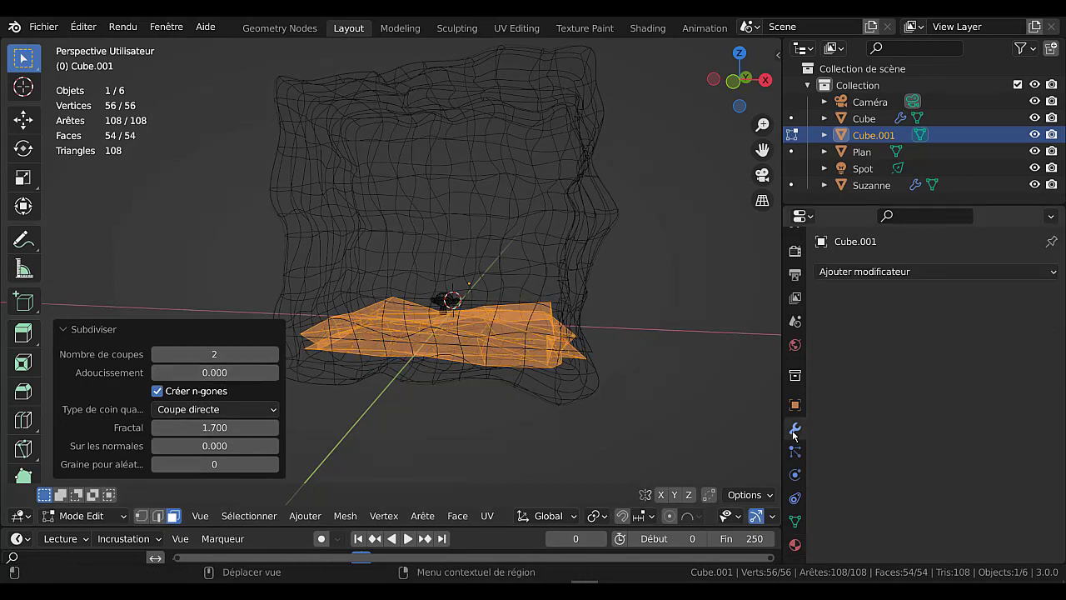
click(934, 272)
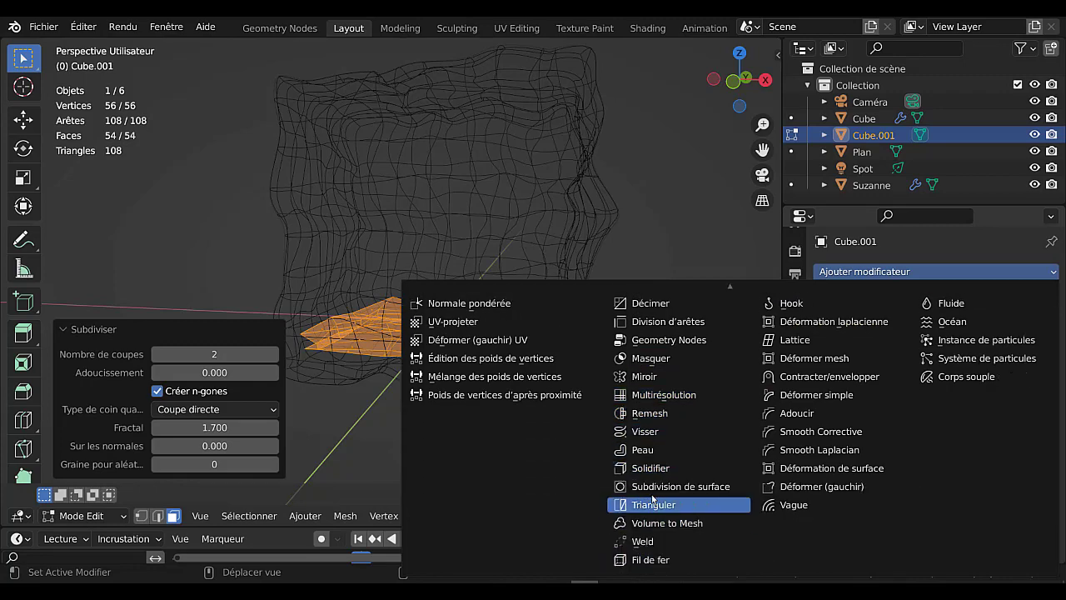
click(658, 488)
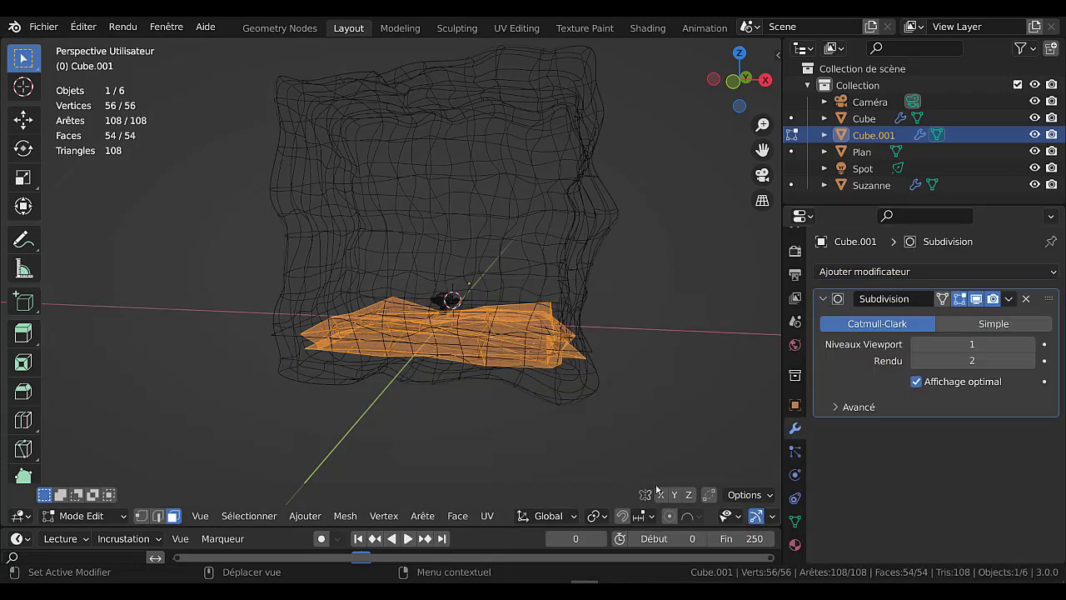
click(1029, 346)
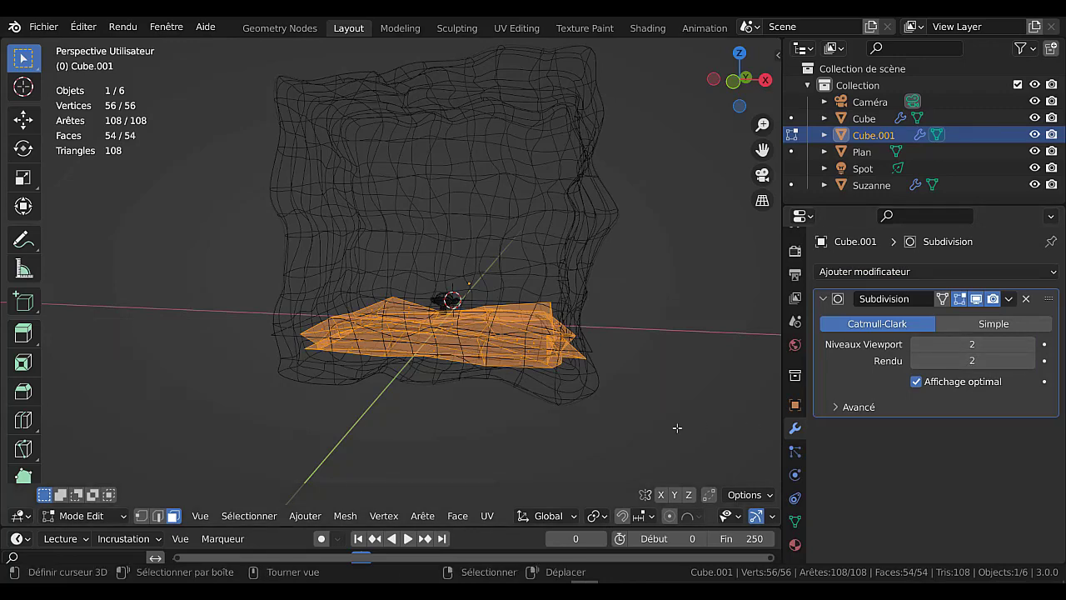
key(Tab)
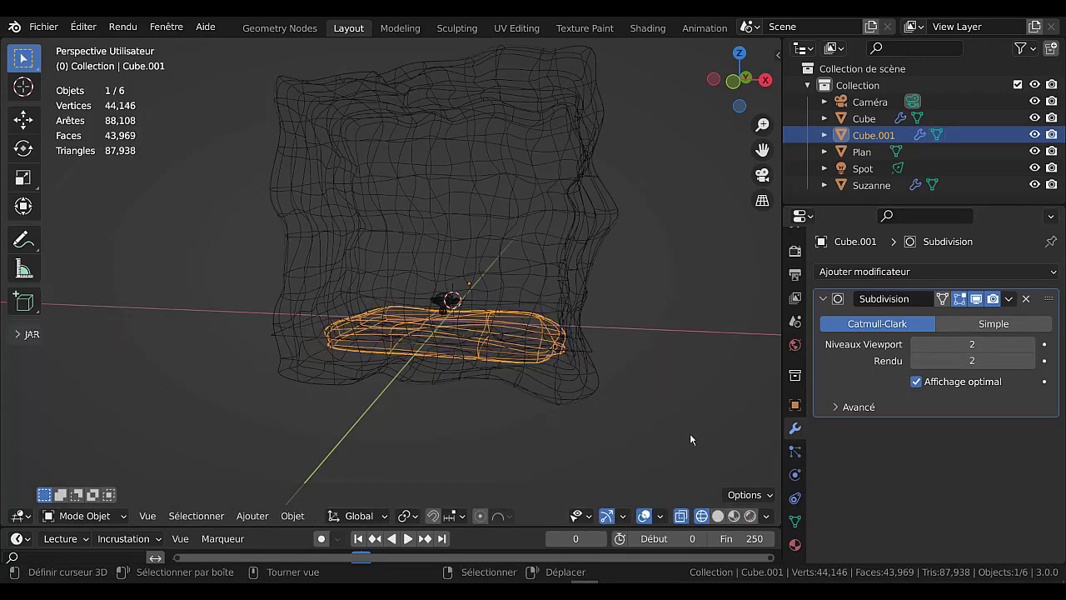
- Switch the viewport to rendered shading and frame the flattened cube around the Suzanne head
click(752, 516)
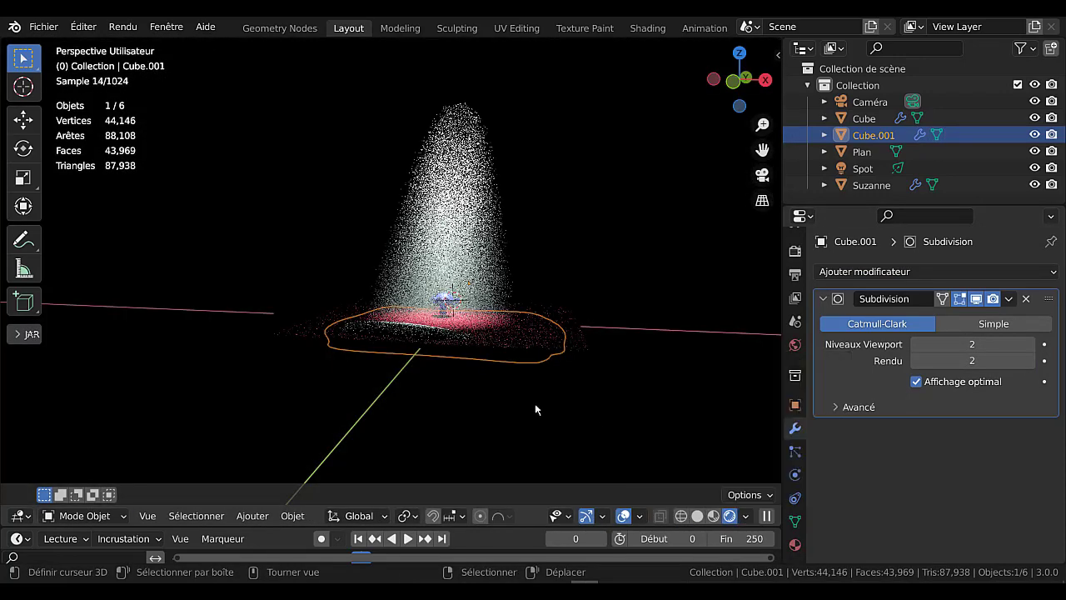
scroll(500, 363, up, 1)
shift+middle_drag(580, 444, 511, 405)
scroll(499, 383, up, 2)
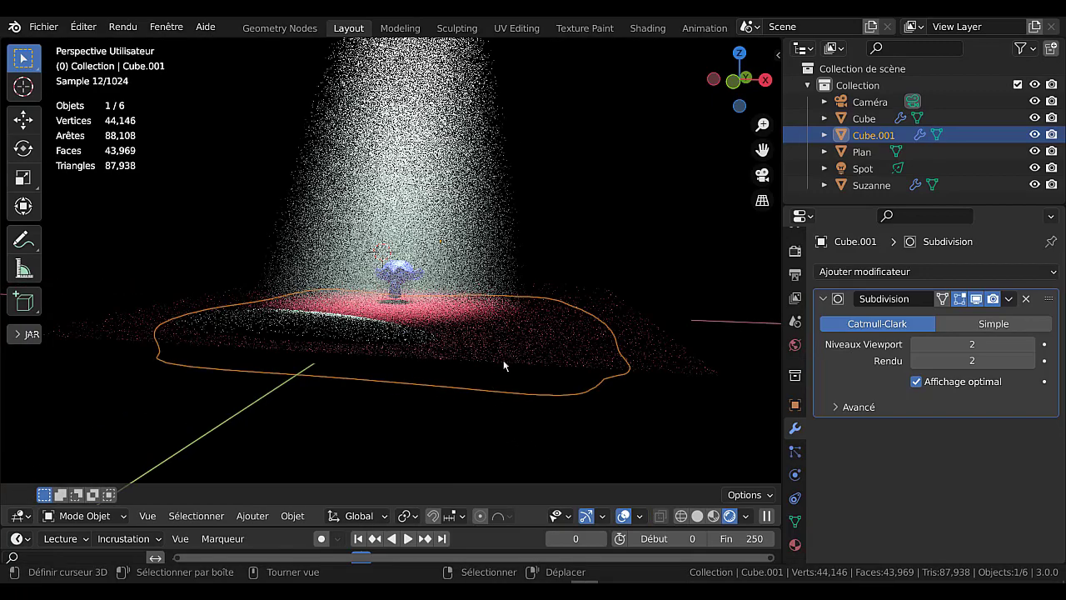
key(g)
key(z)
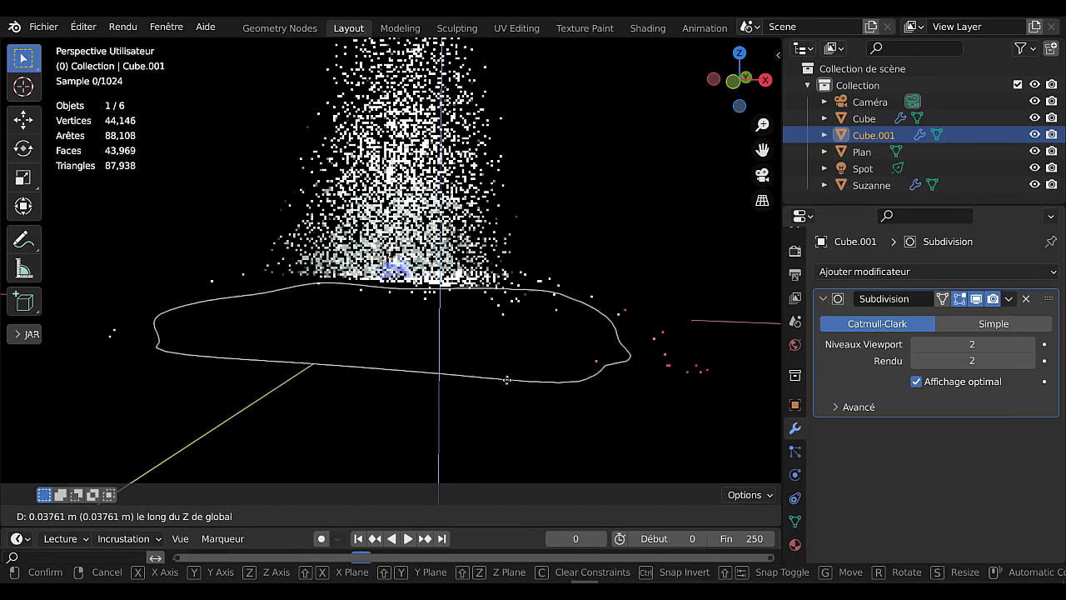
click(436, 390)
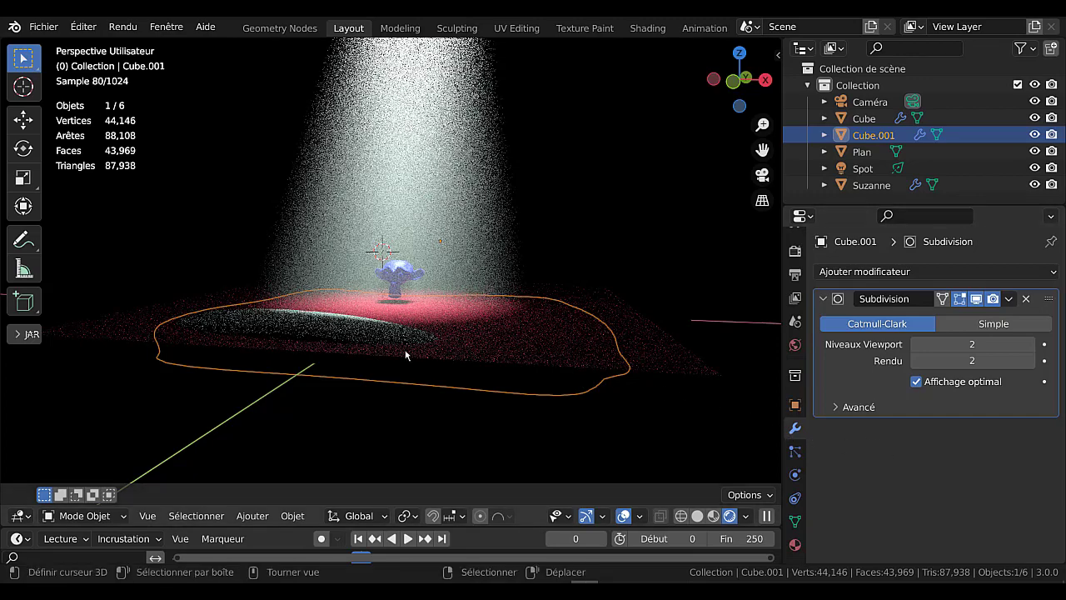
- Create a new material on Cube.001 and remove its surface shader
scroll(798, 521, down, 1)
click(798, 521)
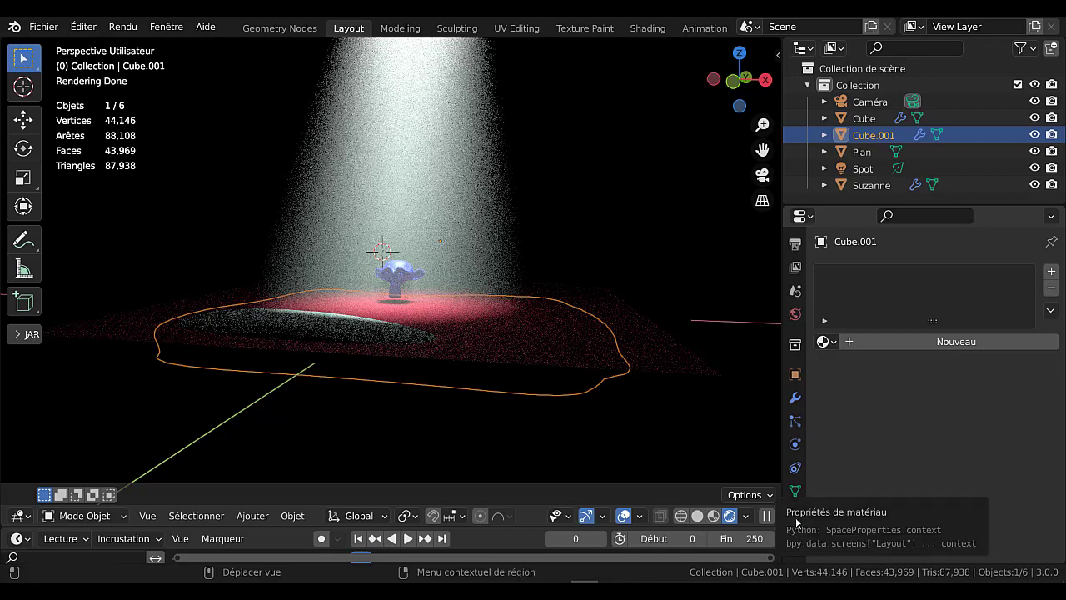
click(951, 341)
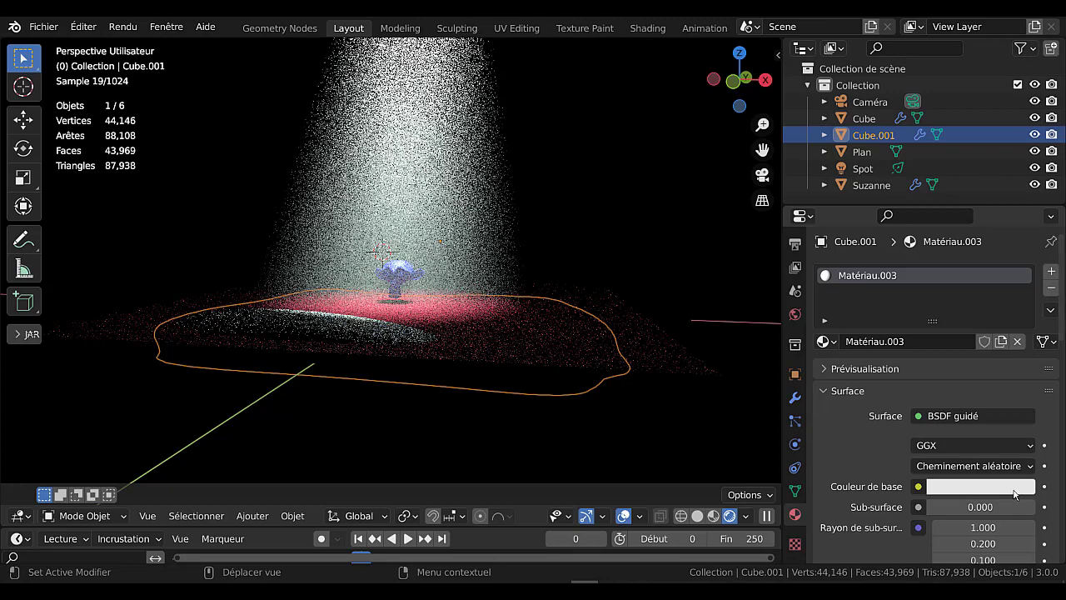
click(989, 417)
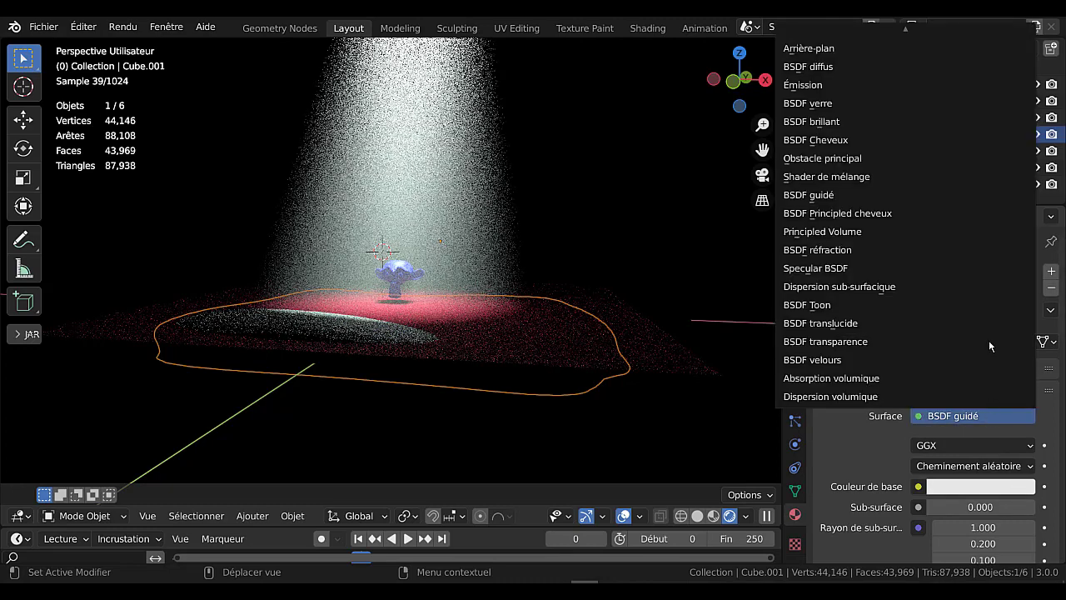
mouse_move(981, 25)
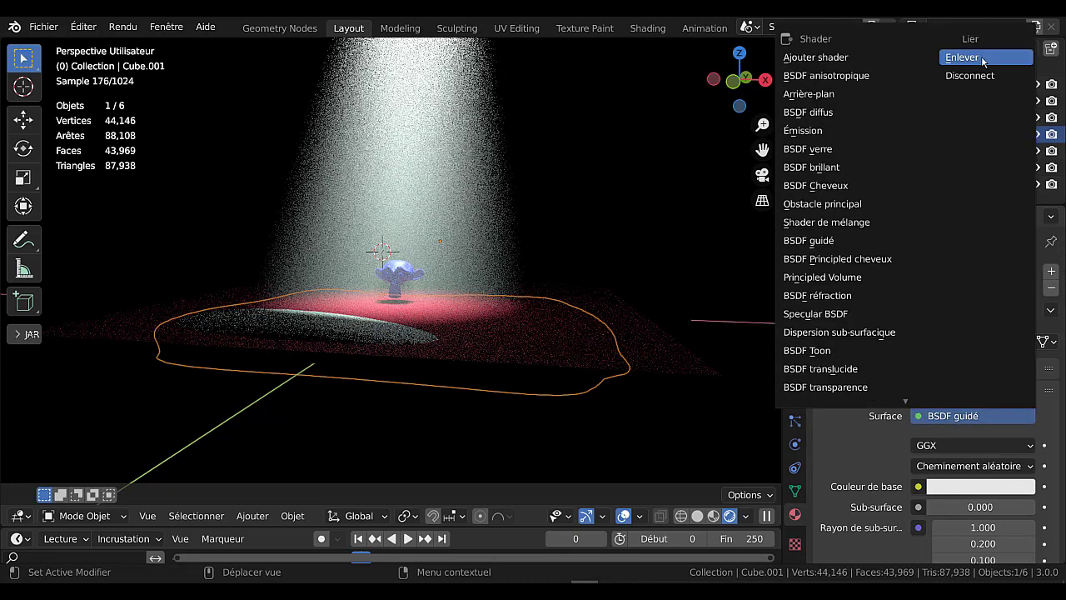
click(983, 57)
scroll(966, 424, down, 3)
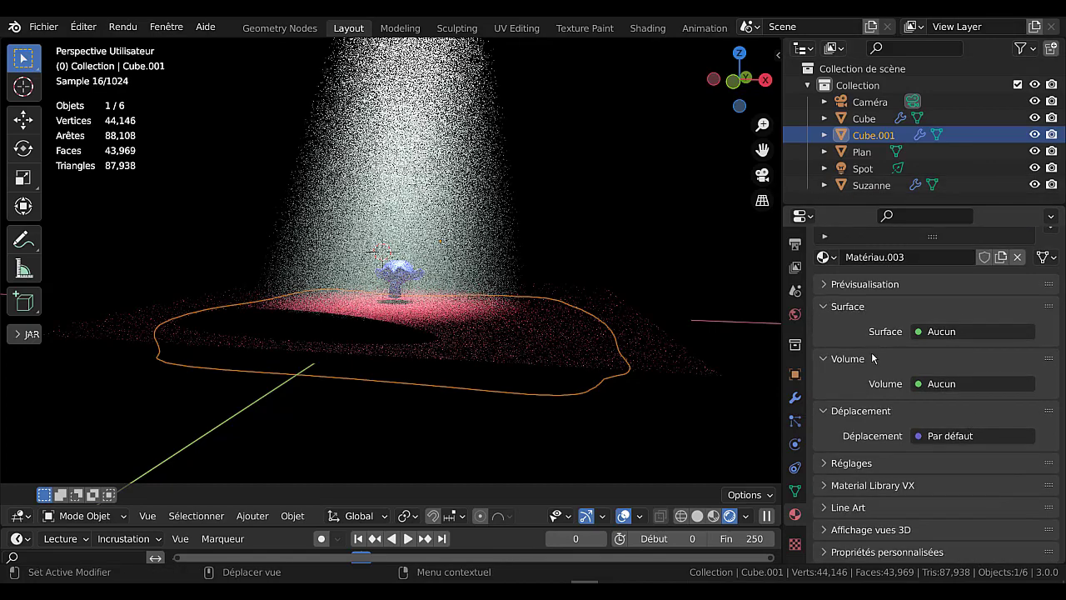
- Give Cube.001's material a Volume Scatter shader with density 0.15 and anisotropy of about -0.183
click(968, 383)
click(964, 360)
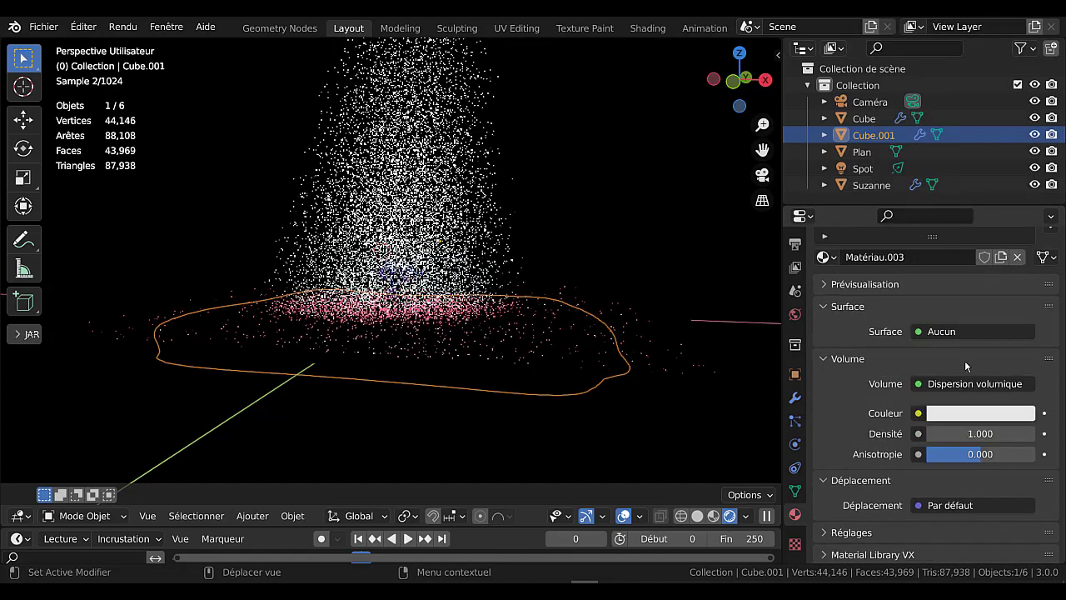
click(983, 433)
text(0.15)
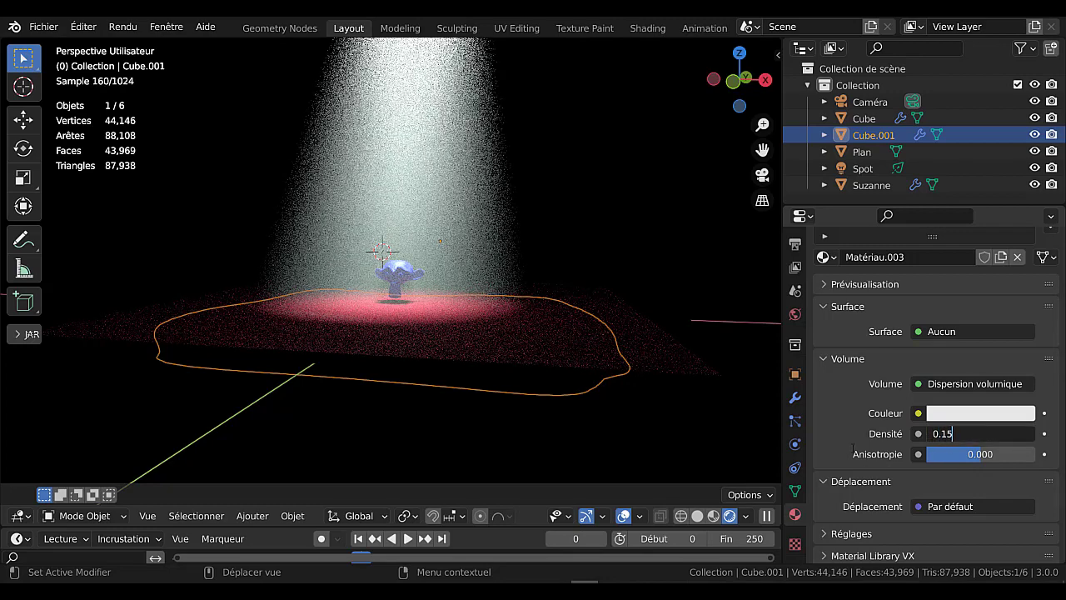
key(Return)
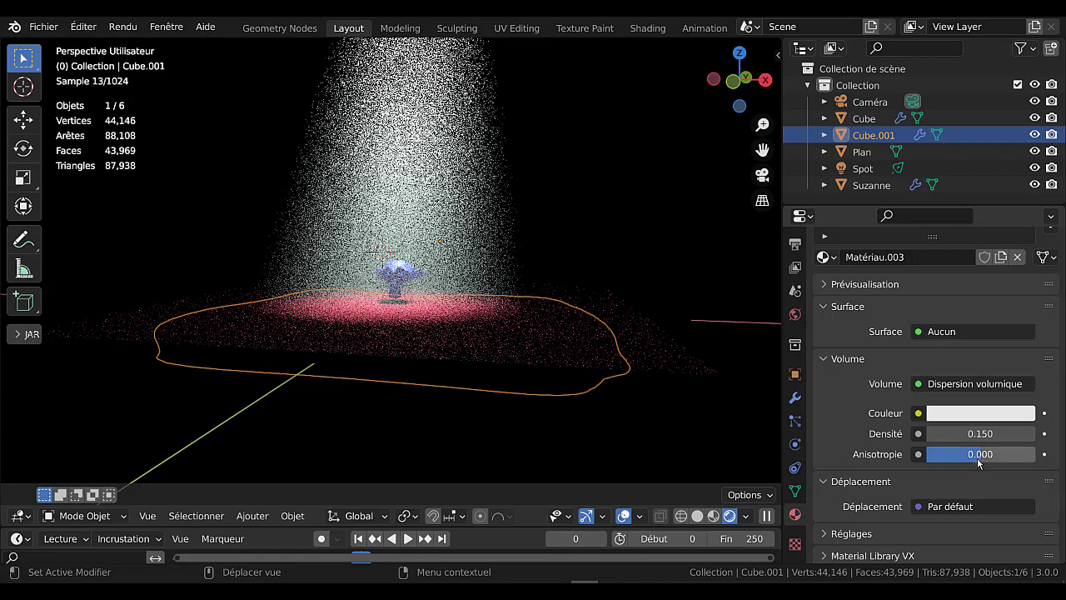
drag(978, 458, 966, 458)
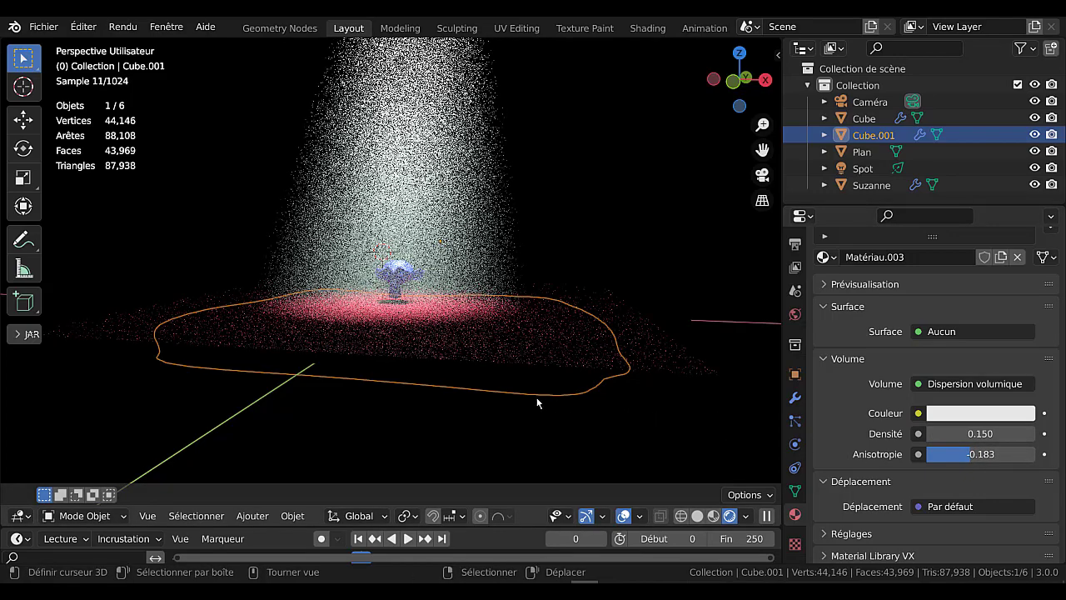
- Raise Cube.001 about 0.159 m along the Z axis around the Suzanne head
key(g)
key(z)
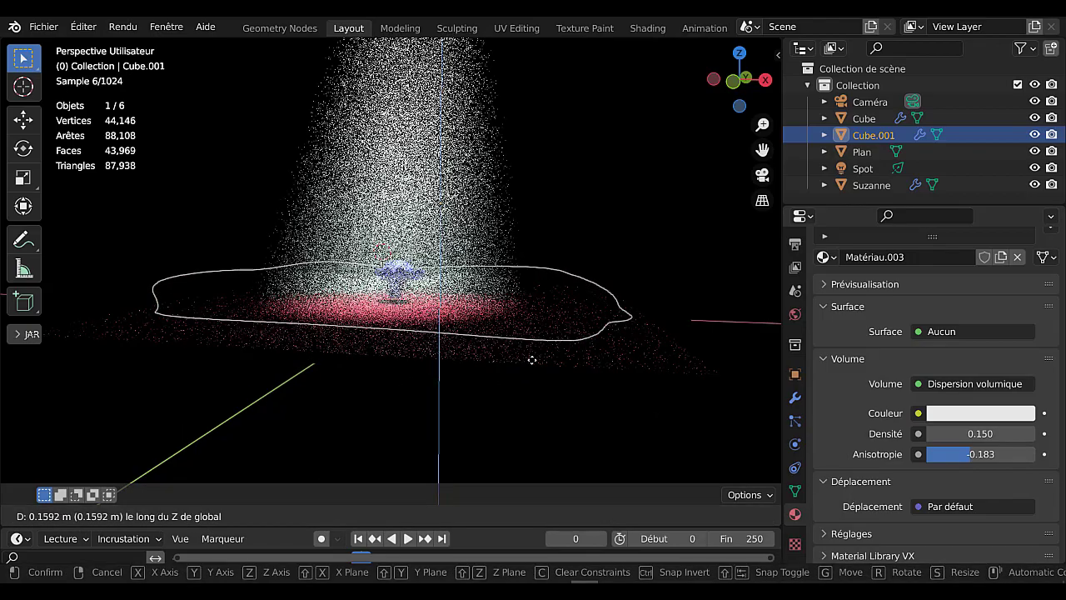
click(532, 359)
scroll(521, 379, up, 4)
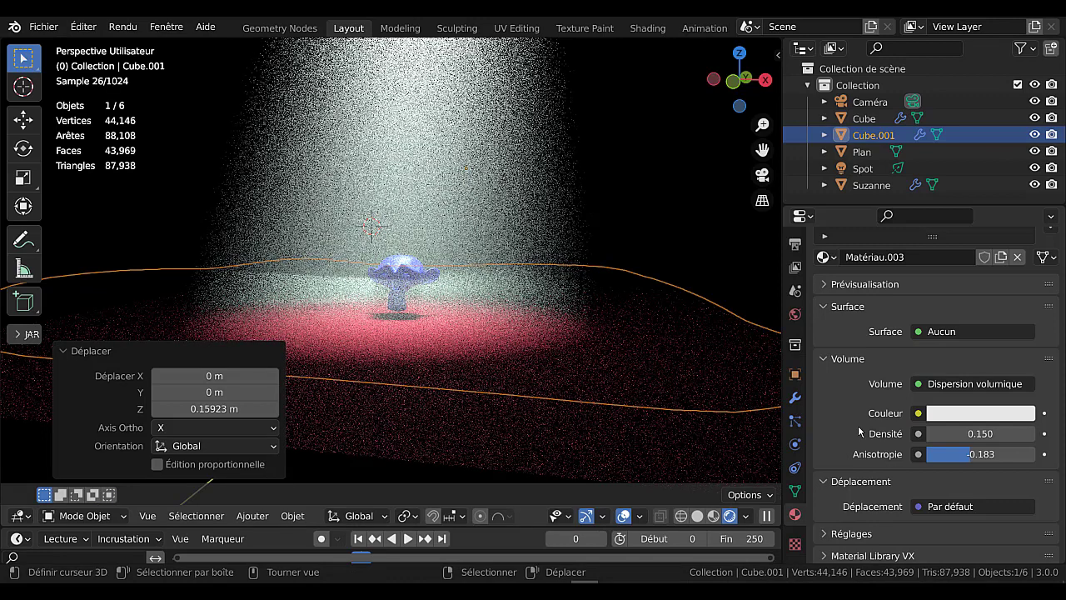
- Try a volume scatter density of 3.55 on Cube.001, and set the density to 0.2
drag(960, 434, 991, 434)
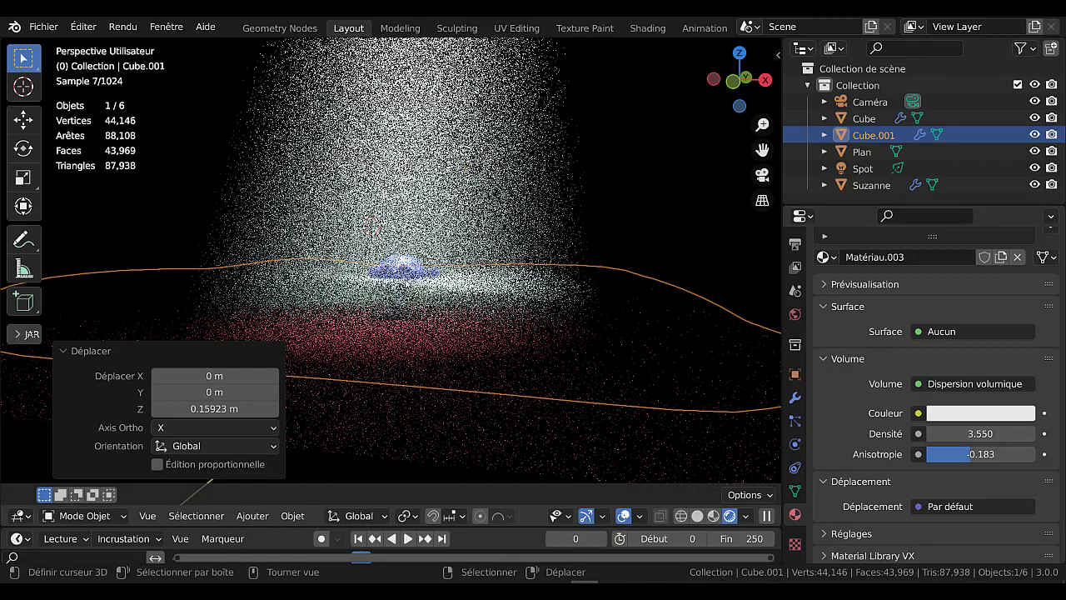
scroll(408, 288, up, 2)
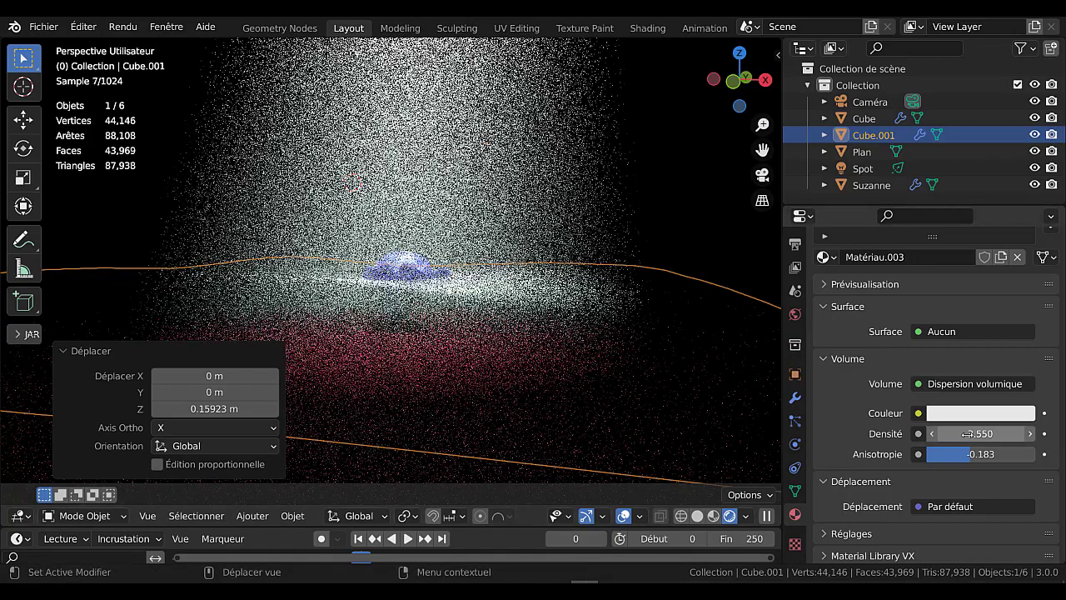
click(966, 433)
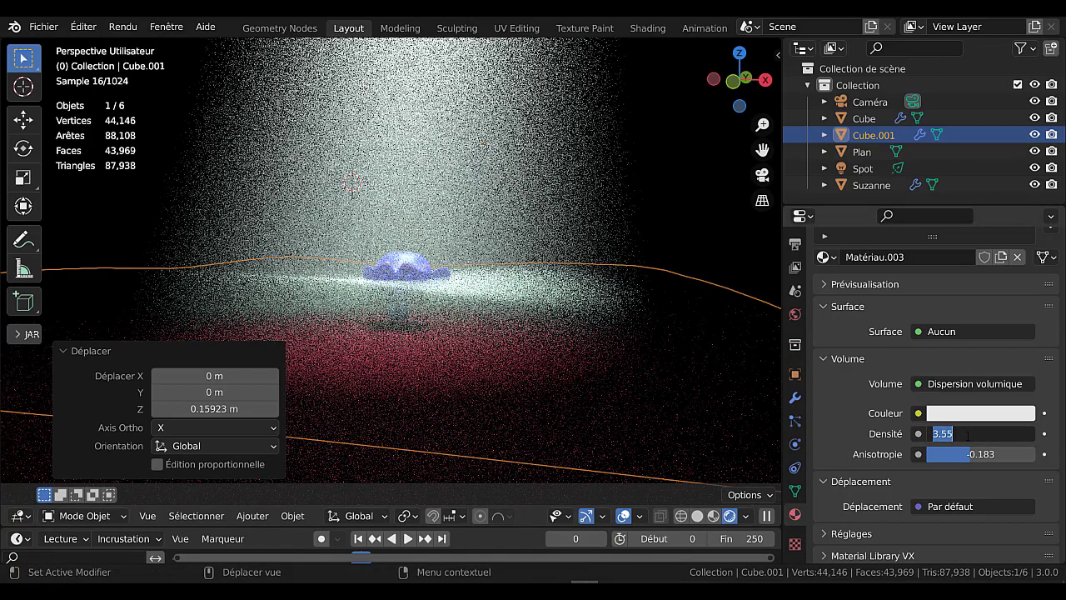
text(0.2)
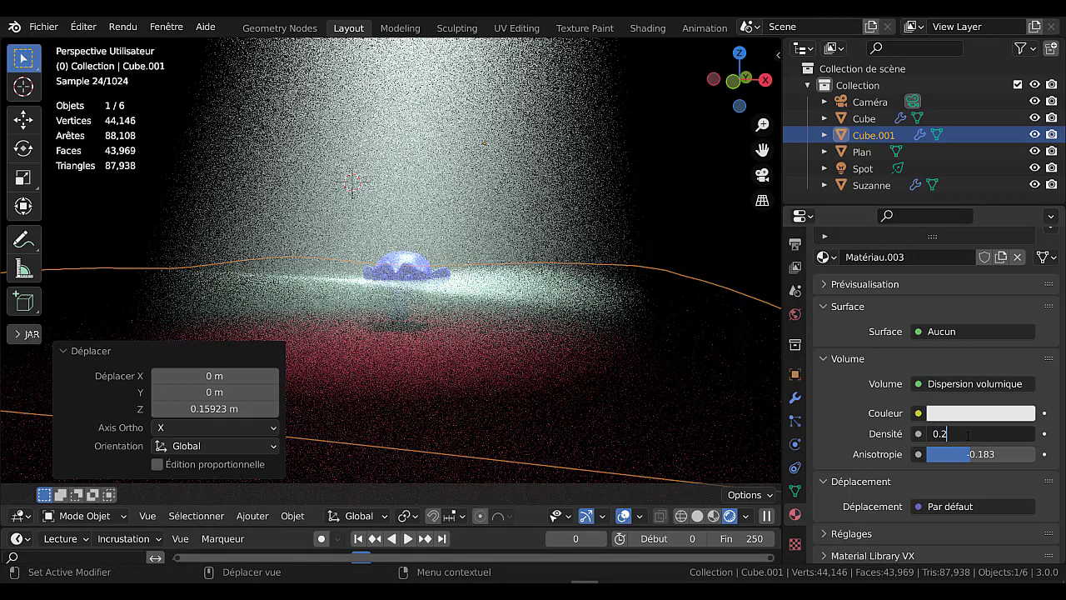
key(Return)
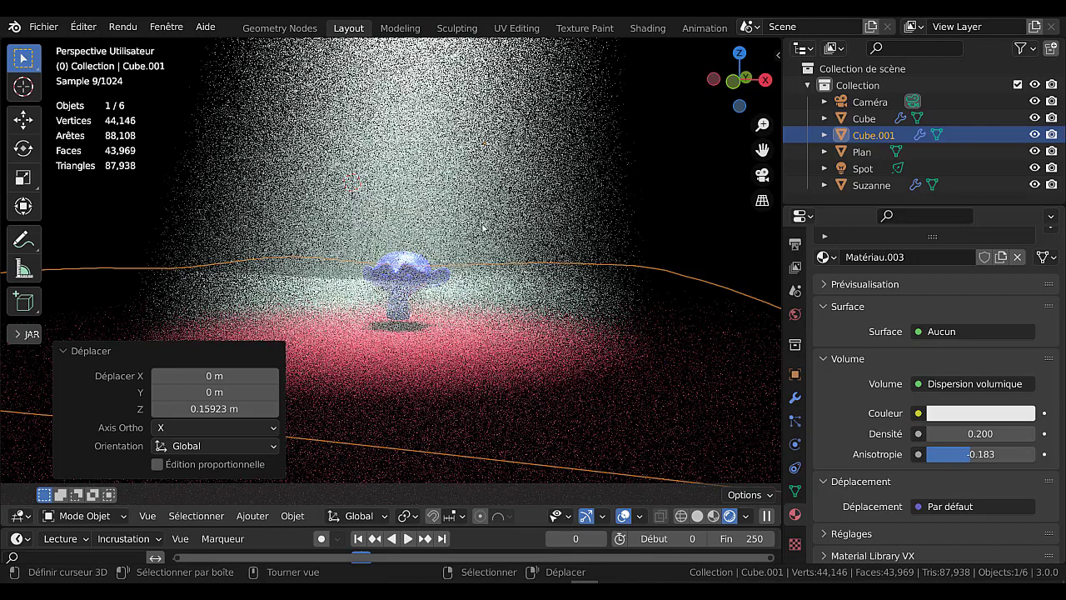
- Set the volume scatter density of Cube.001's material to 0.3
click(980, 433)
text(0)
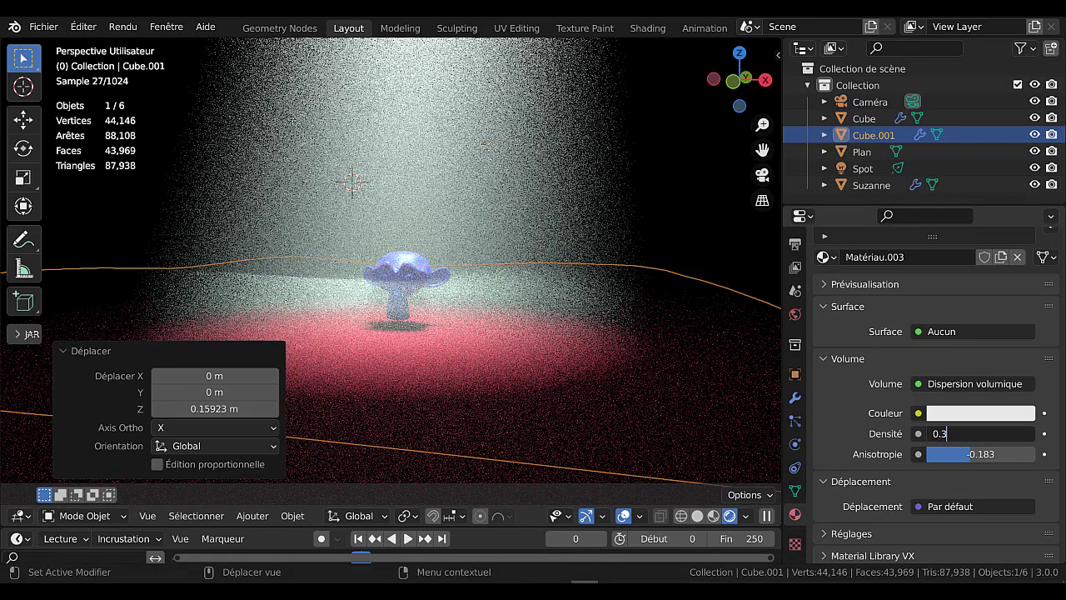
text(.3)
key(Return)
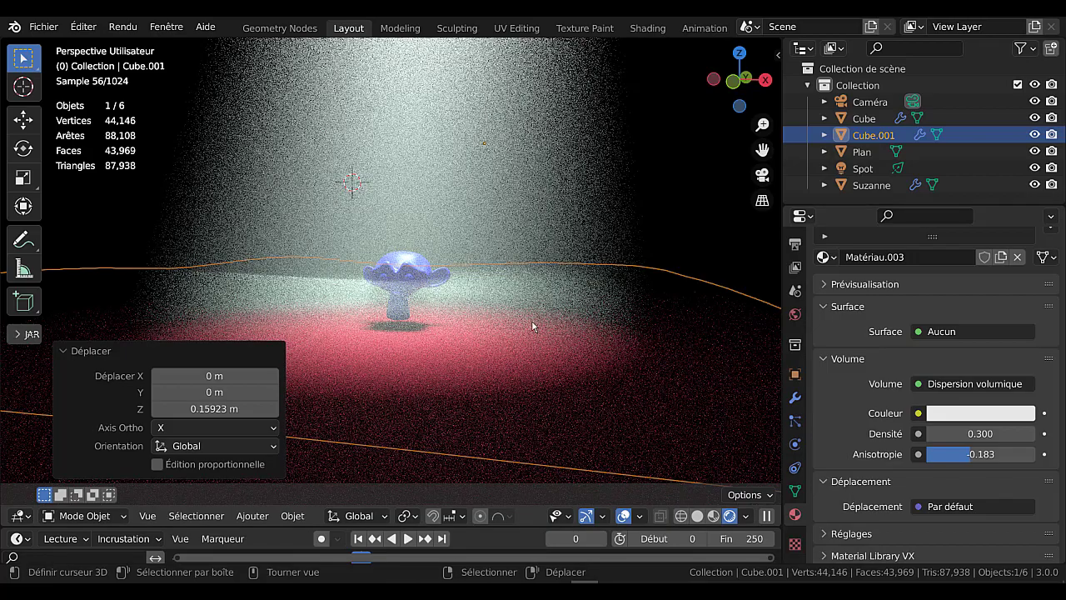
- Scale Cube.001 uniformly to about 0.787 and lower it about 0.091 m along the Z axis
key(s)
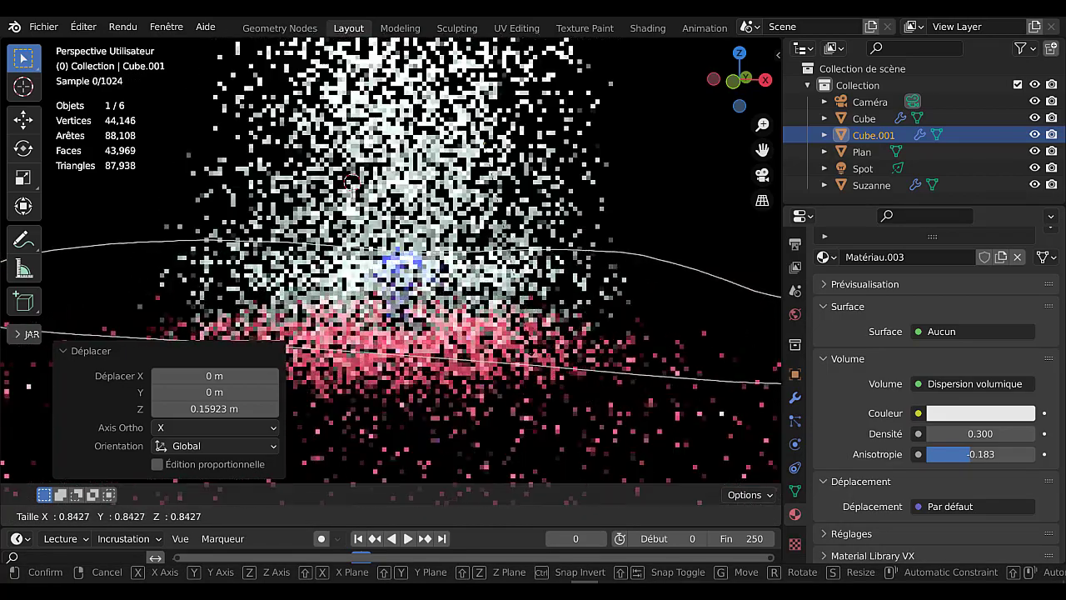
key(Return)
key(g)
key(z)
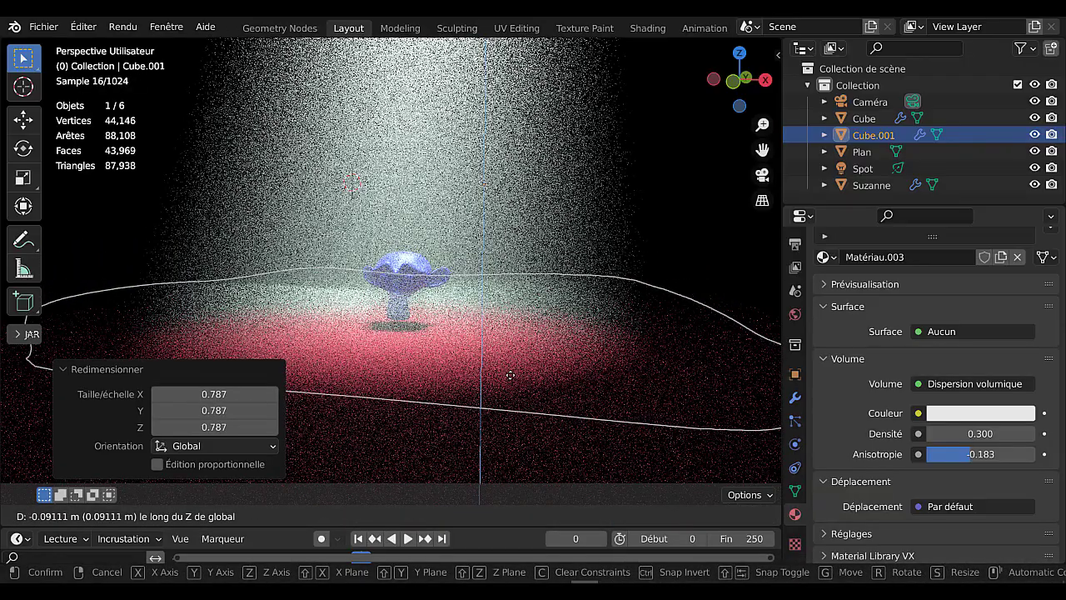
click(510, 376)
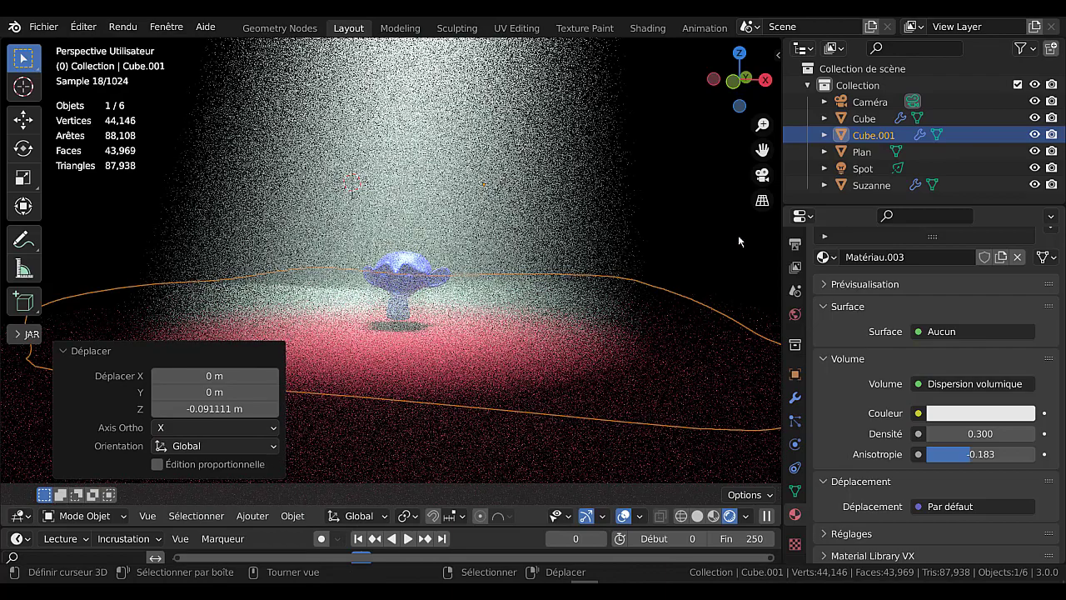
- Duplicate the large Cube volume in place, without any displacement
click(762, 247)
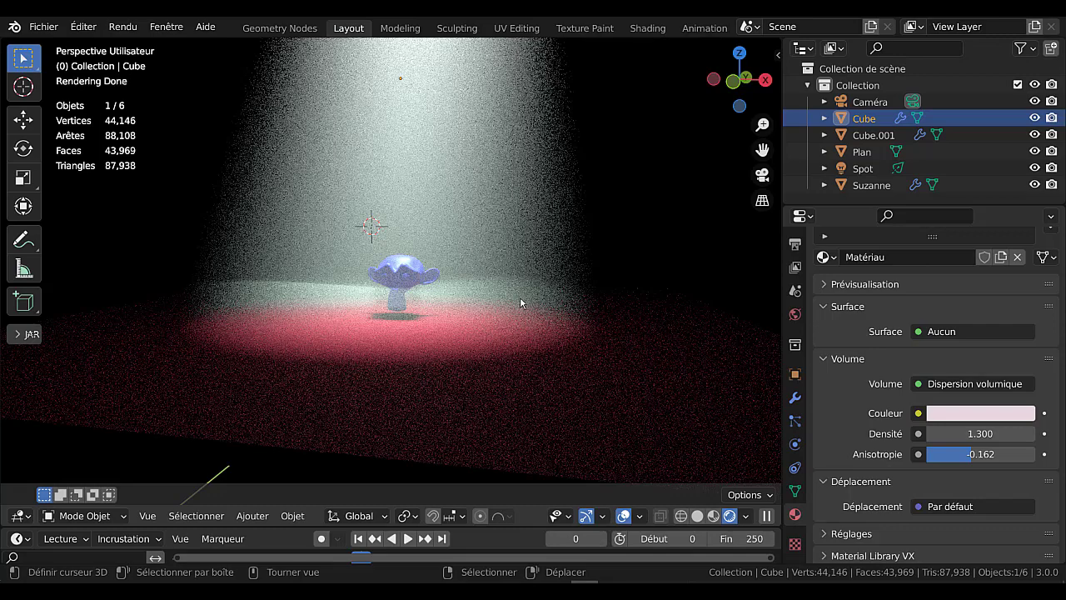
key(shift+d)
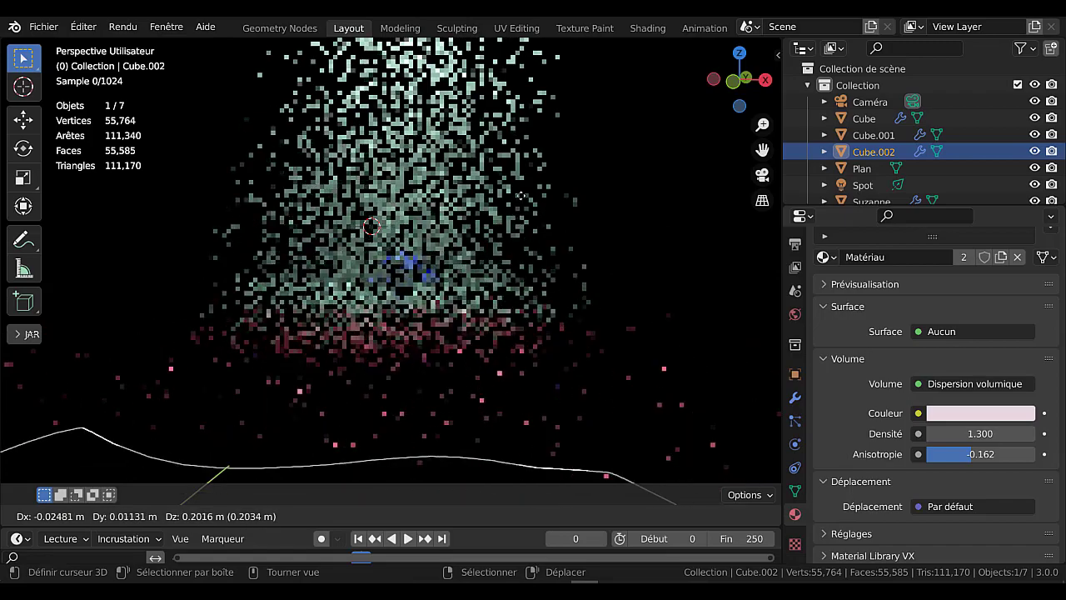
key(Escape)
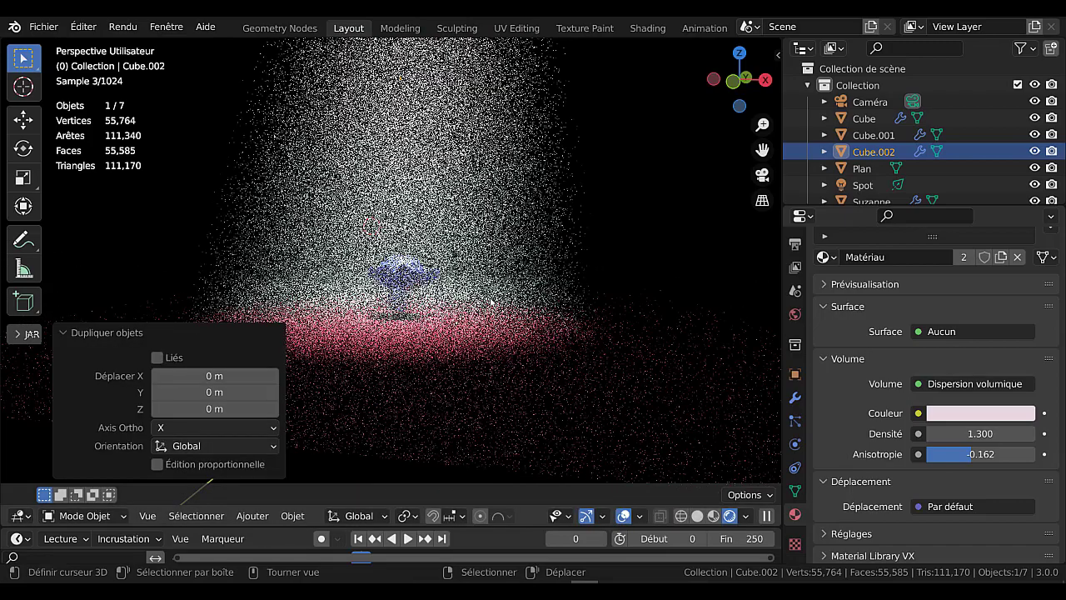
- Duplicate the flat fog layer Cube.001 and raise the copy about 0.302 m along the Z axis
click(864, 119)
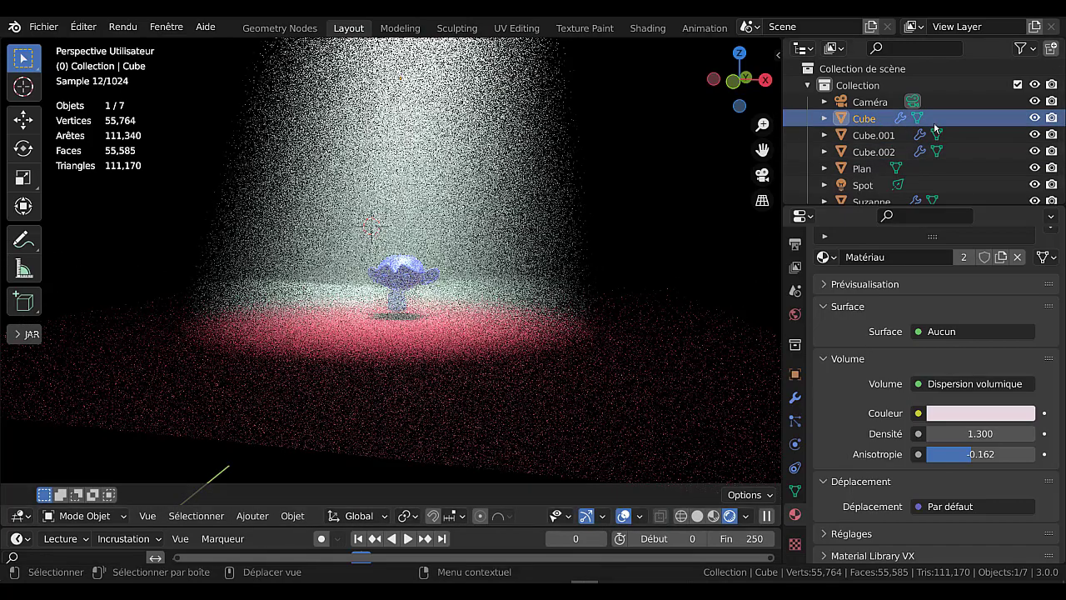
scroll(899, 163, down, 1)
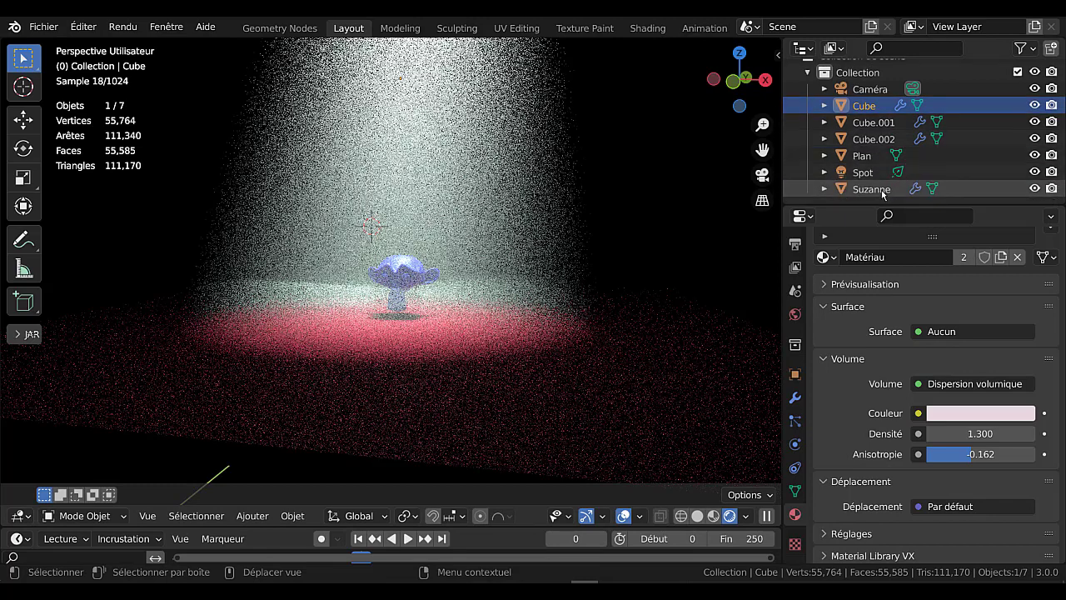
click(870, 122)
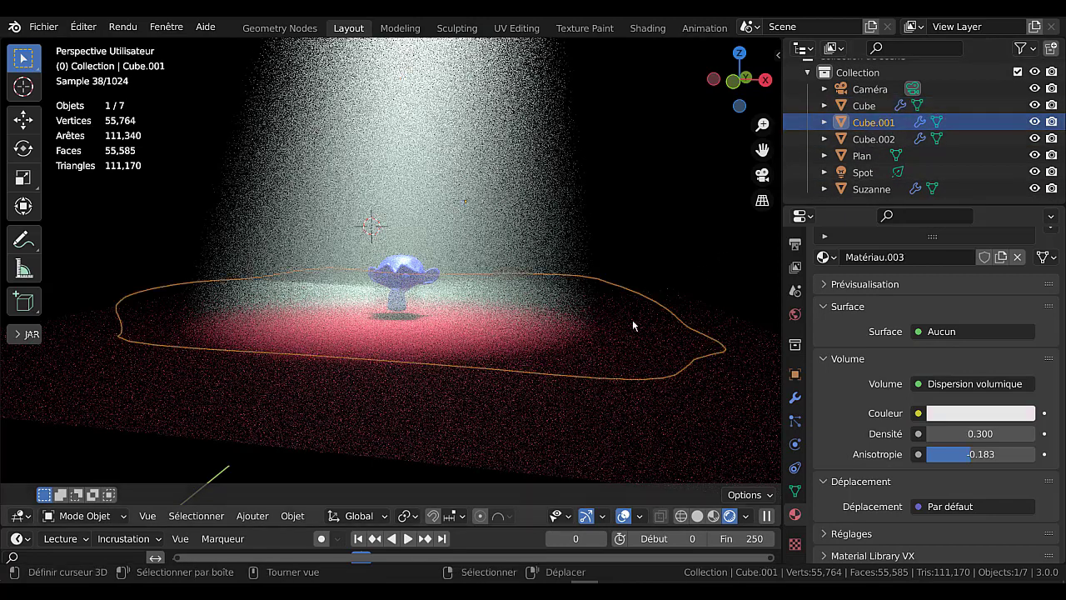
key(shift+d)
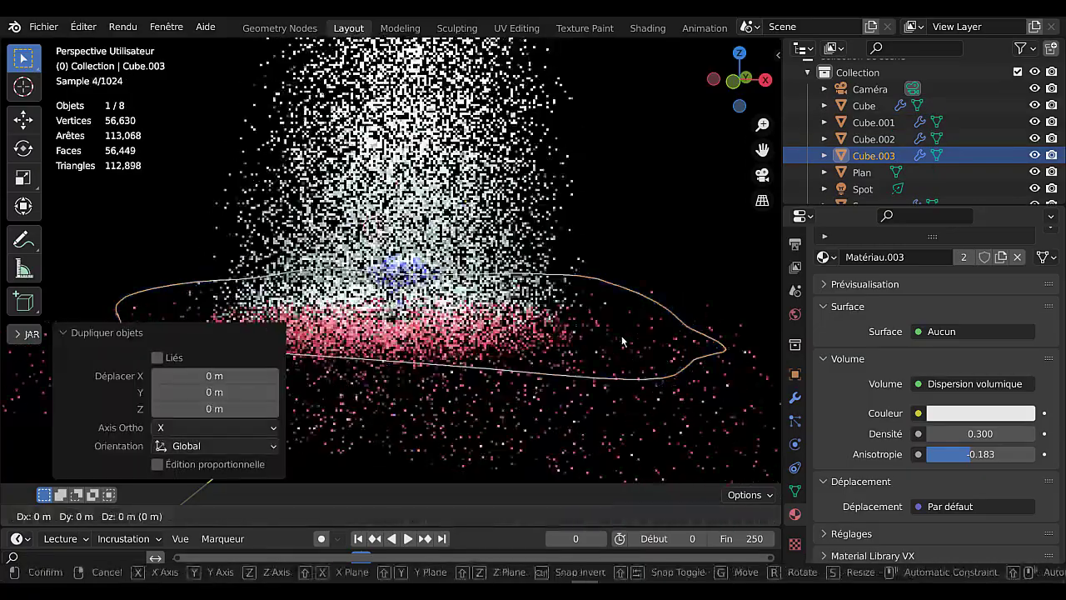
key(z)
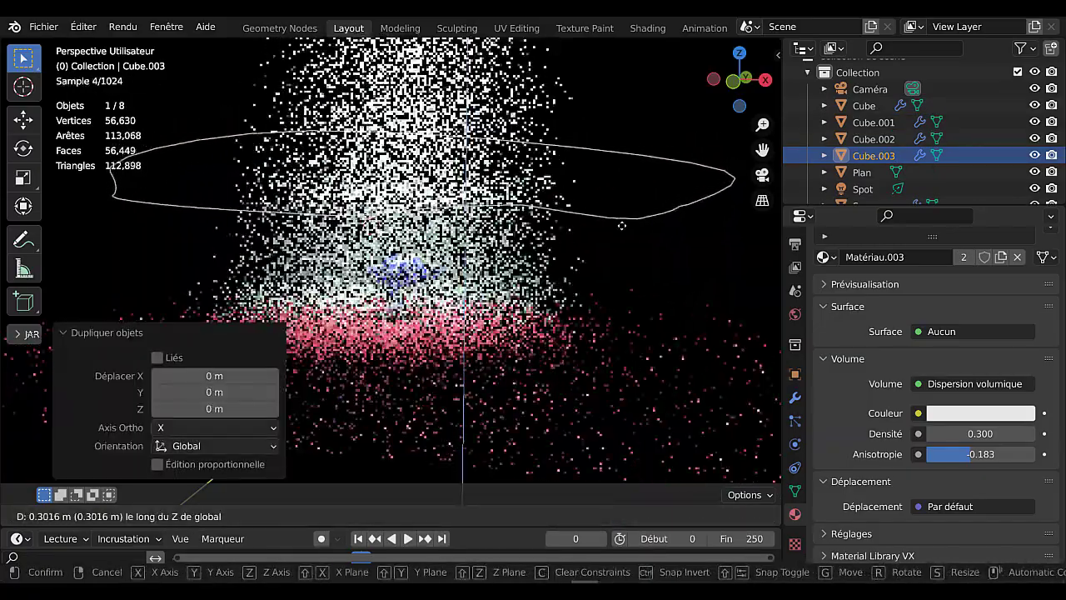
click(621, 225)
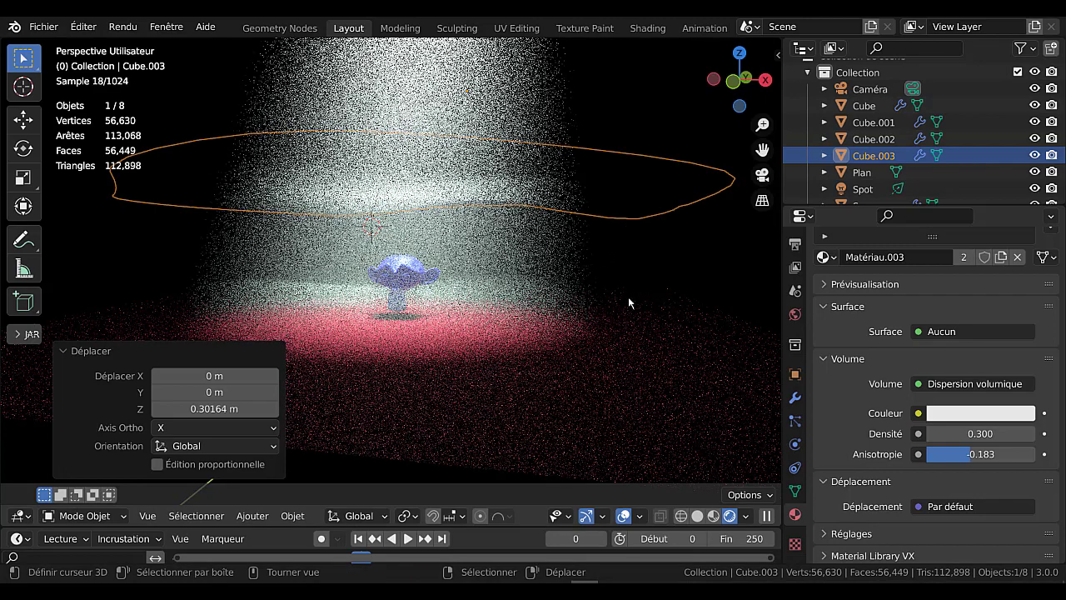
key(s)
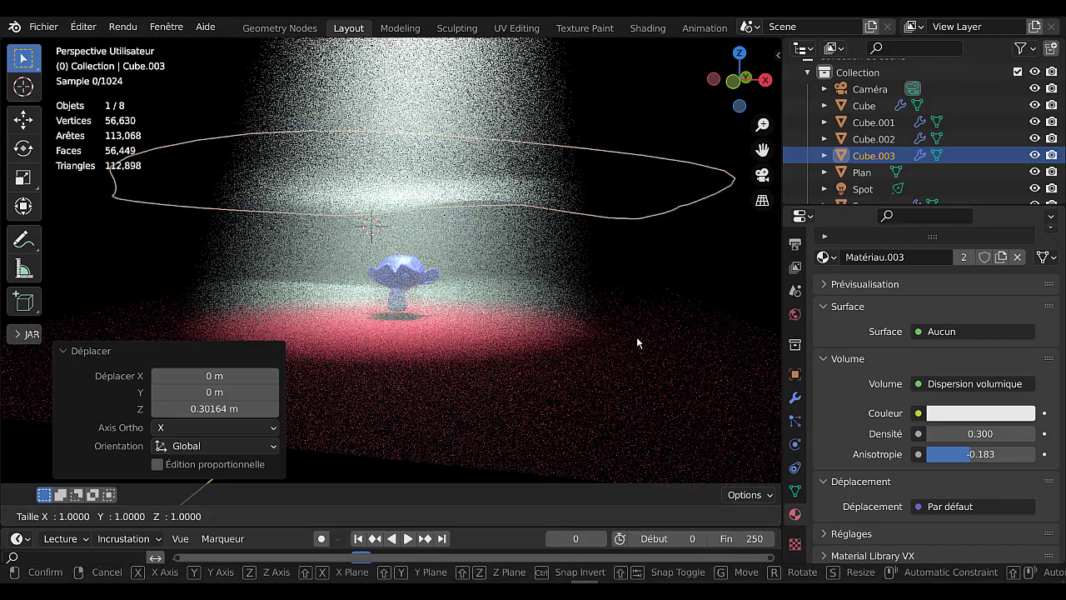
key(z)
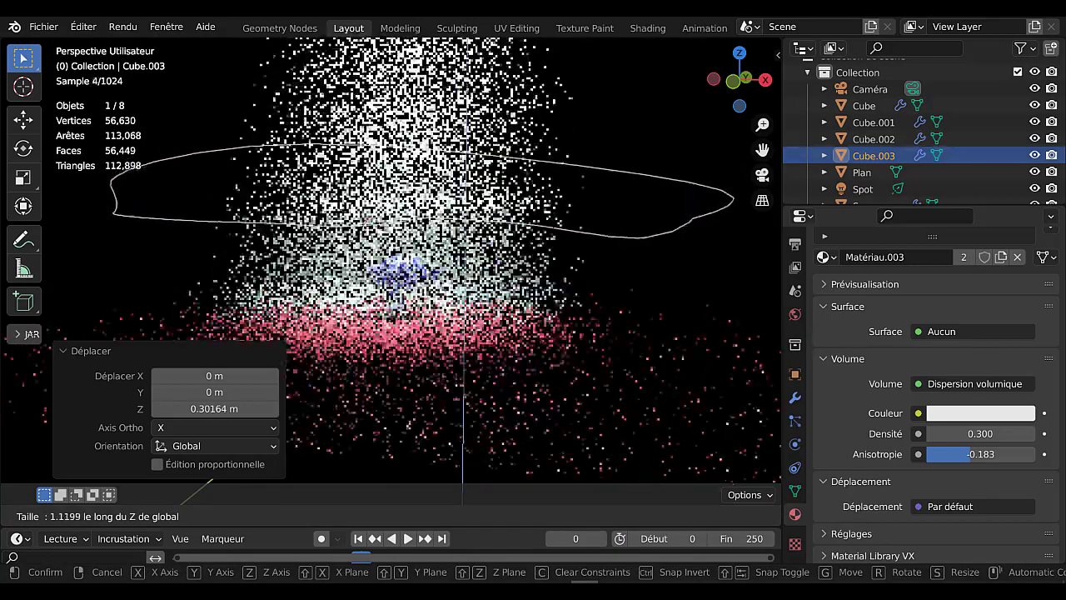
right_click(623, 350)
key(s)
key(z)
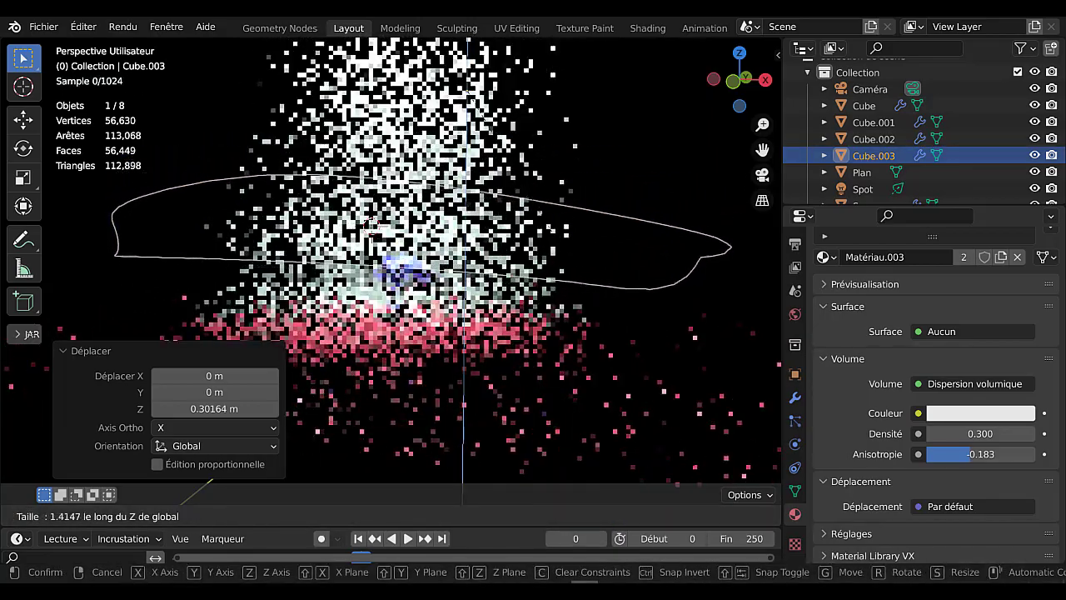
right_click(671, 326)
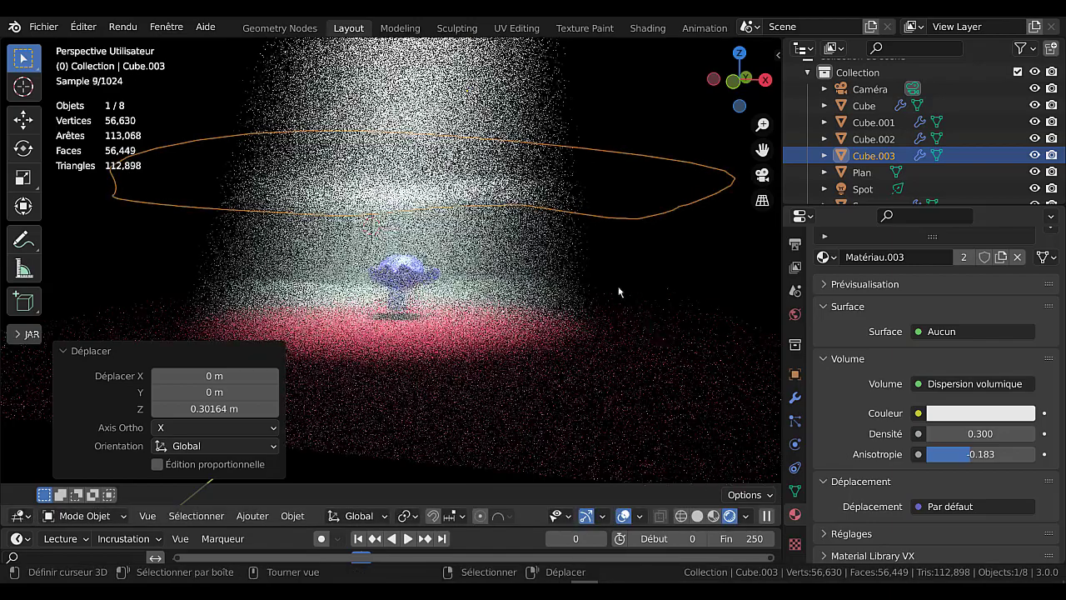
key(Tab)
key(Tab)
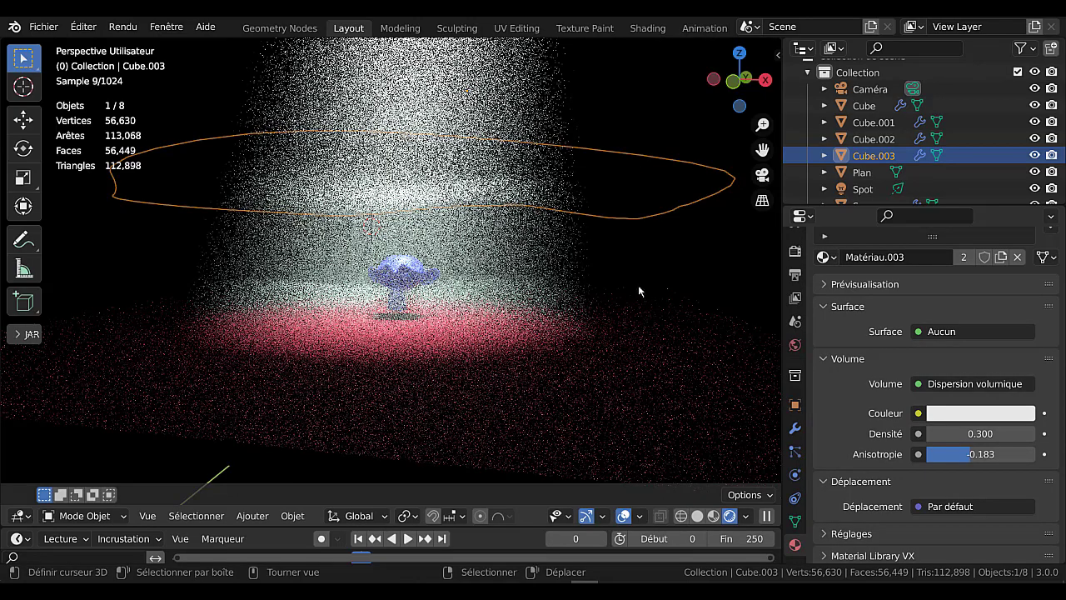
- Scale Cube.003 uniformly to about 0.712, and stretch it by about 3.38 along the Z axis
key(s)
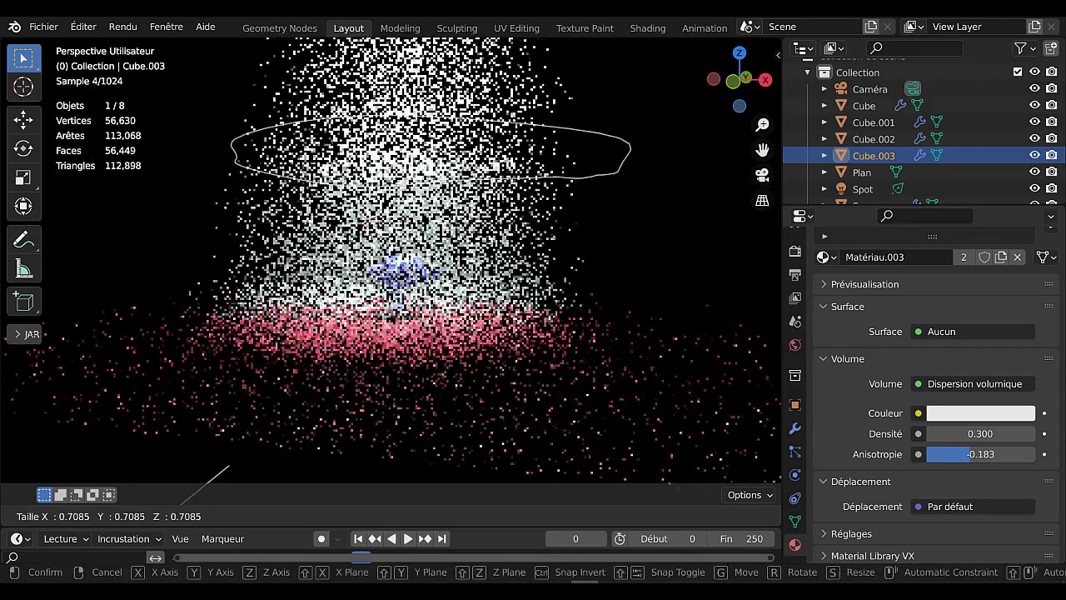
key(Return)
key(s)
key(z)
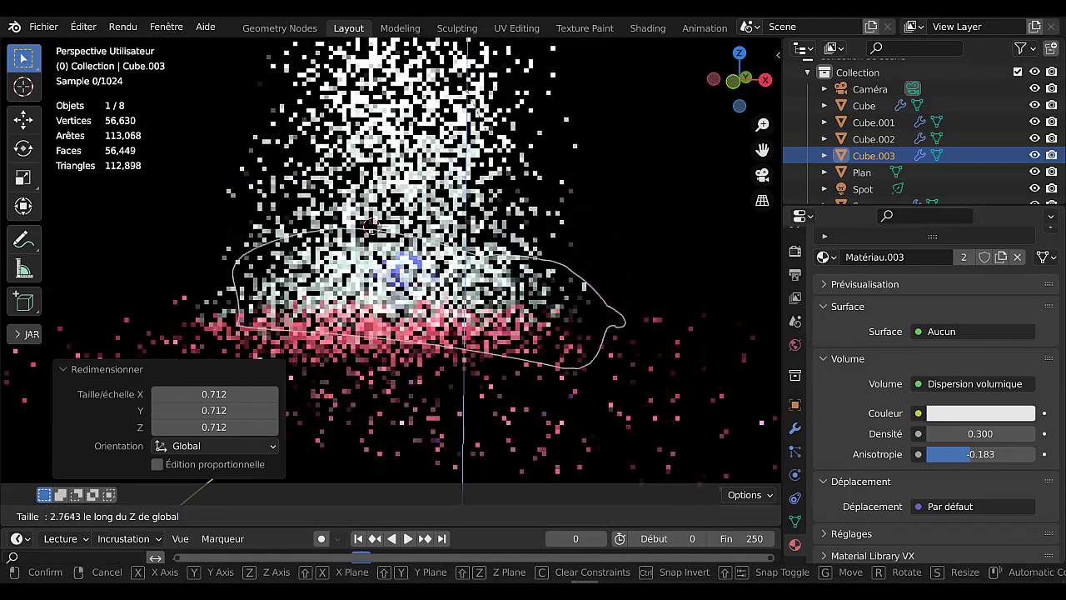
click(739, 263)
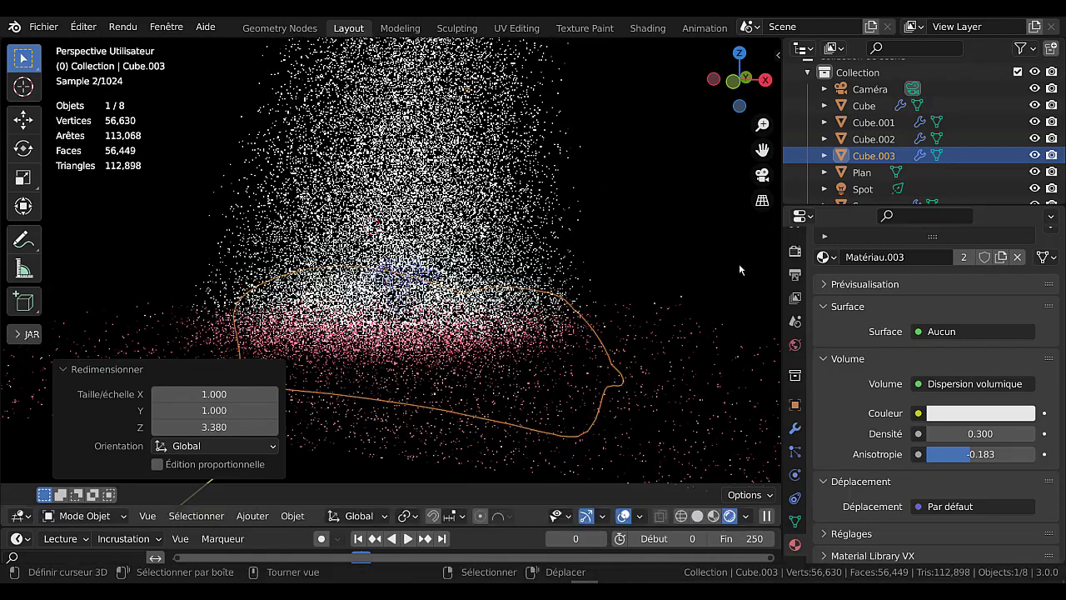
- Raise Cube.003 about 0.443 m along the Z axis, above the Suzanne head
key(g)
key(z)
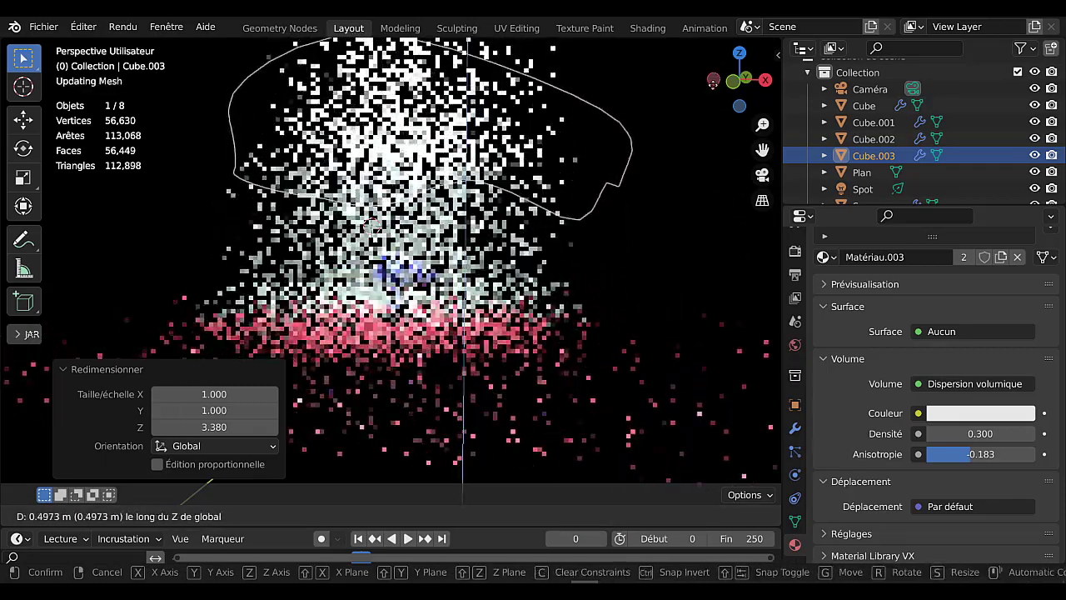
click(713, 271)
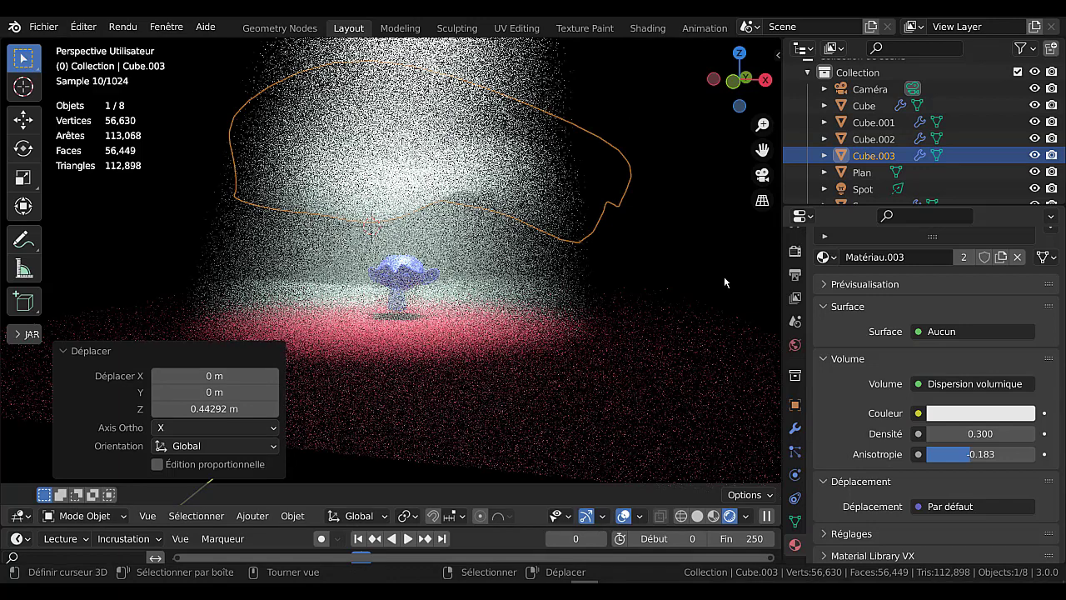
- Widen the 3D viewport, render a test image of the scene with Cycles, and close the render result
click(760, 271)
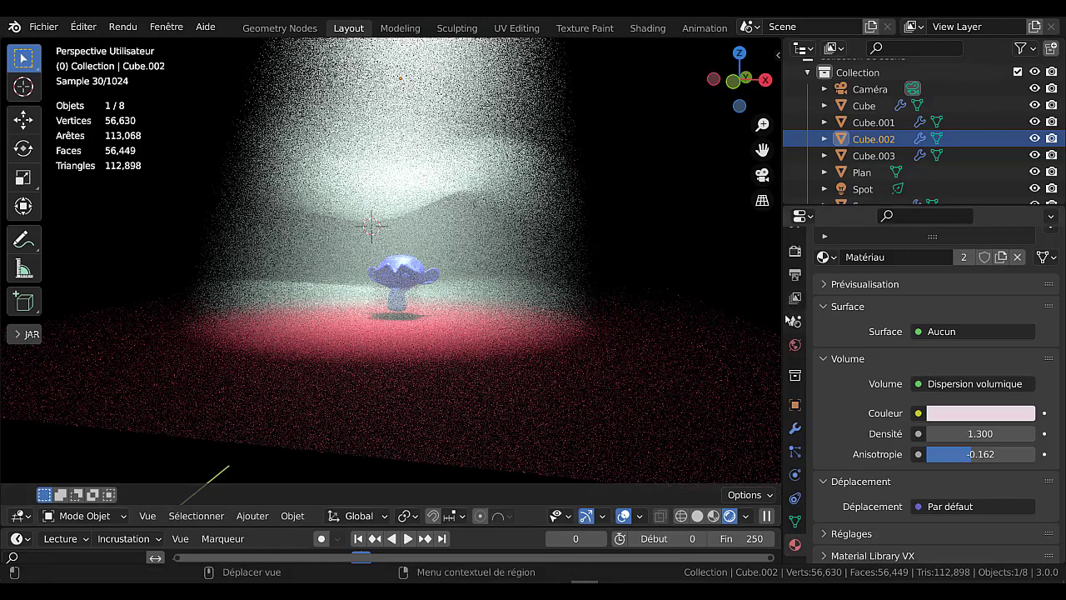
drag(783, 313, 856, 313)
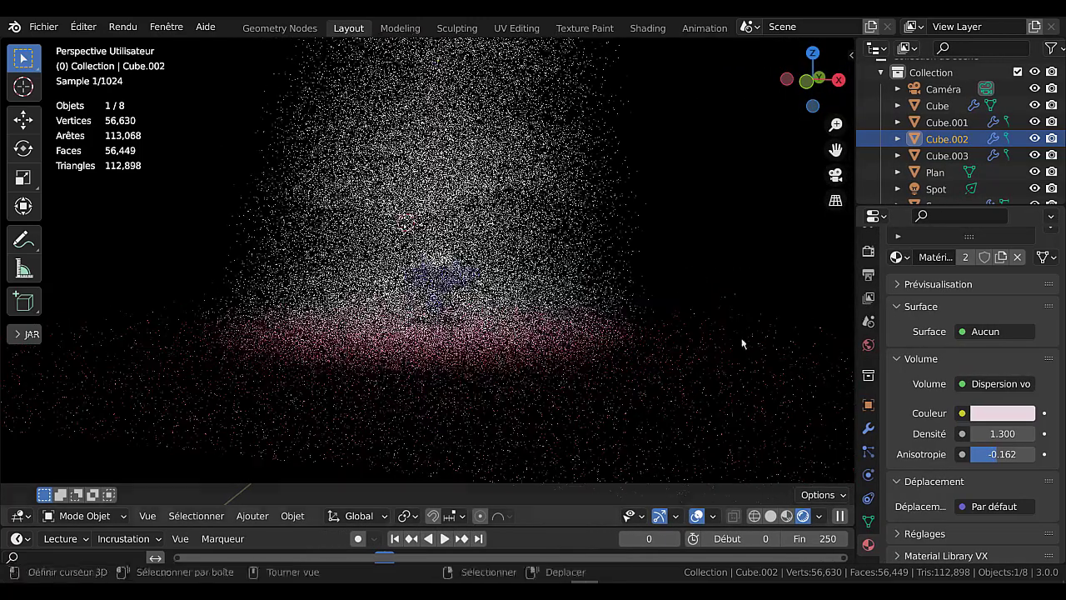
key(F12)
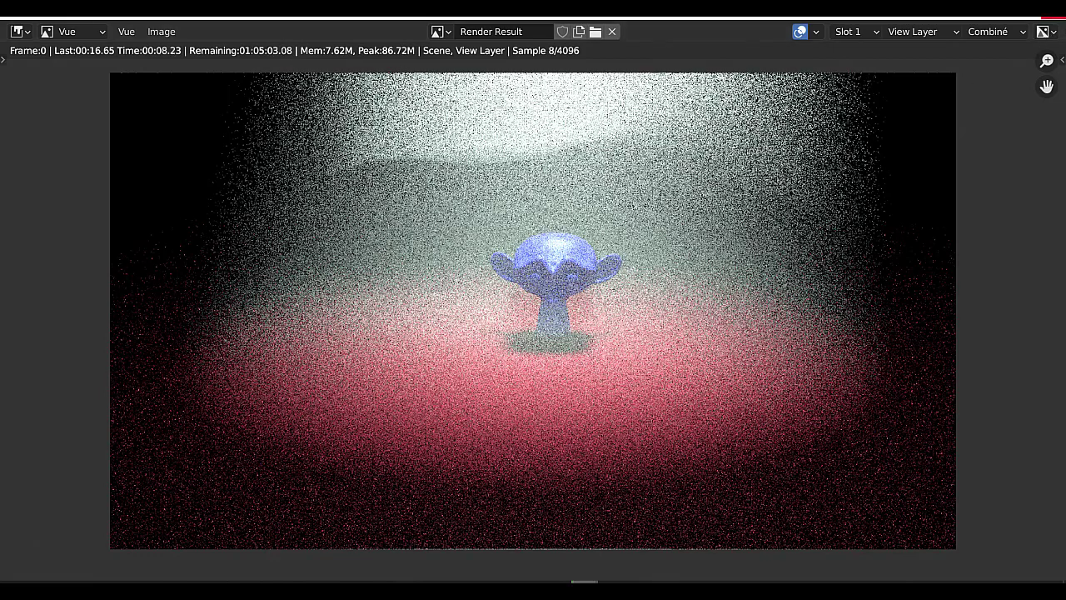
click(1049, 18)
- Switch the scene's render engine from Cycles to Eevee
scroll(911, 258, up, 2)
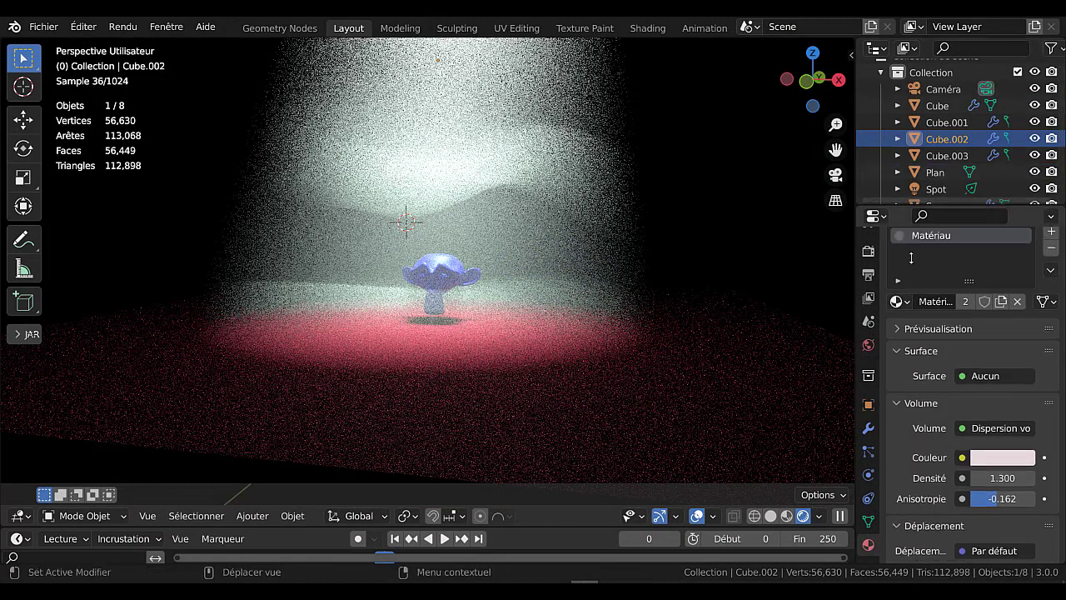
scroll(911, 260, up, 2)
click(868, 251)
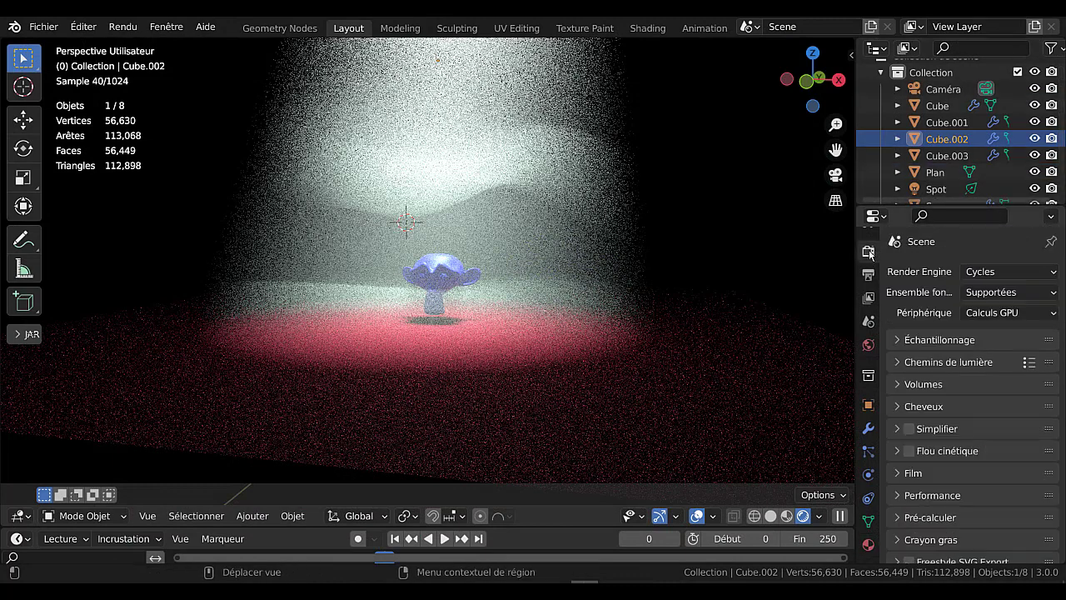
click(980, 275)
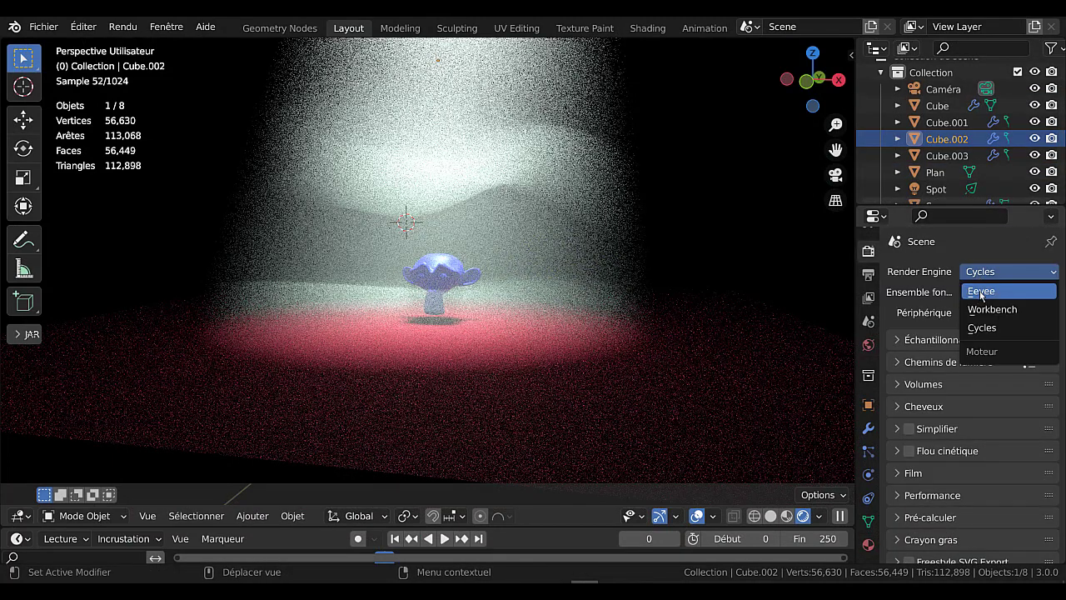
click(980, 293)
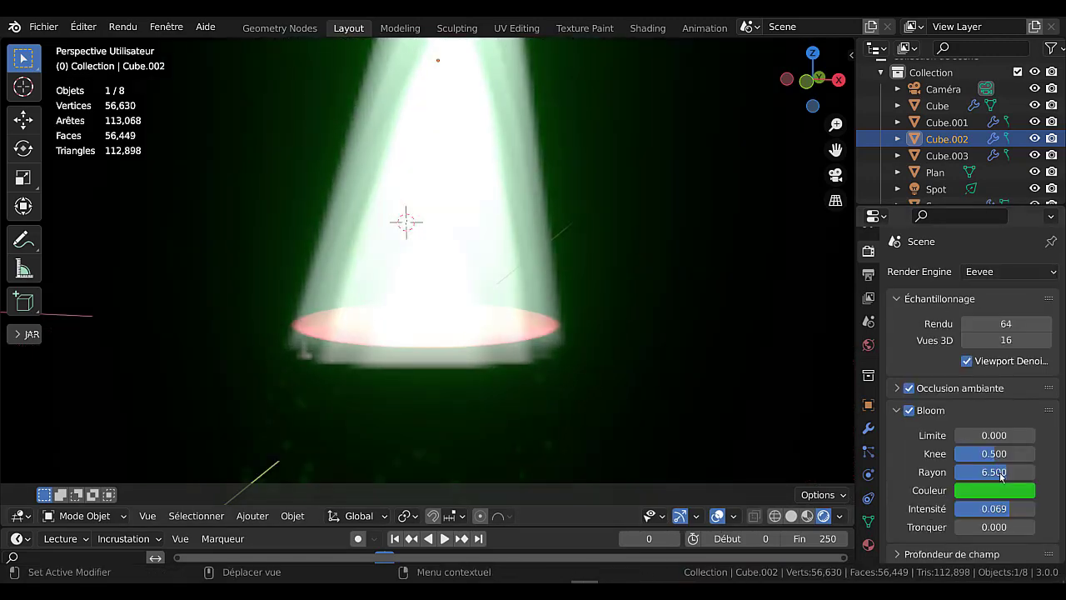
- Review the Eevee bloom and screen space reflection settings, and select Cube
scroll(1000, 475, down, 3)
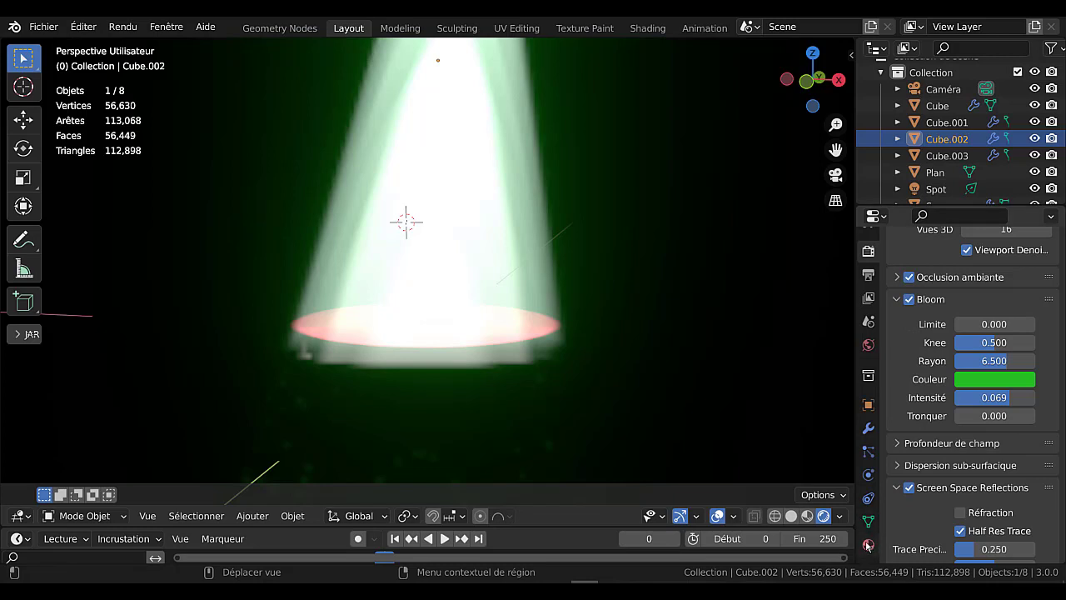
scroll(616, 288, down, 3)
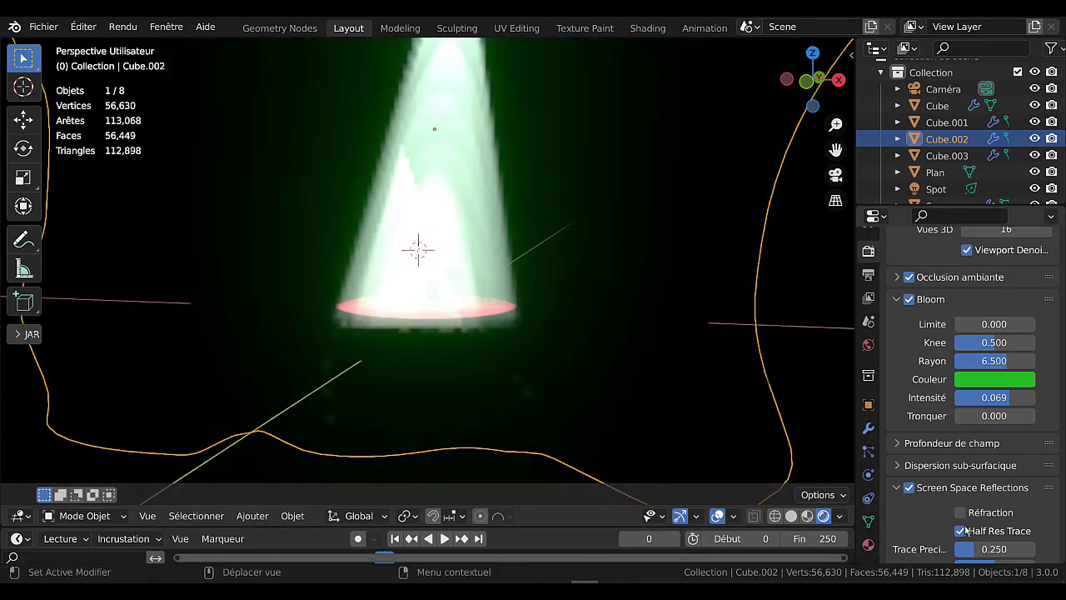
scroll(966, 530, down, 1)
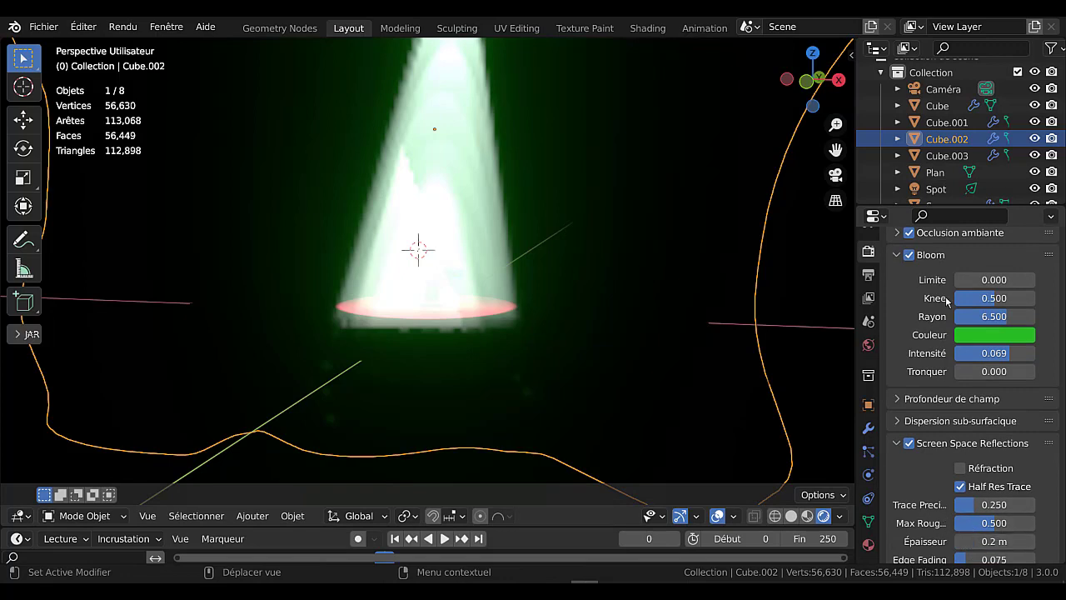
click(940, 108)
scroll(985, 535, down, 2)
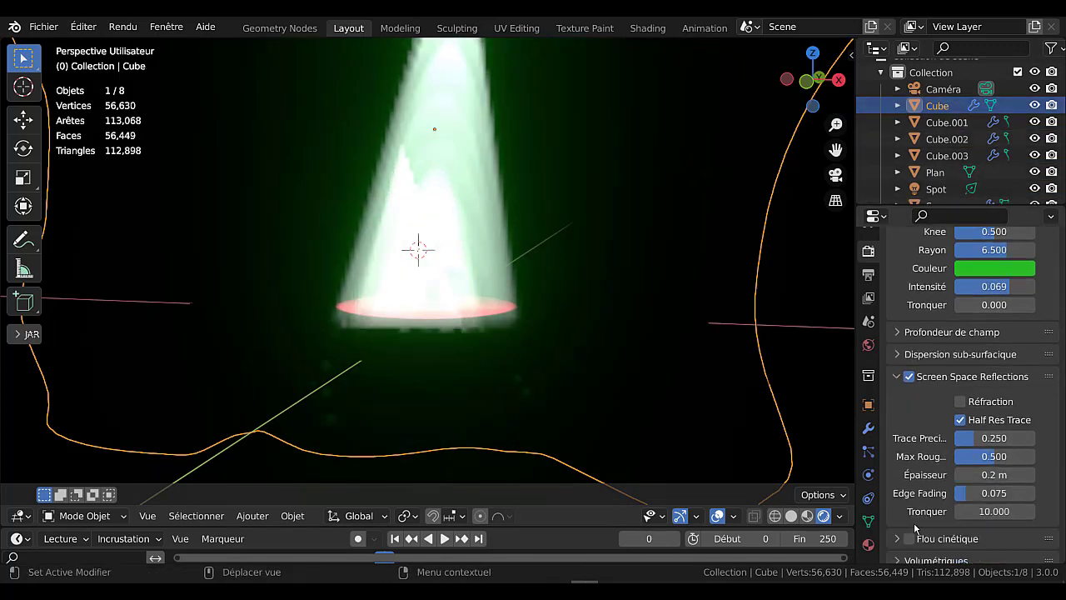
scroll(920, 526, up, 2)
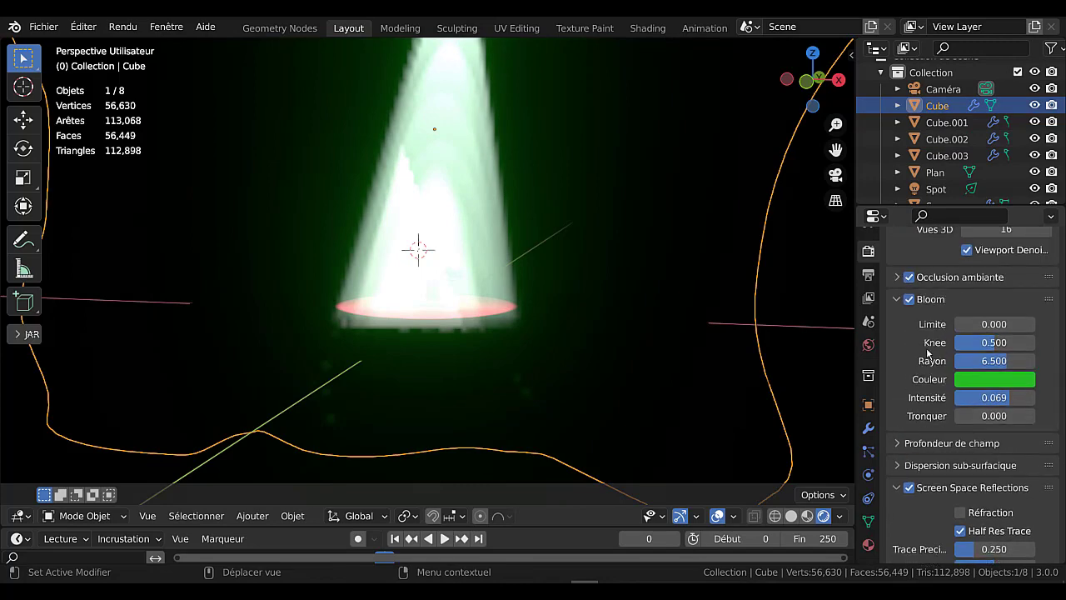
- Set Cube's volume scatter material to a density of 0.2 and an anisotropy of about -0.721
click(867, 544)
scroll(935, 523, down, 5)
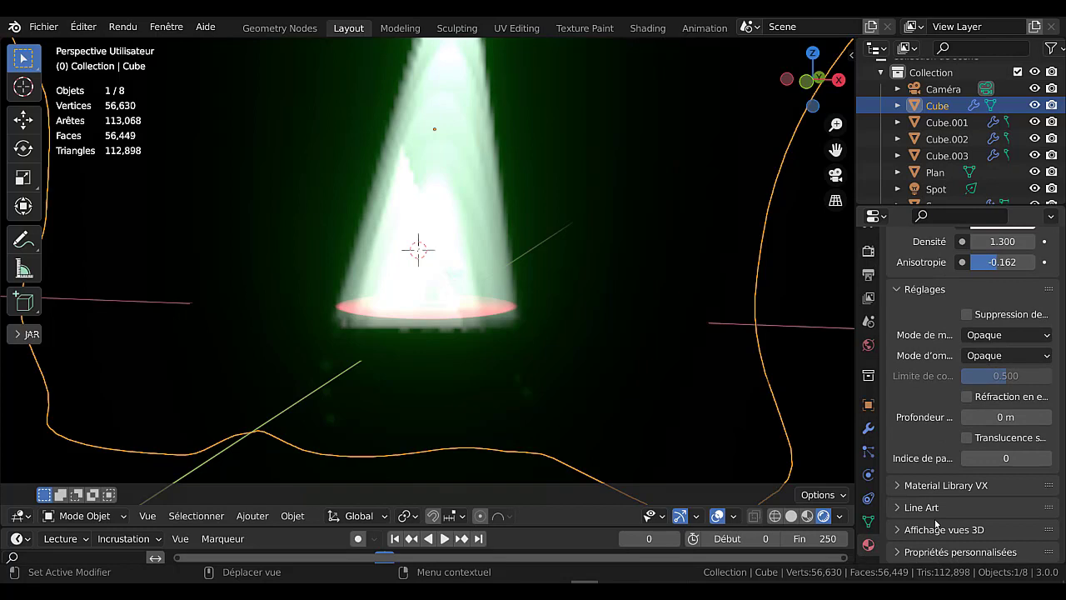
scroll(935, 523, up, 6)
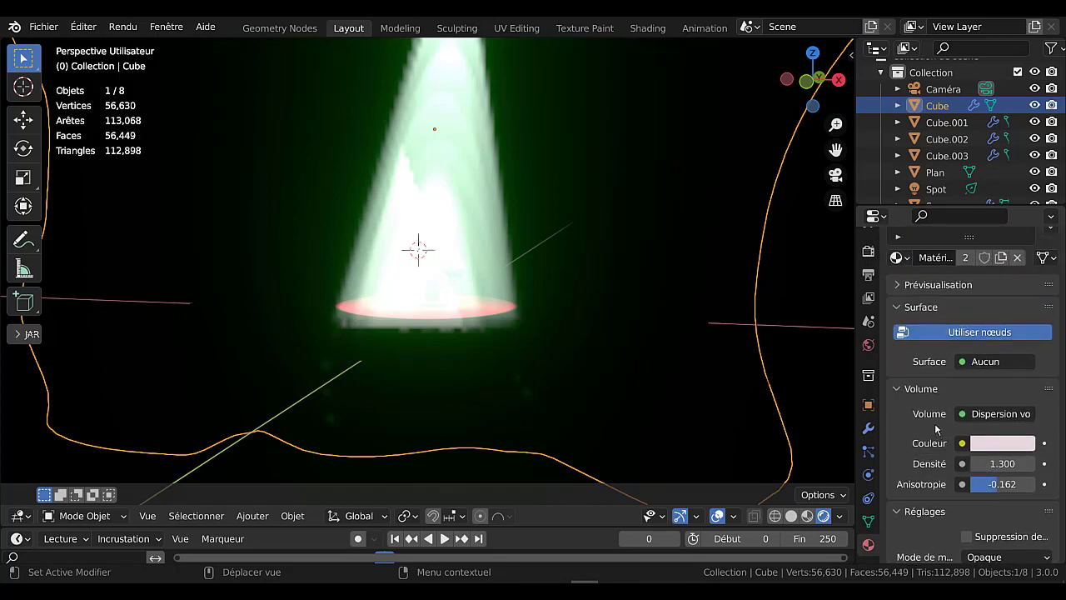
scroll(935, 428, up, 2)
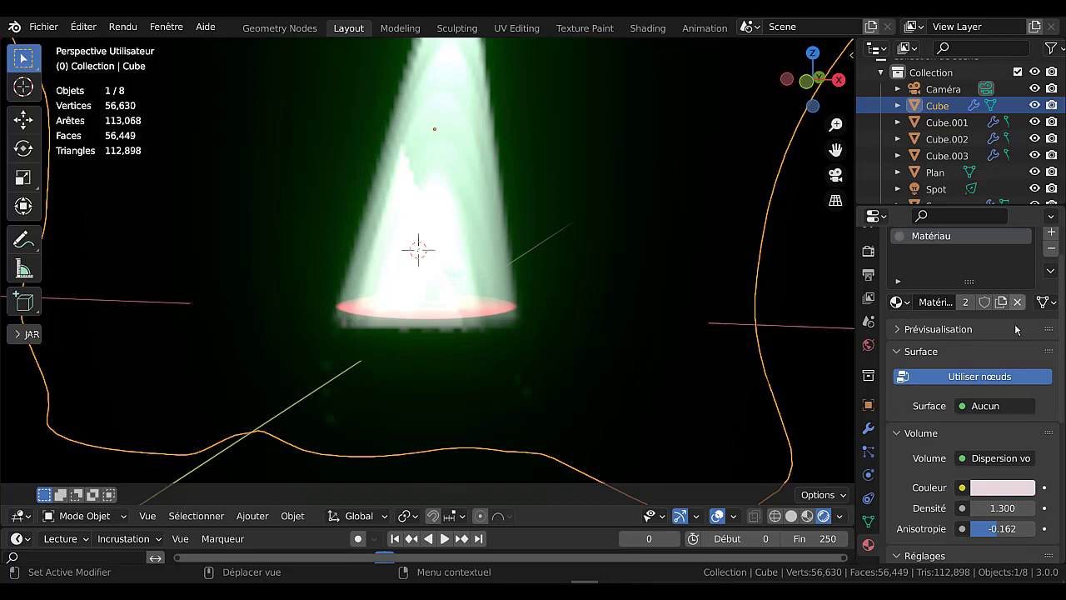
scroll(1015, 305, up, 1)
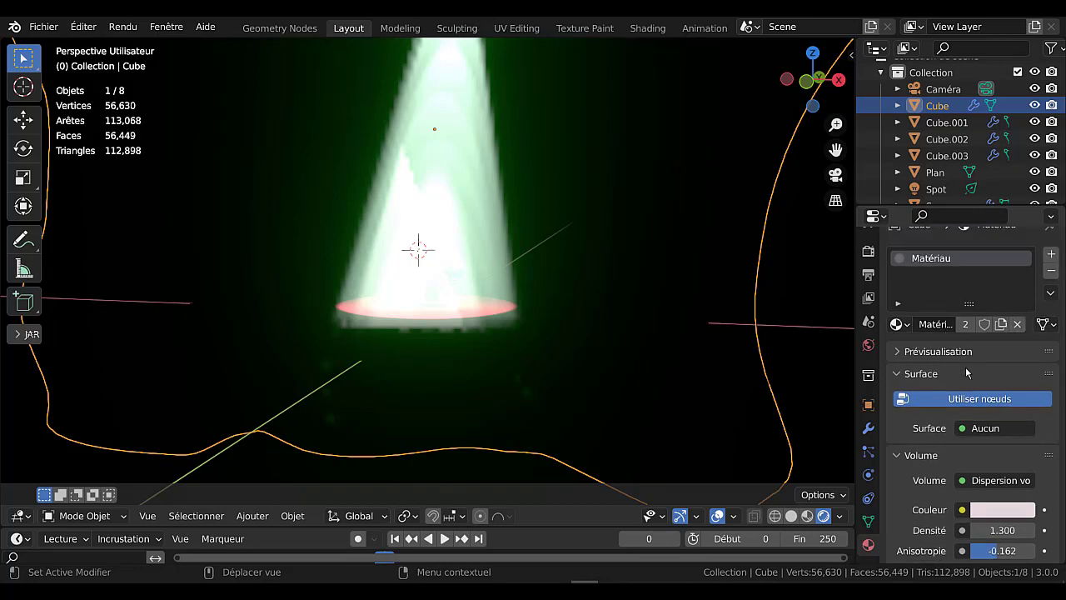
scroll(976, 462, down, 2)
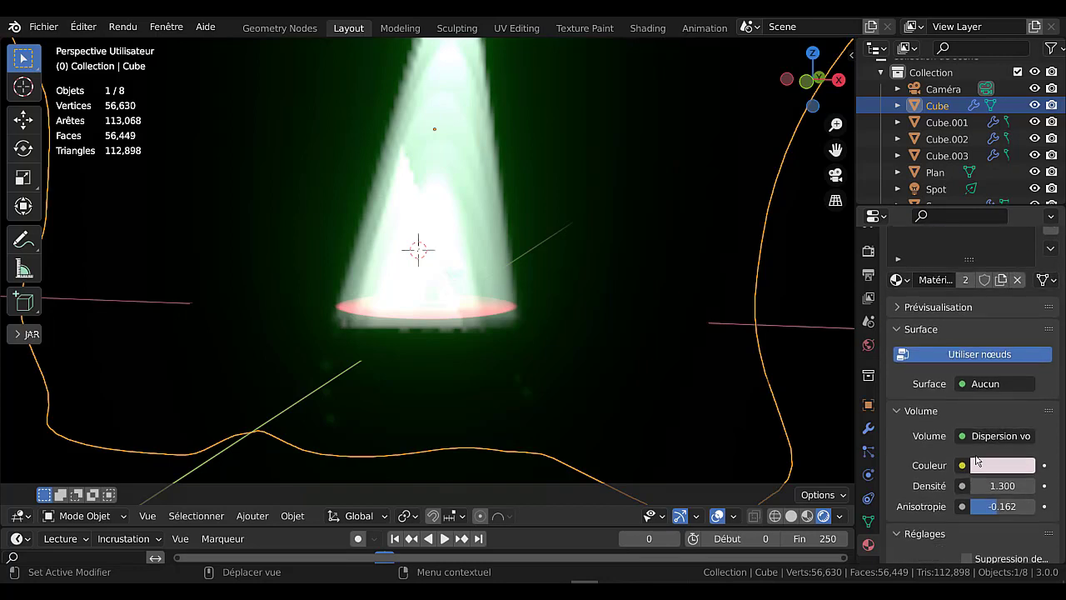
scroll(976, 461, up, 2)
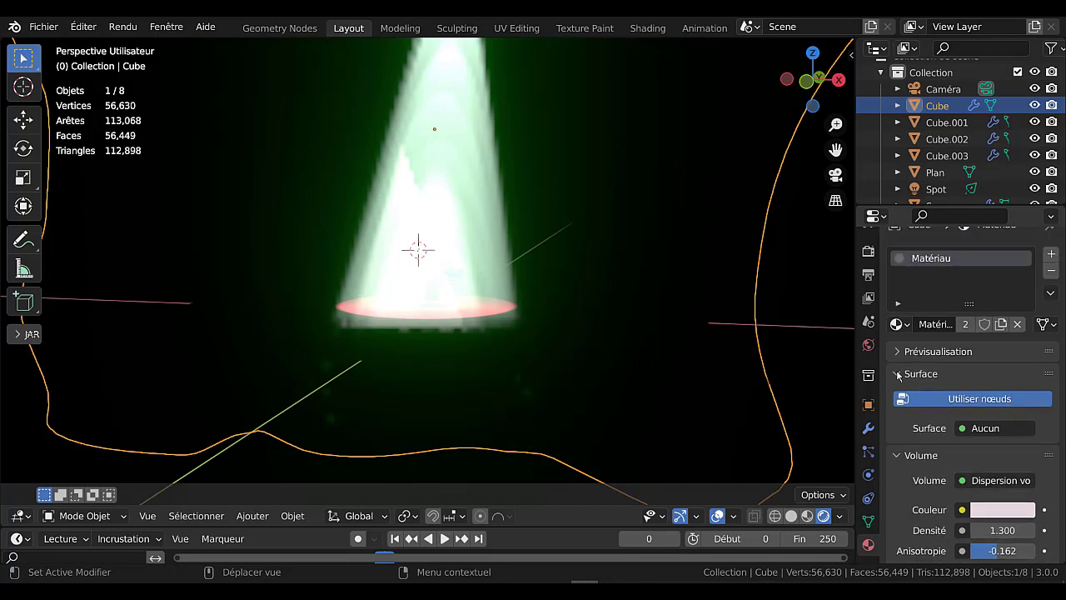
scroll(988, 511, down, 3)
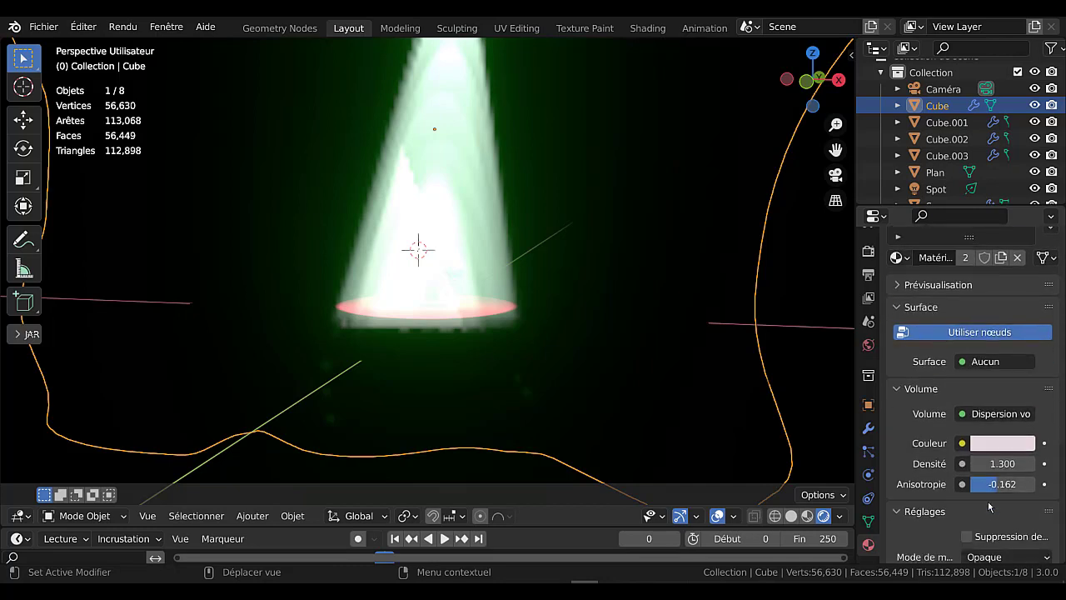
mouse_move(1000, 464)
mouse_down()
mouse_move(933, 465)
mouse_move(990, 464)
mouse_move(951, 465)
mouse_move(1011, 483)
mouse_up()
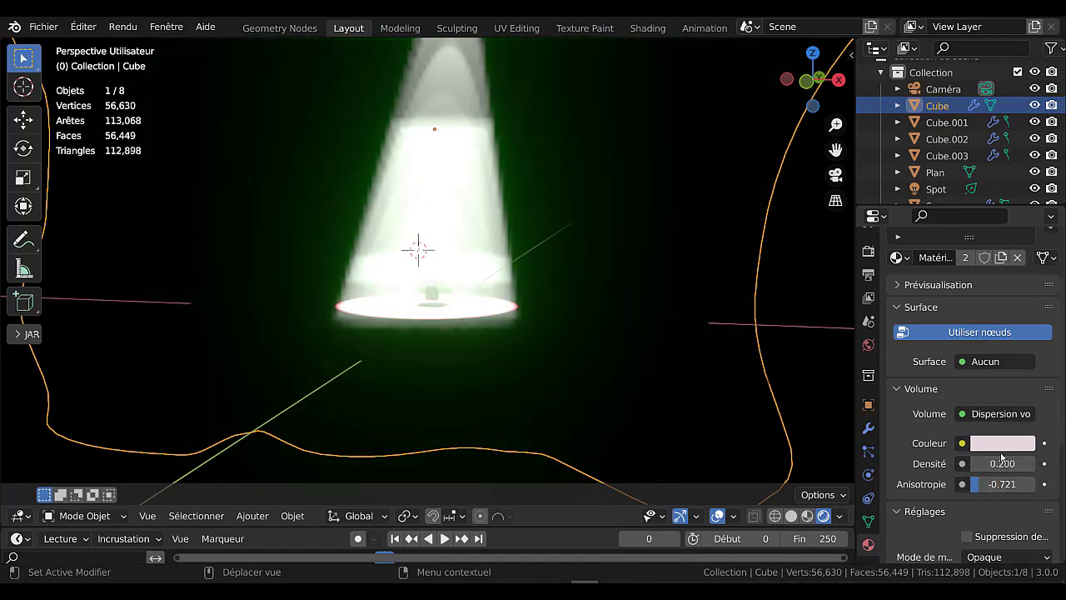
- Set the volume scatter density of Cube.001's material to 0.15
click(949, 123)
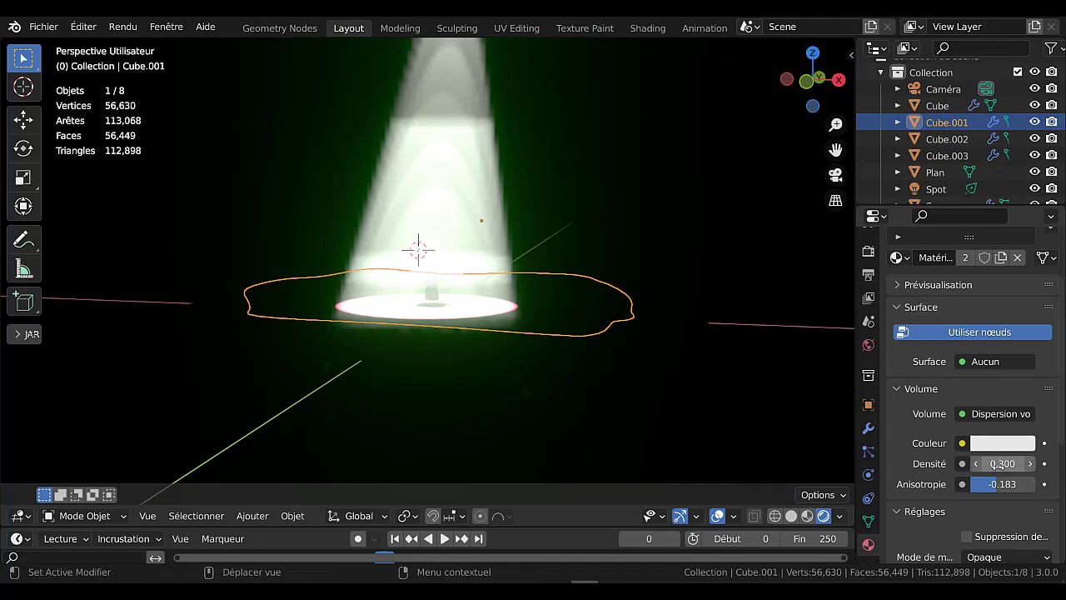
click(998, 464)
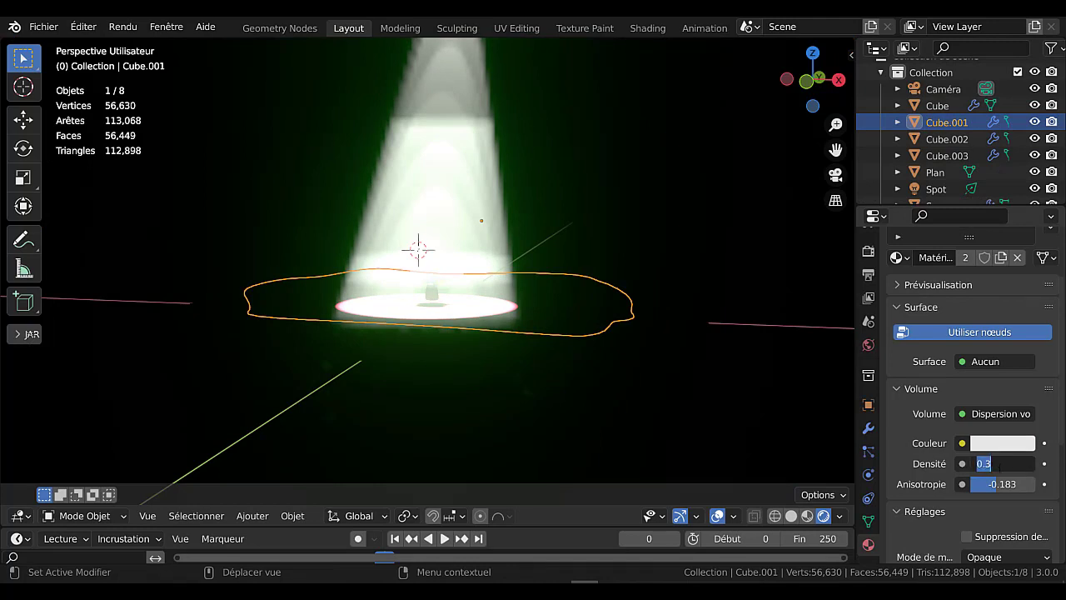
text(0.15)
key(Return)
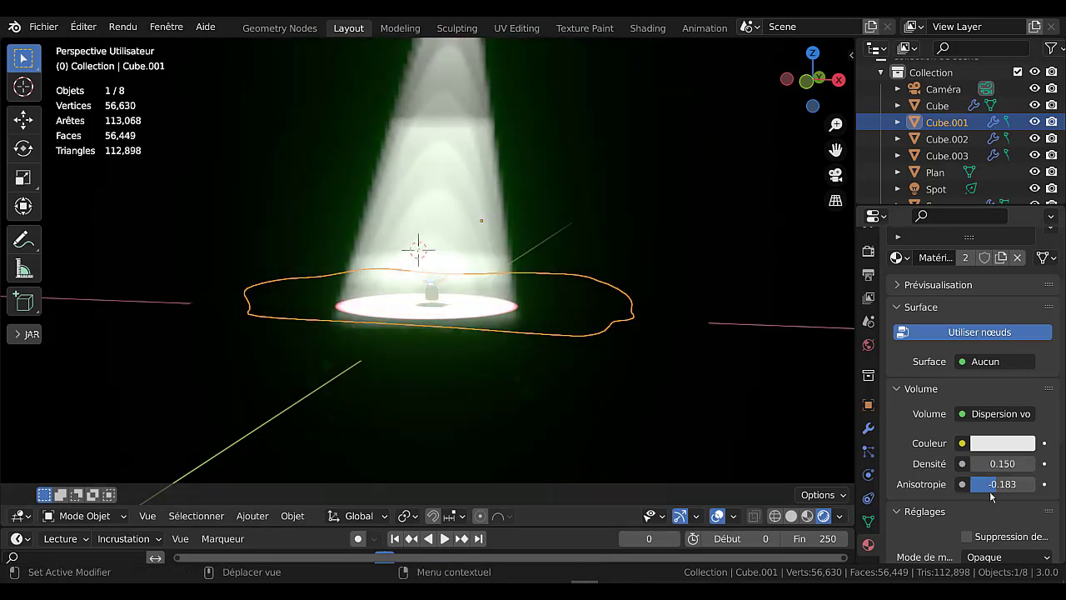
- Lower the volume scatter anisotropy of Cube.003's material to about -0.606
click(948, 142)
click(947, 155)
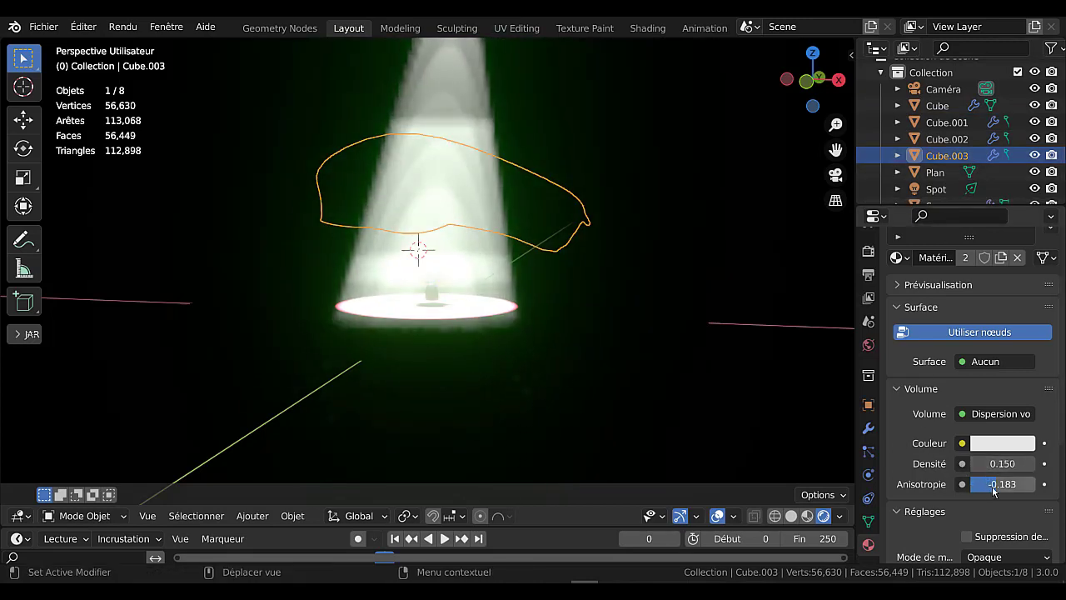
drag(992, 489, 985, 489)
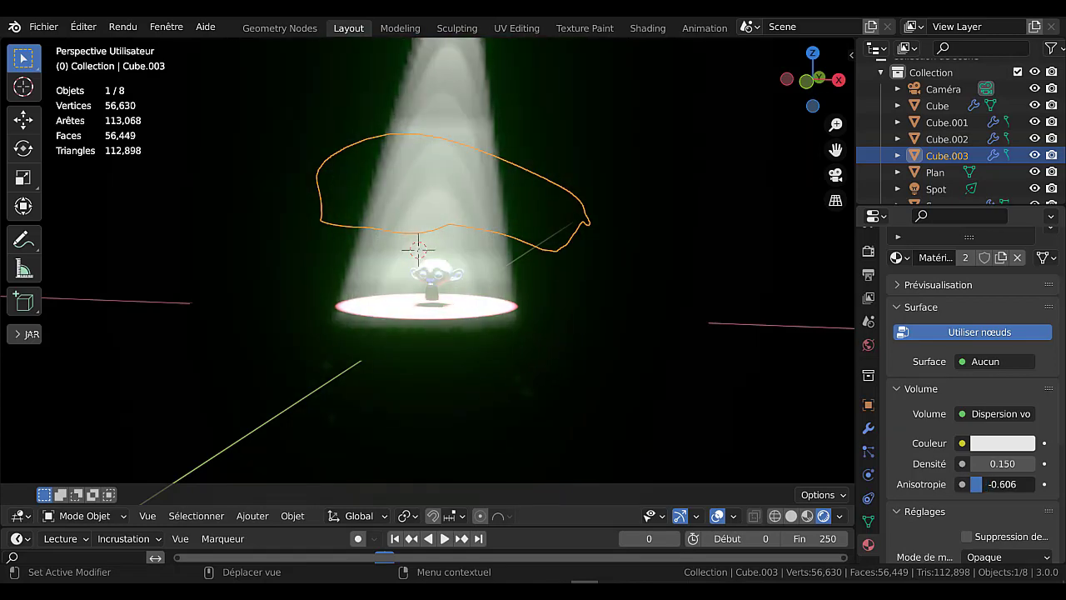
- Lower the volume scatter anisotropy of Cube.001's material to about -0.725, keeping its density at 0.15
click(948, 140)
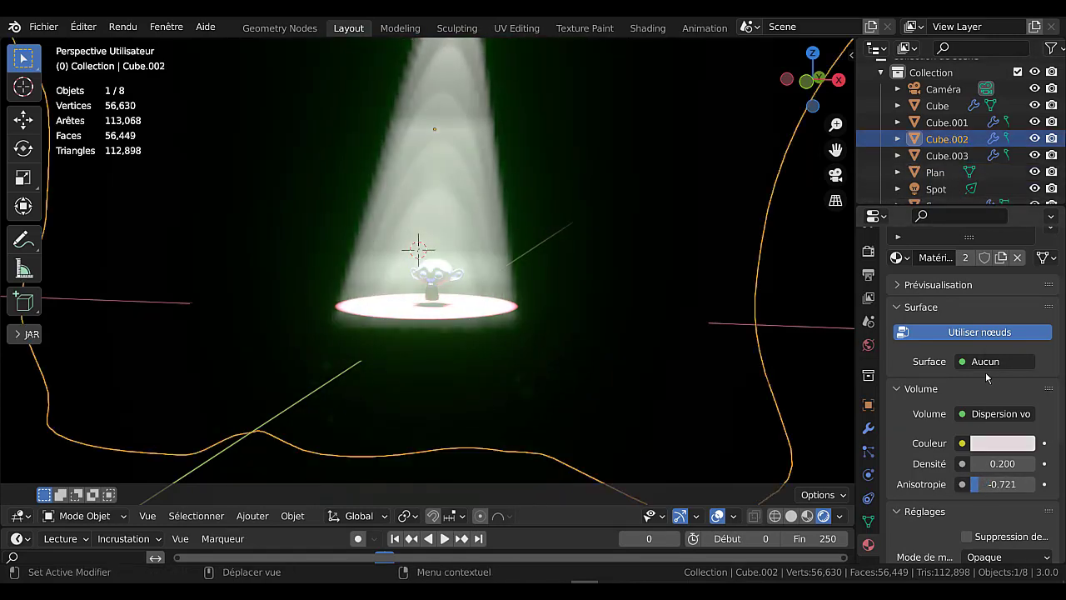
click(947, 123)
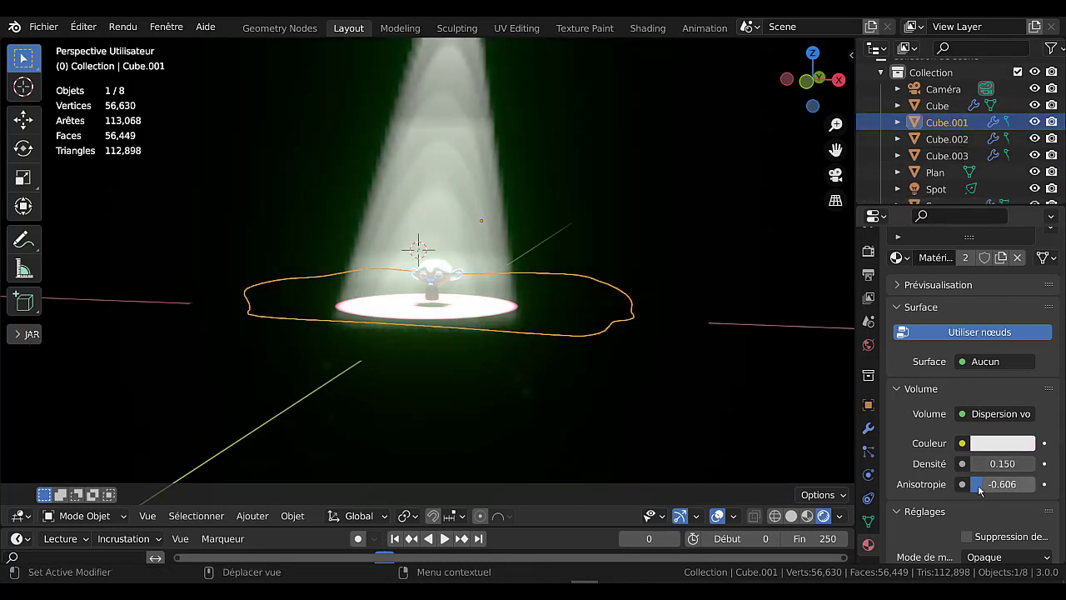
drag(1004, 484, 988, 484)
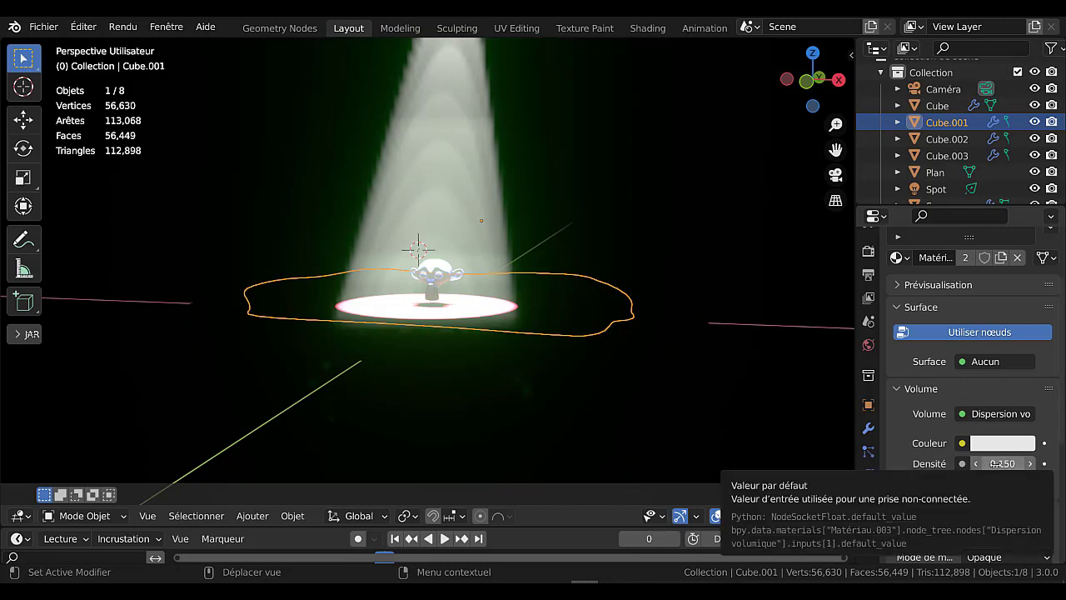
mouse_move(1001, 464)
mouse_down()
mouse_move(982, 464)
mouse_move(1022, 464)
mouse_up()
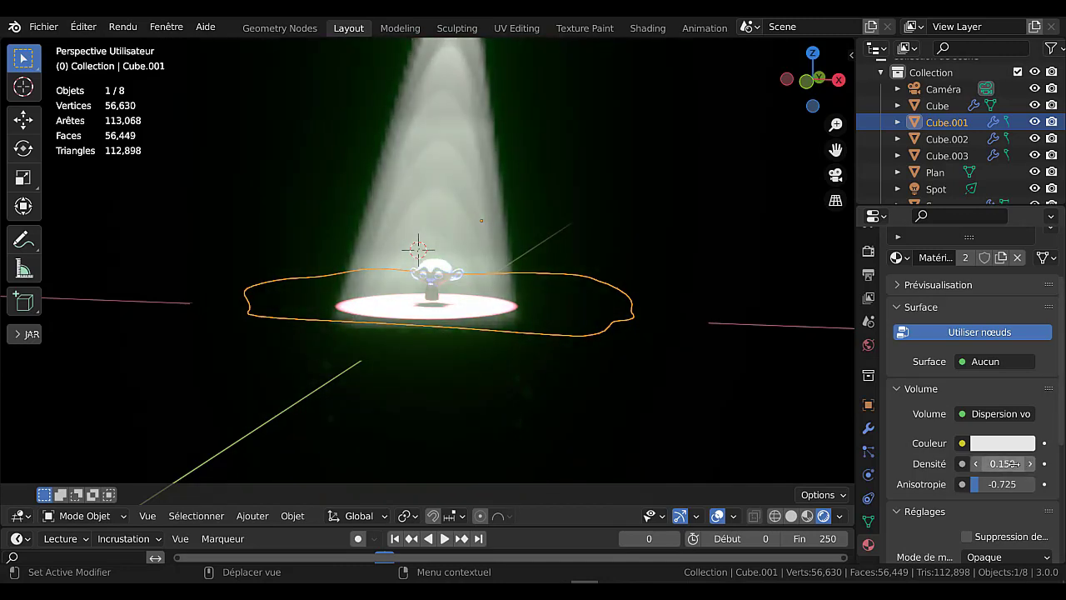
click(1011, 464)
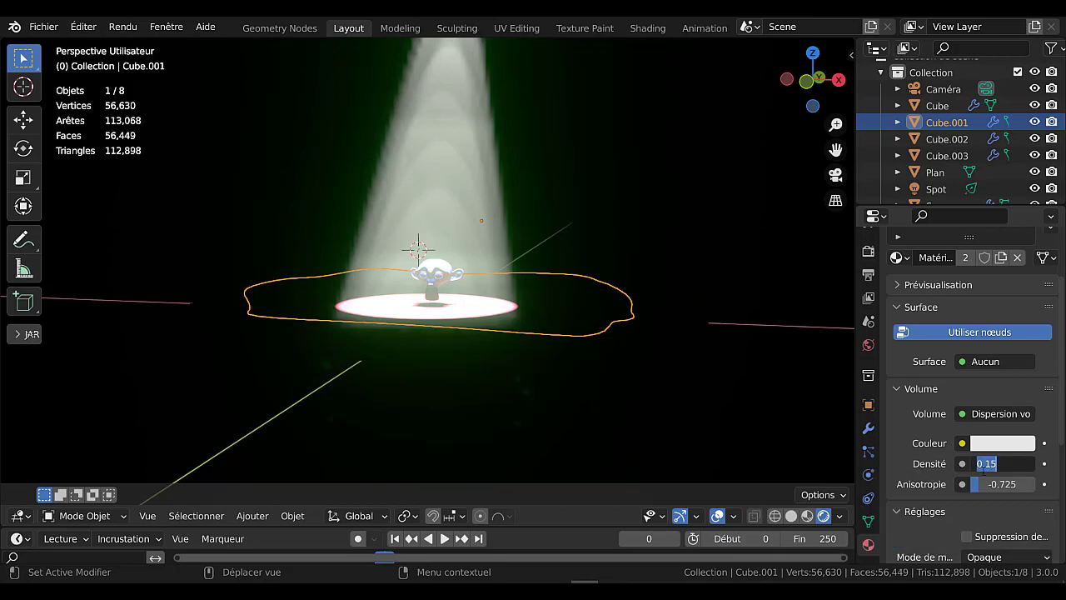
key(Return)
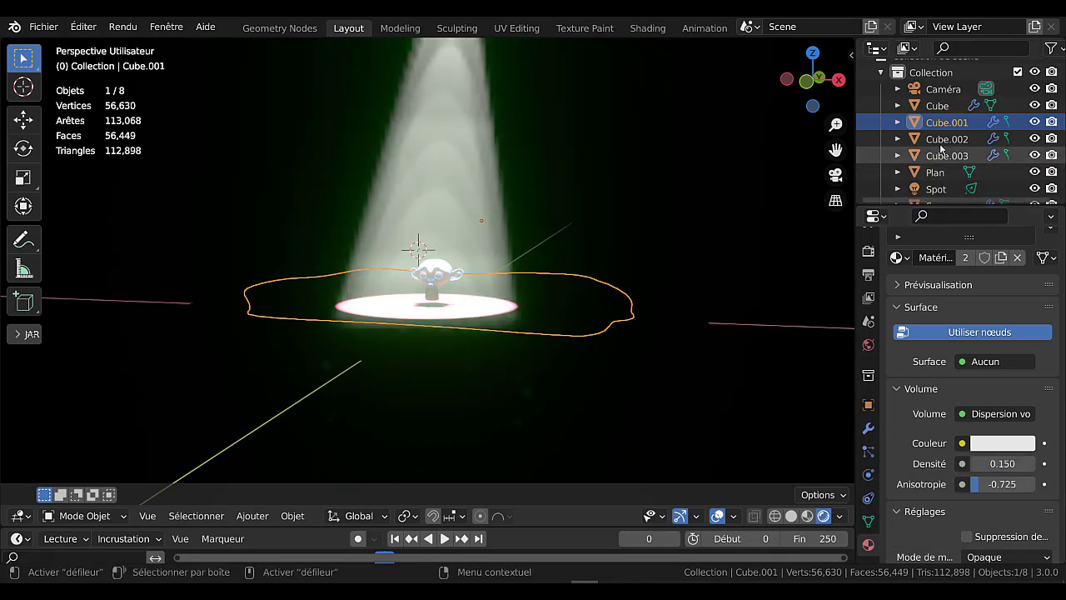
- Reduce Cube's volume scatter density to 0.1 and its anisotropy to about -0.942
click(938, 109)
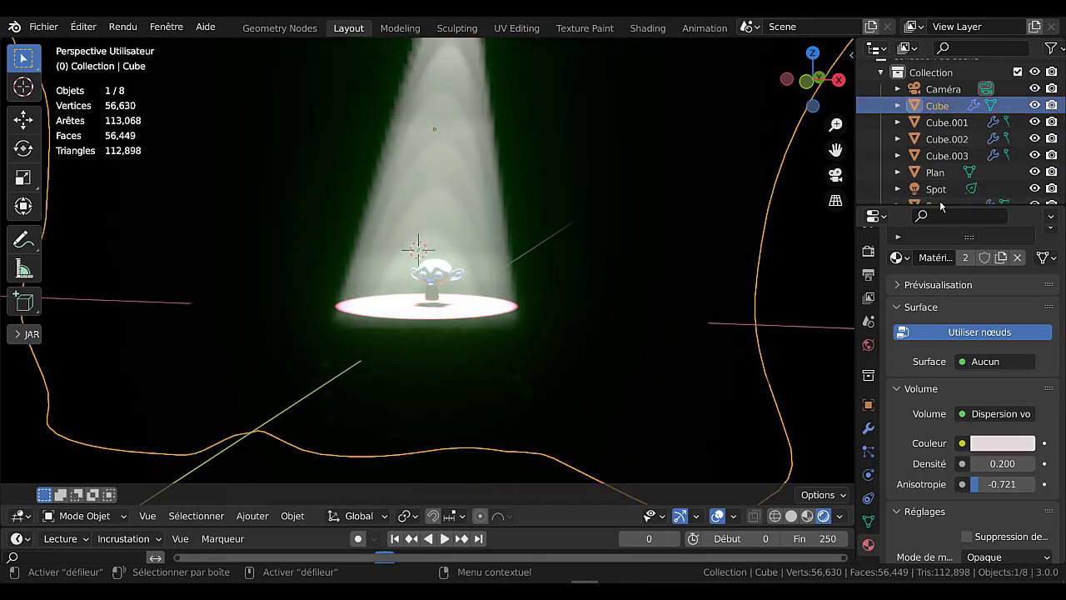
click(1003, 463)
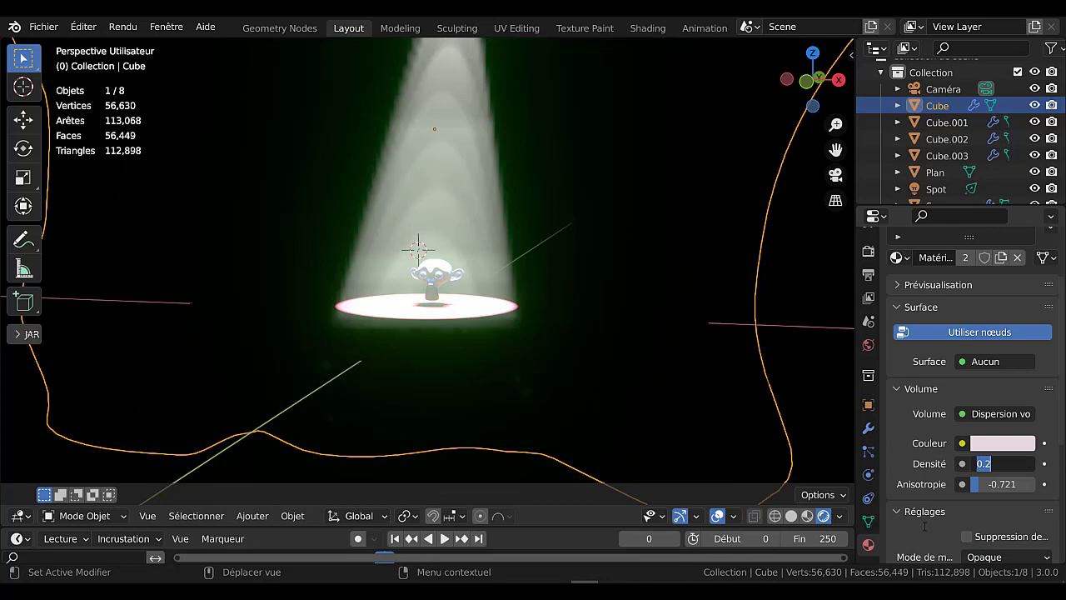
text(0.1)
key(Return)
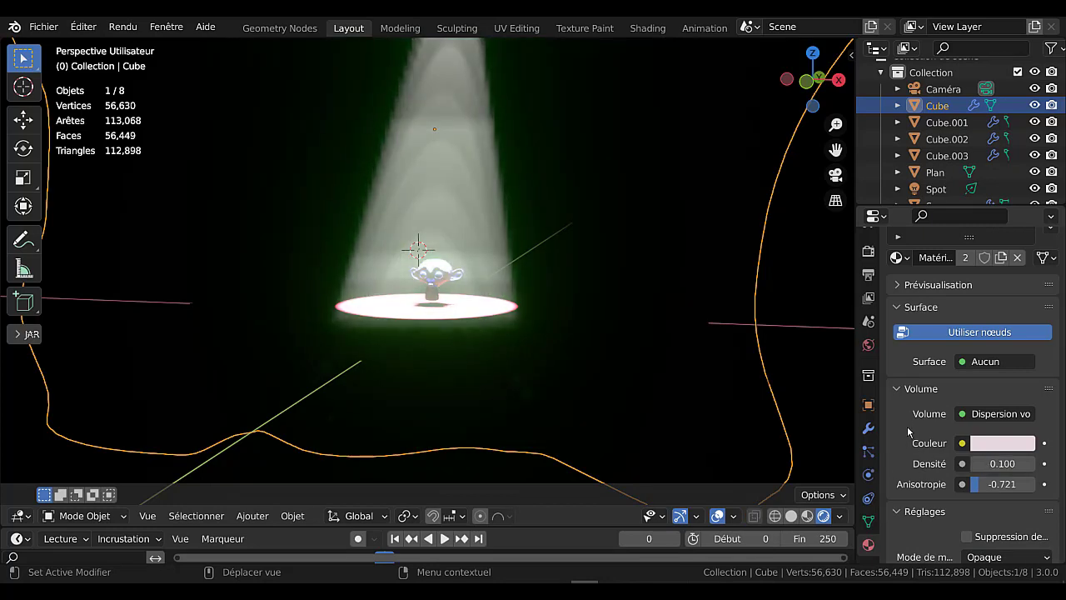
mouse_move(1002, 484)
mouse_down()
mouse_move(972, 483)
mouse_move(982, 484)
mouse_up()
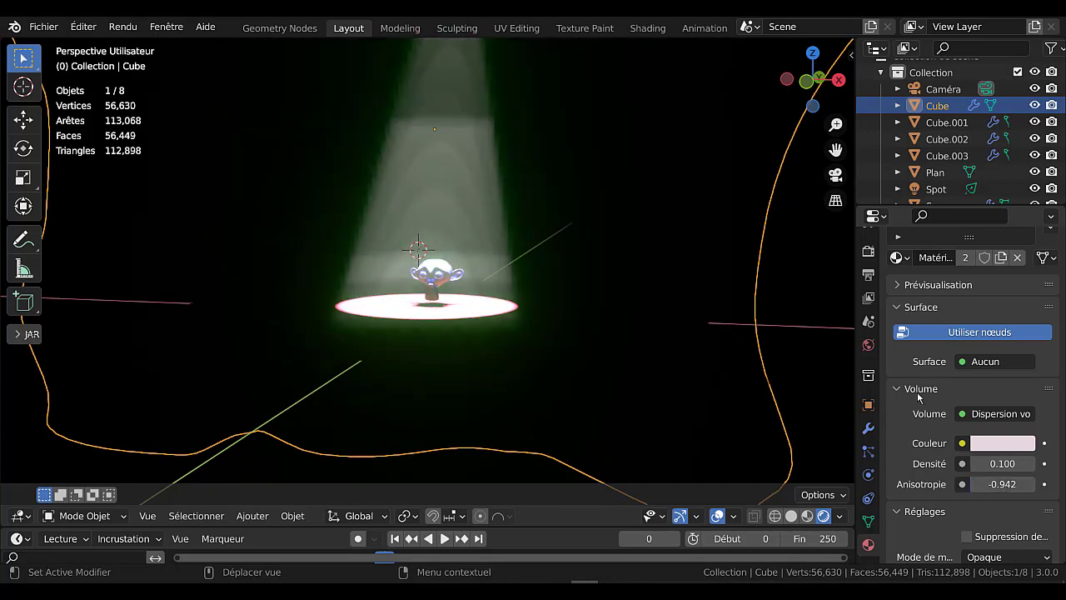
- Set Cube.002's volume scatter density to 0.3 and its anisotropy to about -0.925
click(930, 122)
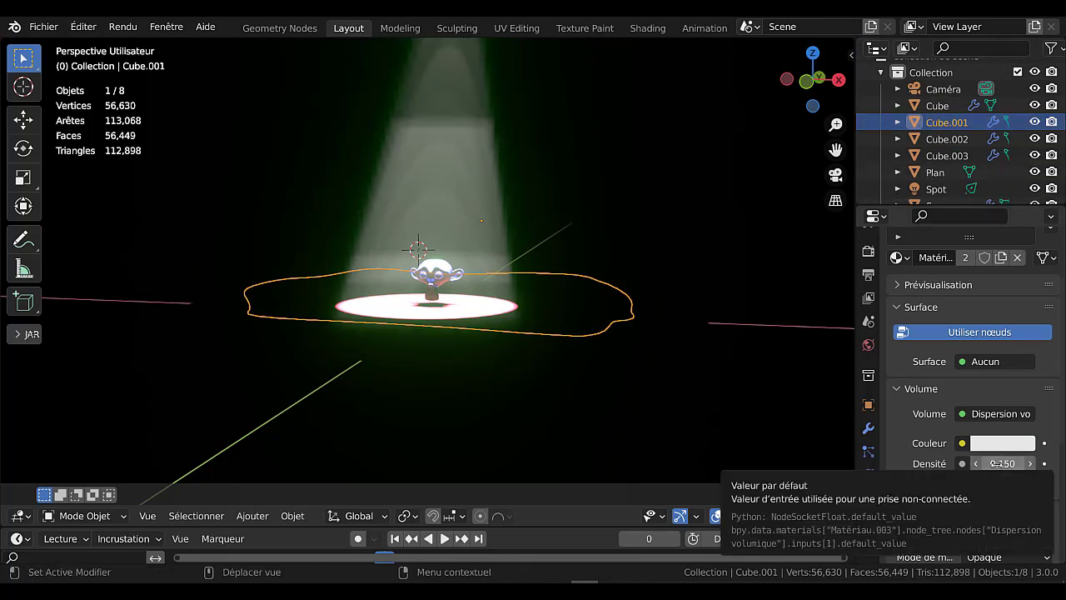
click(948, 140)
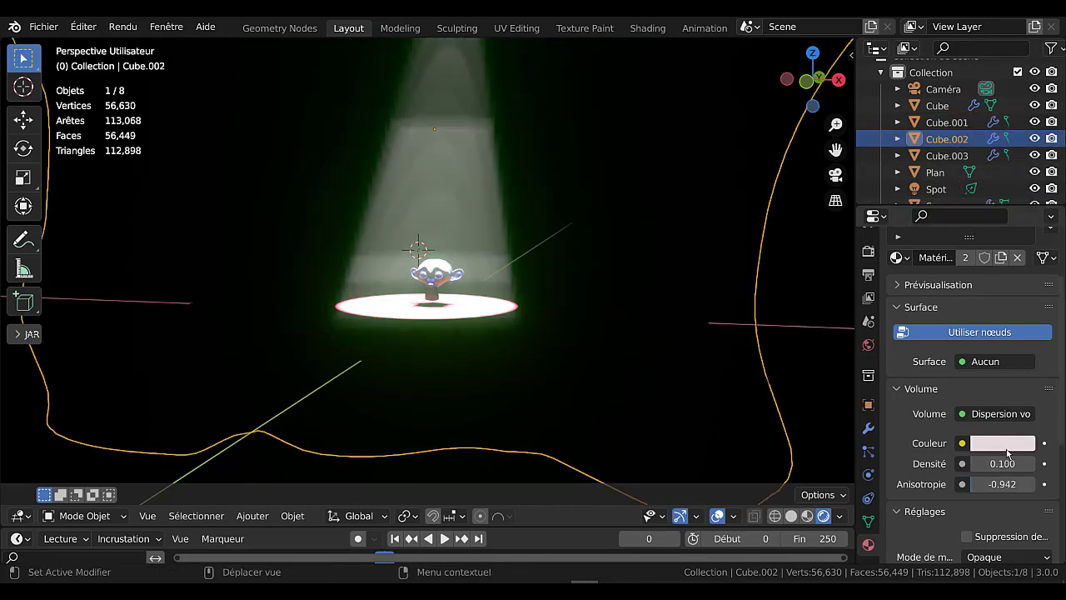
click(1030, 463)
click(1030, 464)
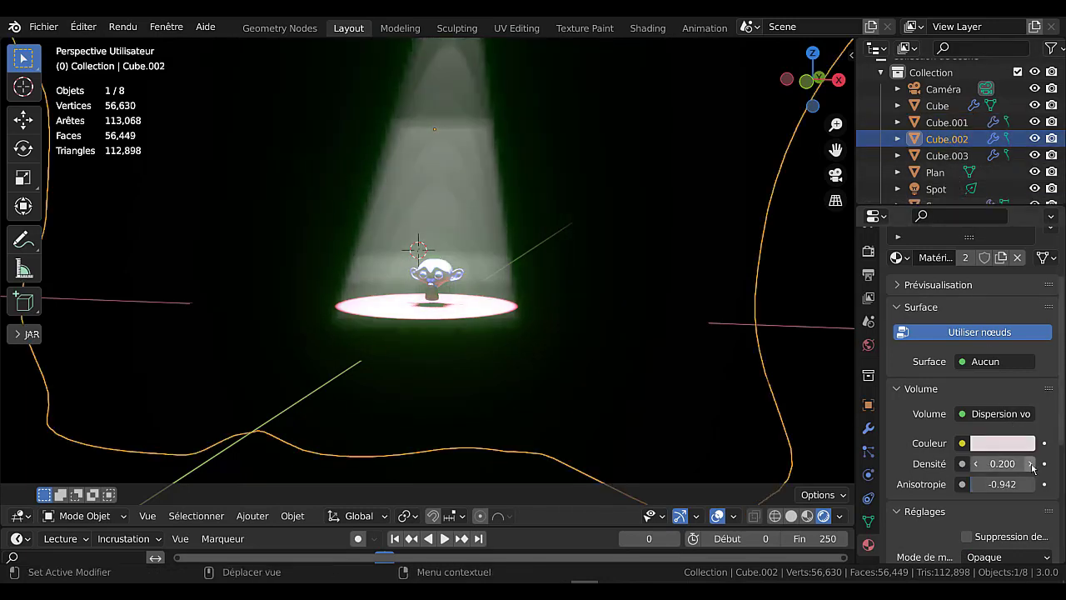
click(974, 484)
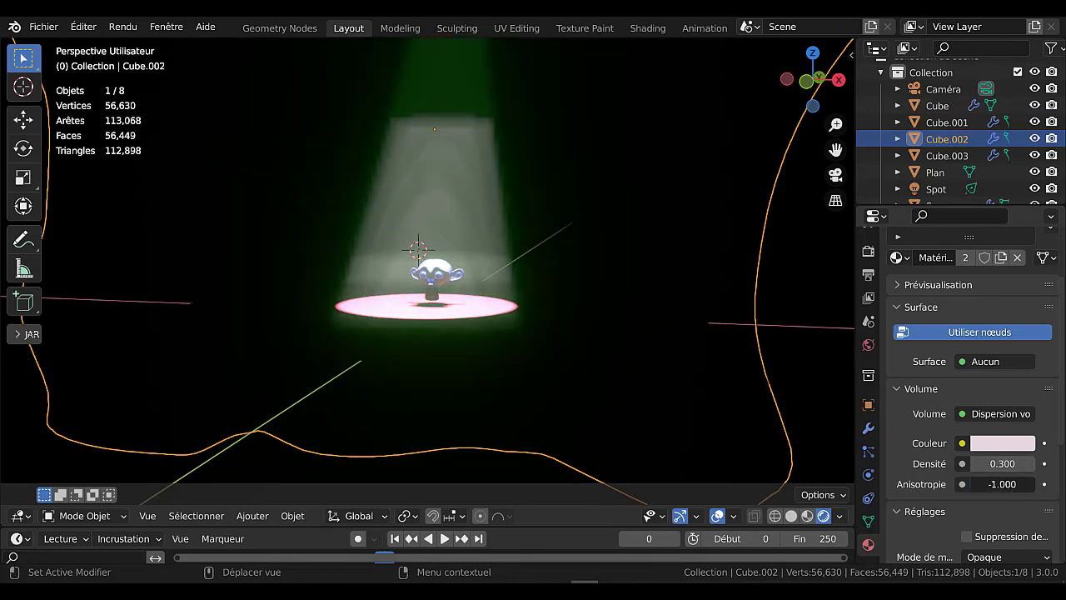
drag(974, 484, 982, 483)
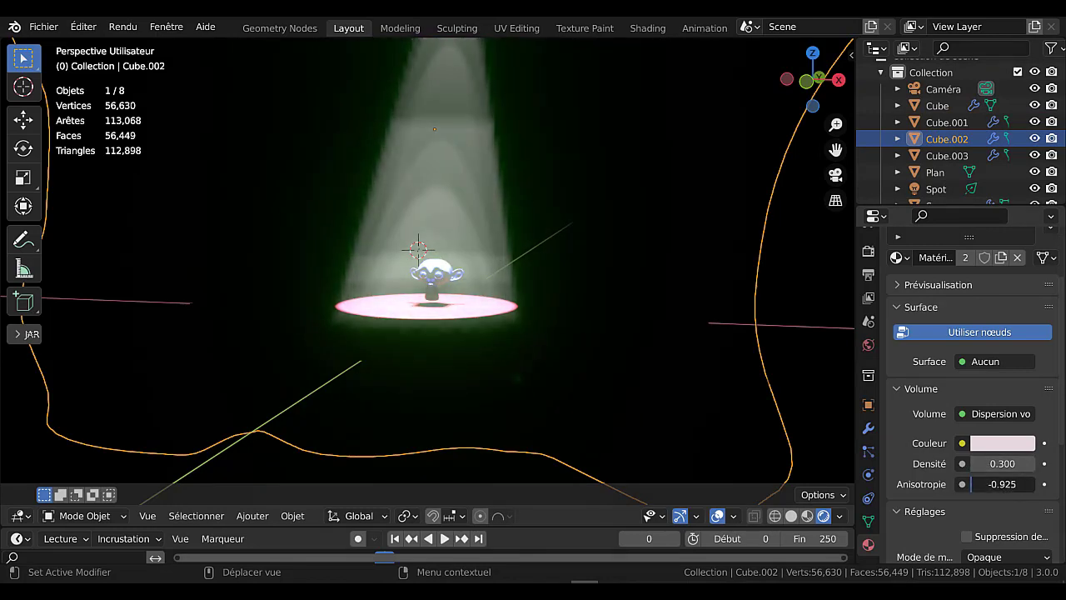
- Move Cube.001 up about 0.236 m along the global Z axis
click(489, 269)
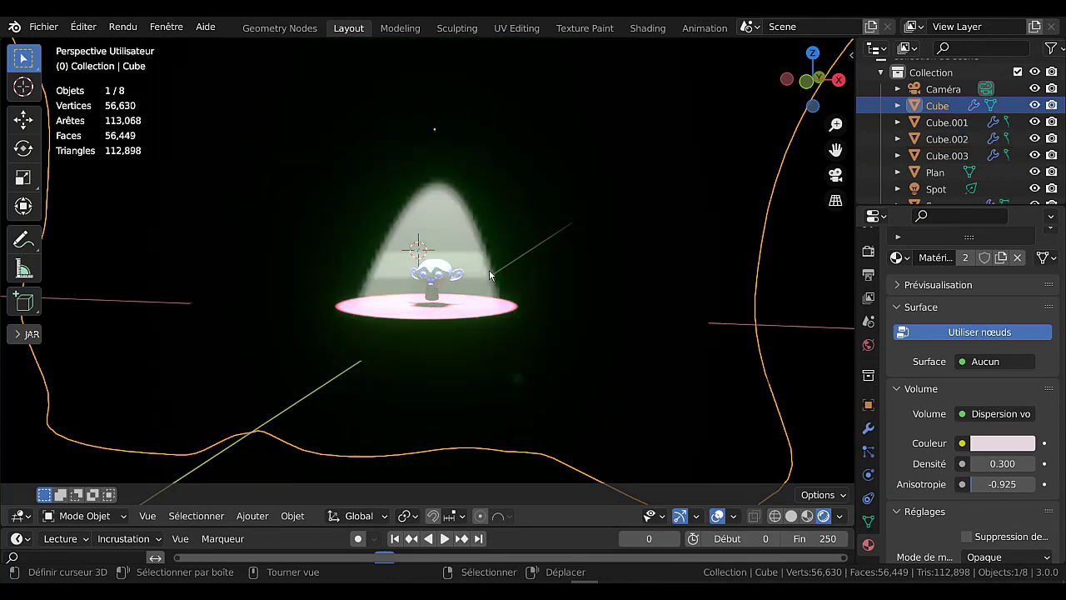
click(971, 123)
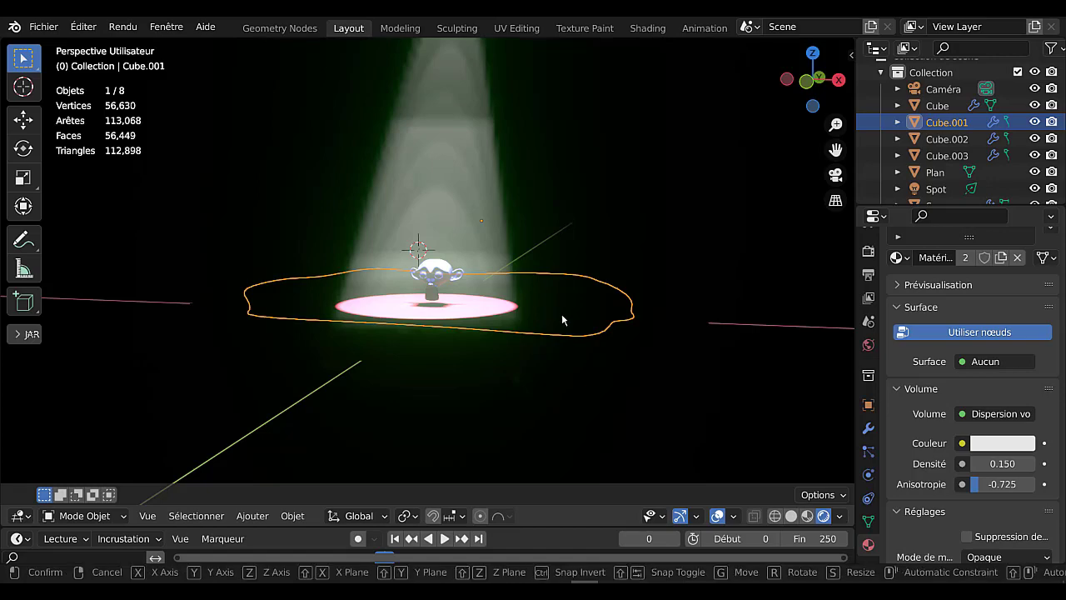
key(g)
key(z)
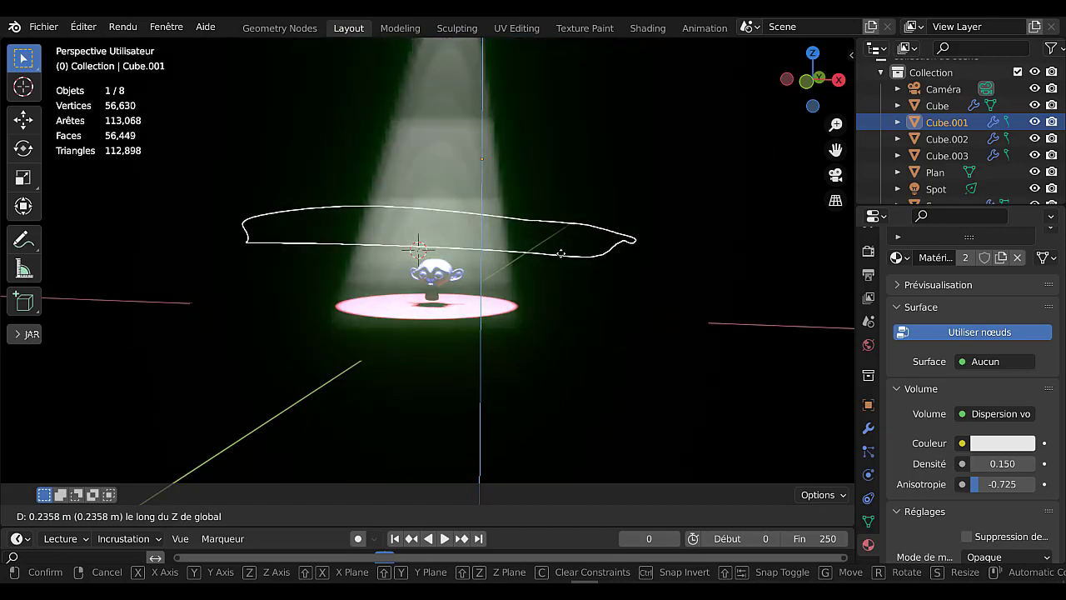
click(561, 251)
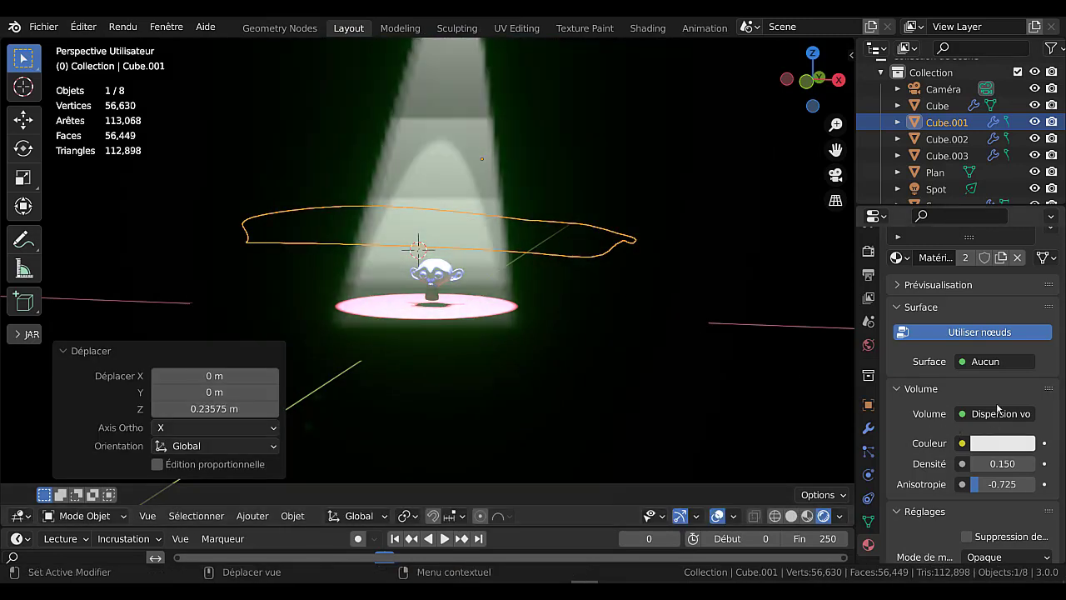
- Change Cube.001's volume scatter colour to a bright saturated pink with hue about 0.979 and saturation about 0.917
click(997, 446)
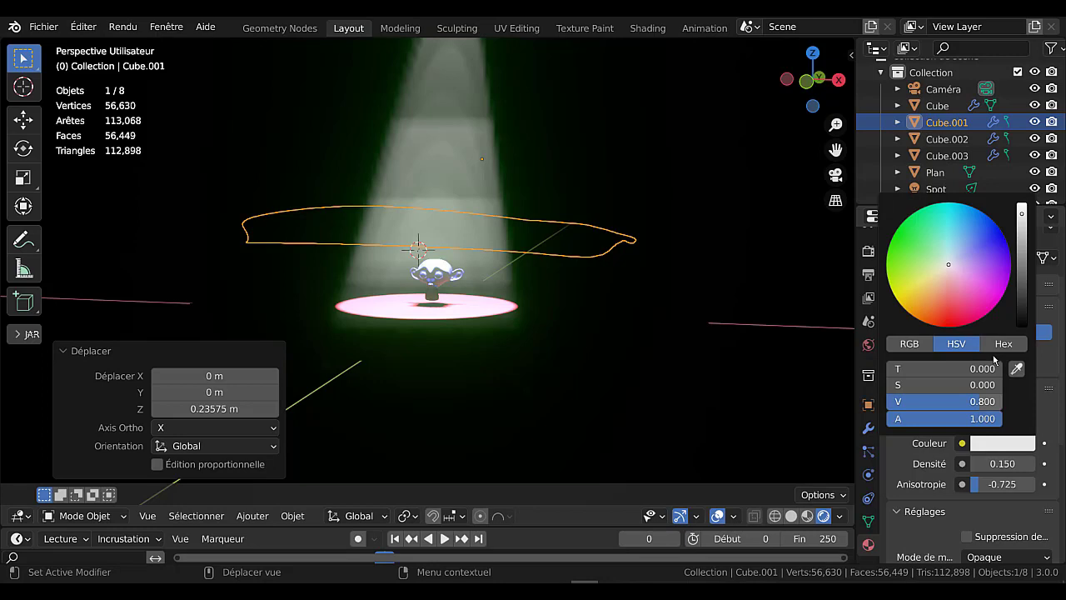
click(960, 306)
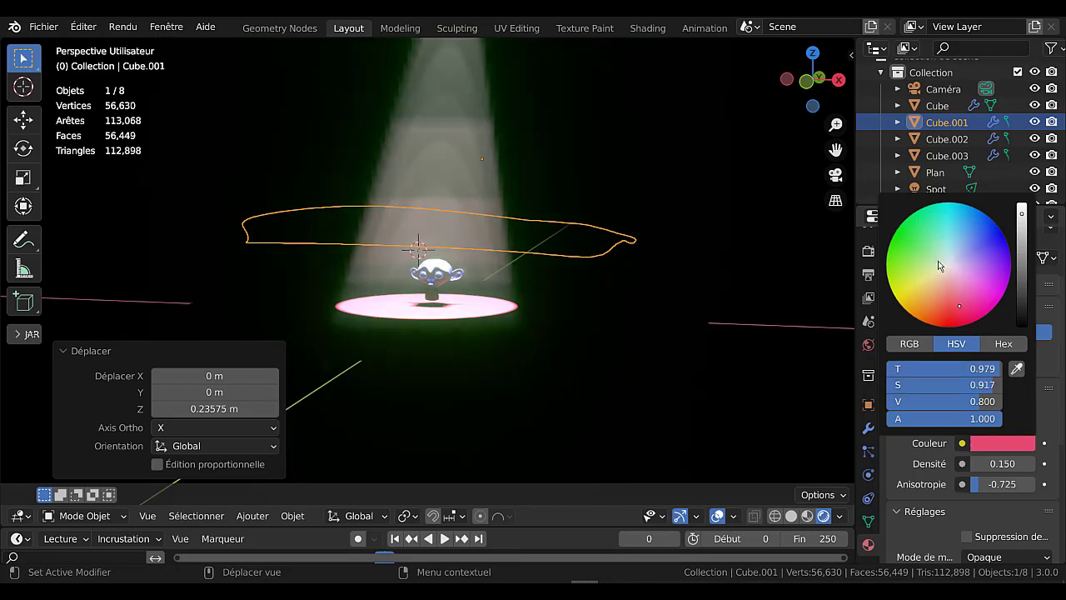
mouse_move(1021, 213)
mouse_down()
mouse_move(1021, 260)
mouse_move(1020, 218)
mouse_up()
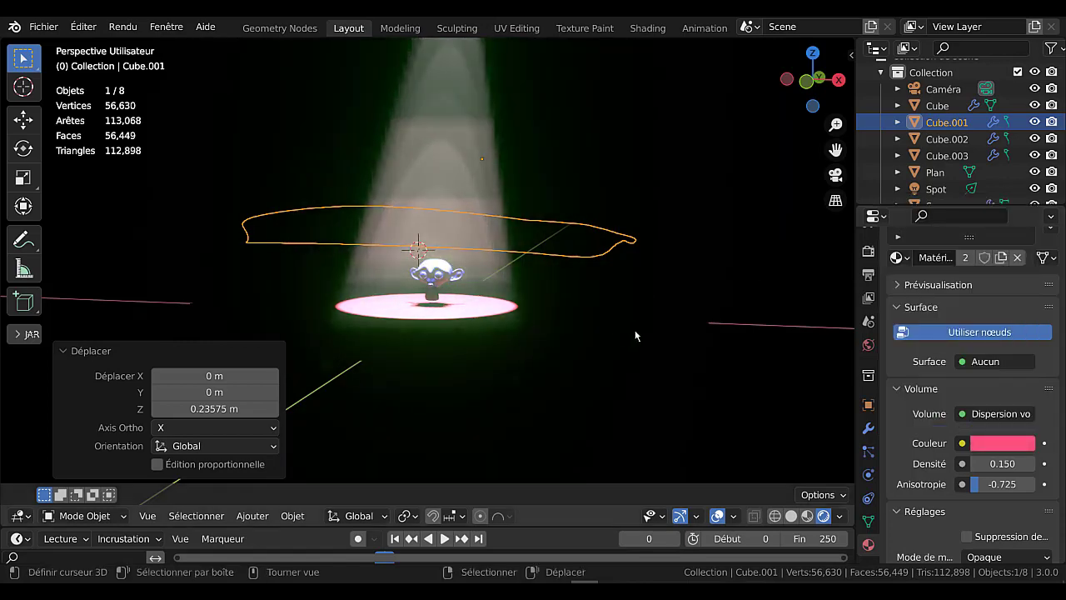
click(719, 346)
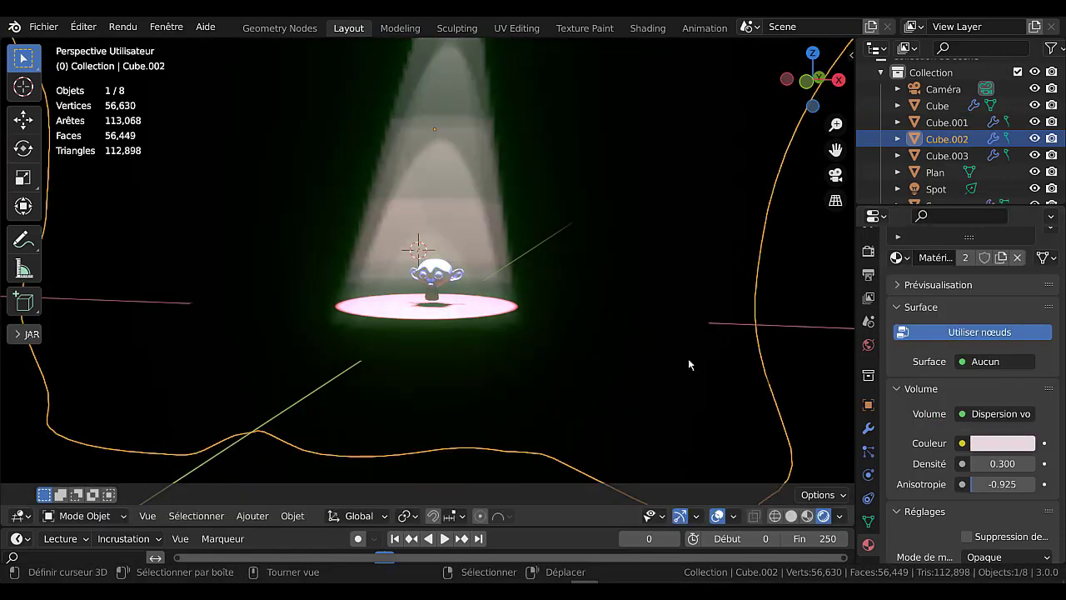
- Render the scene from the camera view, inspect the whole image and close the render result
key(KP_0)
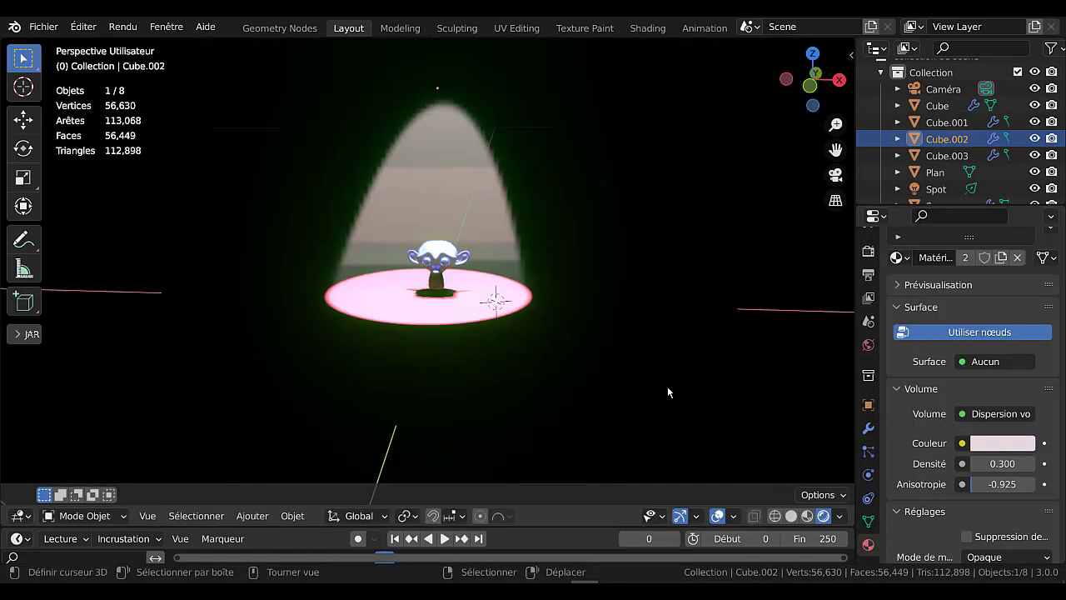
scroll(671, 394, up, 5)
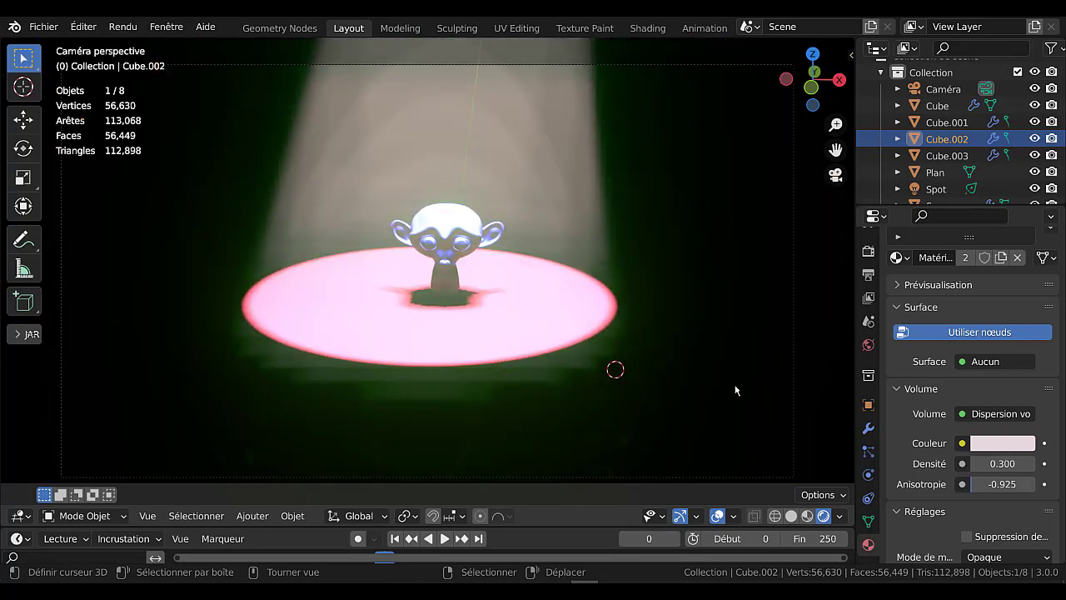
key(F12)
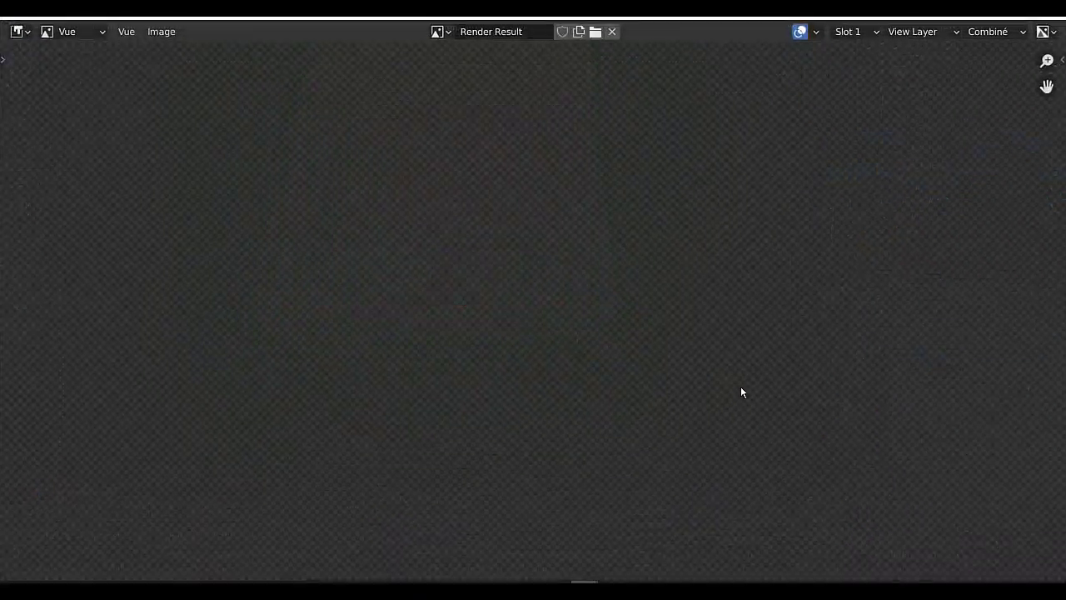
scroll(749, 395, down, 2)
scroll(753, 397, up, 1)
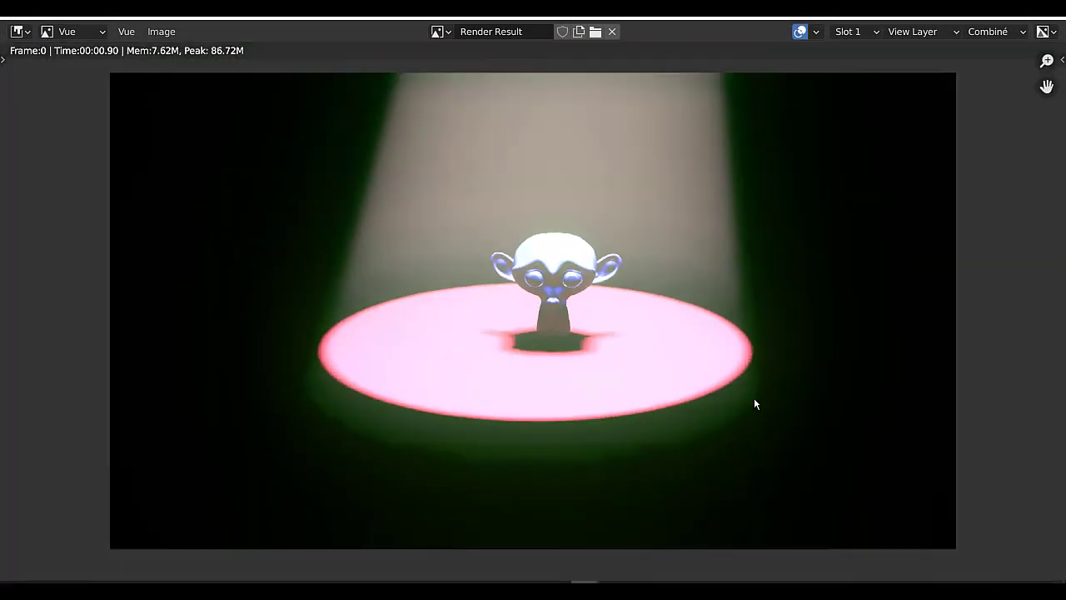
click(1053, 18)
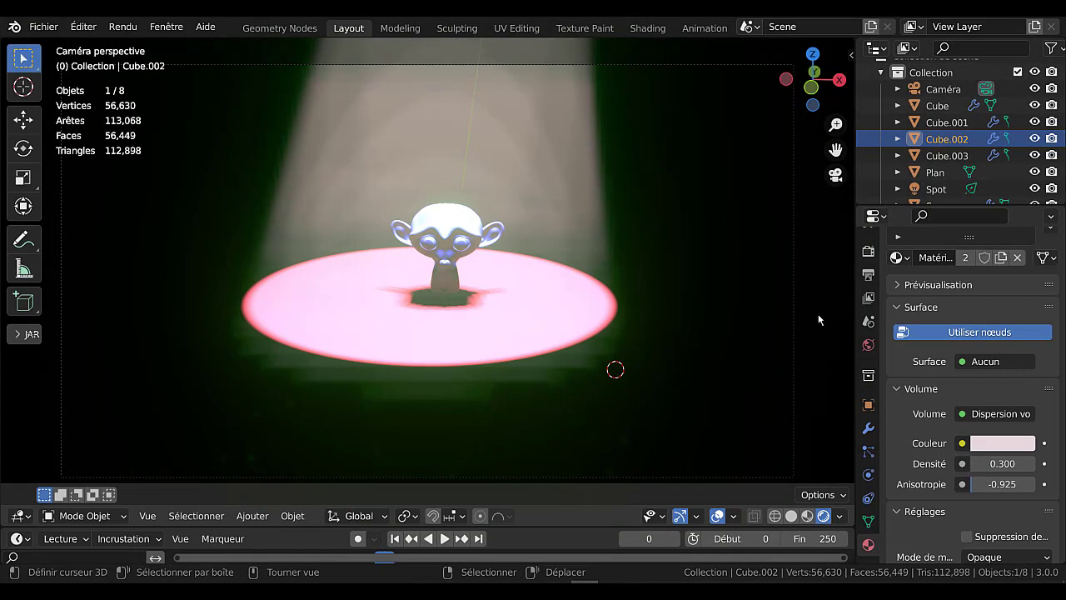
drag(855, 300, 755, 299)
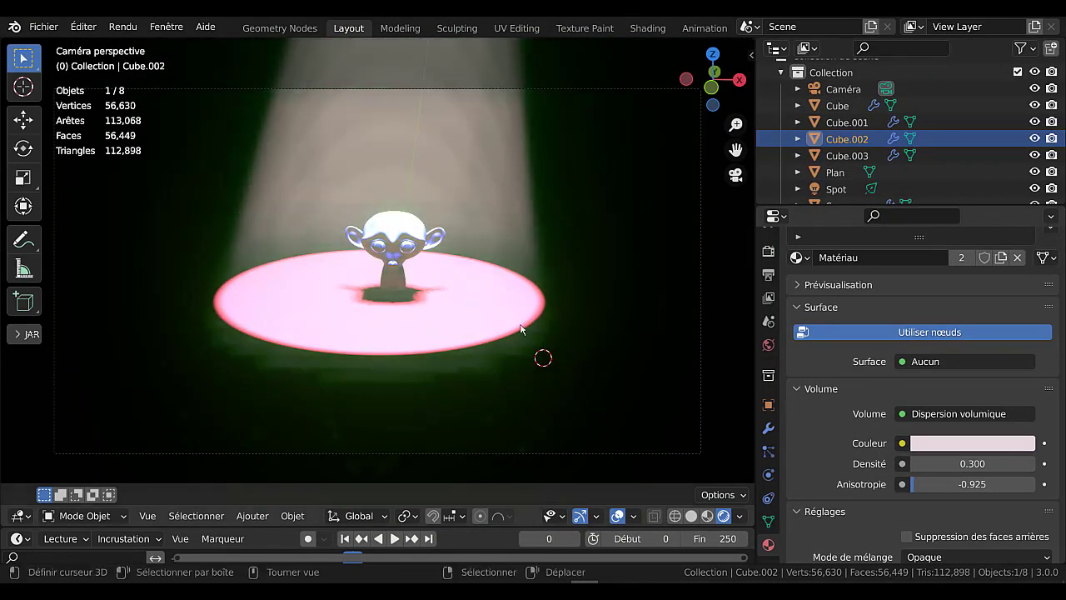
scroll(626, 373, down, 2)
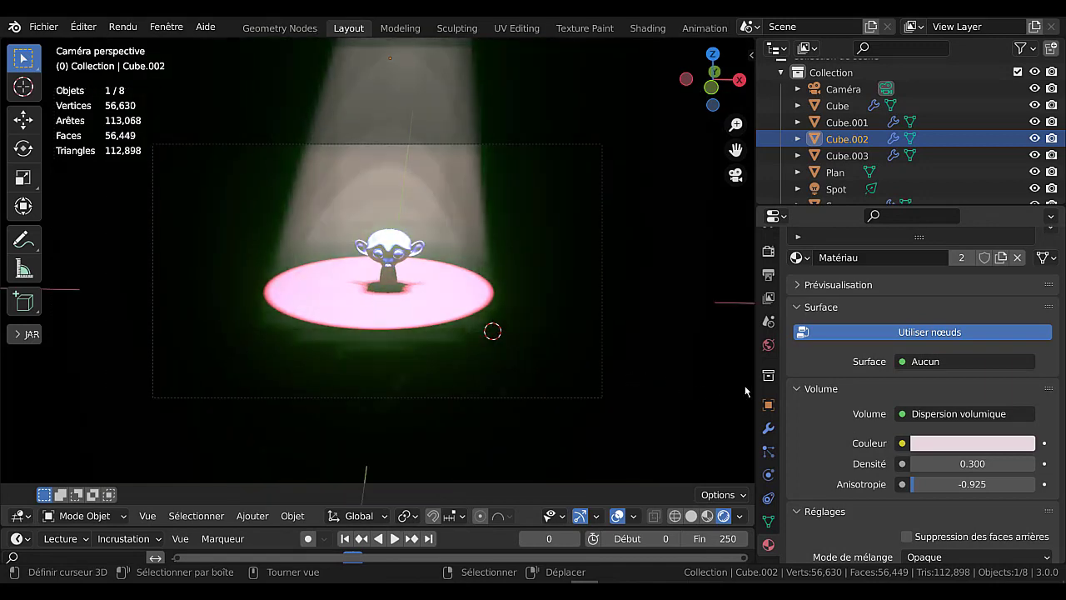
drag(755, 365, 817, 367)
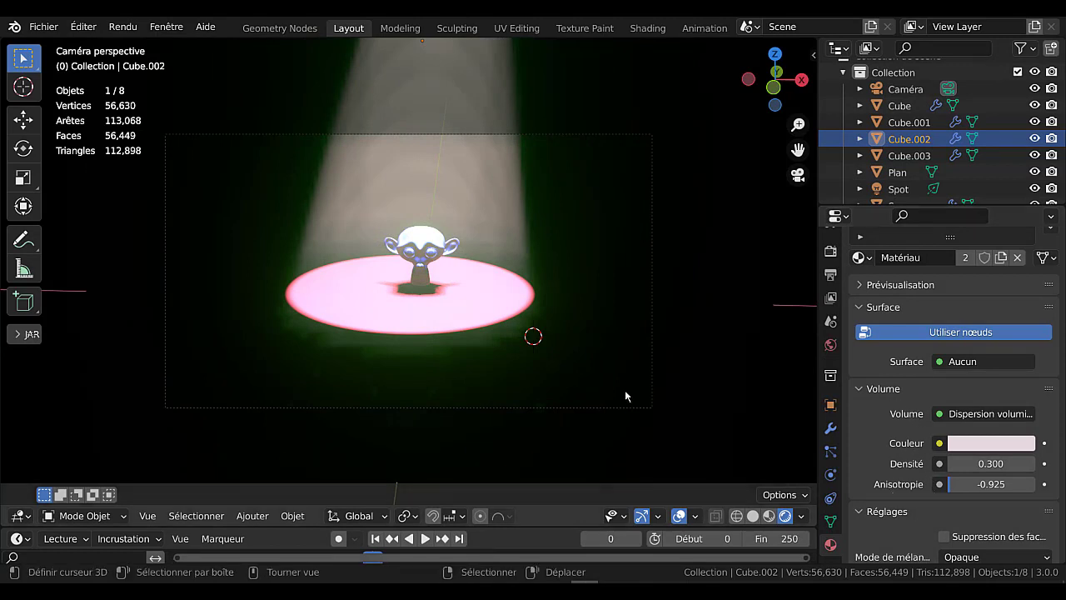
scroll(885, 405, down, 5)
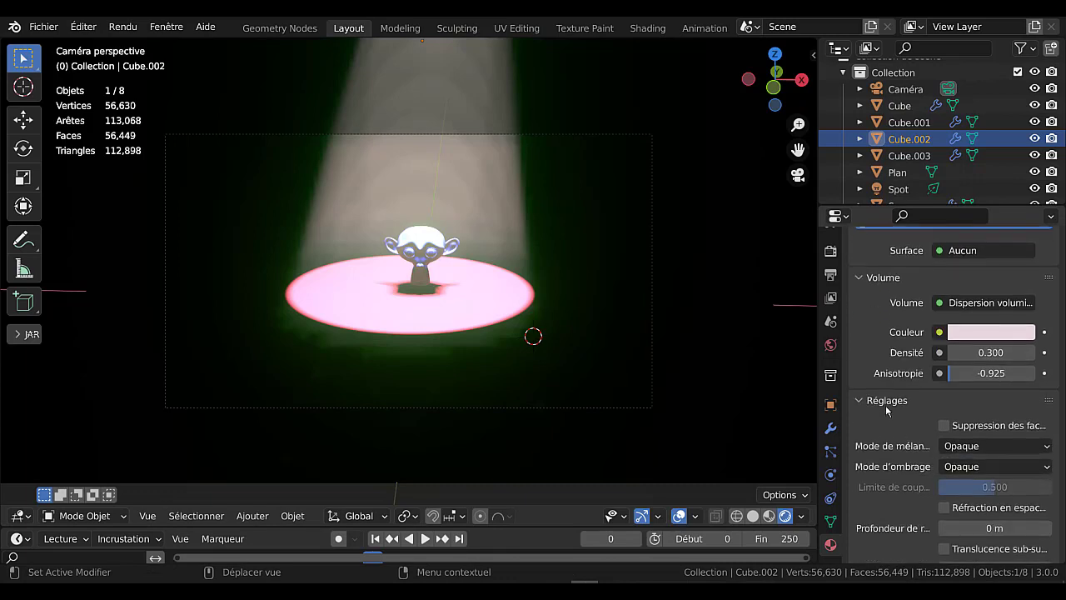
scroll(886, 405, down, 2)
scroll(887, 408, up, 8)
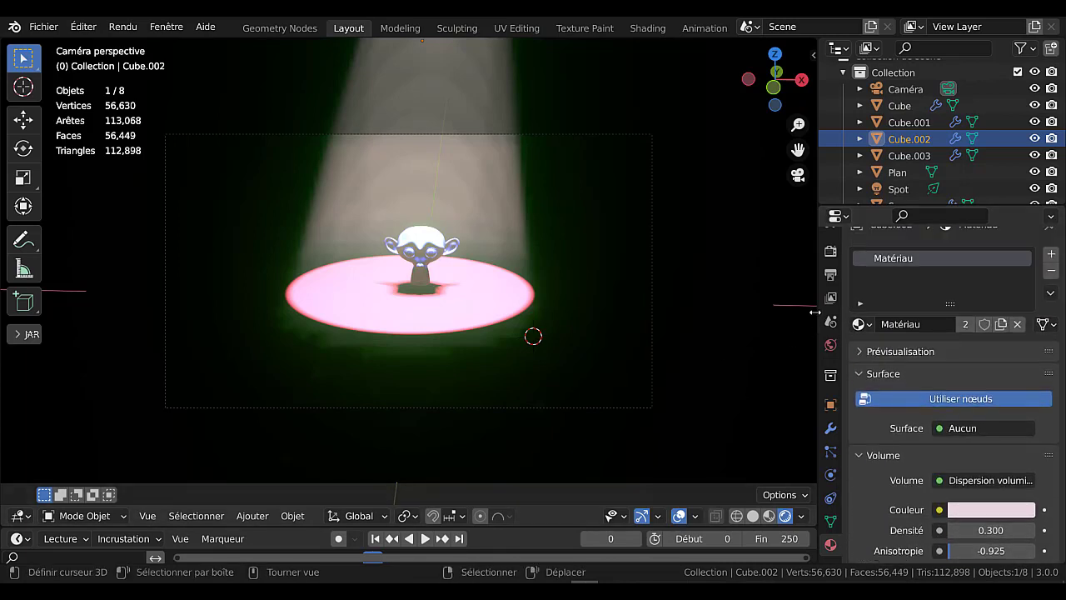
drag(814, 311, 881, 312)
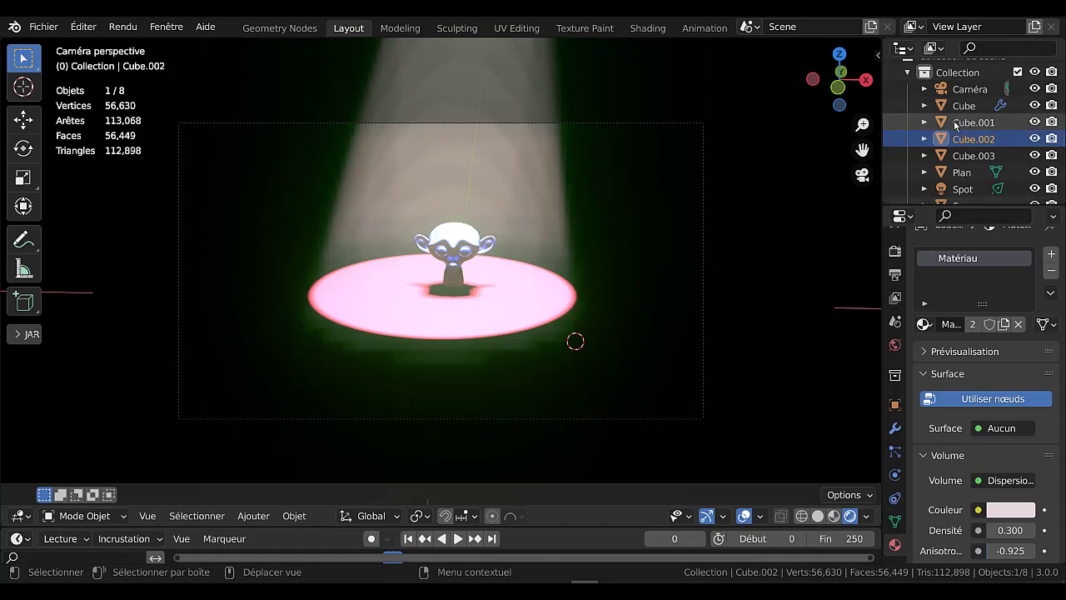
- Rotate the Spot light freely with a trackball rotation of about -5.73° on both axes
click(963, 190)
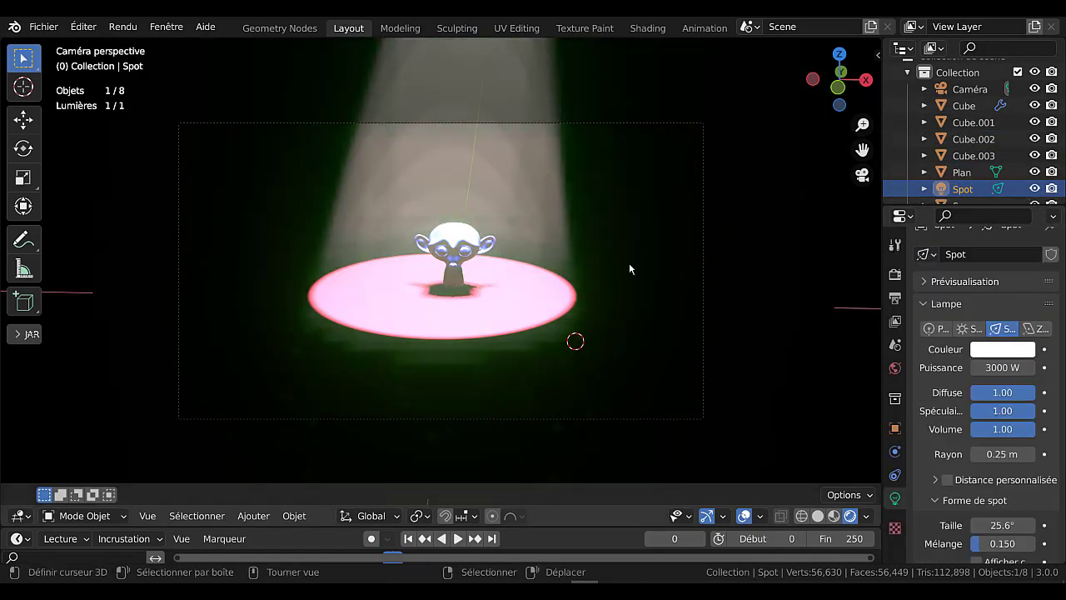
key(r)
key(r)
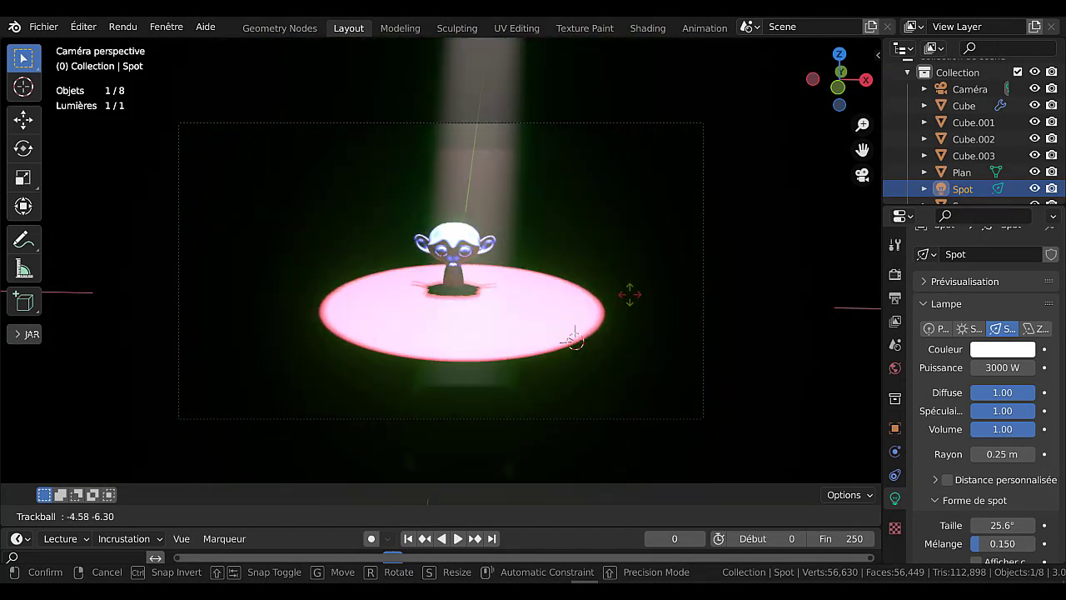
click(631, 293)
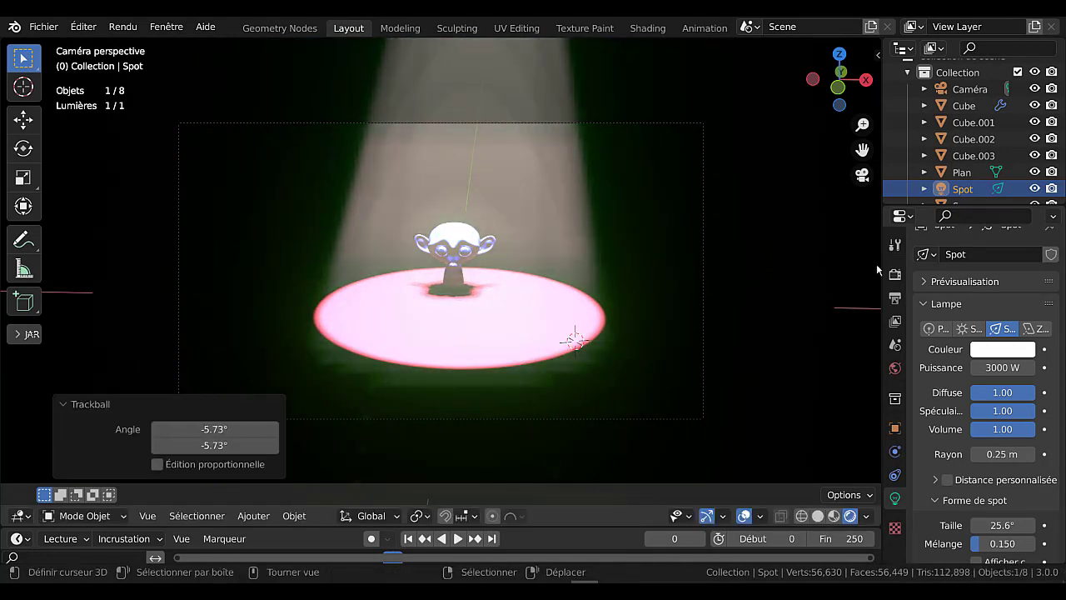
click(206, 408)
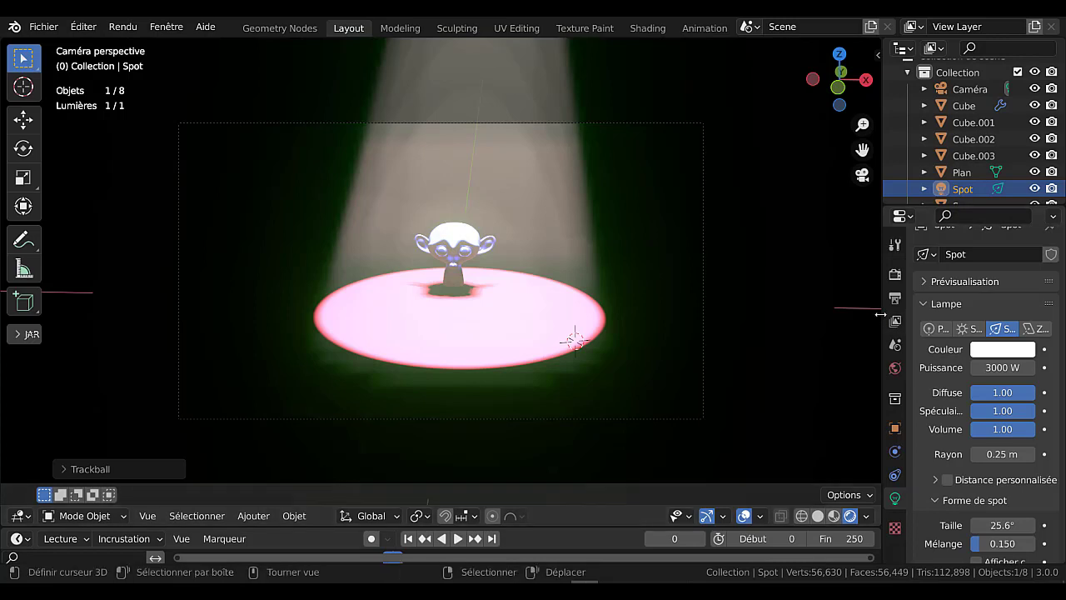
- Add an Armature modifier to Cube.002 and widen the 3D viewport
drag(882, 320, 792, 322)
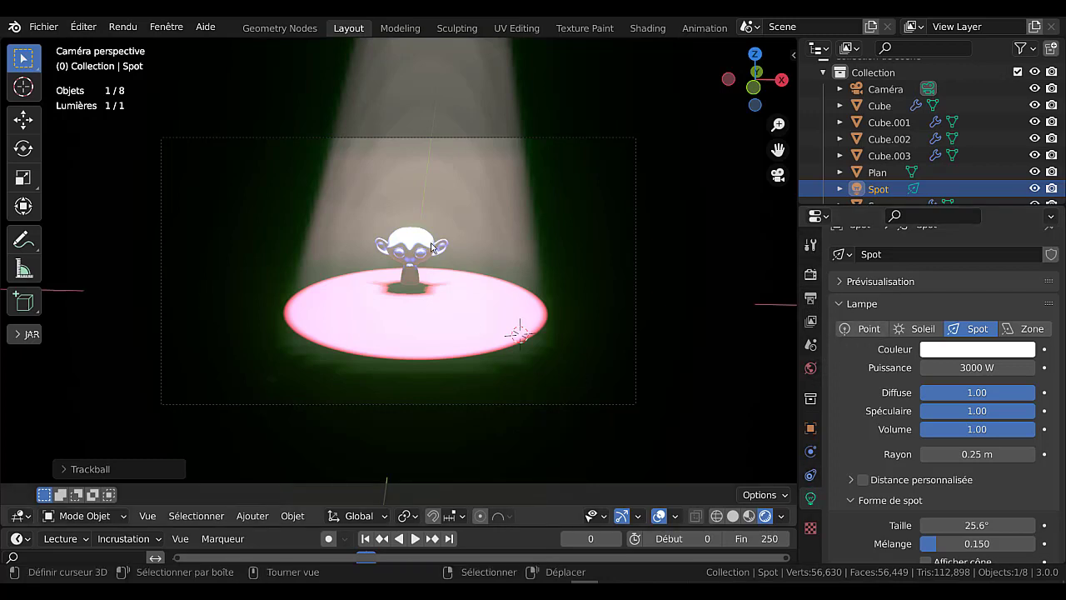
click(412, 240)
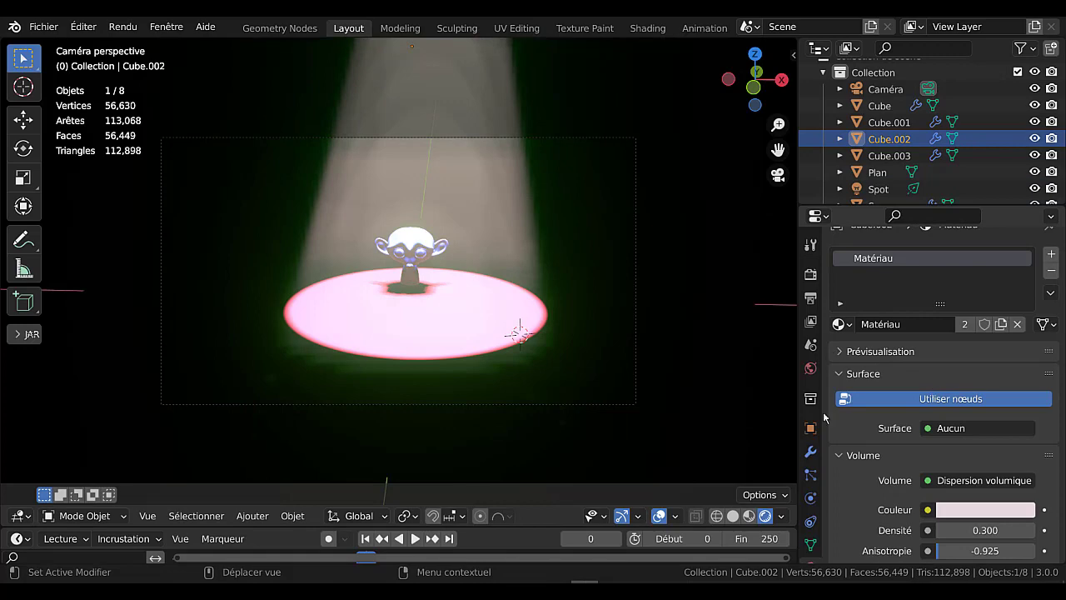
click(810, 450)
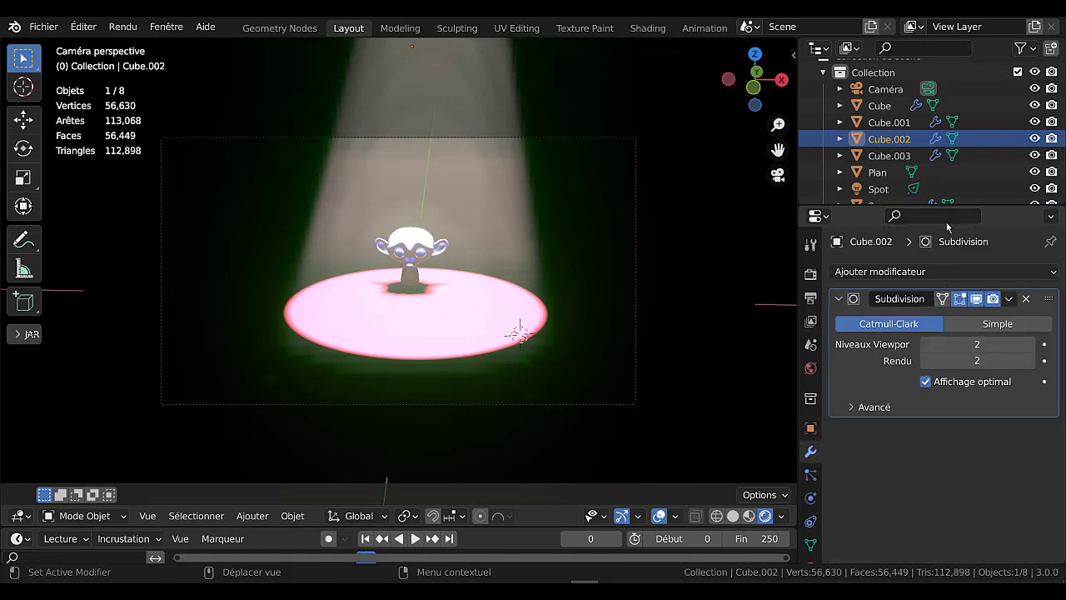
click(958, 273)
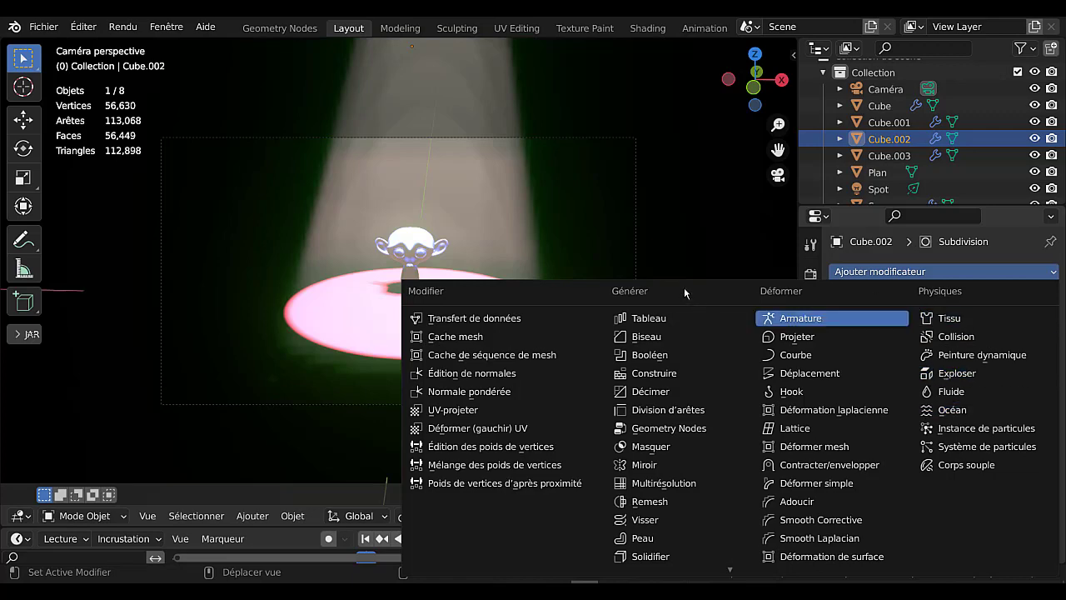
key(Return)
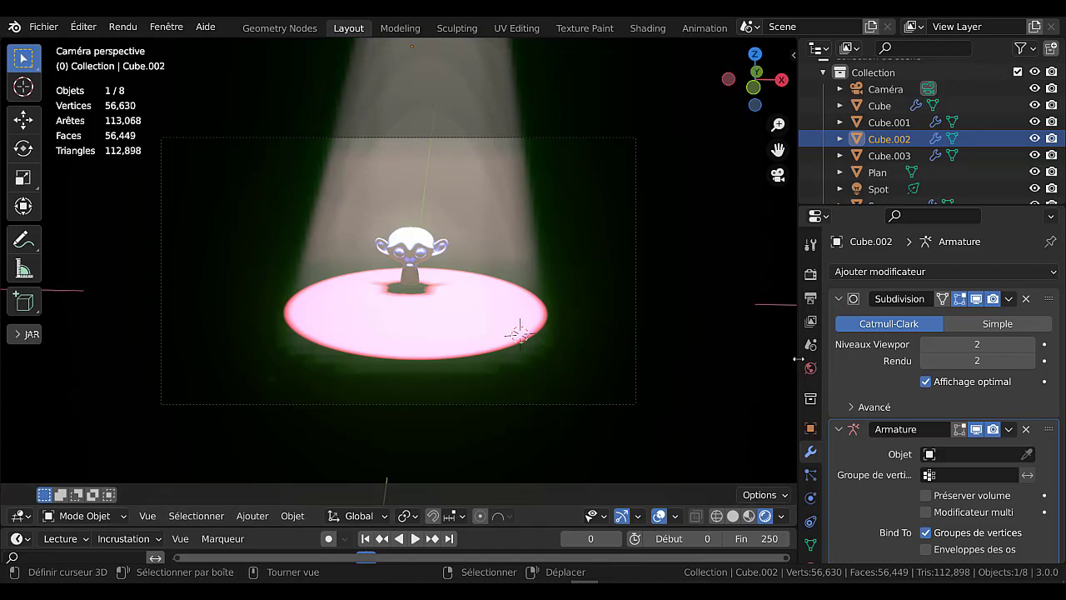
drag(798, 360, 926, 353)
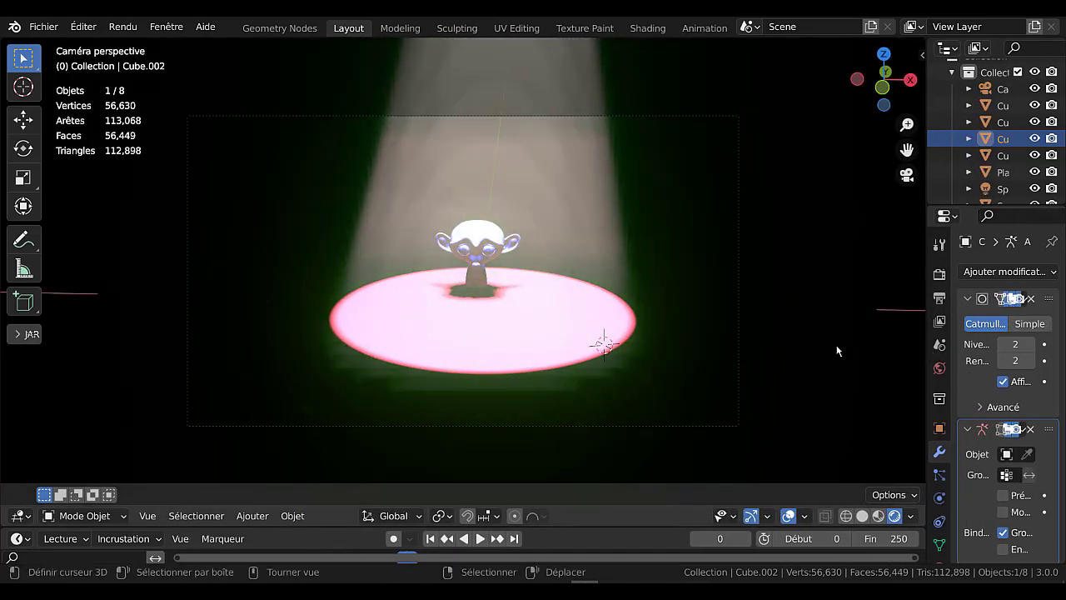